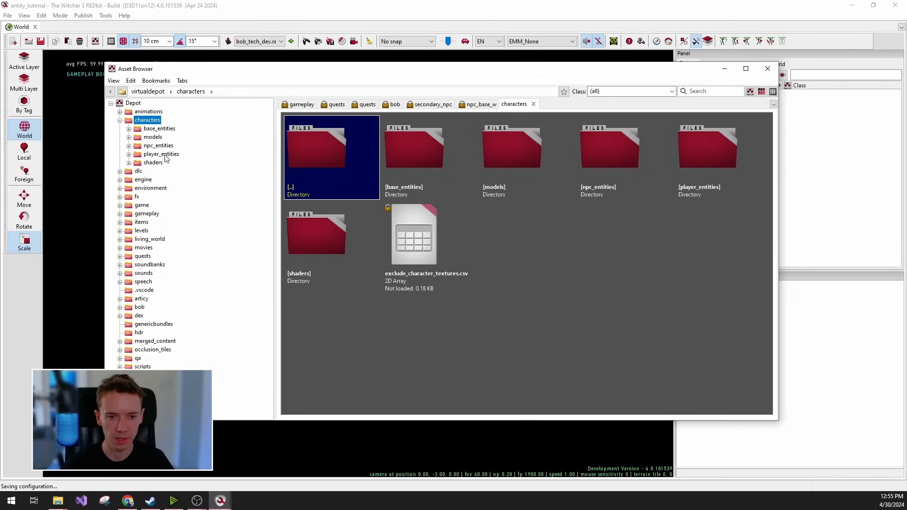
Open the main_npc folder under characters/npc_entities and look through its entity templates.
click(147, 147)
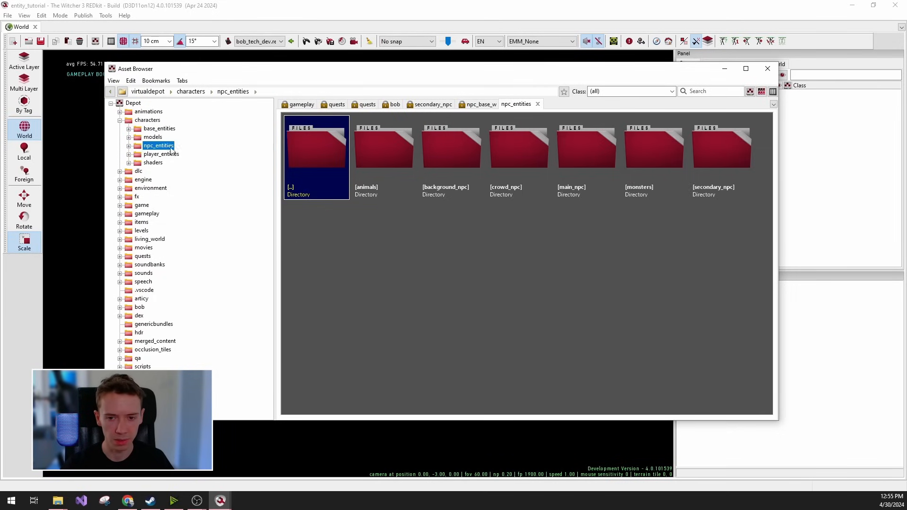
click(576, 164)
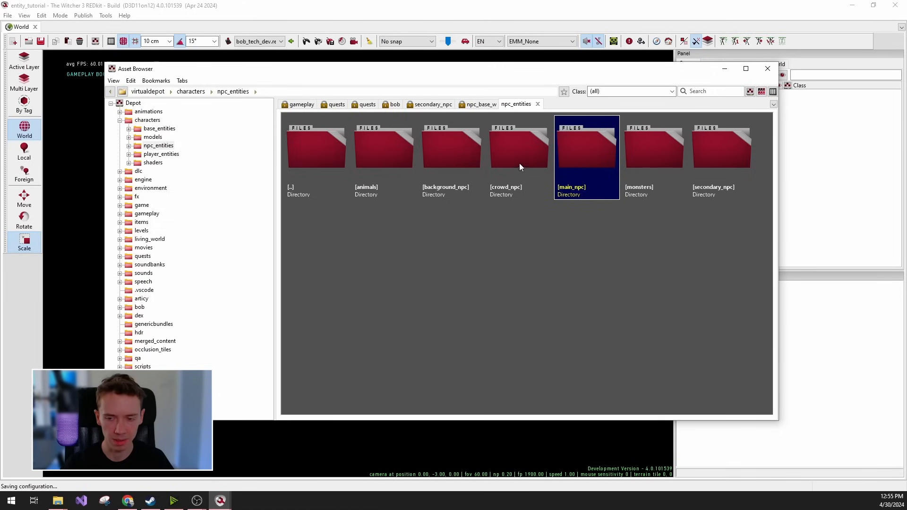
double_click(587, 158)
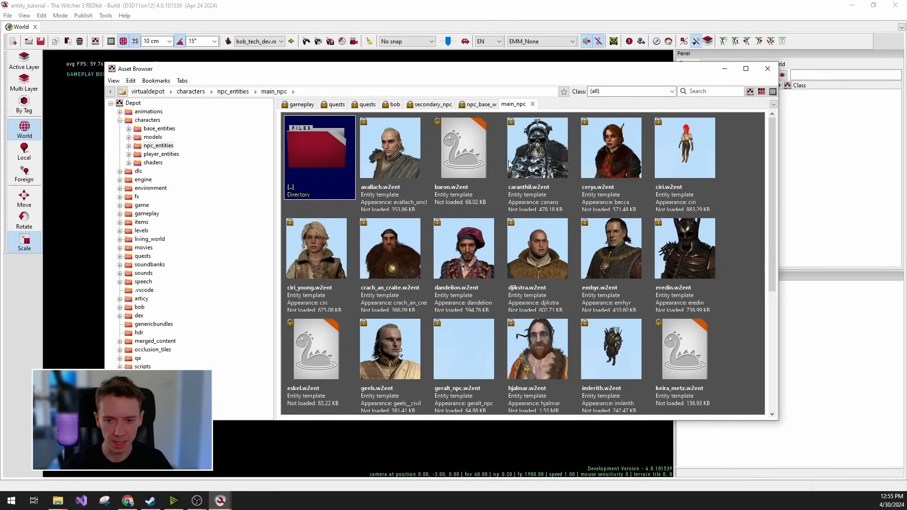
scroll(546, 244, down, 4)
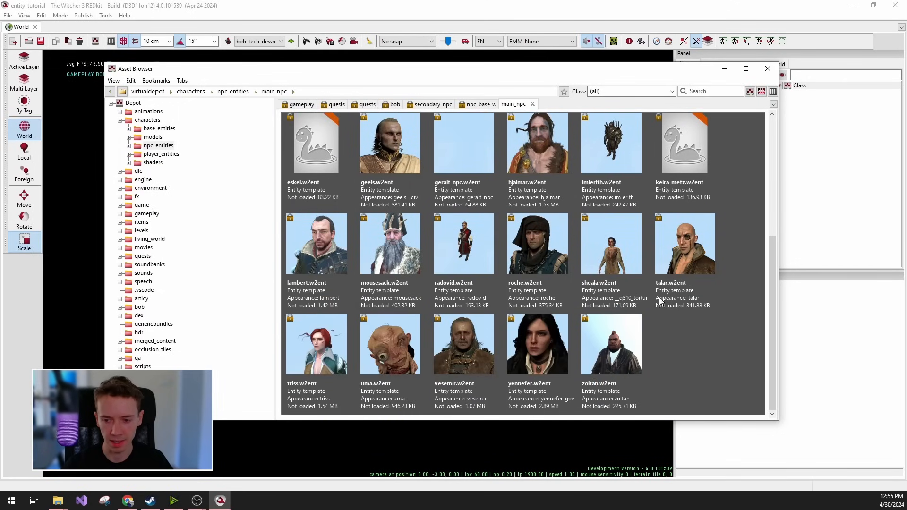
scroll(477, 363, up, 3)
scroll(463, 364, down, 2)
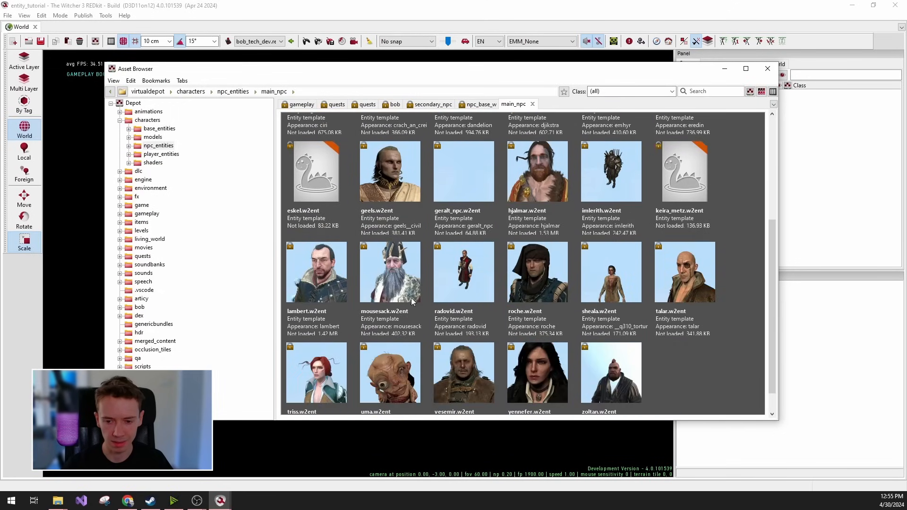
scroll(591, 381, up, 3)
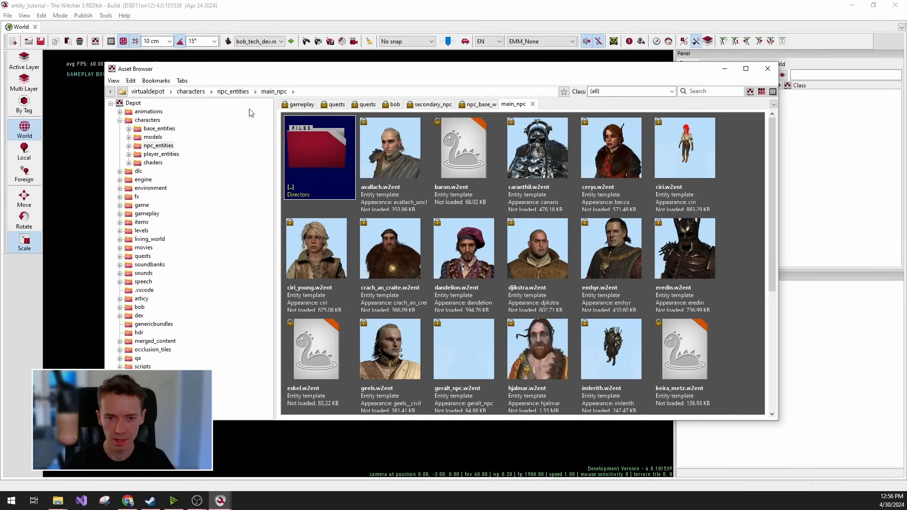
Go back to npc_entities, open the secondary_npc folder and browse its entity templates for a suitable character.
click(233, 91)
click(550, 166)
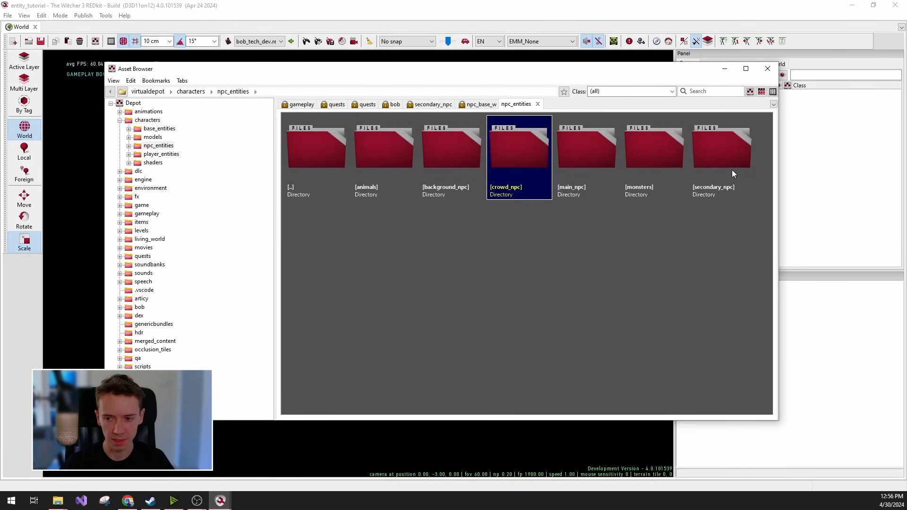
click(713, 163)
double_click(696, 162)
scroll(440, 259, down, 5)
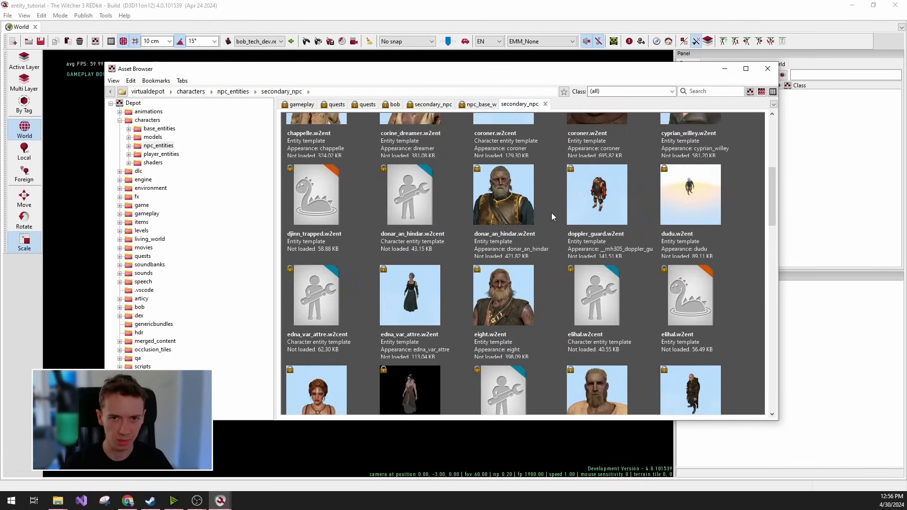
scroll(531, 307, down, 3)
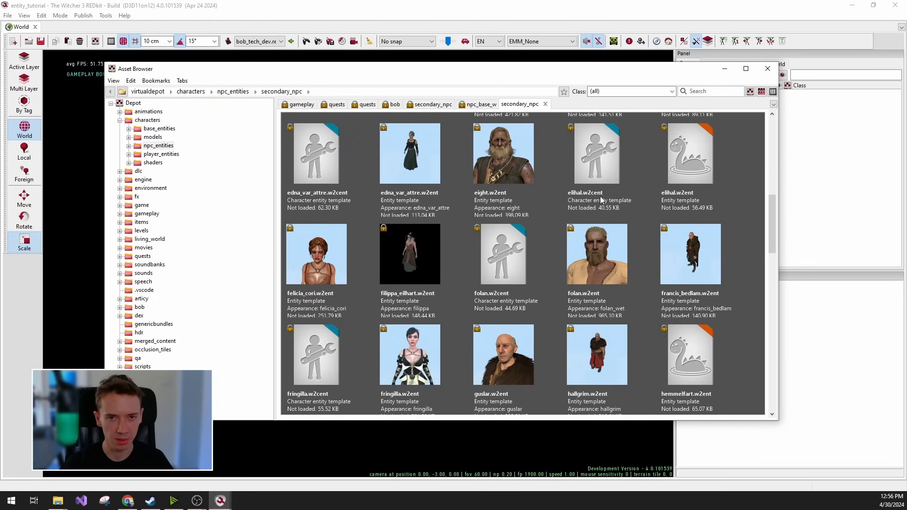
scroll(399, 296, down, 5)
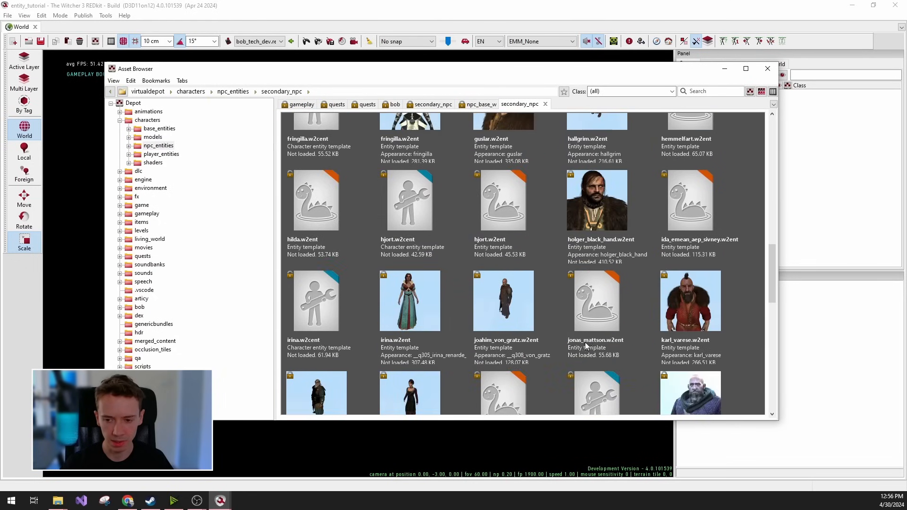
scroll(619, 314, down, 5)
scroll(654, 262, up, 5)
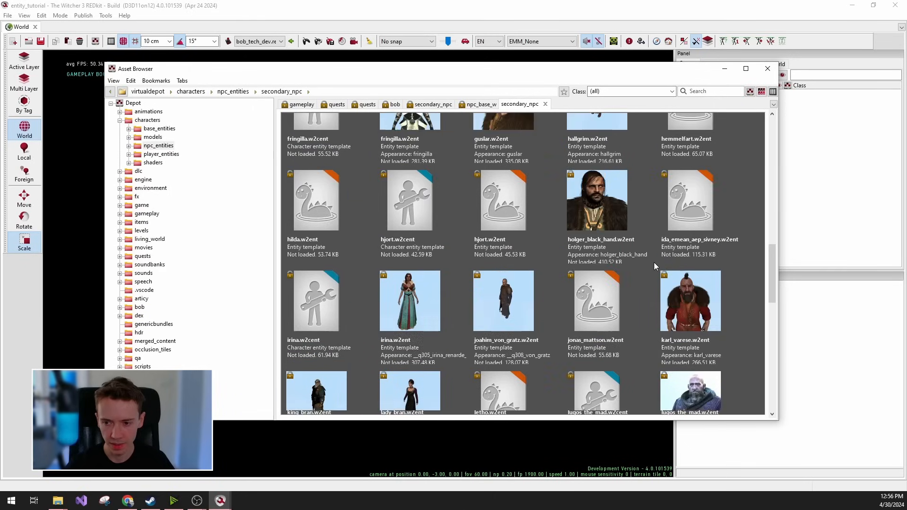
scroll(416, 319, down, 2)
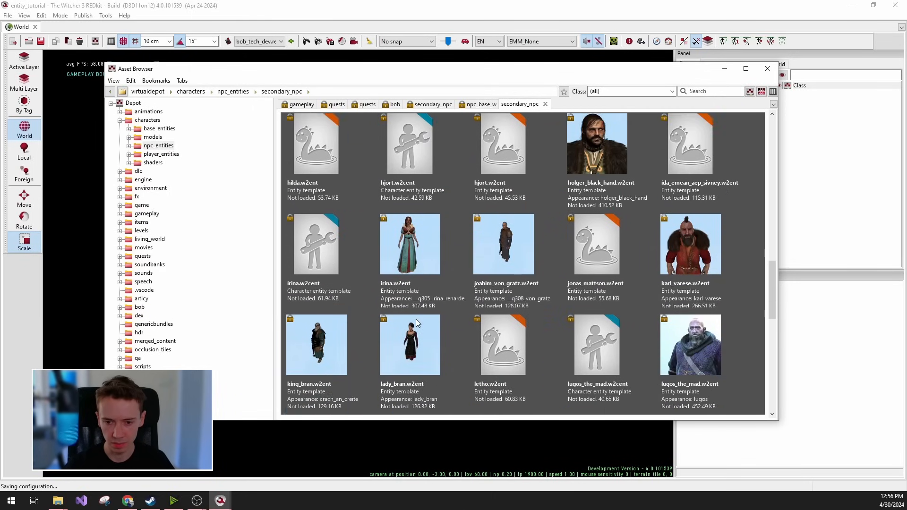
Open the irina.w2ent entity template from secondary_npc for editing.
click(429, 230)
click(509, 227)
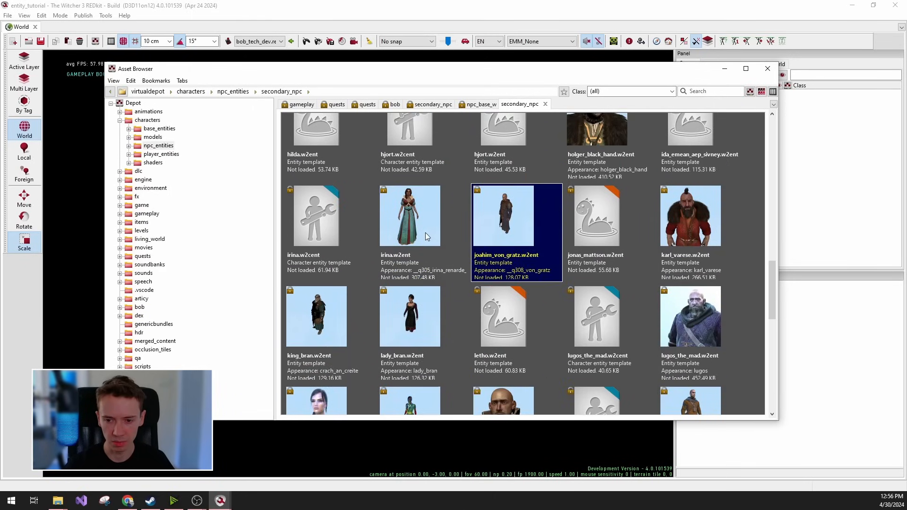
click(425, 232)
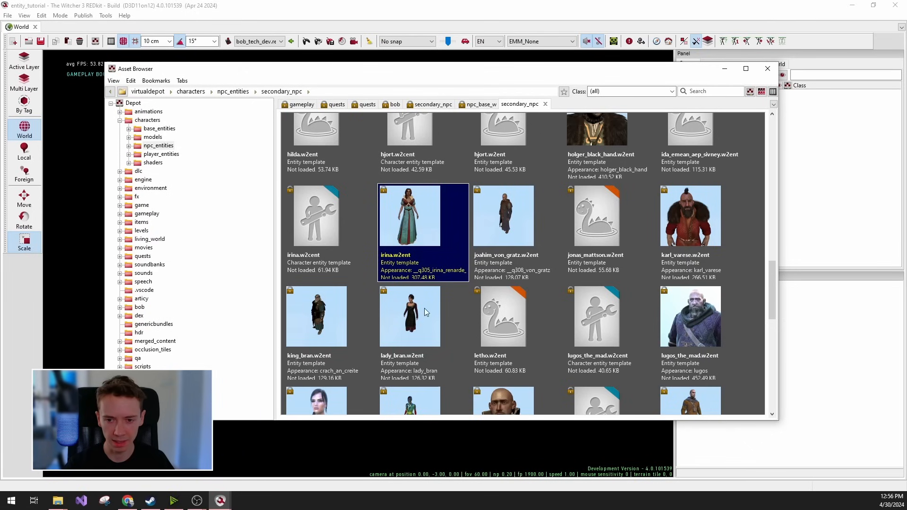
double_click(438, 212)
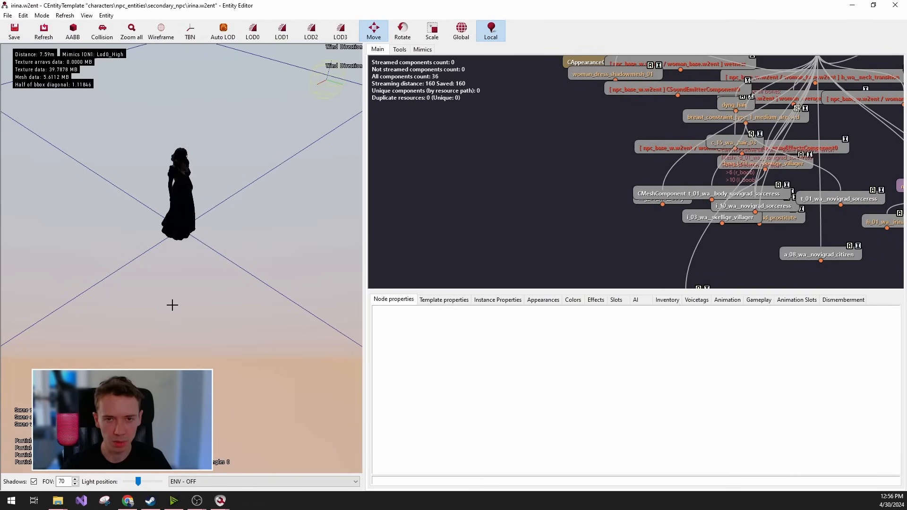
Shift the preview light position to illuminate the irina model and show the character close up from the front.
click(220, 500)
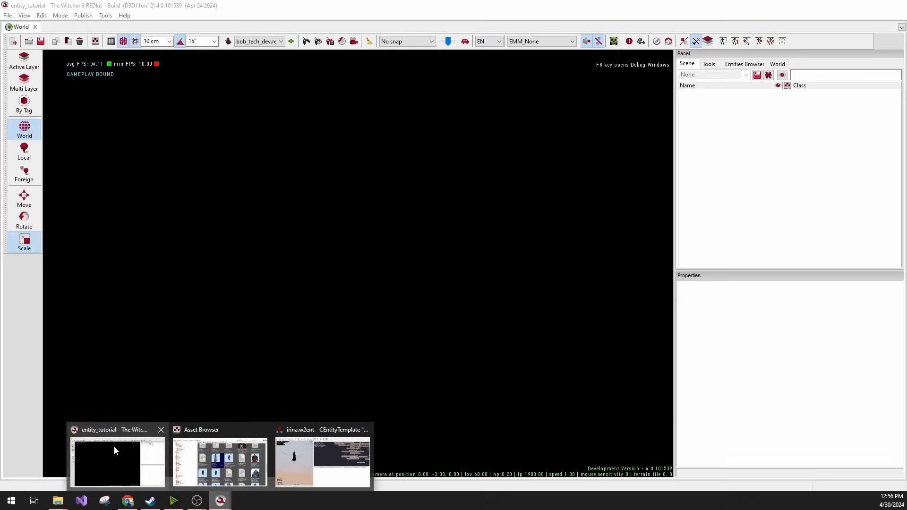
click(114, 445)
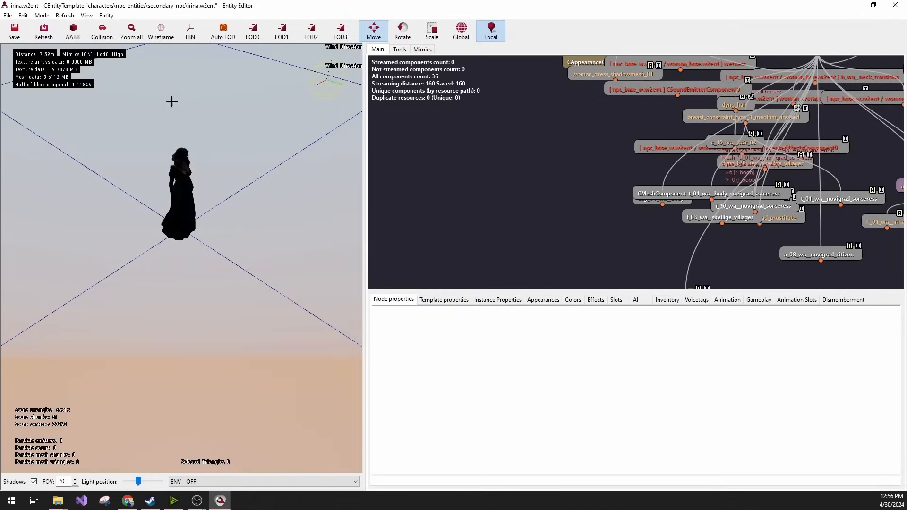
click(853, 6)
drag(140, 482, 160, 482)
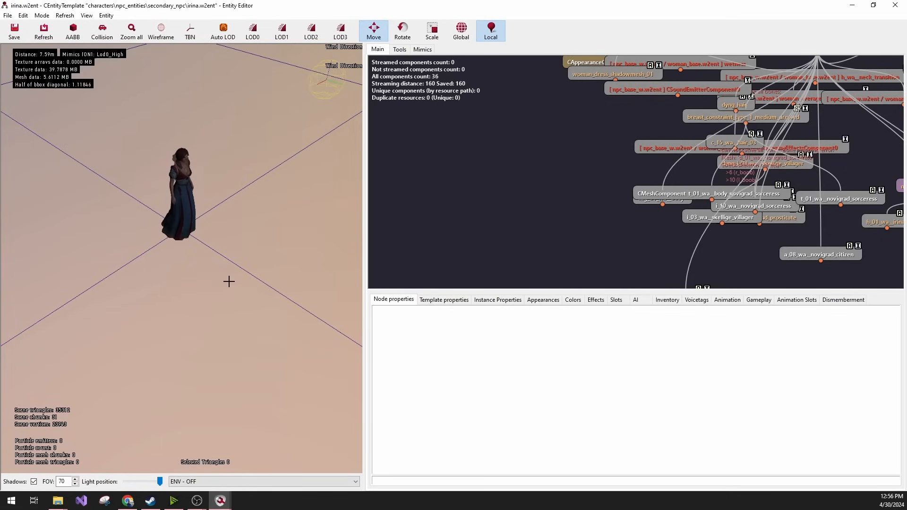
right_drag(233, 284, 226, 313)
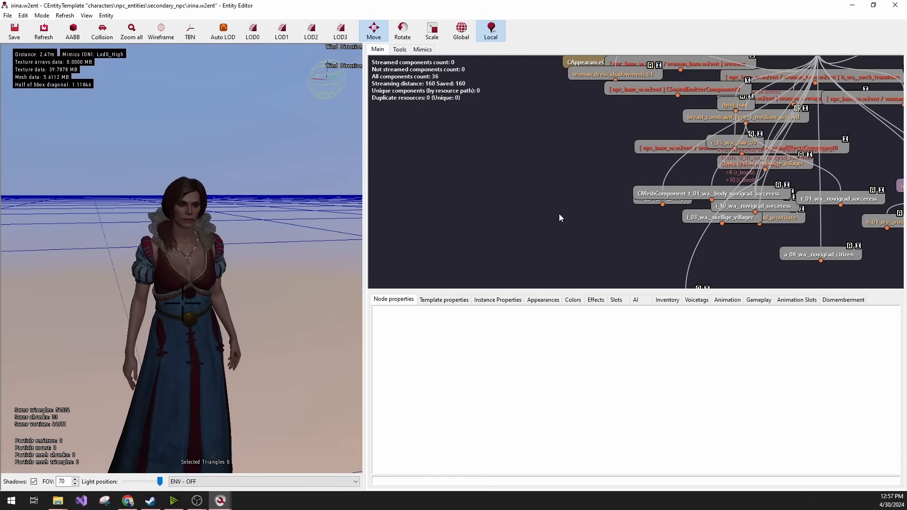
Separate the CReactionSceneActorComponent0 and CGameplayEffectsComponent0 nodes from the overlapping nodes in the component graph.
drag(509, 177, 468, 182)
scroll(536, 188, down, 3)
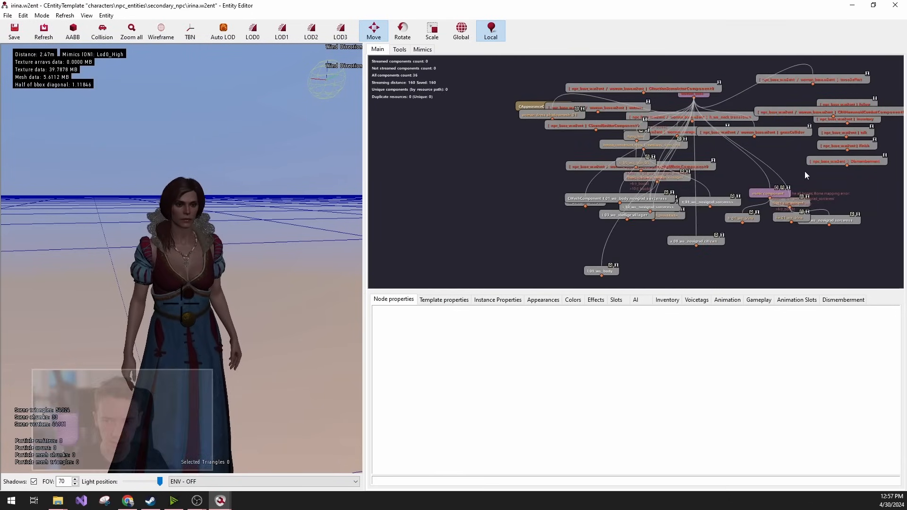
scroll(588, 220, up, 2)
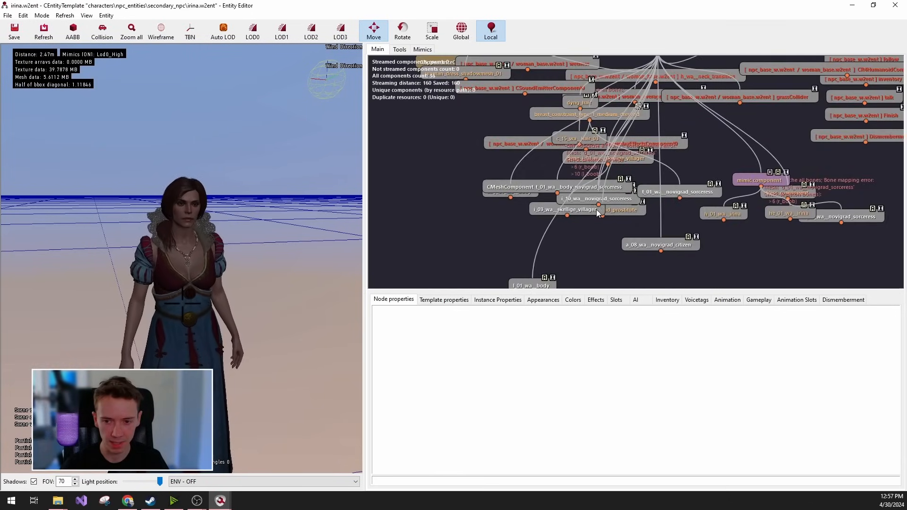
scroll(468, 139, up, 2)
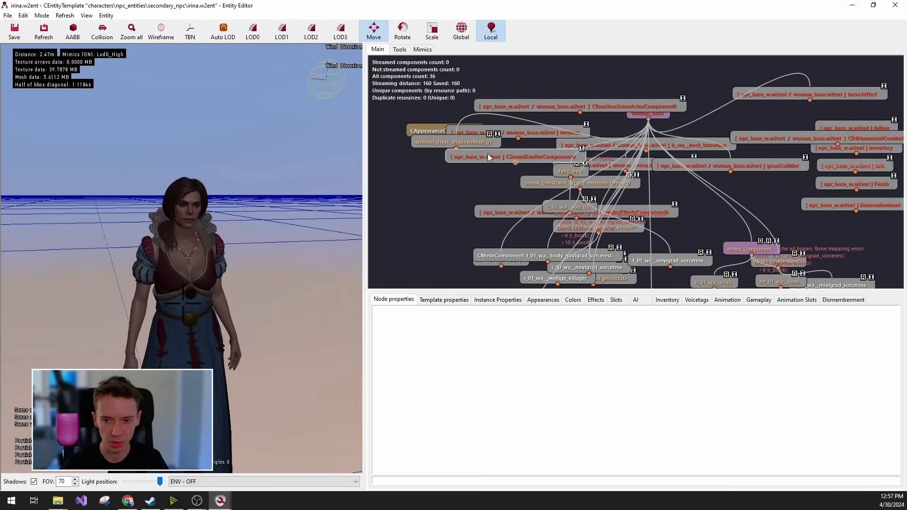
scroll(653, 175, down, 1)
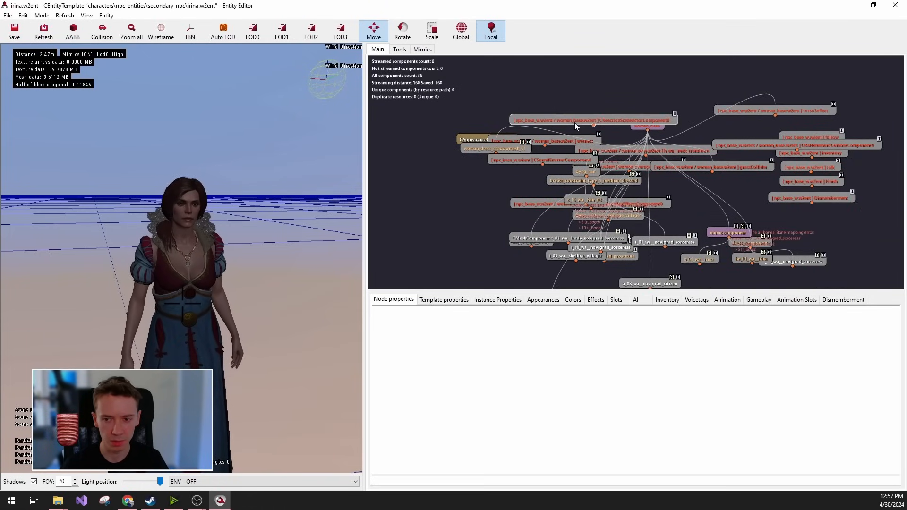
drag(574, 123, 551, 106)
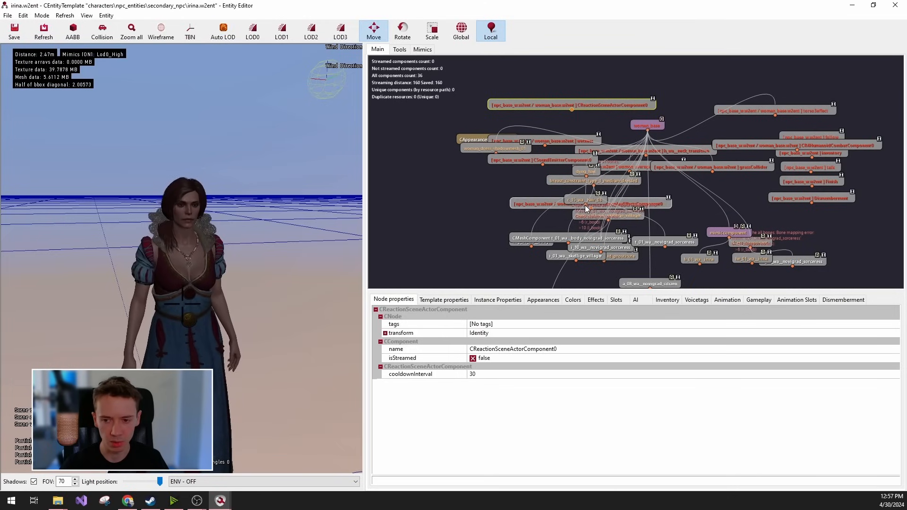
drag(526, 202, 412, 206)
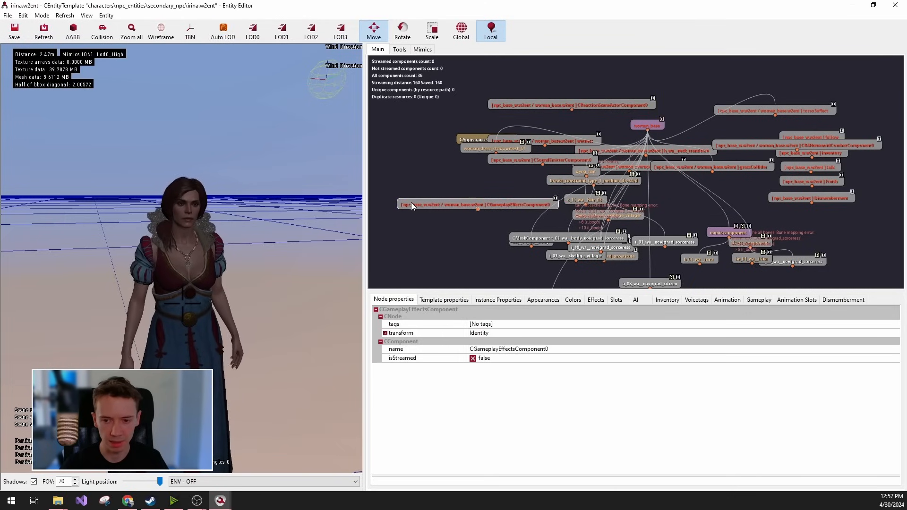
click(20, 262)
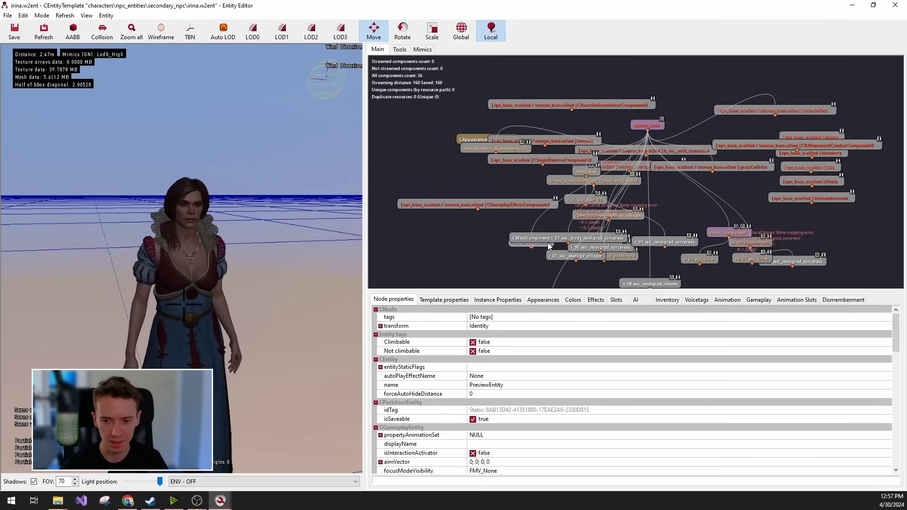
Spread out the body_novigrad_sorceress CMeshComponent, CGameplayEffectsComponent0 and dyng_hair nodes in the component graph, clearing them from their neighbours.
drag(558, 234, 489, 225)
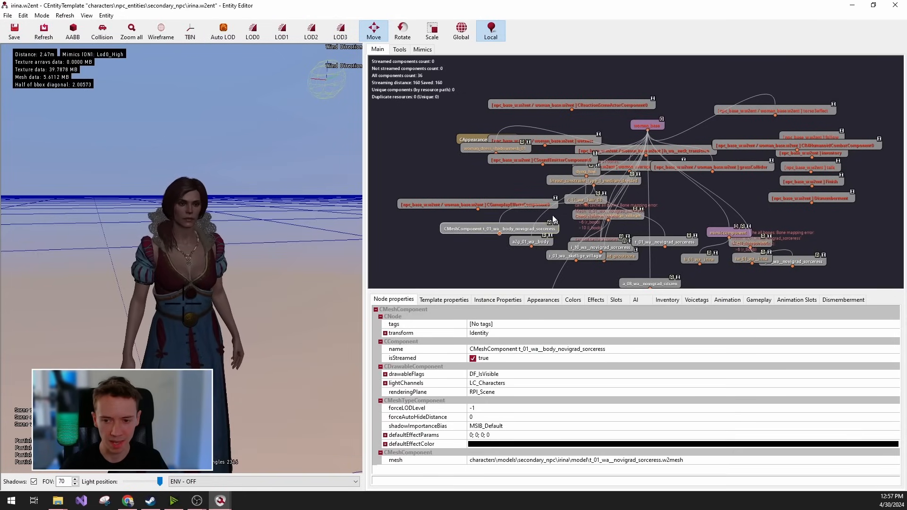
click(520, 258)
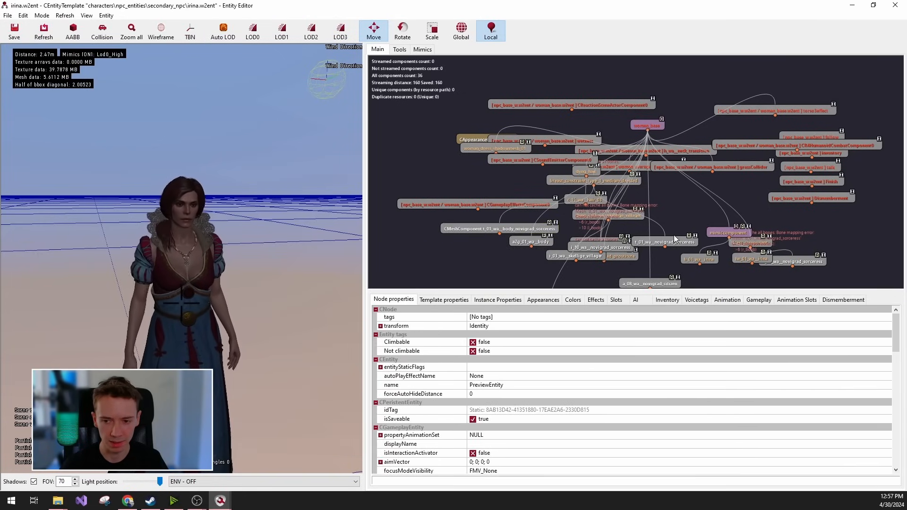
click(659, 239)
drag(502, 205, 485, 195)
drag(562, 182, 666, 188)
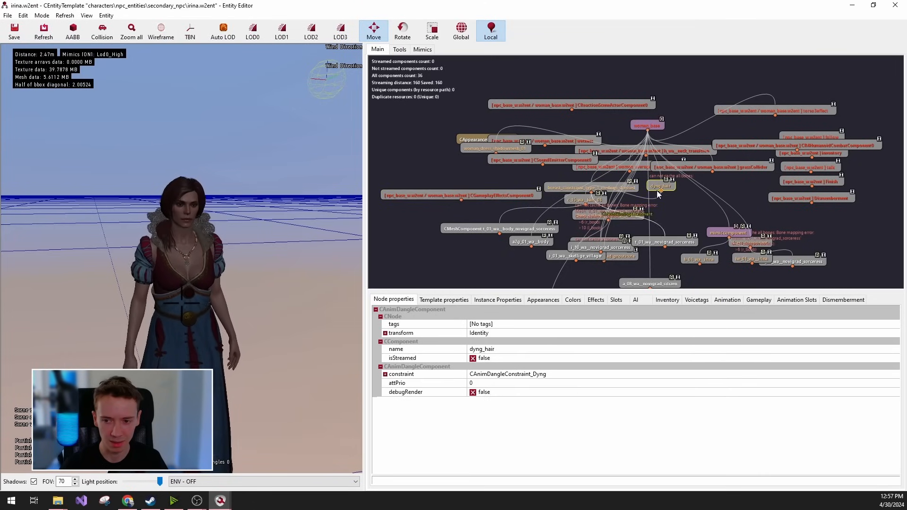
click(682, 202)
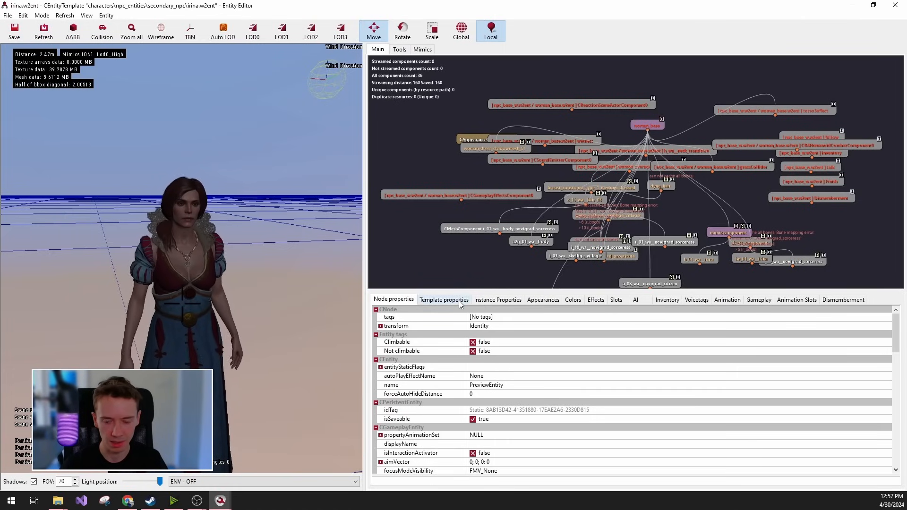
Display the template properties with the included templates and separate the CSoundEmitterComponent0 node from its neighbours in the graph.
click(444, 300)
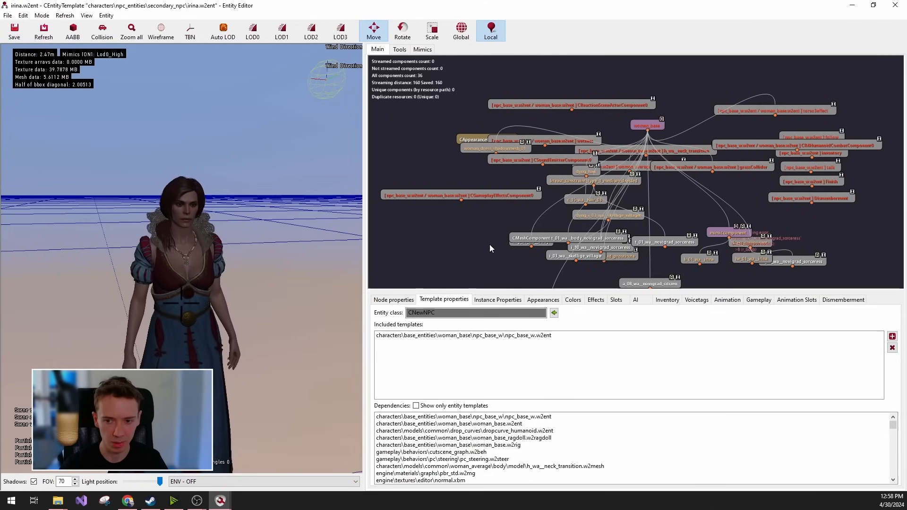
drag(554, 163, 509, 176)
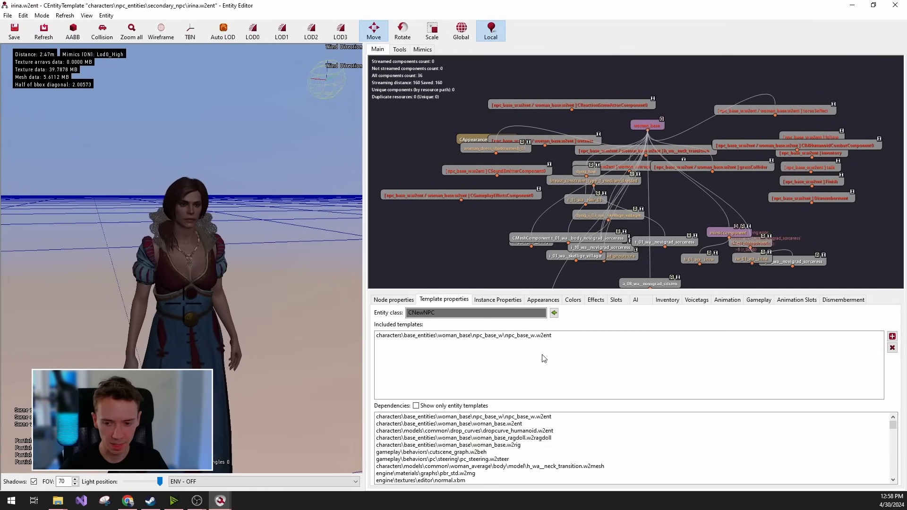
click(524, 282)
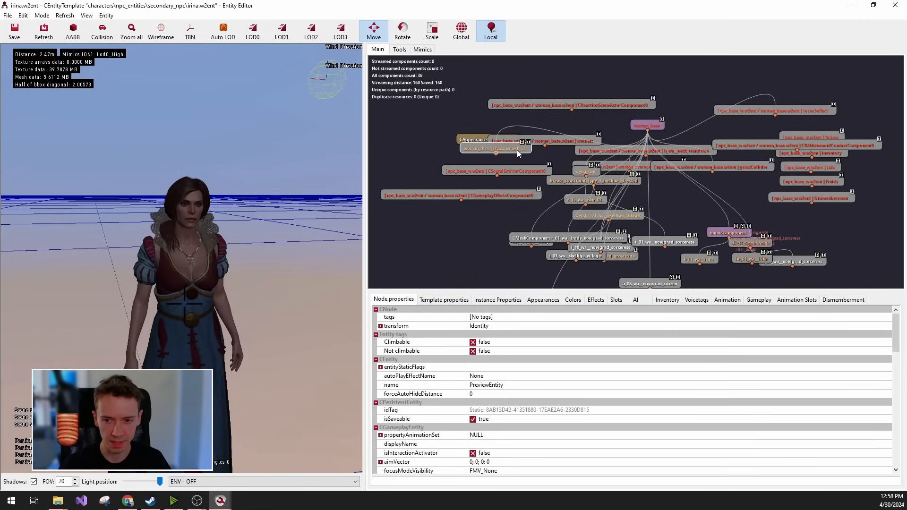
Select the CGameplayEffectsComponent0 node and examine its properties and the inherited nodes in the upper part of the graph.
click(506, 195)
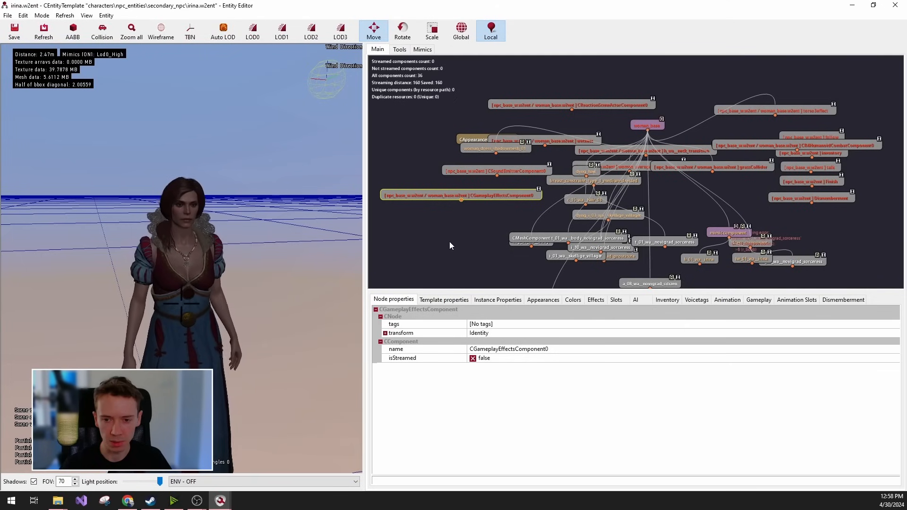
scroll(467, 226, up, 2)
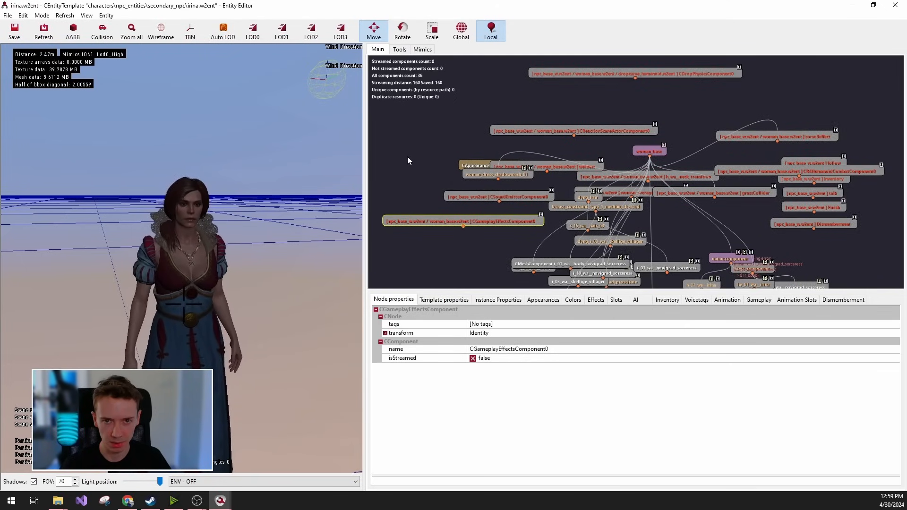
Clear the node selection and examine the entity's own properties down to the CActor and CNewNPC sections.
click(407, 157)
scroll(541, 382, down, 1)
scroll(541, 382, down, 3)
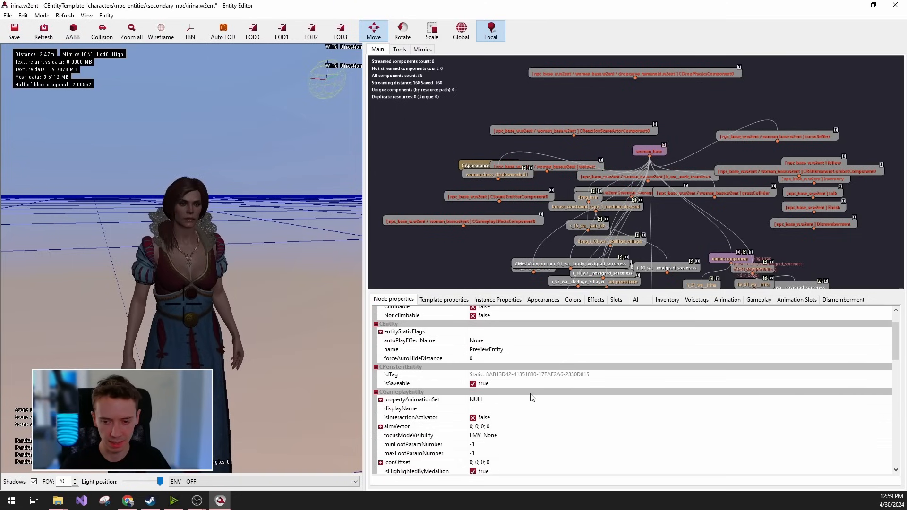
scroll(538, 453, down, 3)
scroll(543, 471, down, 2)
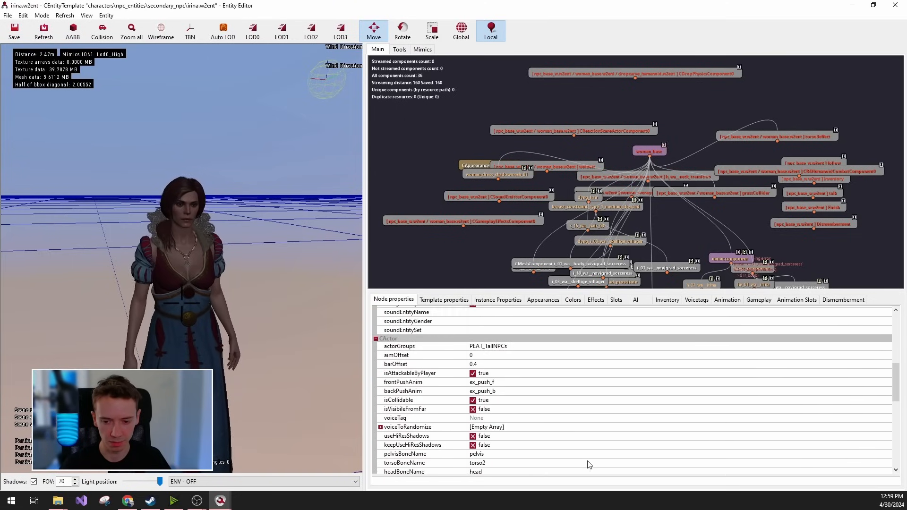
scroll(588, 461, down, 4)
scroll(497, 438, down, 2)
scroll(496, 438, down, 3)
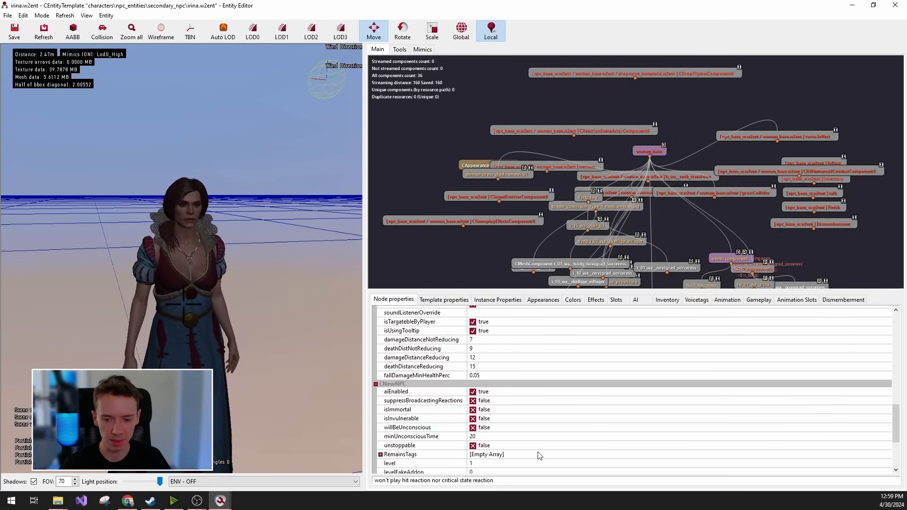
Inspect the properties of CGameplayEffectsComponent0, CSoundEmitterComponent0 and the node under CAppearance, then clear the selection.
click(438, 224)
click(521, 196)
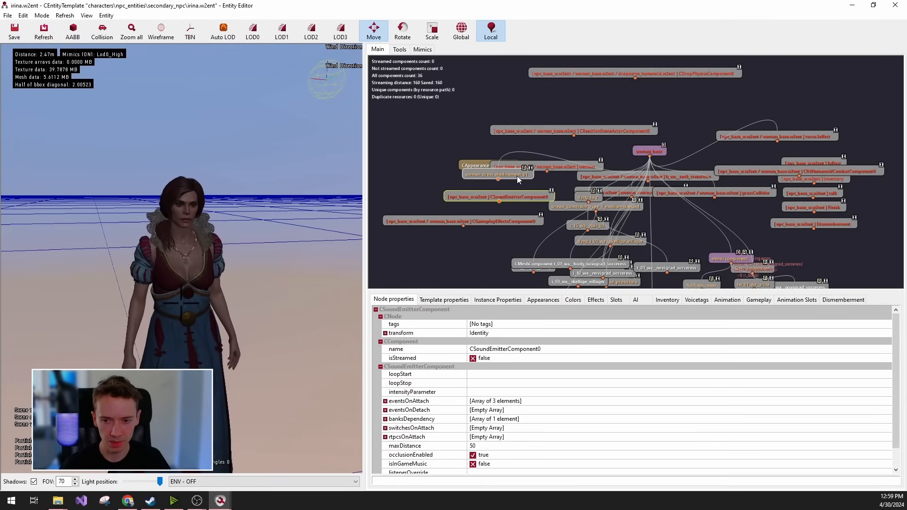
click(517, 175)
click(420, 146)
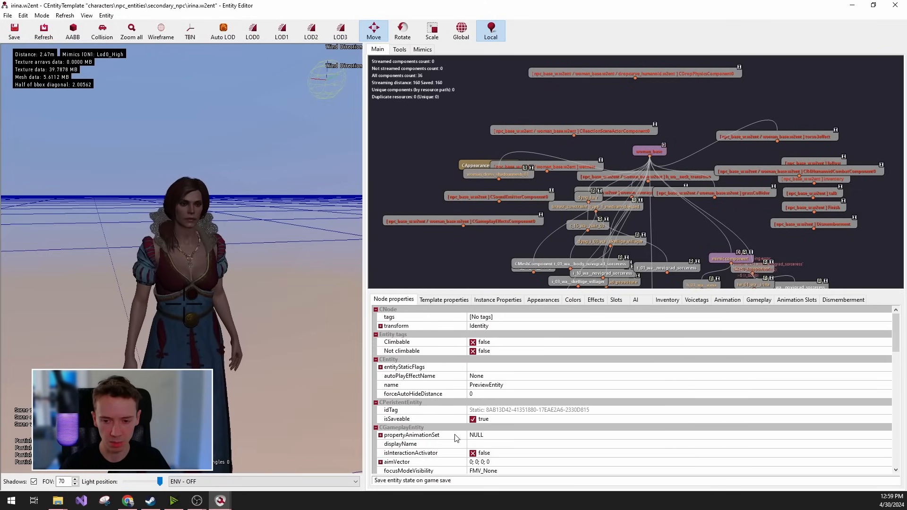
Select the included template npc_base_w.w2ent in the template properties and examine the inherited and local nodes across the component graph.
click(443, 301)
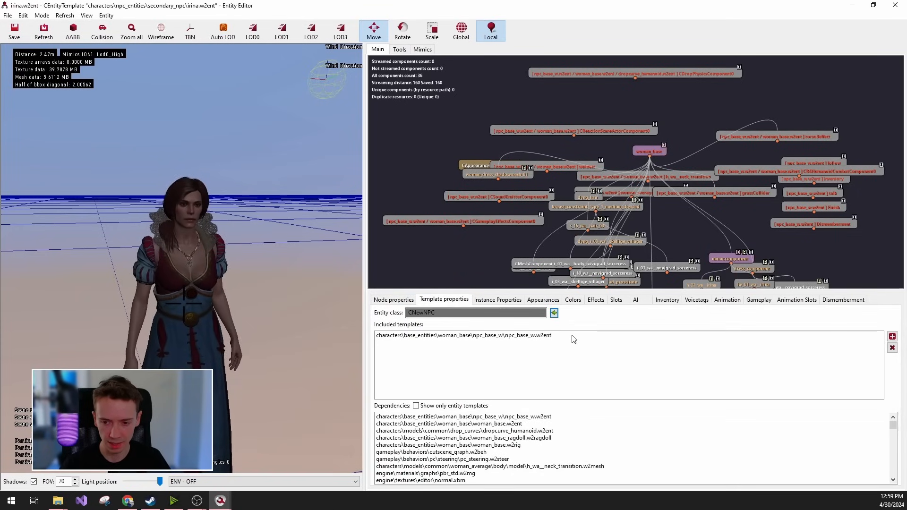
click(520, 337)
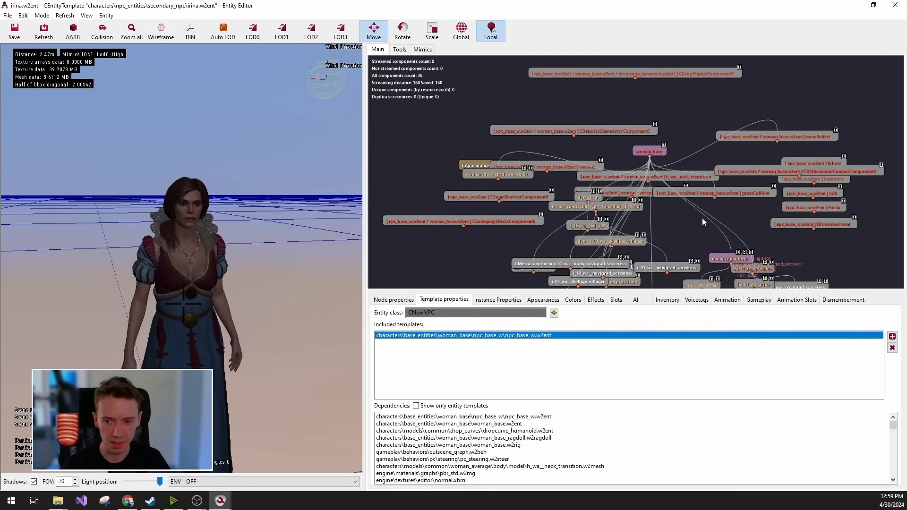
scroll(533, 265, down, 3)
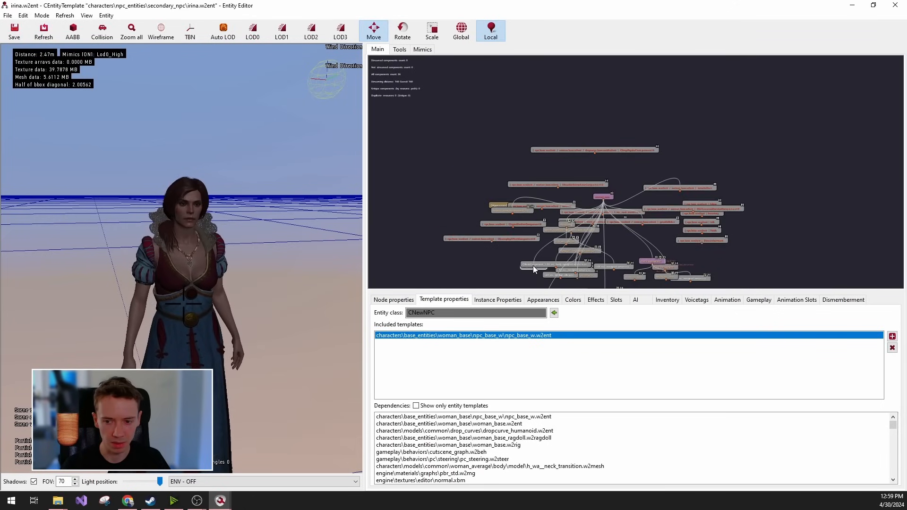
scroll(533, 266, up, 2)
scroll(628, 231, up, 2)
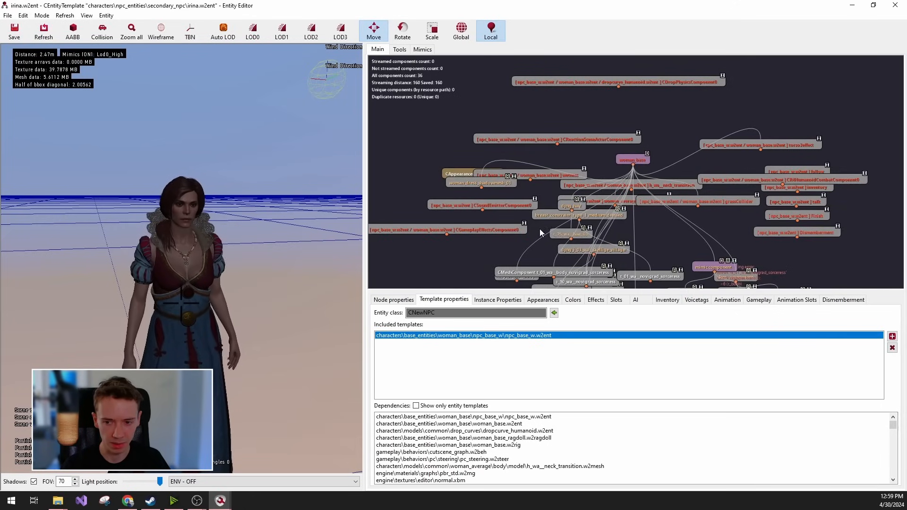
drag(493, 240, 535, 201)
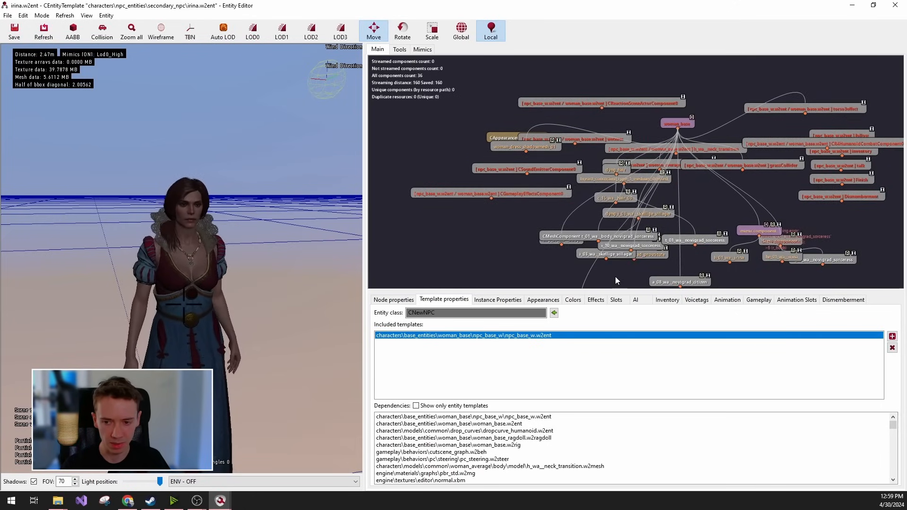
drag(615, 276, 587, 255)
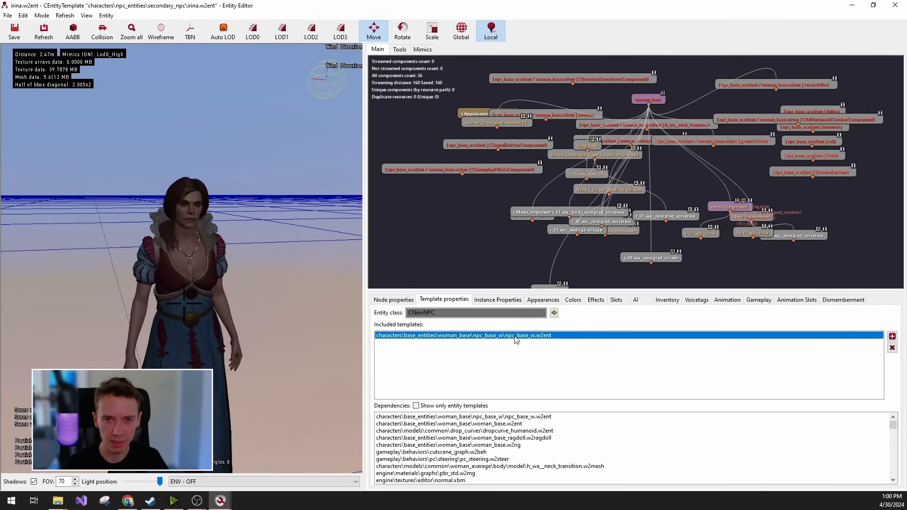
Locate the included npc_base_w.w2ent in the Asset Browser, view its folder's templates, and minimize the browser.
double_click(541, 336)
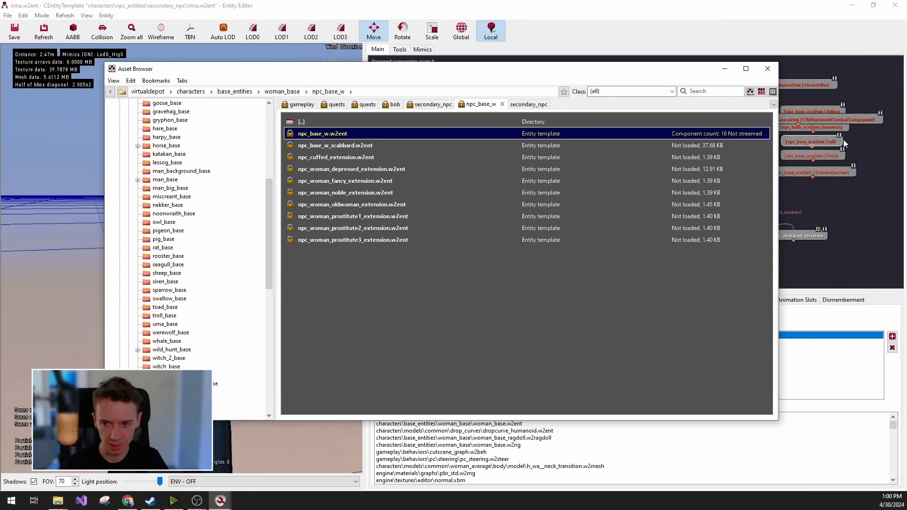
click(435, 310)
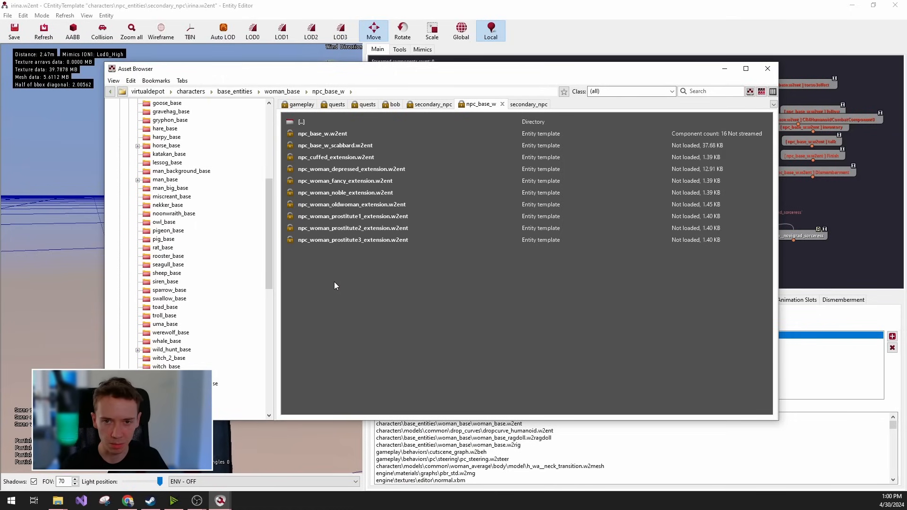
click(724, 70)
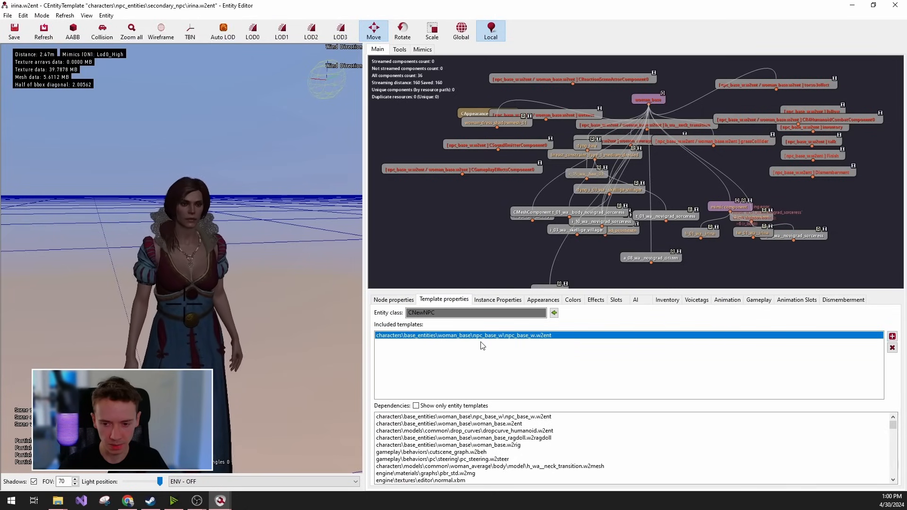
Examine the template's dependency list, including the mimic and woman dialog animation and sound files.
scroll(484, 442, down, 1)
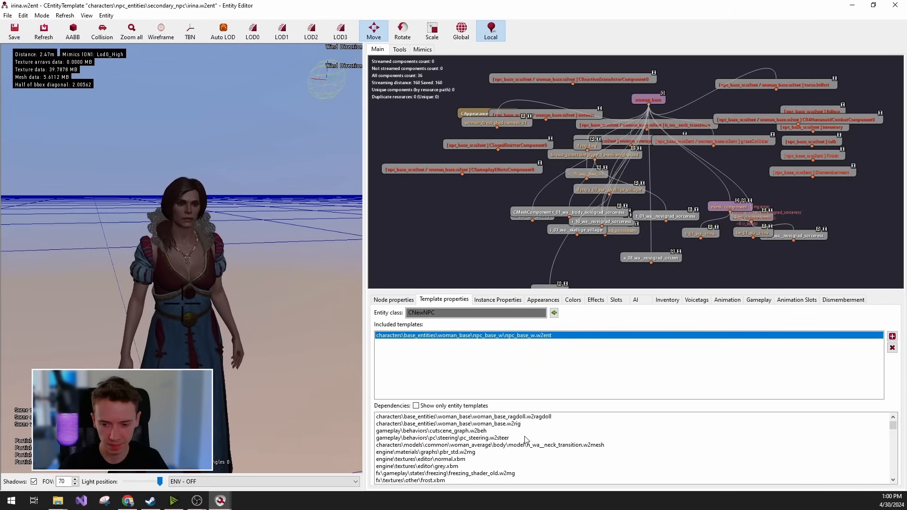
scroll(528, 442, down, 1)
scroll(465, 439, down, 3)
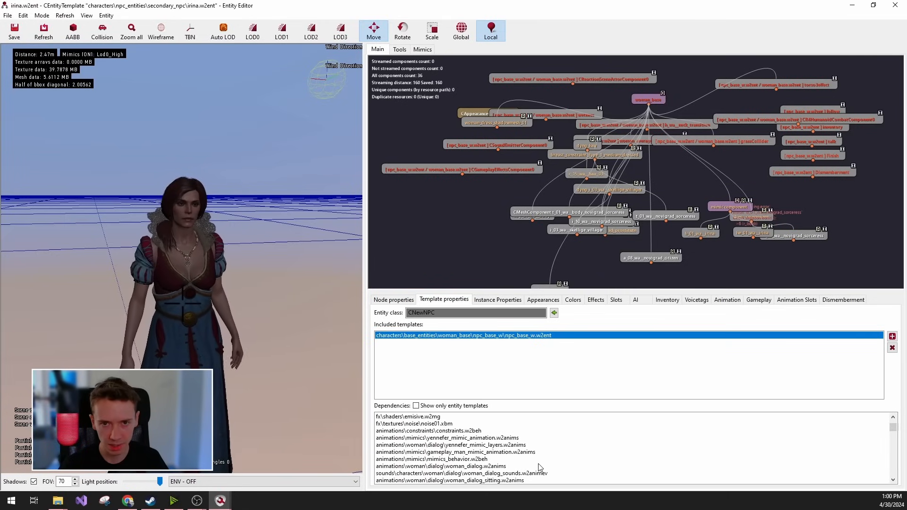
scroll(583, 456, down, 1)
scroll(583, 456, down, 1)
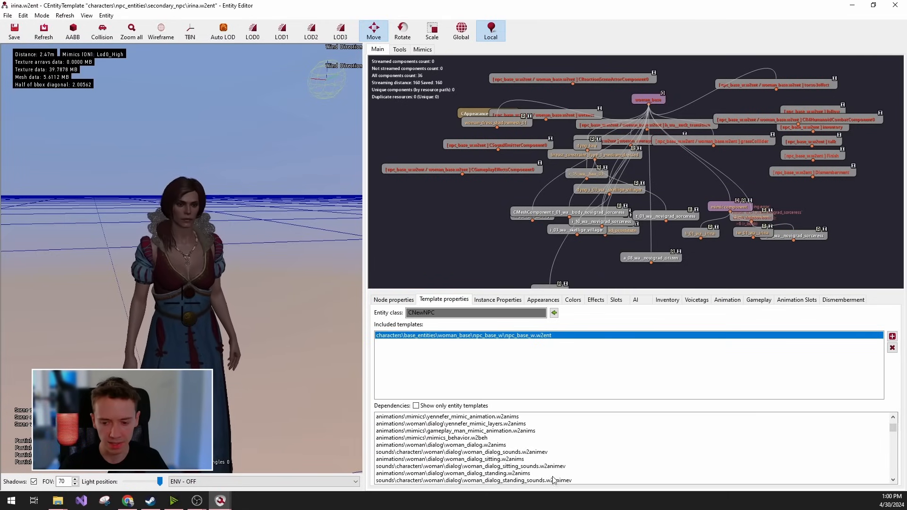
scroll(557, 467, down, 3)
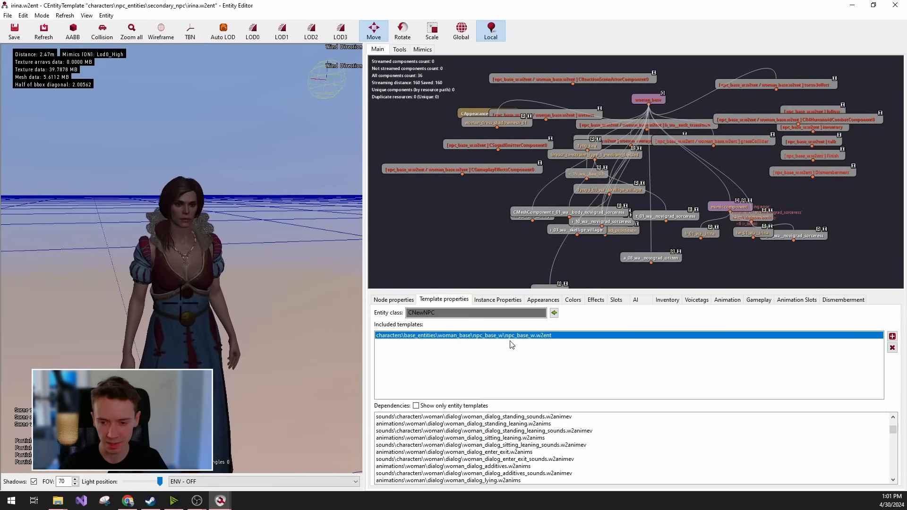
scroll(576, 481, up, 10)
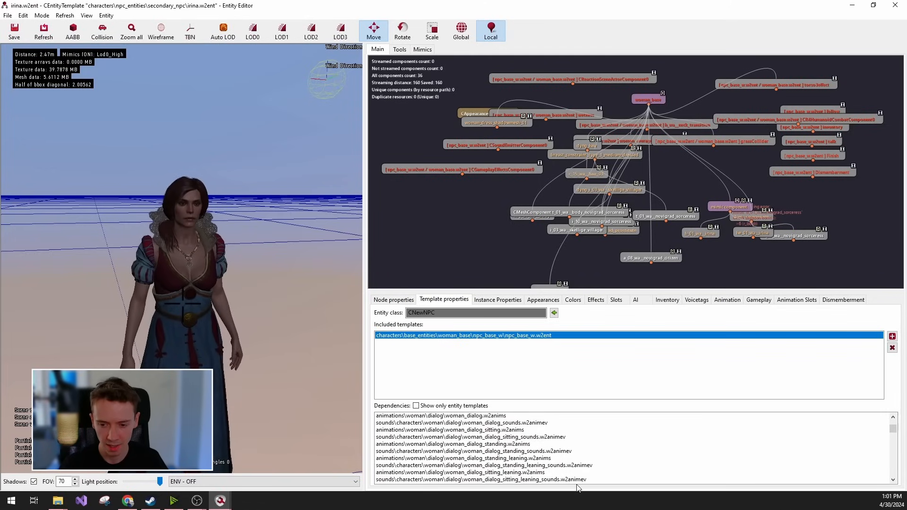
drag(527, 417, 530, 440)
scroll(543, 440, down, 5)
scroll(548, 442, down, 4)
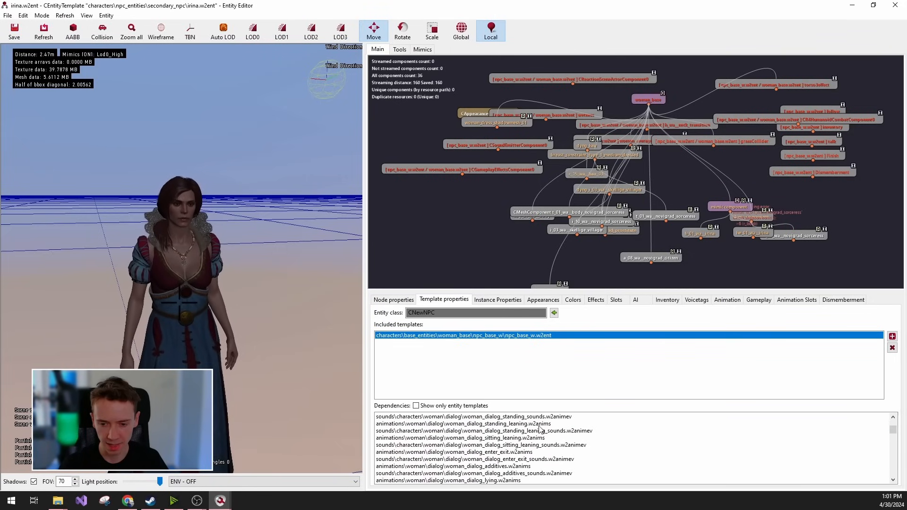
click(546, 467)
click(526, 445)
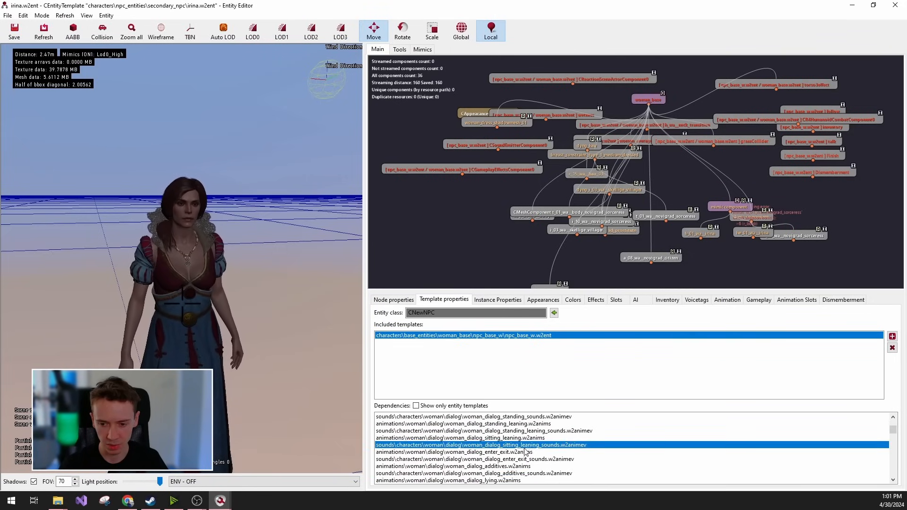
click(567, 431)
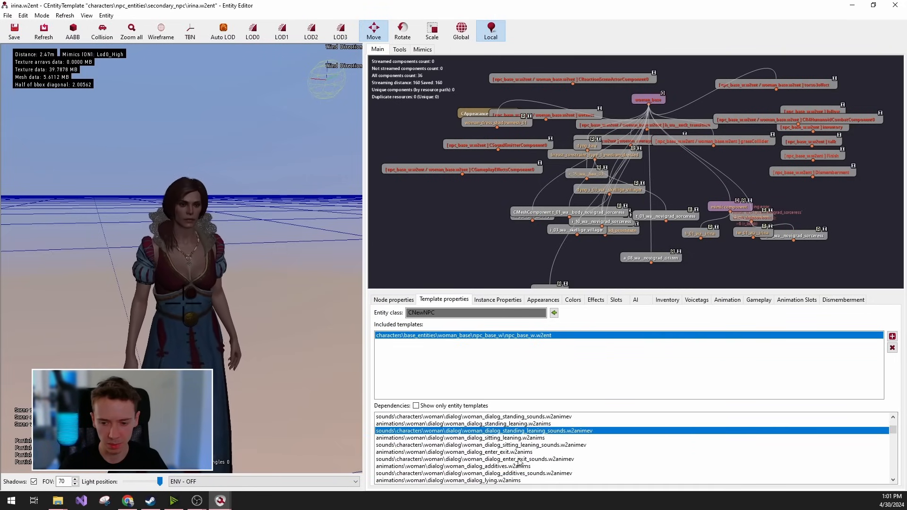
scroll(536, 451, up, 3)
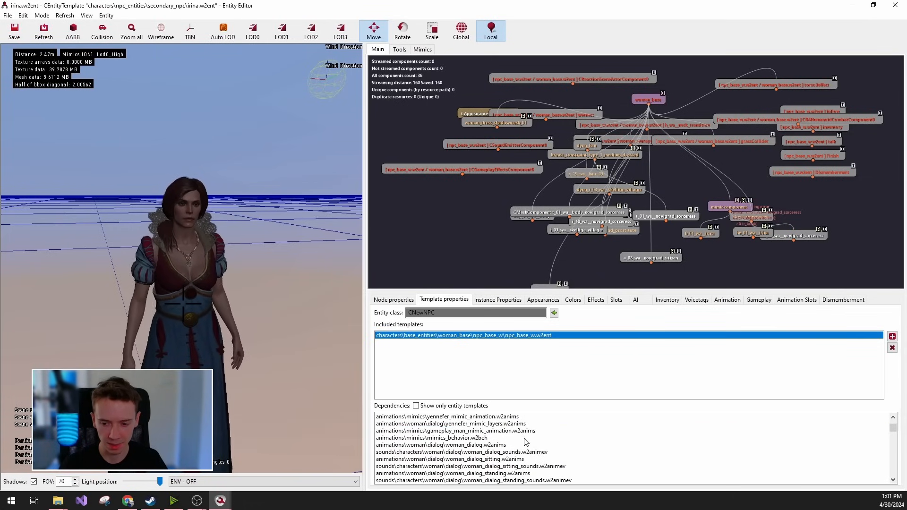
scroll(526, 442, down, 5)
click(507, 453)
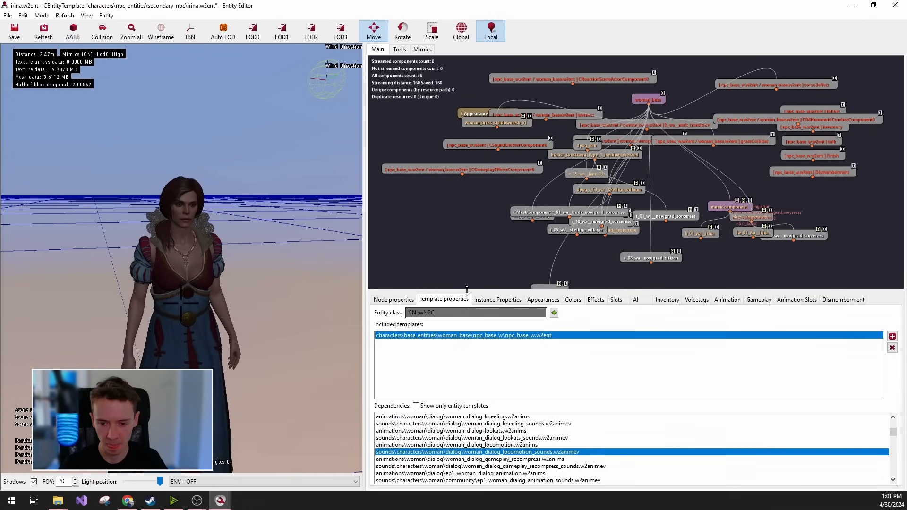
Limit the dependencies to entity templates only and look through the AI preset entries.
click(416, 405)
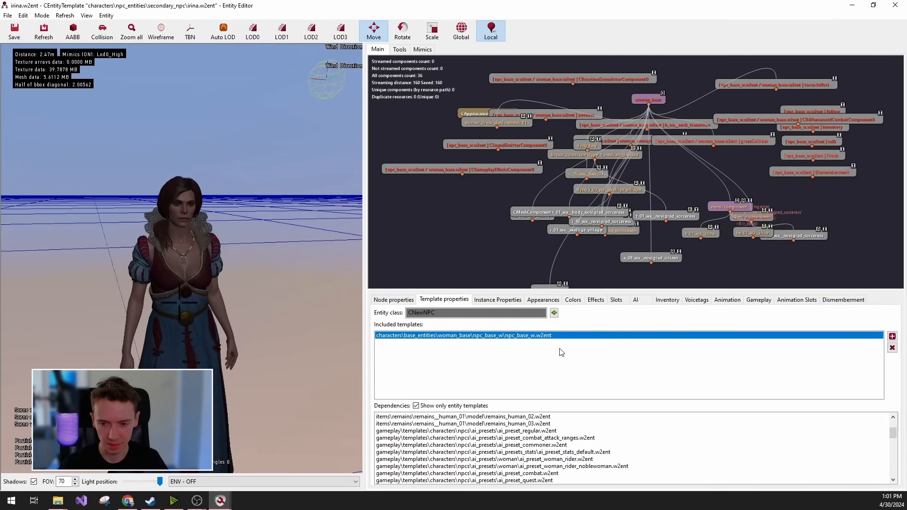
scroll(545, 453, down, 2)
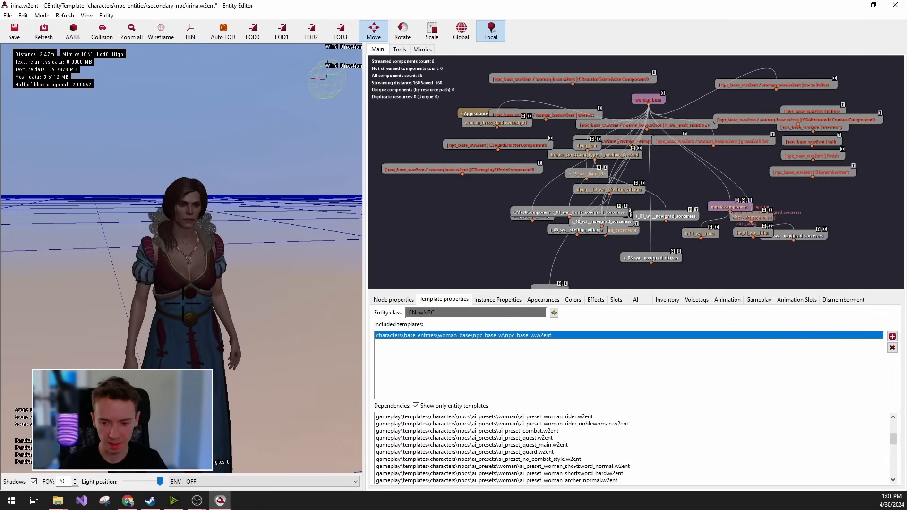
scroll(575, 462, down, 2)
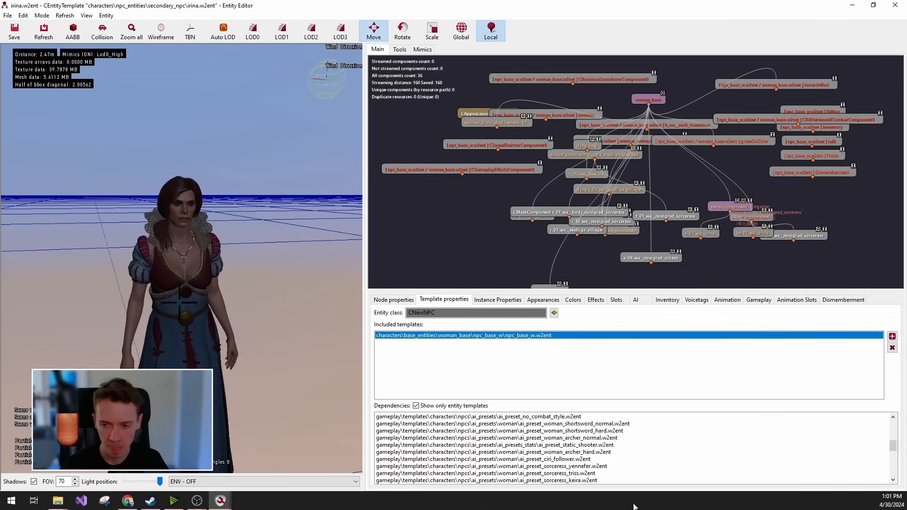
Display the instance property entries and select the CAppearance node in the component graph.
click(498, 299)
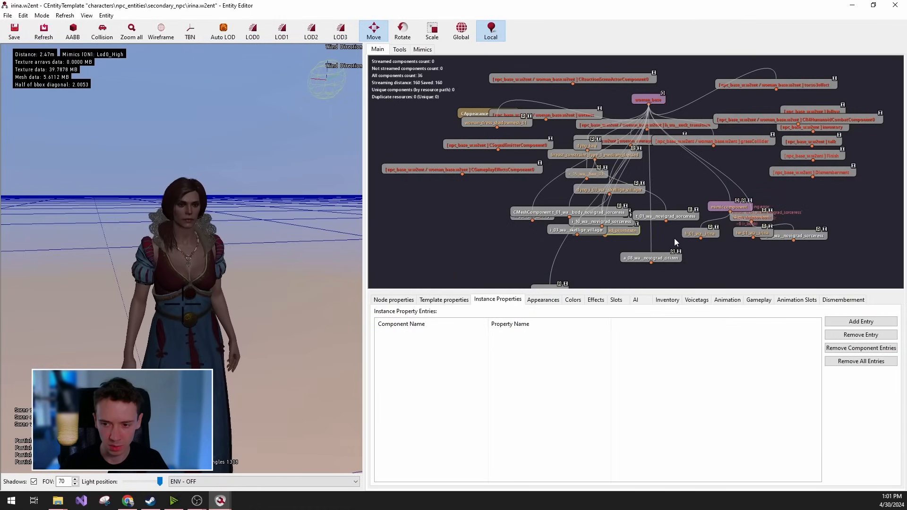
click(728, 207)
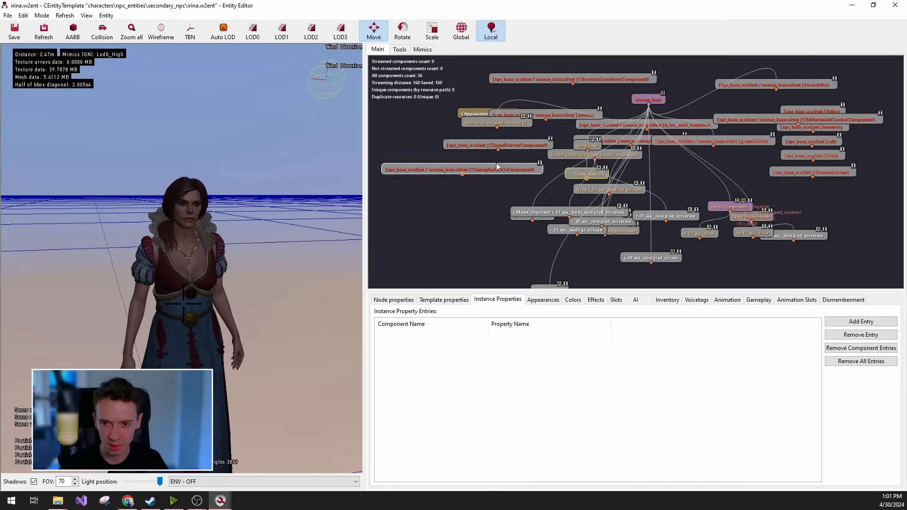
click(463, 114)
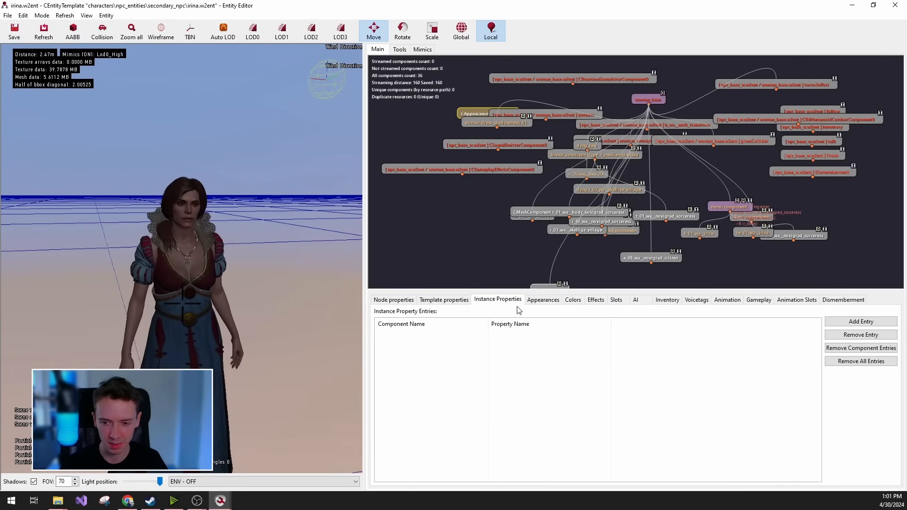
Review the entity's appearances with their body templates, its effects and voicetags, and its mimics animation settings.
click(544, 301)
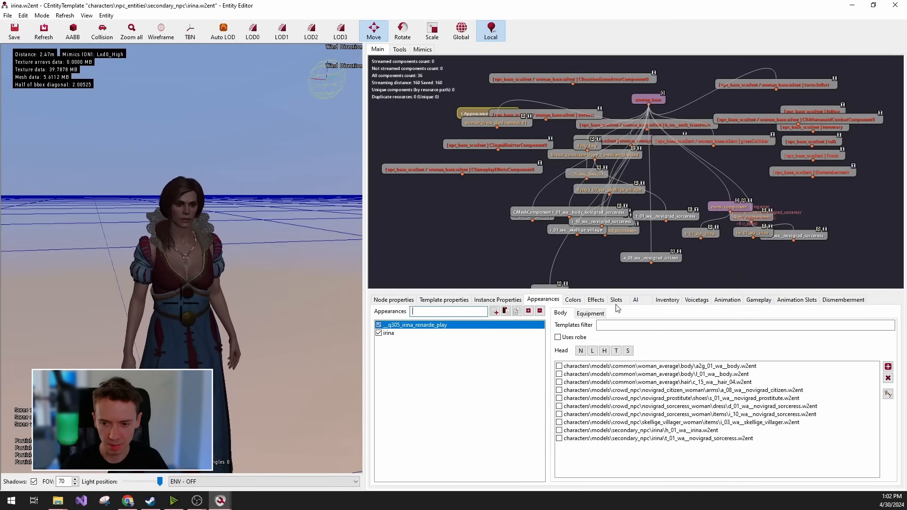
click(596, 301)
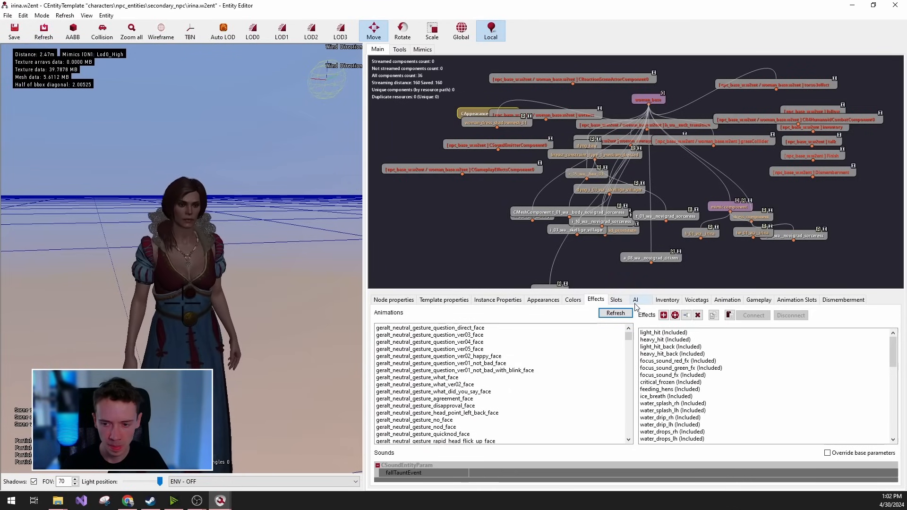
click(695, 301)
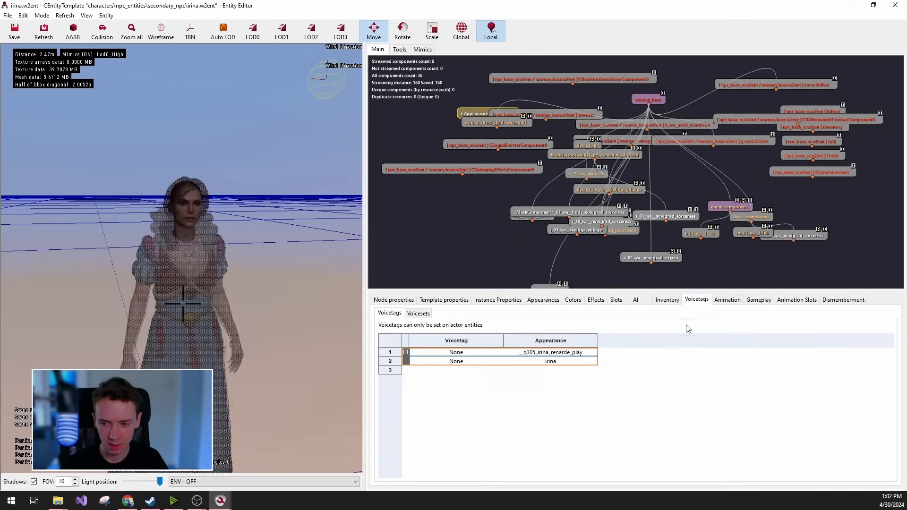
click(539, 300)
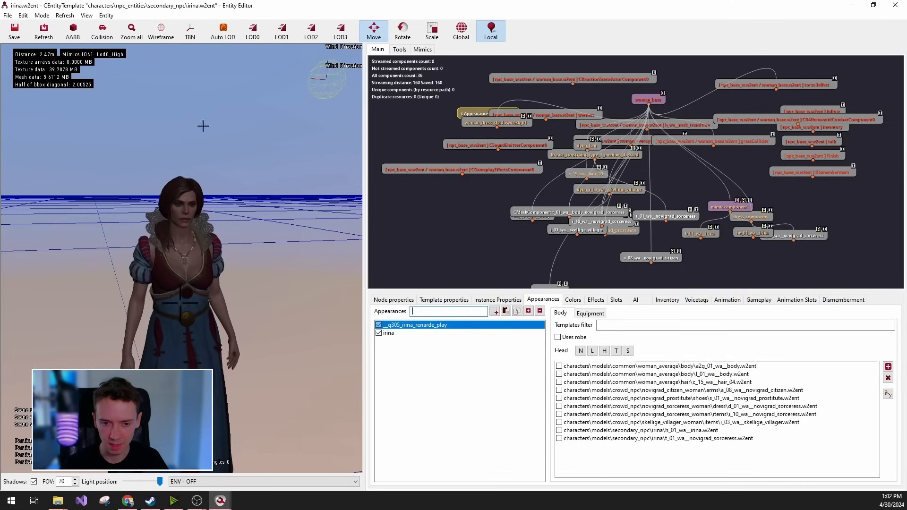
click(734, 300)
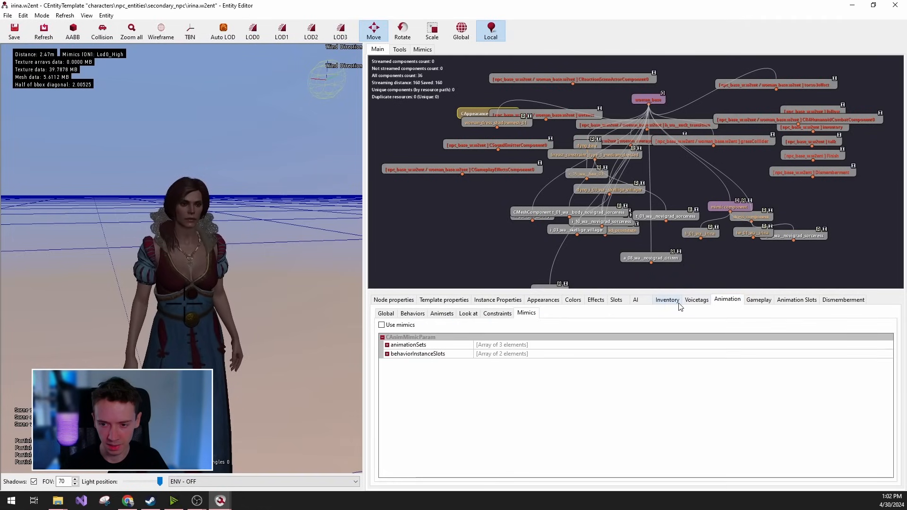
Check the entity's voicetags per appearance and compare the __q305_irina_renarde_play and irina appearances in the preview.
click(694, 300)
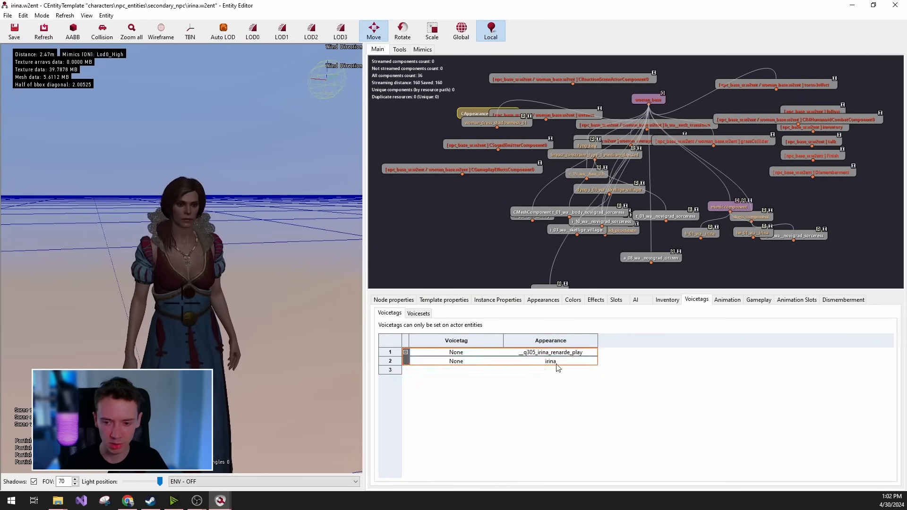
click(529, 362)
click(543, 300)
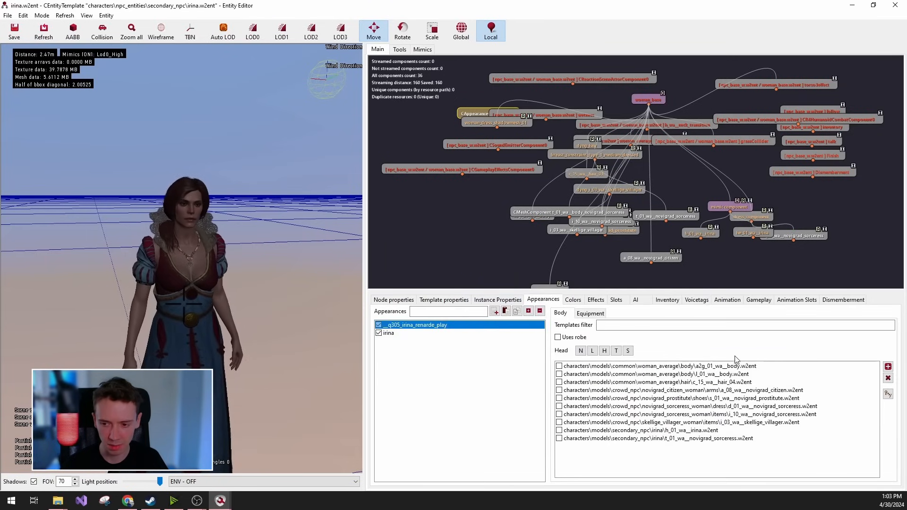
click(392, 333)
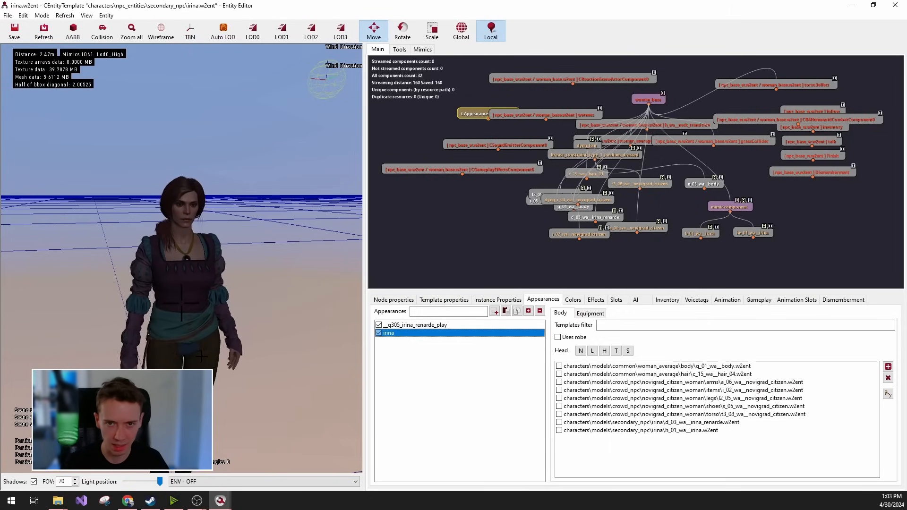
click(418, 325)
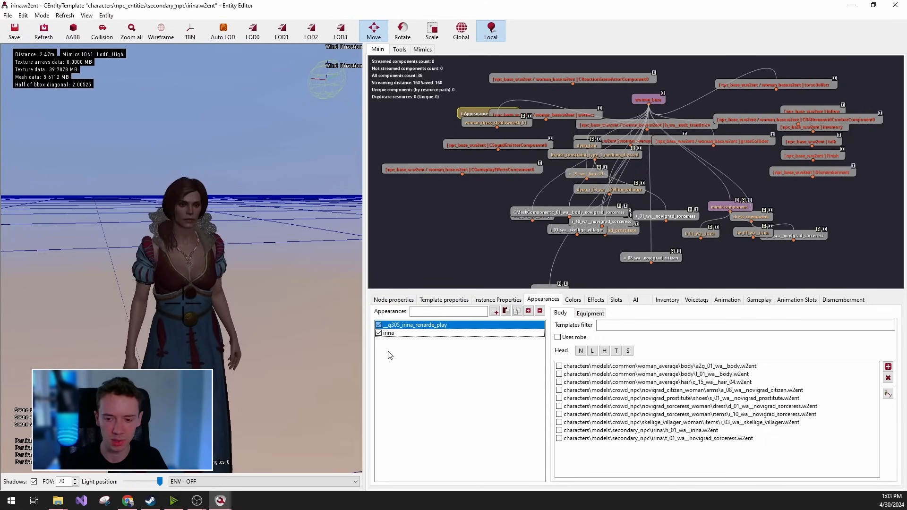
click(421, 333)
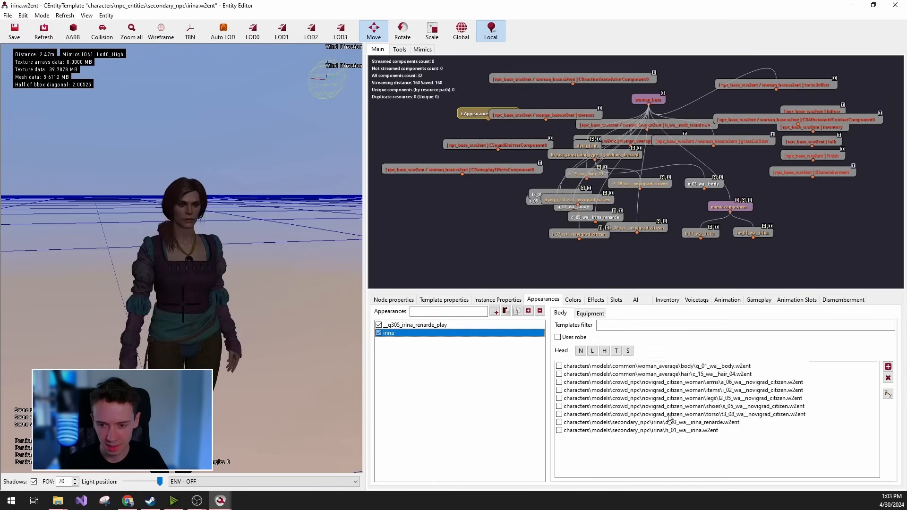
click(445, 326)
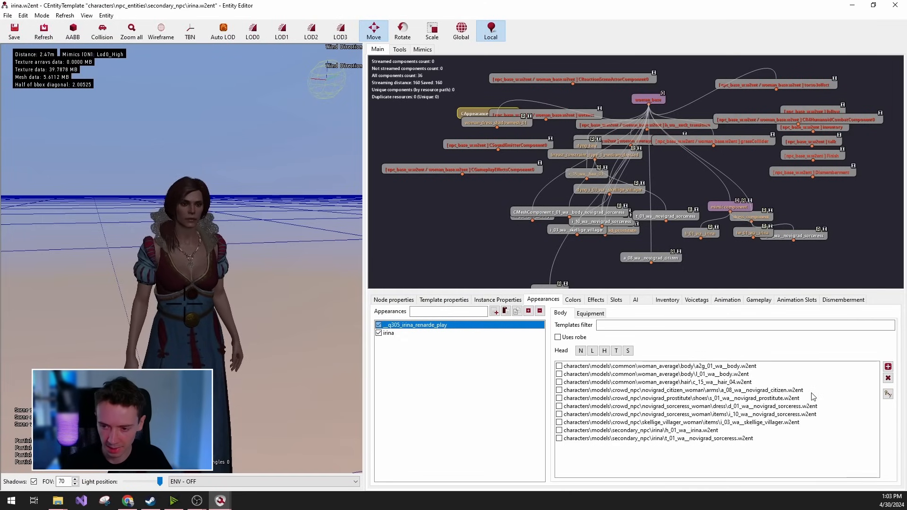
Go through the body templates of the __q305_irina_renarde_play appearance, including the body, hair, arms and shoes entries.
click(773, 368)
click(745, 374)
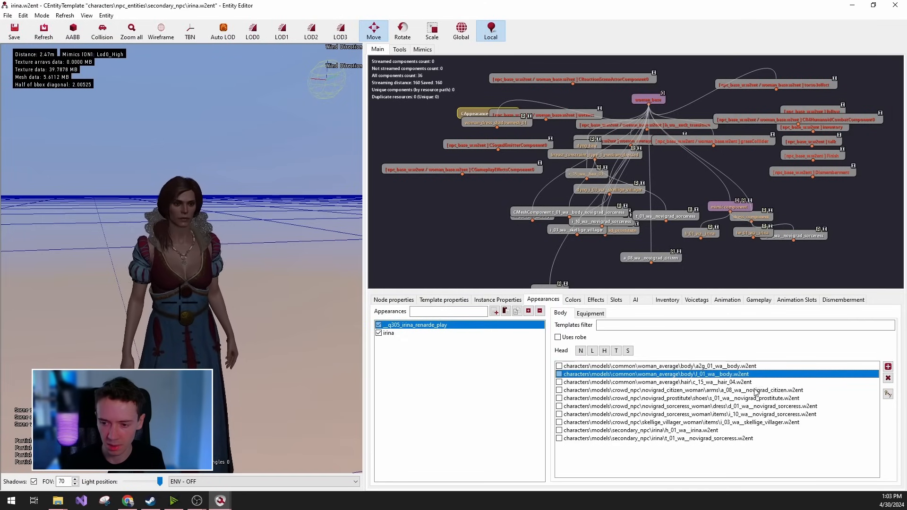
click(749, 382)
click(760, 390)
click(767, 398)
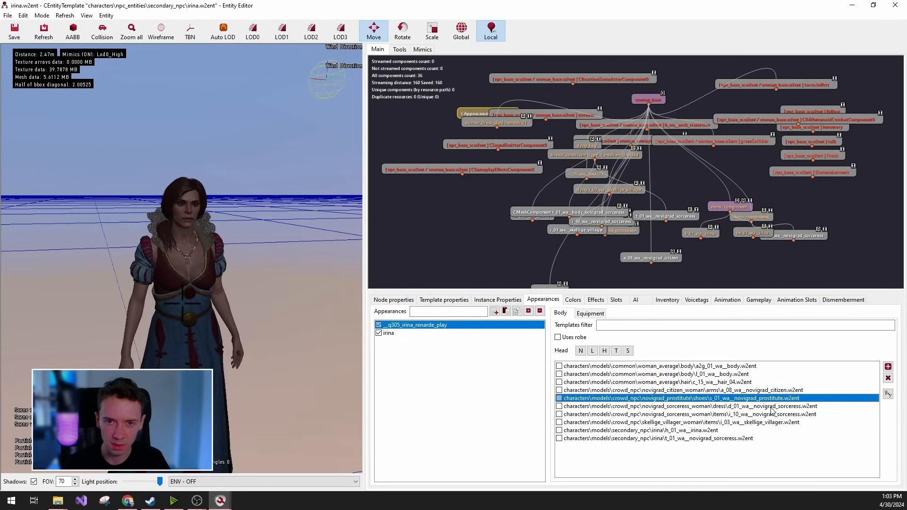
click(731, 374)
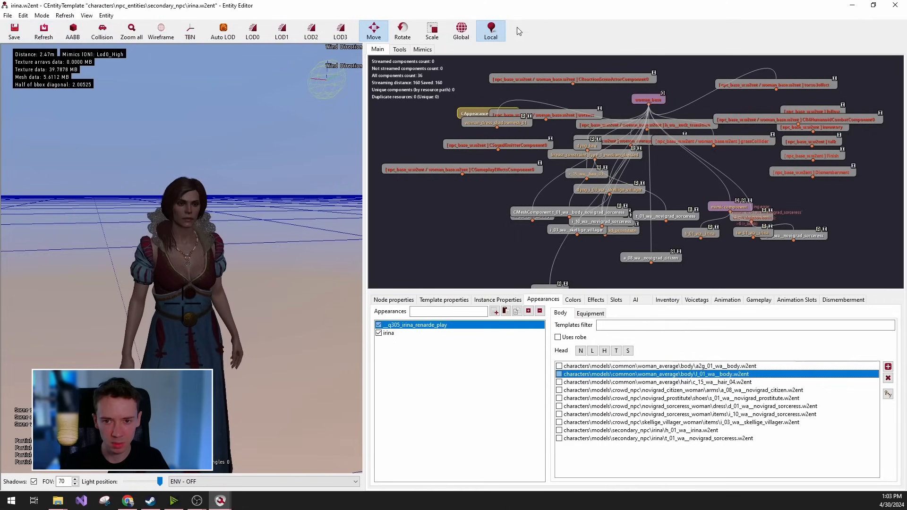
Preview the model at each level of detail from LOD0 to LOD3, ending on LOD0.
click(342, 38)
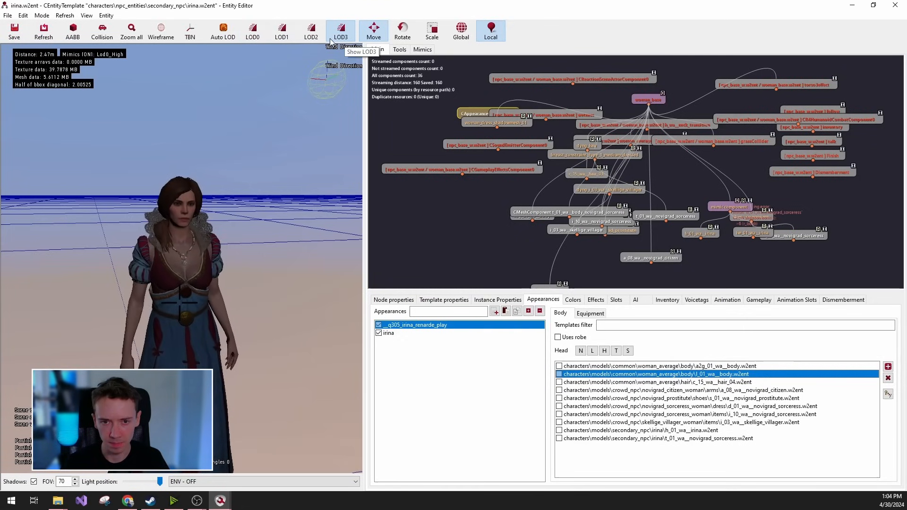
click(282, 32)
click(259, 39)
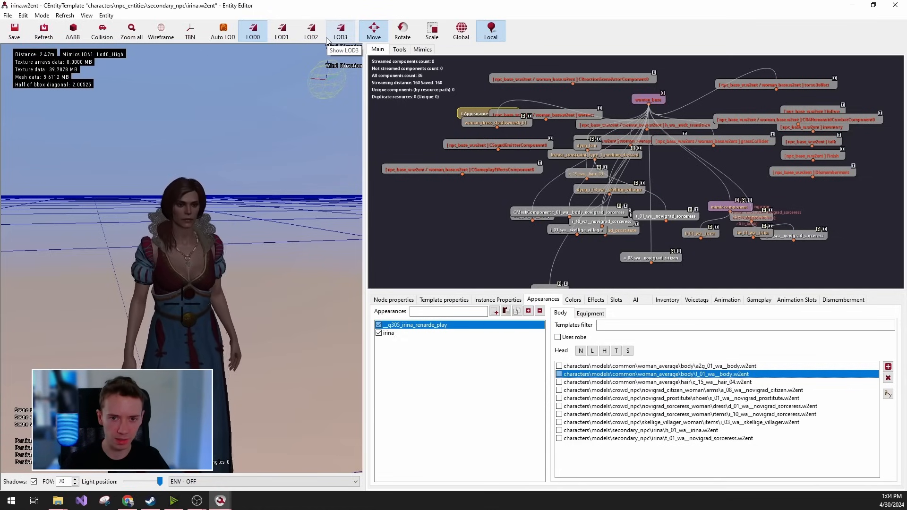
click(285, 37)
click(308, 37)
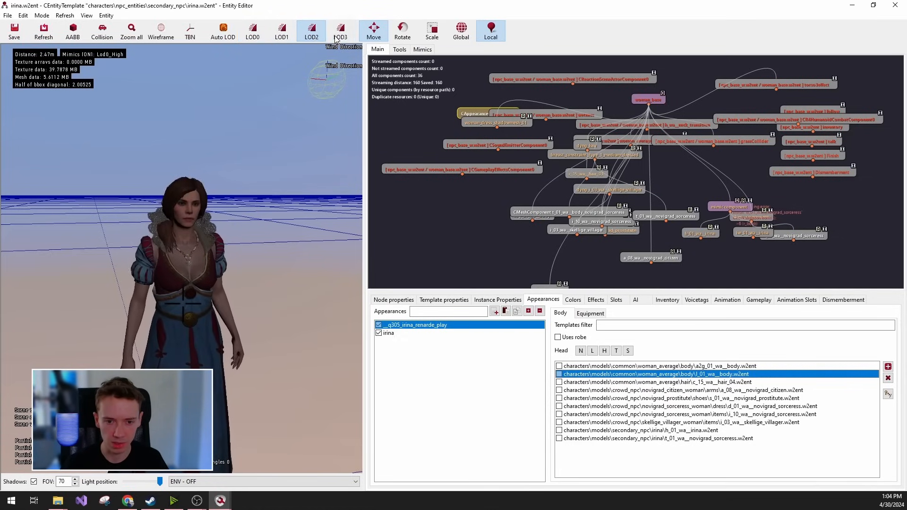
click(338, 35)
click(259, 29)
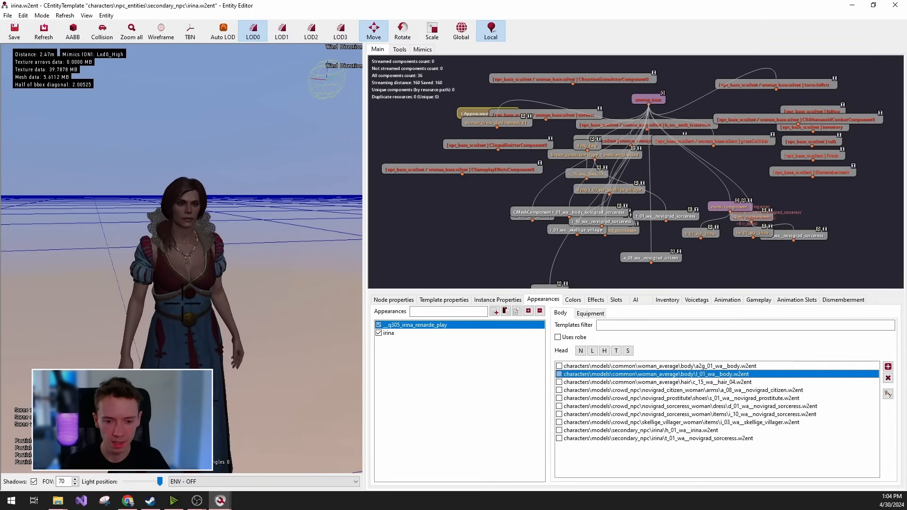
Inspect the full-length character model in wireframe and return to the shaded display.
right_drag(227, 221, 228, 288)
scroll(228, 287, down, 3)
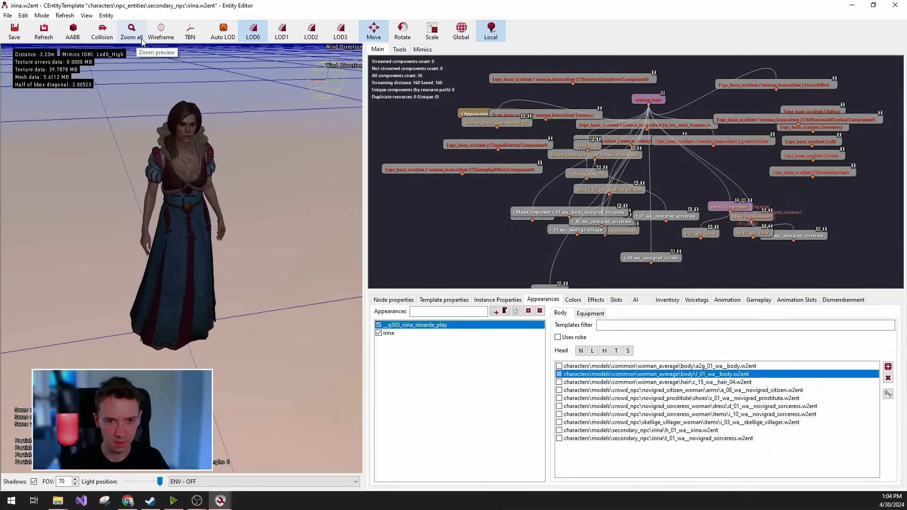
click(161, 31)
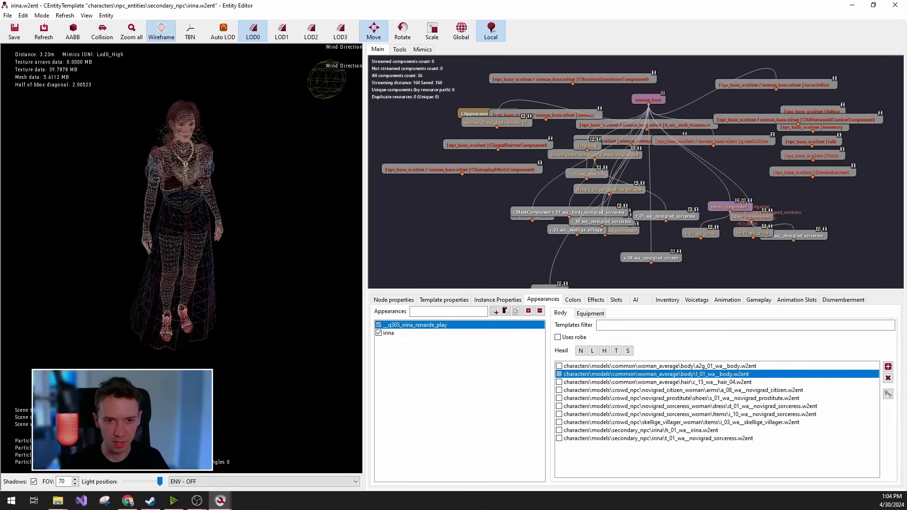
click(159, 32)
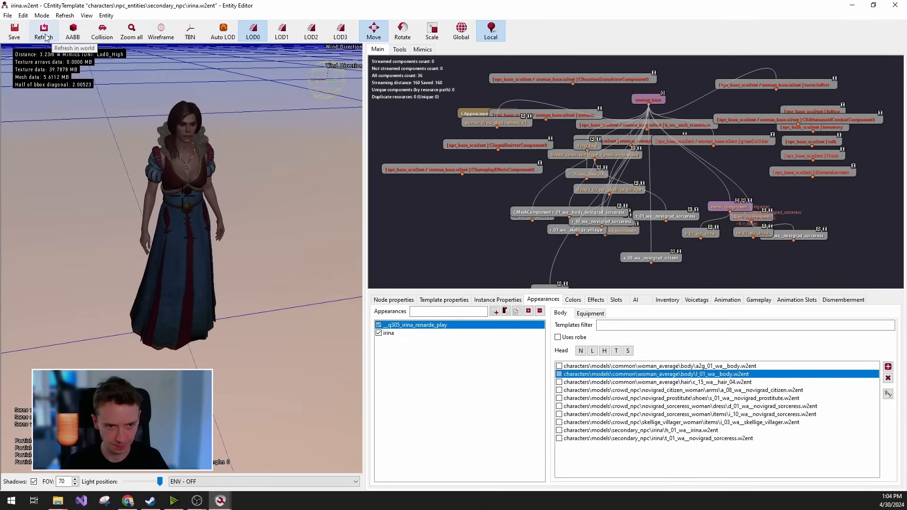
Minimize the Entity Editor and bring up the secondary_npc folder in the Asset Browser.
click(7, 16)
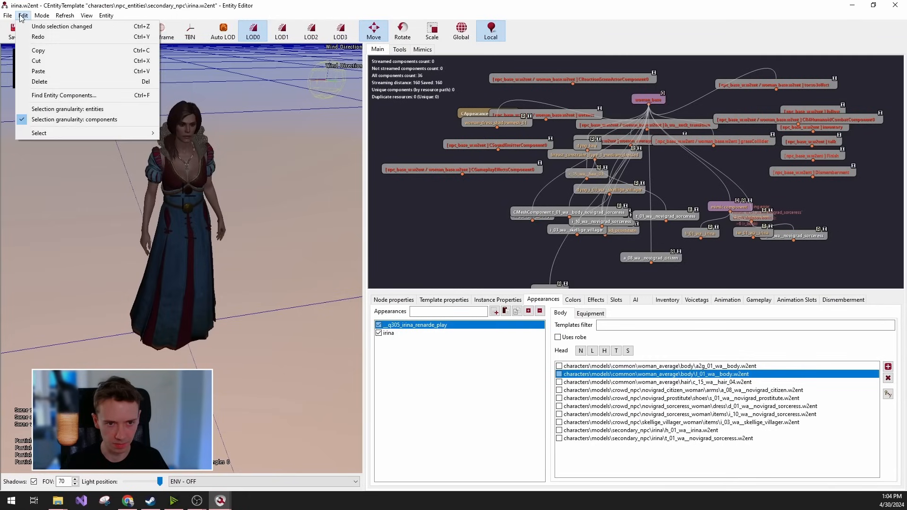
click(218, 6)
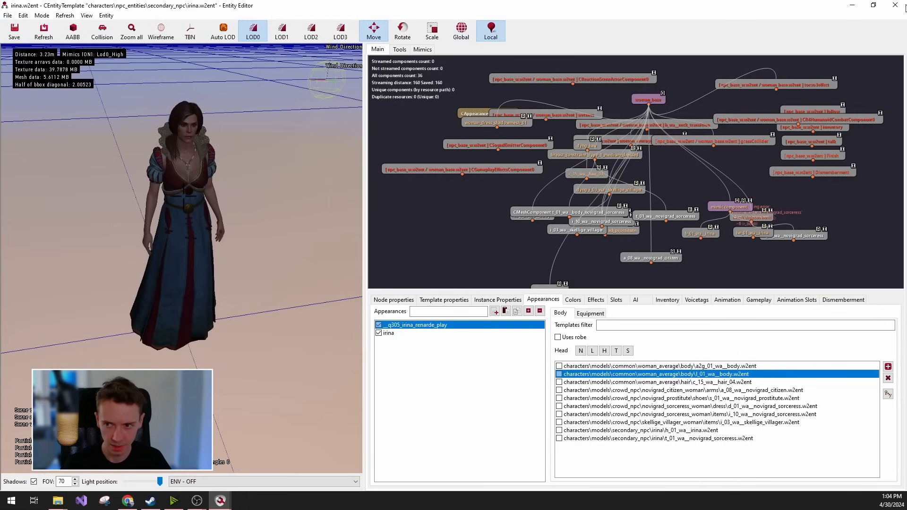
click(851, 5)
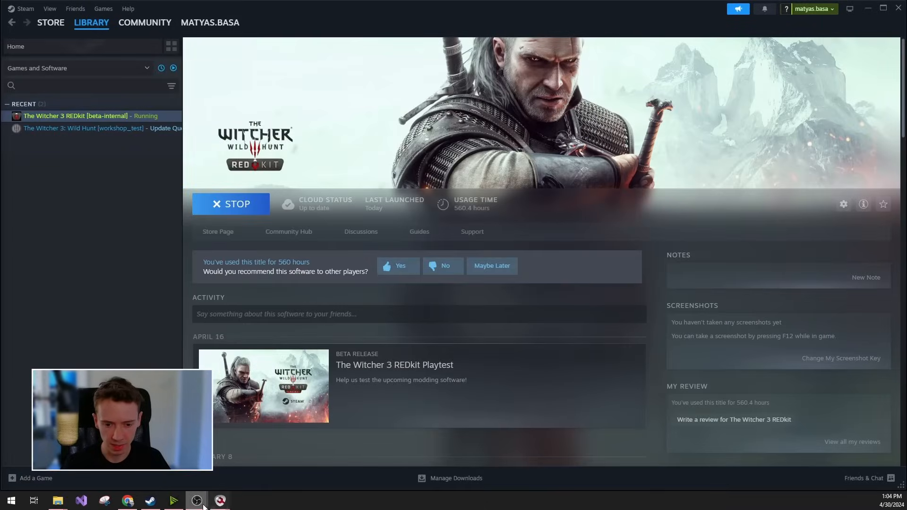
mouse_move(220, 500)
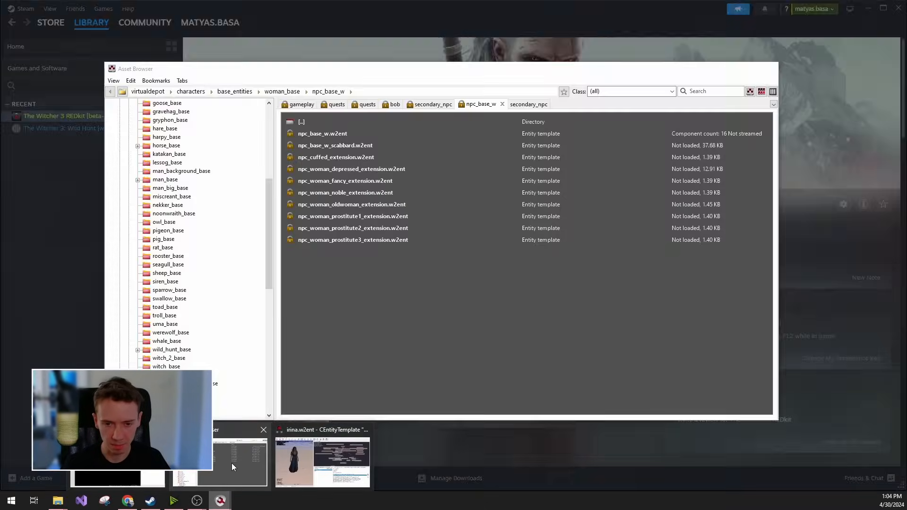
click(231, 463)
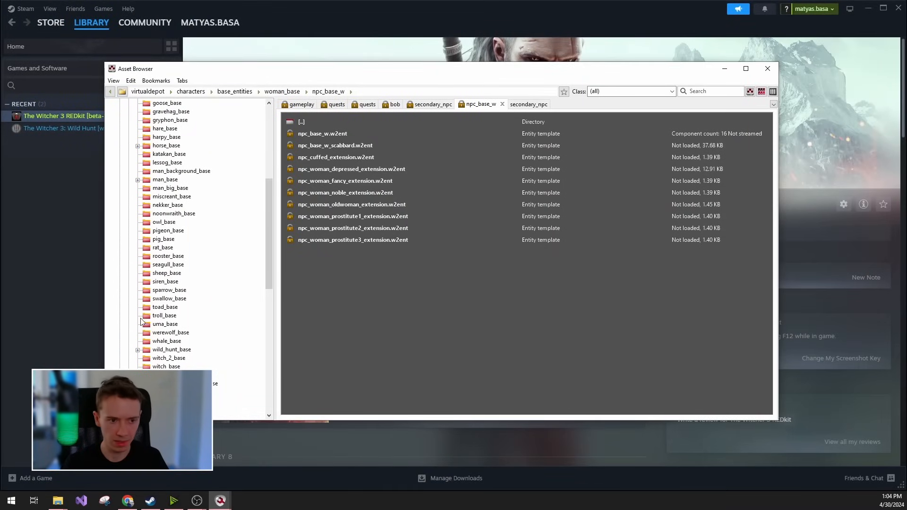
click(528, 104)
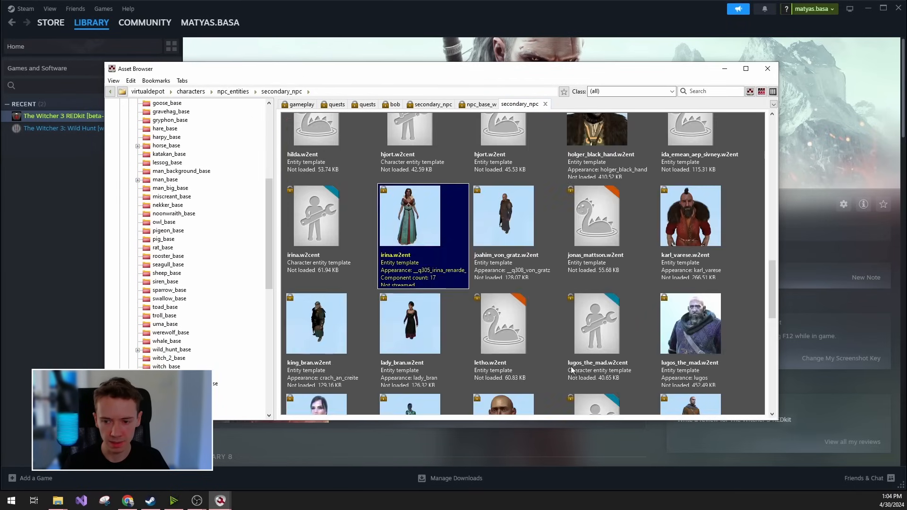
Create an entity template named my_new_npc in the secondary_npc folder and agree to check out irina.w2ent.
scroll(664, 304, down, 10)
scroll(663, 304, down, 1)
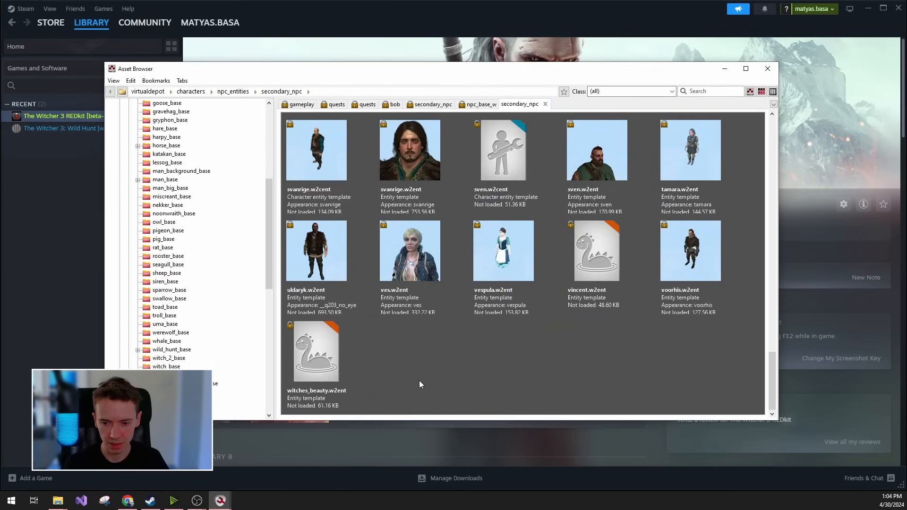
right_click(393, 366)
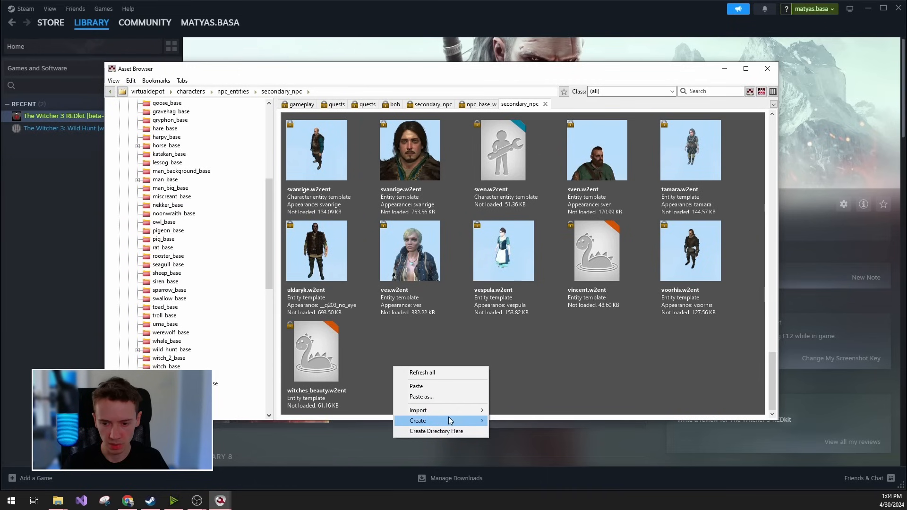
mouse_move(449, 420)
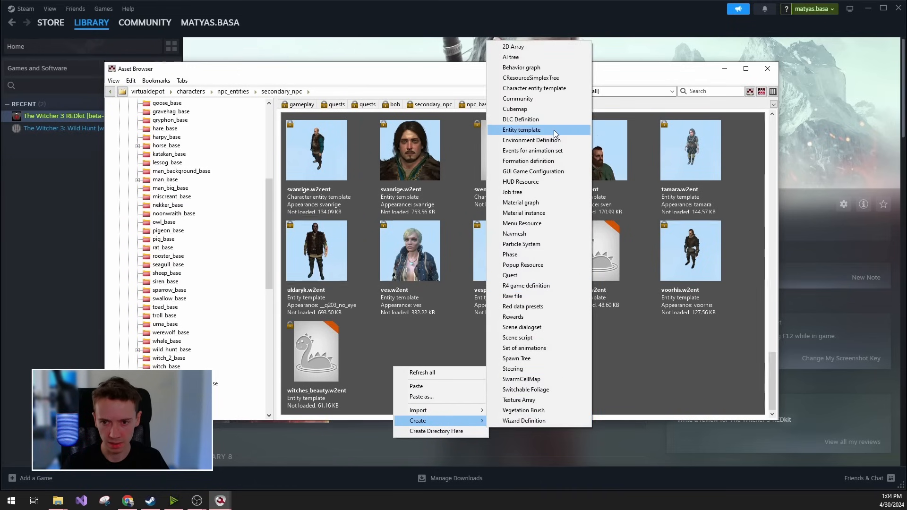
click(524, 130)
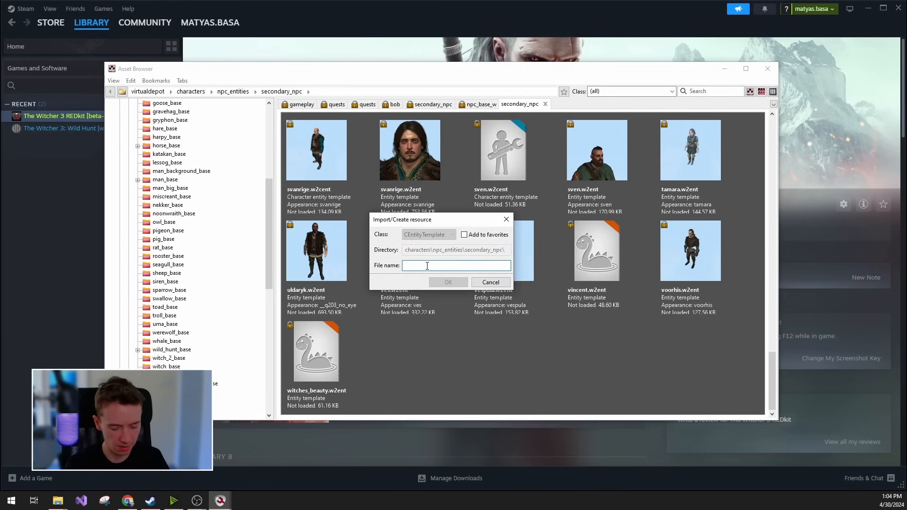
text(my_new_npc)
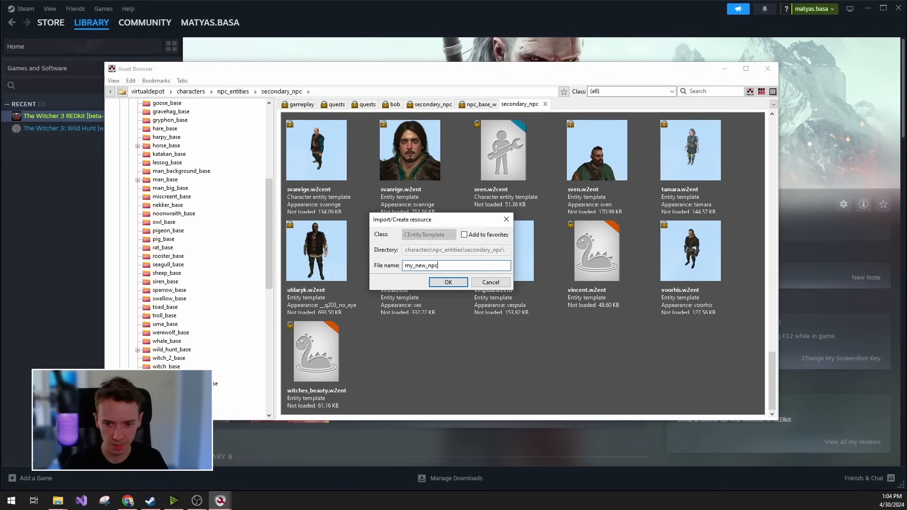
click(447, 281)
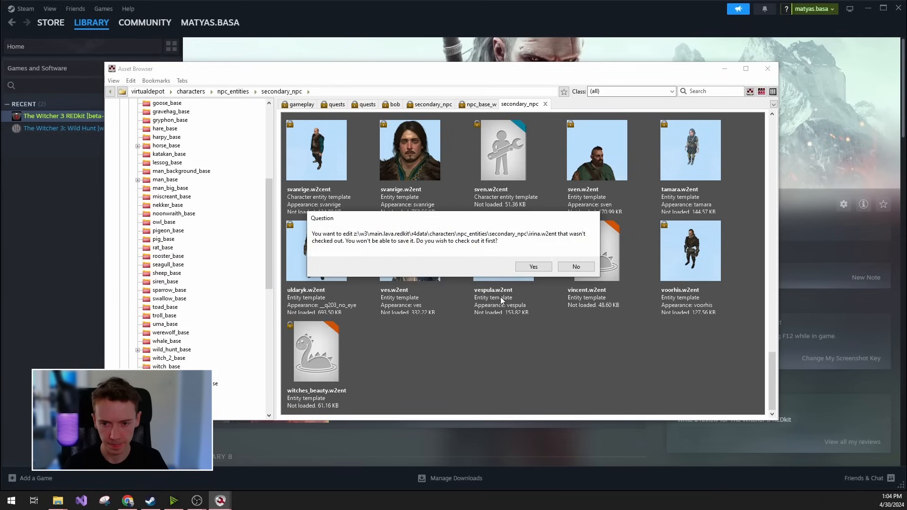
click(532, 268)
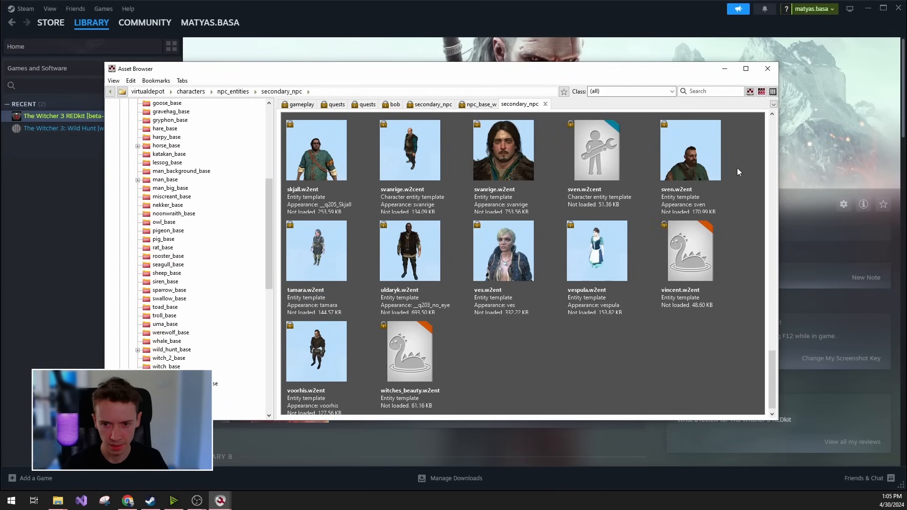
Switch the secondary_npc folder from thumbnails to the detailed list view and locate my_new_npc.w2ent.
scroll(602, 262, up, 3)
scroll(440, 211, up, 1)
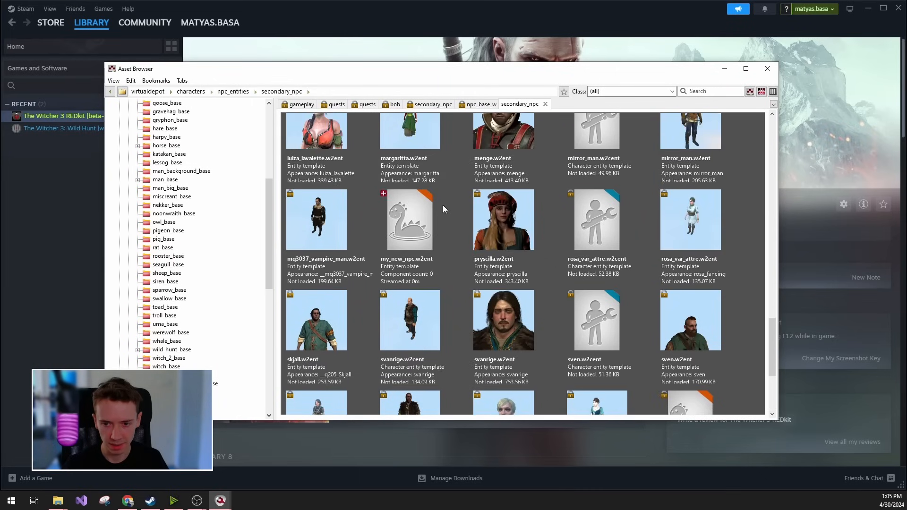
scroll(635, 231, down, 2)
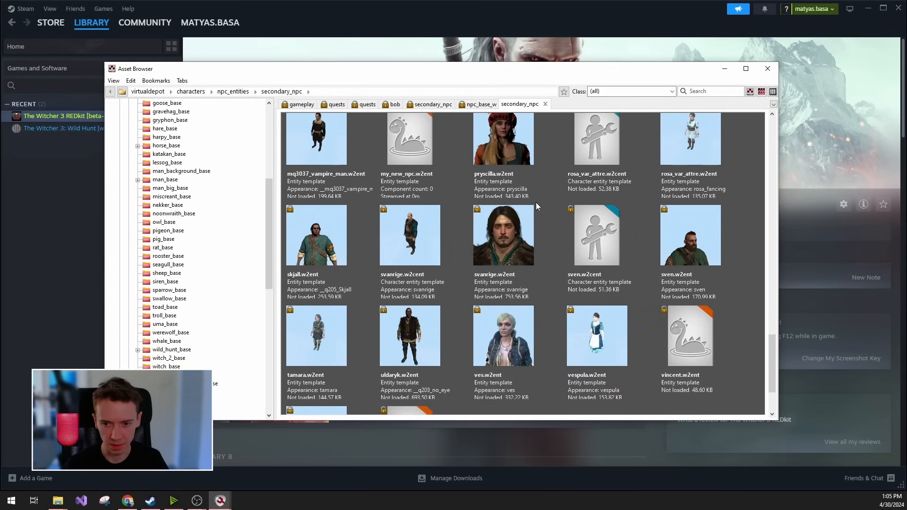
scroll(537, 206, up, 2)
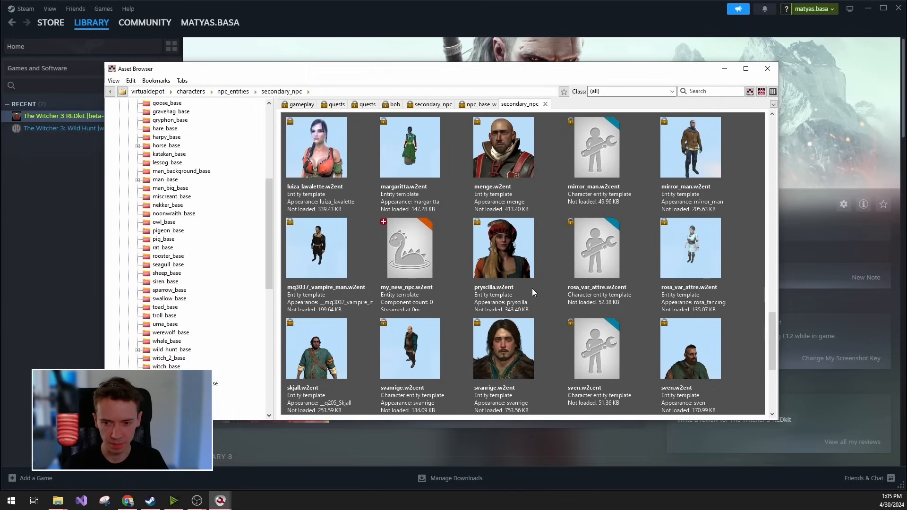
scroll(543, 245, up, 1)
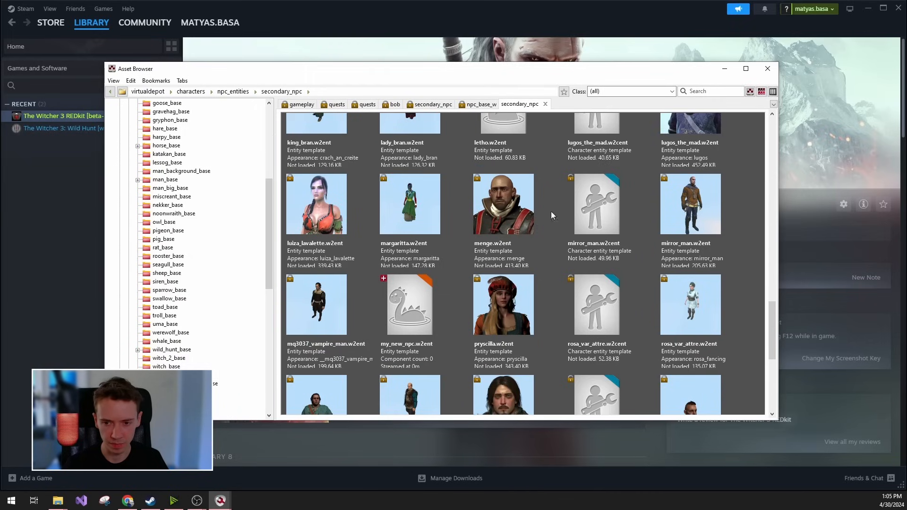
click(773, 92)
scroll(398, 333, down, 12)
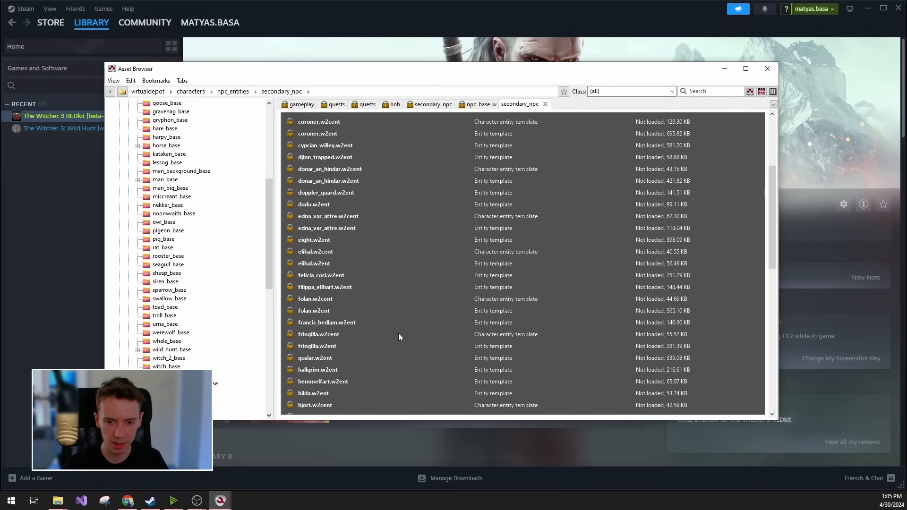
scroll(387, 261, down, 3)
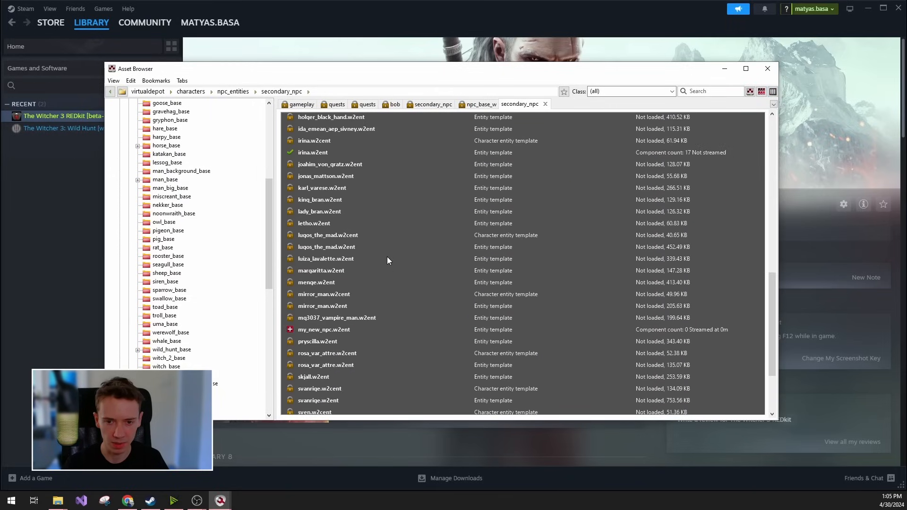
Open the new my_new_npc.w2ent template from the secondary_npc folder for editing.
click(330, 153)
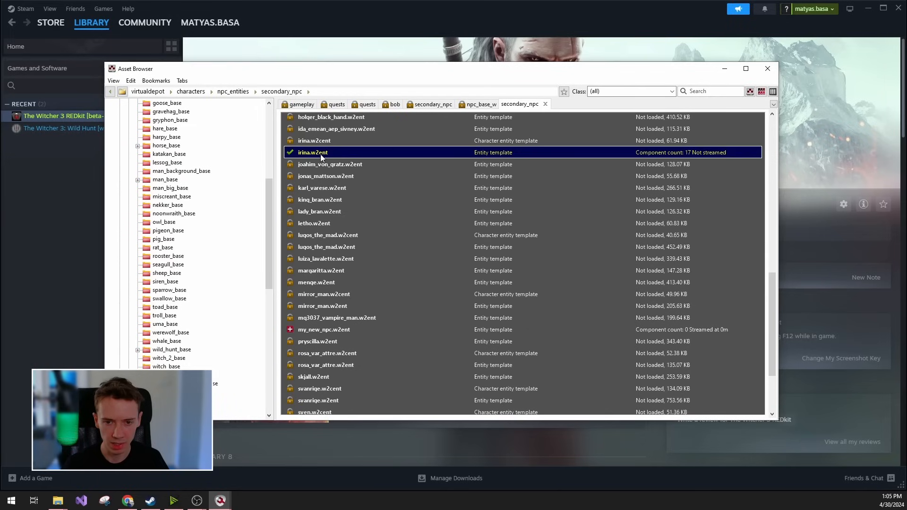
click(305, 331)
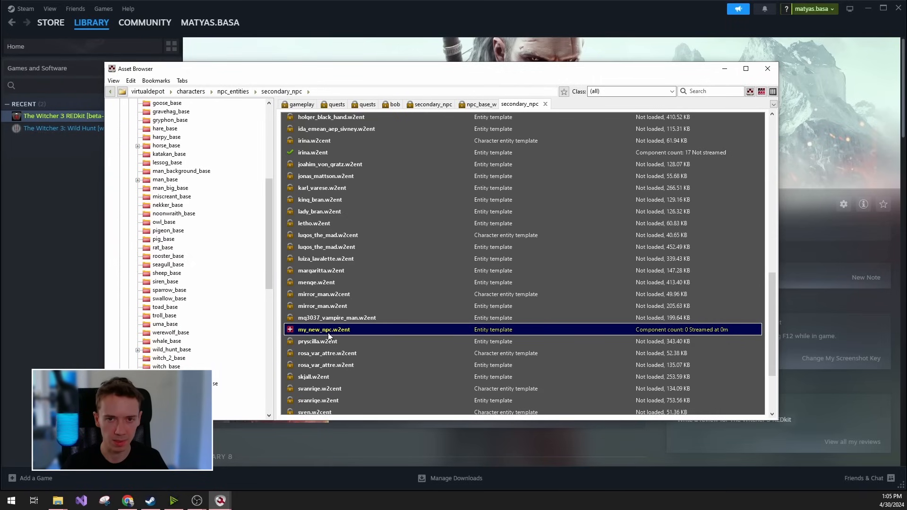
double_click(352, 330)
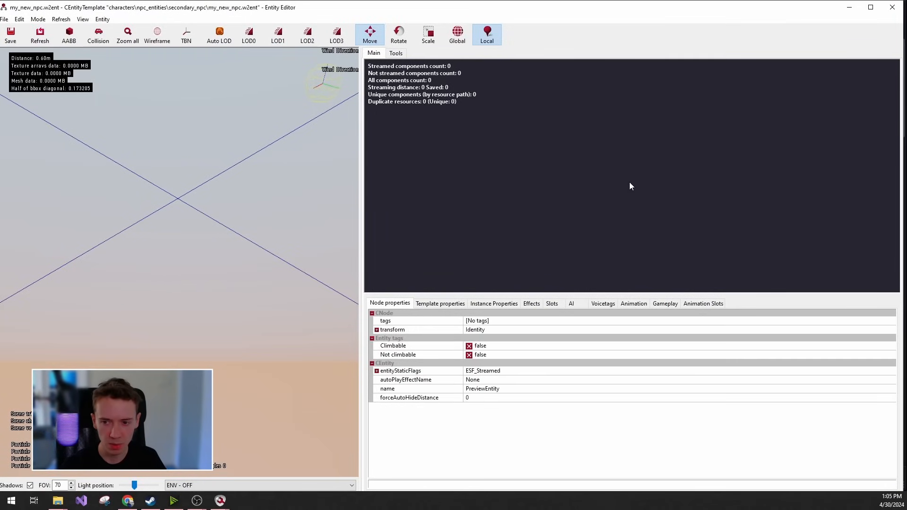
right_click(561, 165)
click(482, 206)
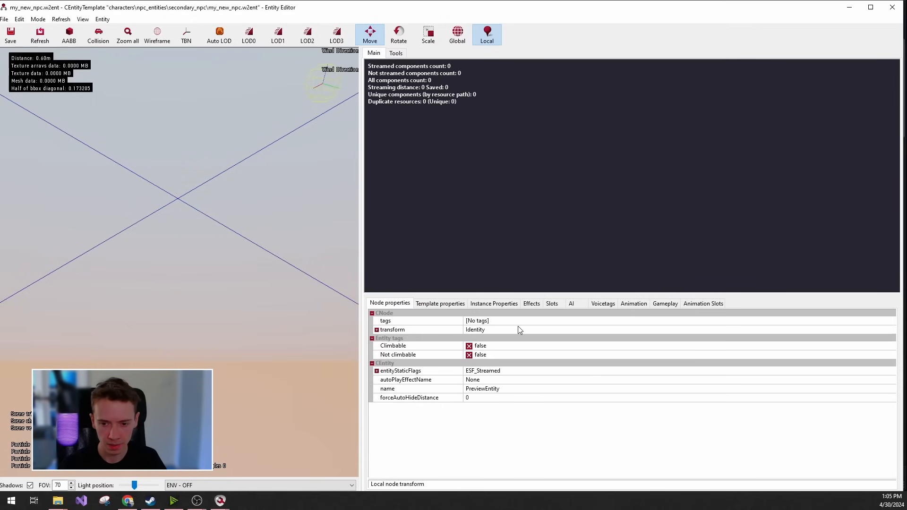
Bring up the entity class selector in the template properties and look through the classes derived from CEntity.
click(436, 304)
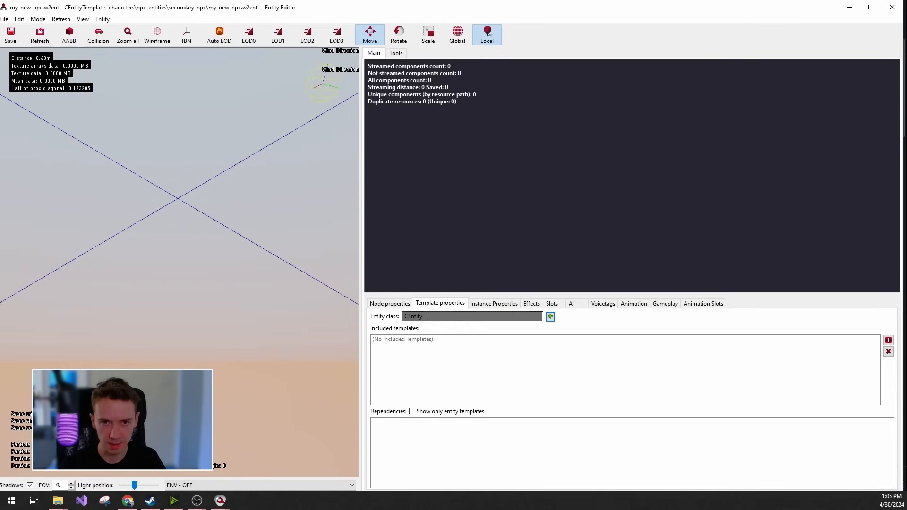
click(550, 317)
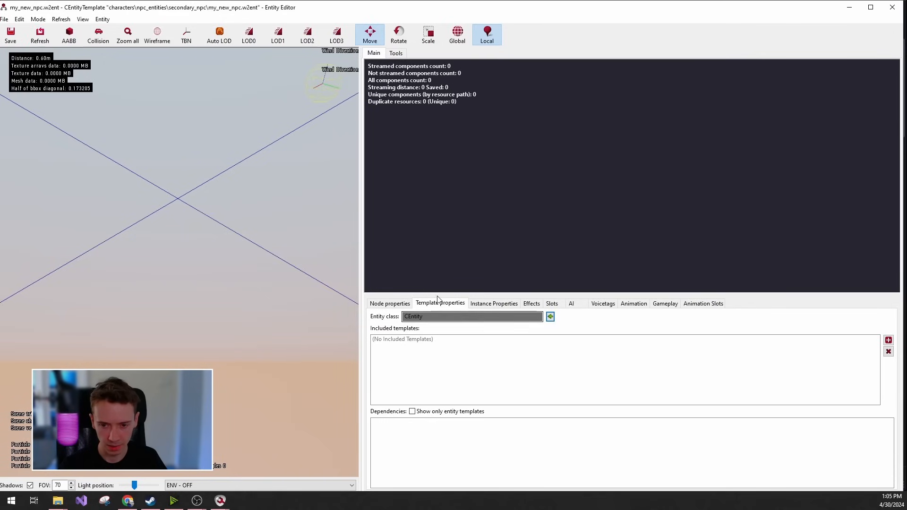
click(553, 320)
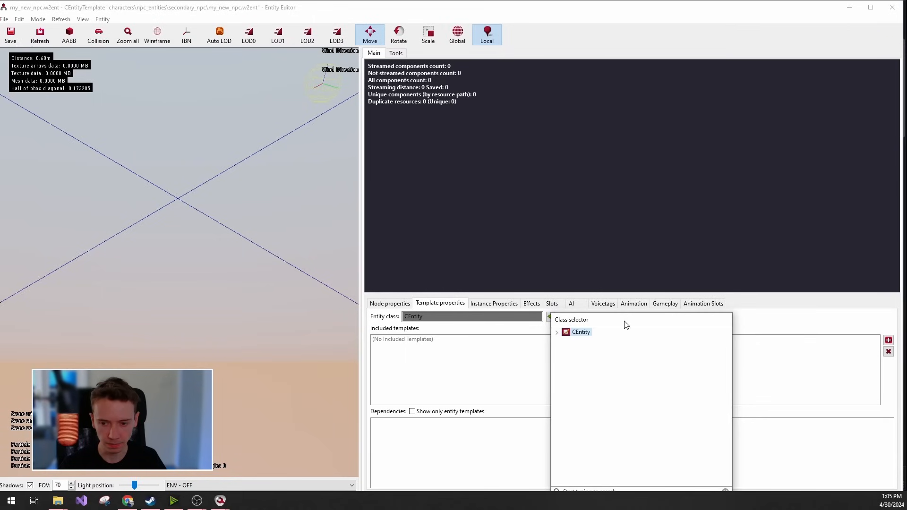
drag(624, 321, 601, 189)
click(538, 203)
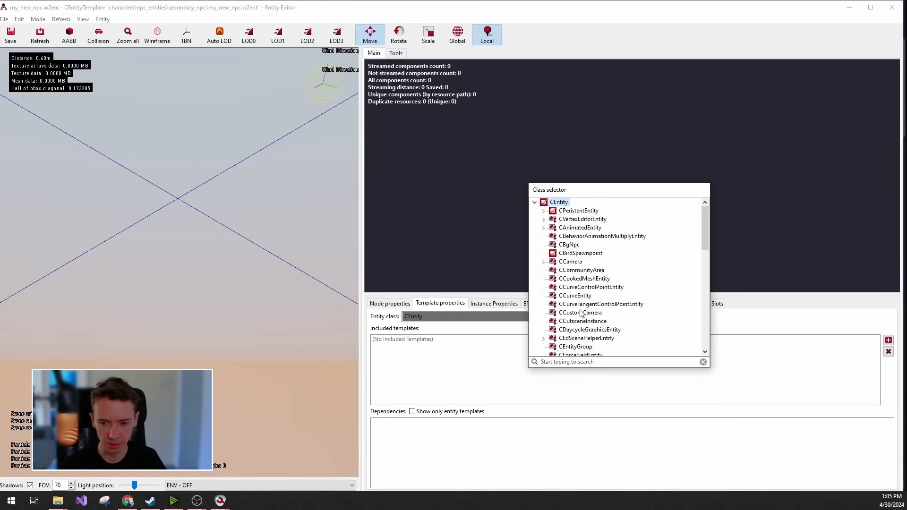
scroll(584, 312, down, 5)
scroll(584, 312, down, 10)
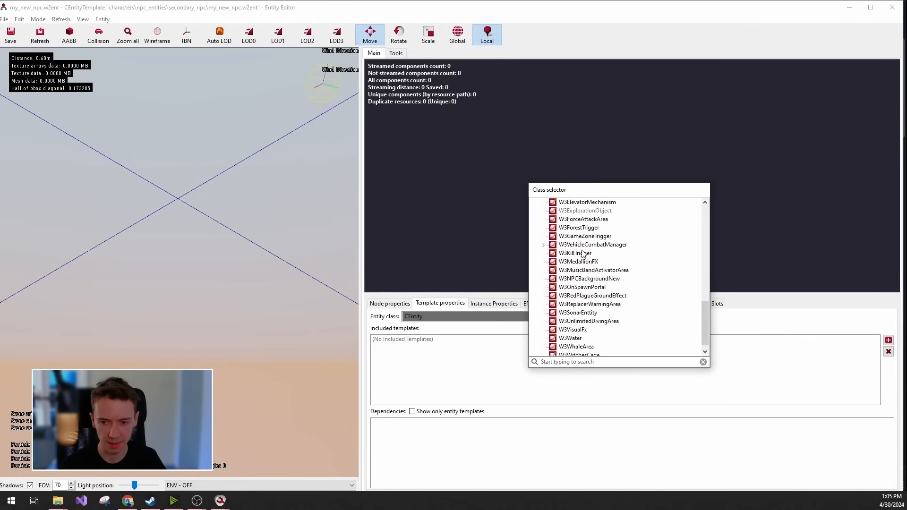
scroll(580, 276, up, 5)
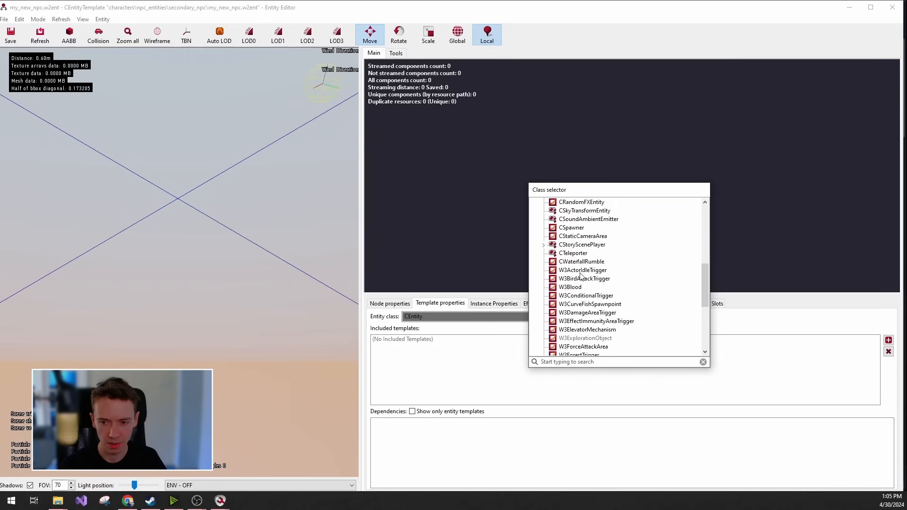
click(543, 245)
click(585, 254)
scroll(586, 255, up, 4)
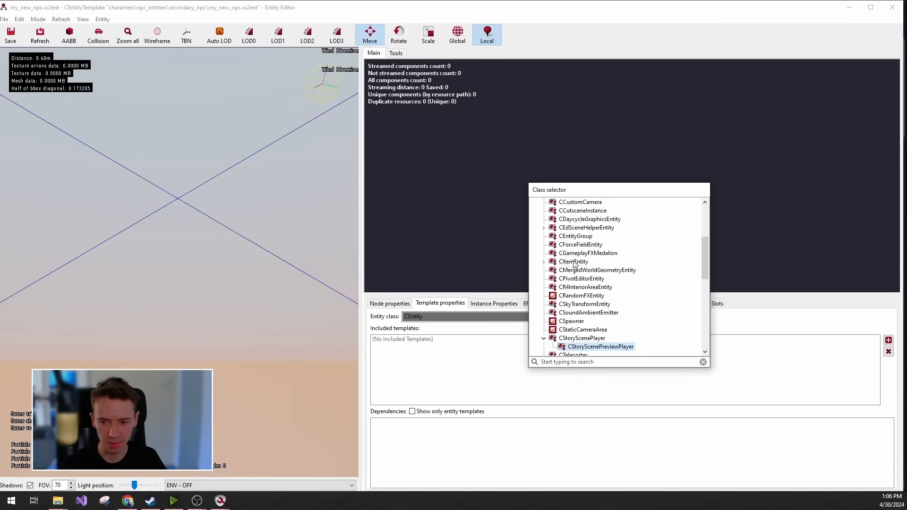
Search the entity classes for "npc" and set the template's entity class to CNewNPC.
click(555, 365)
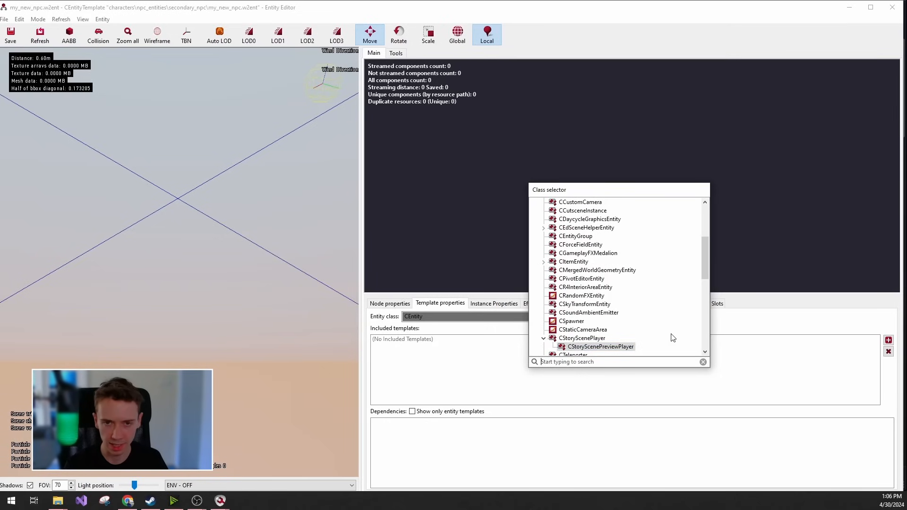
text(ap)
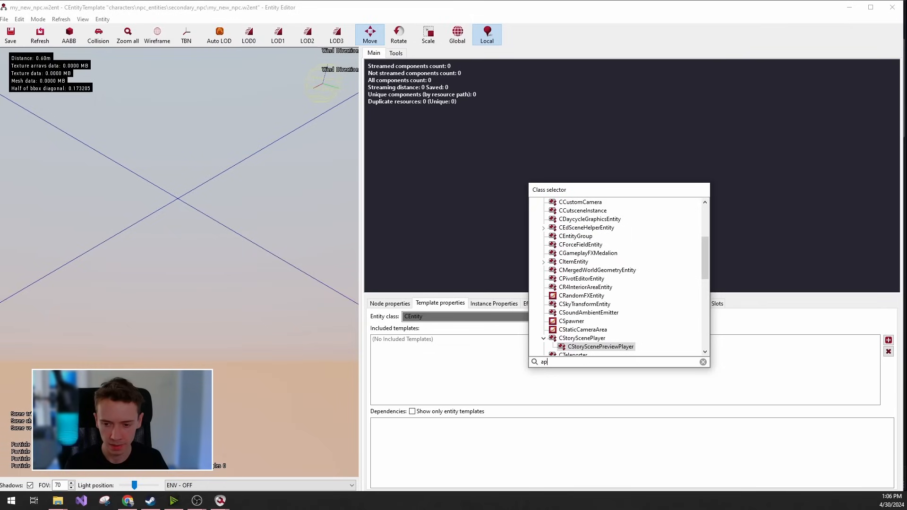
key(BackSpace)
key(BackSpace)
text(npc)
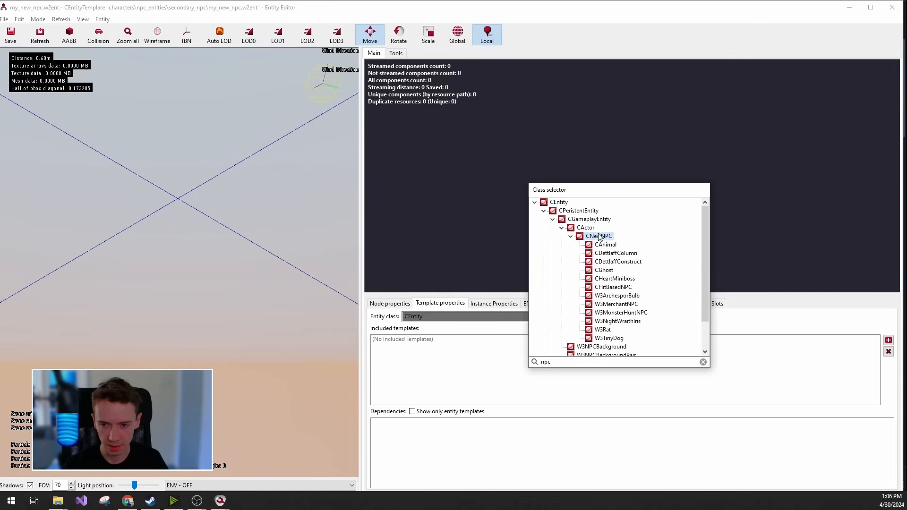
click(619, 303)
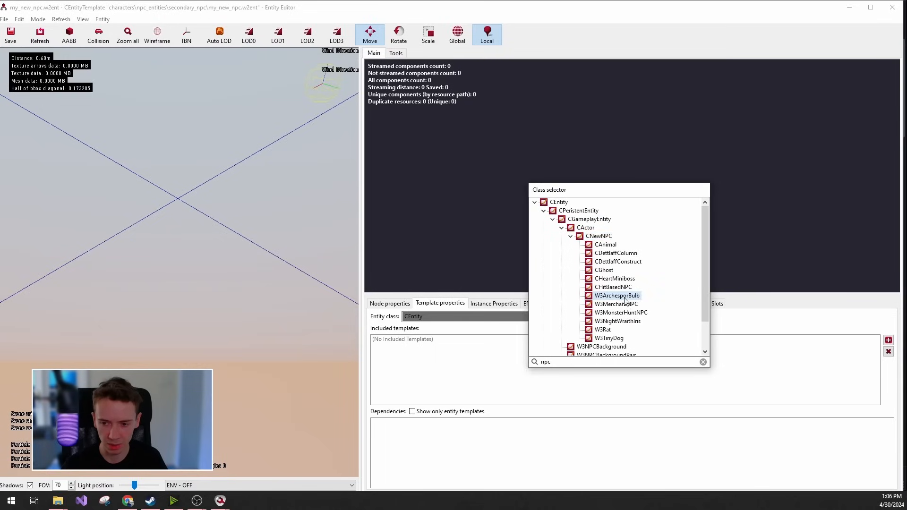
click(605, 237)
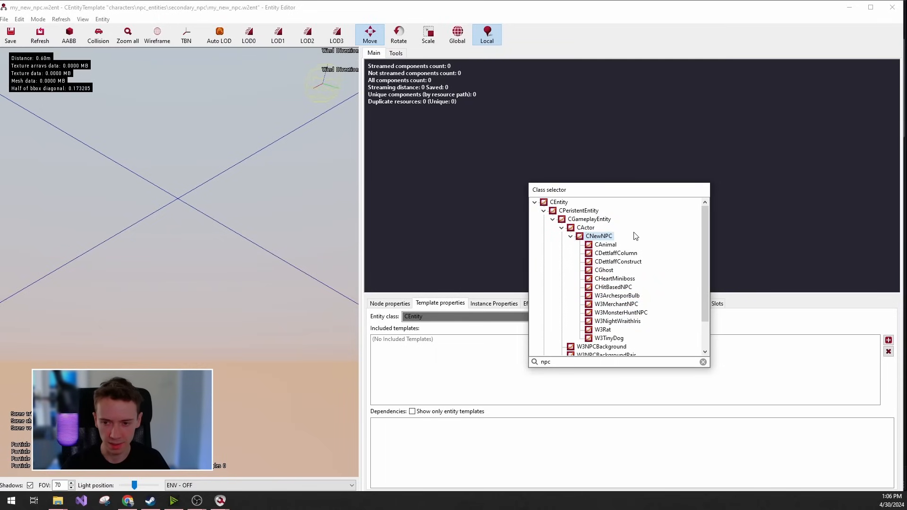
double_click(600, 237)
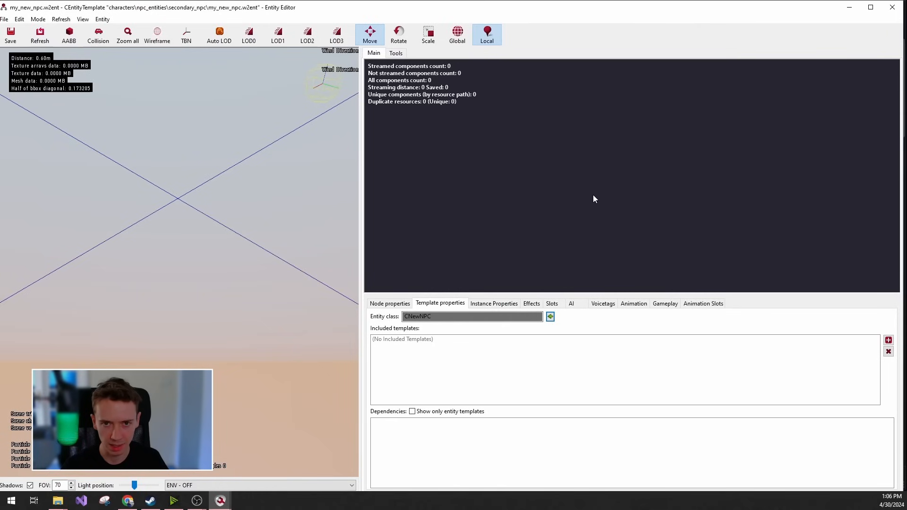
Include npc_base_w.w2ent from the npc_base_w folder as a template in my_new_npc.w2ent.
click(220, 500)
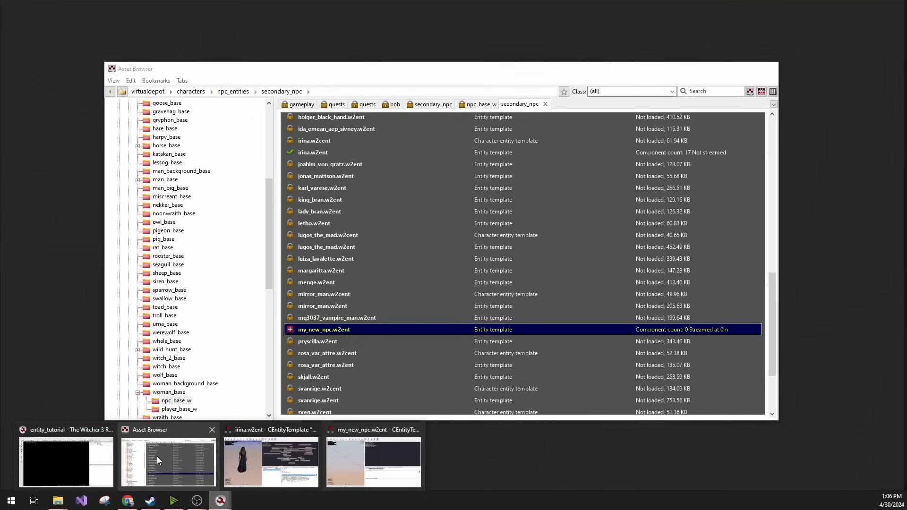
click(157, 456)
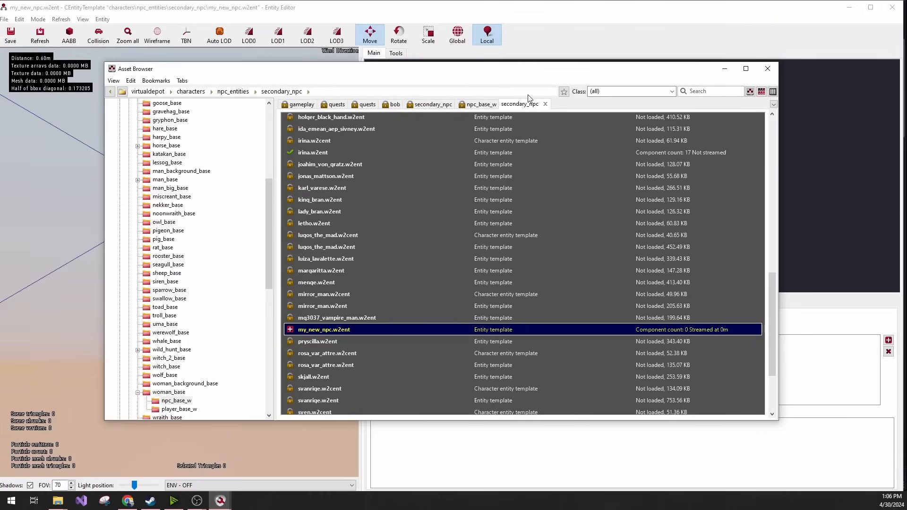
click(475, 104)
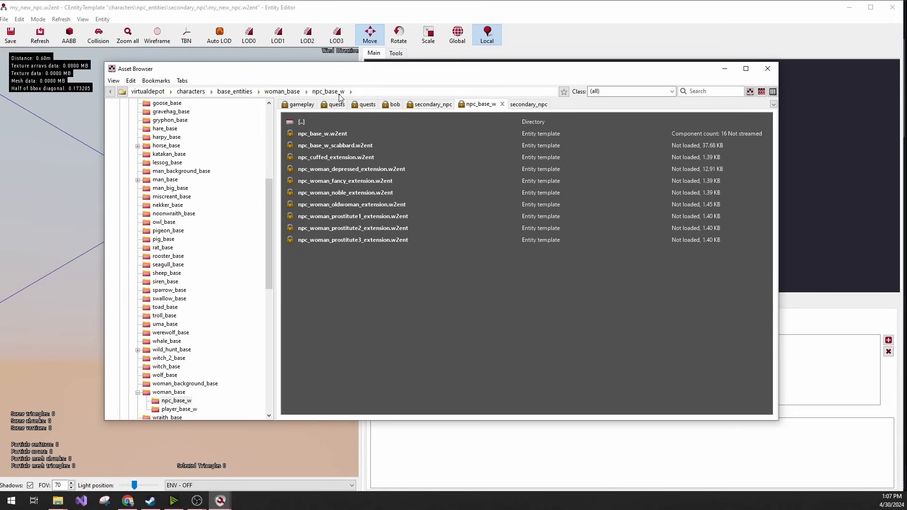
click(328, 135)
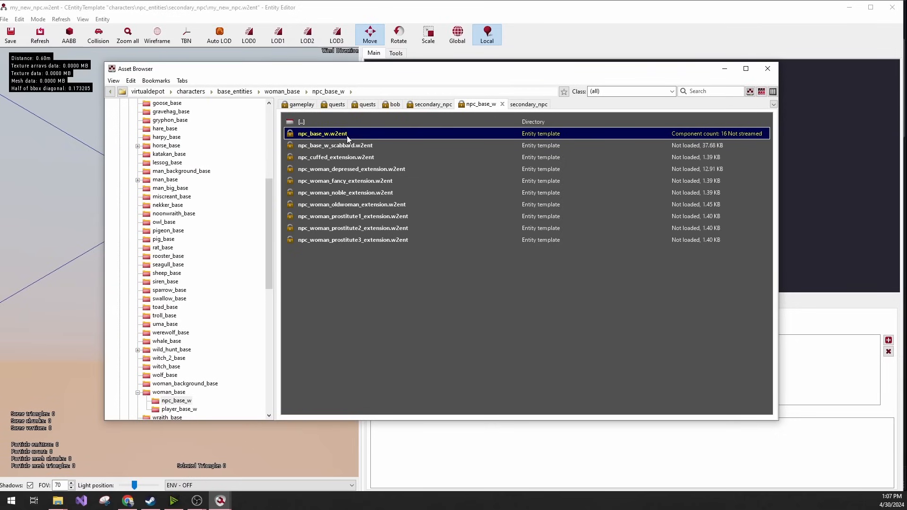
drag(445, 78, 371, 82)
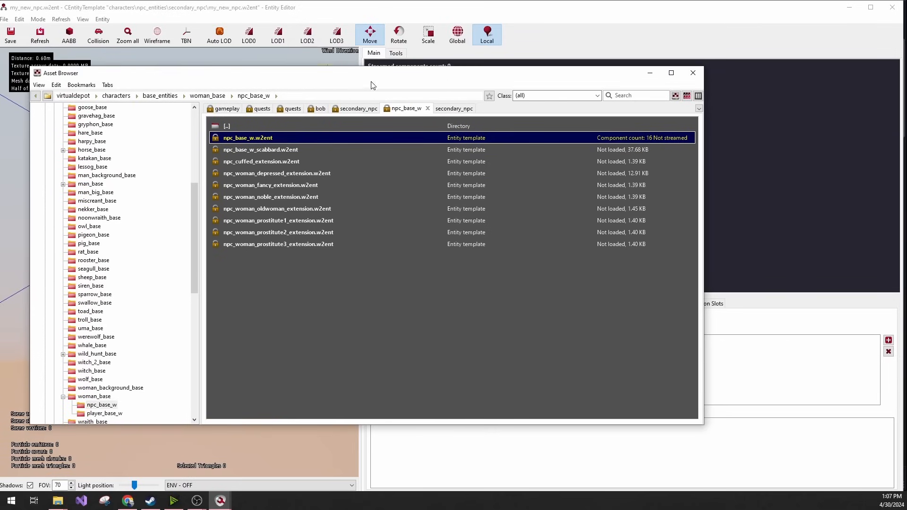
click(888, 340)
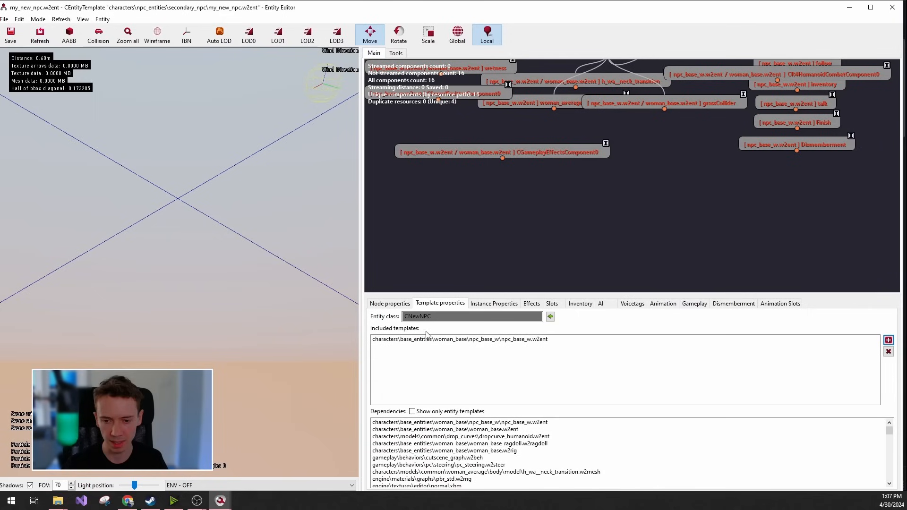
Review the included npc_base_w.w2ent template and its first listed dependencies, down to woman_base.w2rig.
click(443, 342)
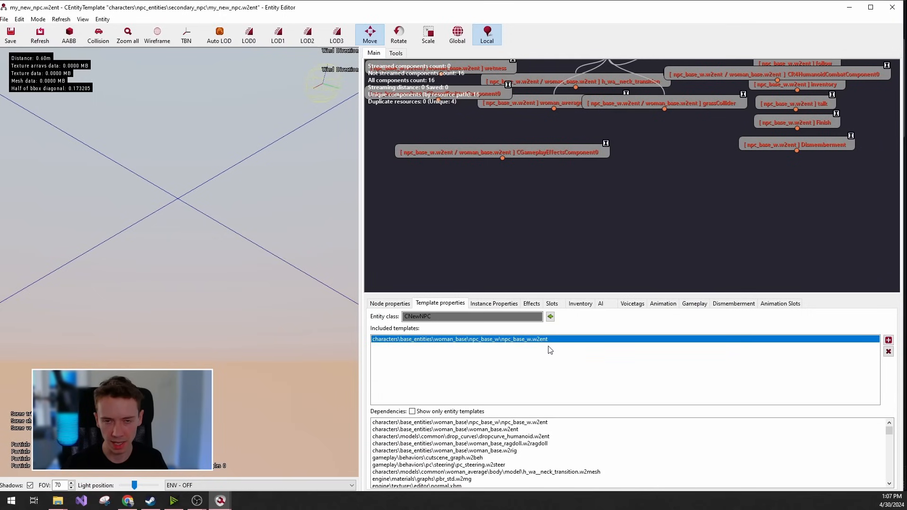
click(433, 421)
click(435, 428)
click(439, 436)
click(470, 444)
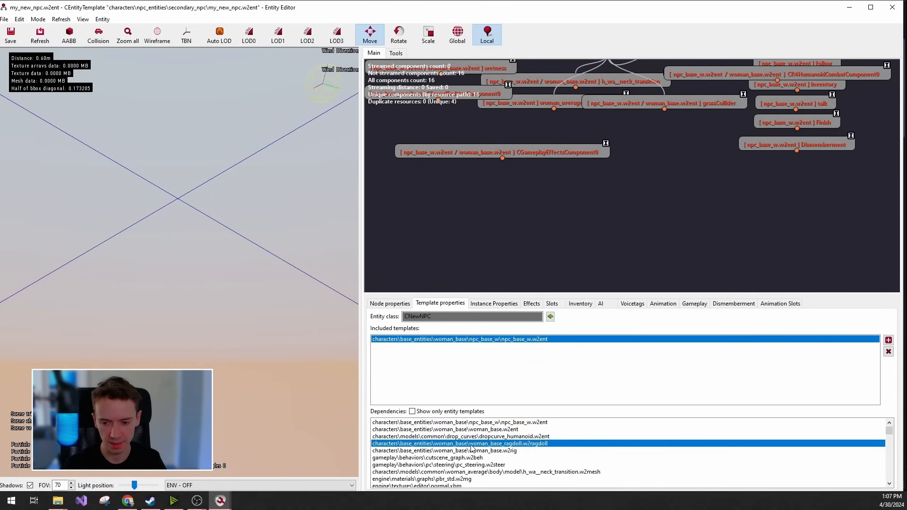
click(486, 451)
Examine the components inherited from npc_base_w.w2ent in the component graph, including the drop physics, reaction scene actor and wetness nodes.
scroll(614, 198, down, 3)
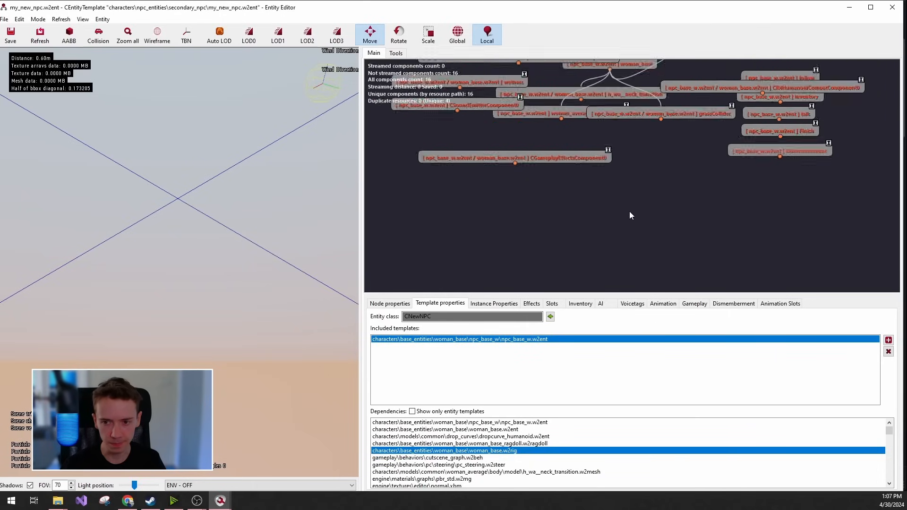
drag(597, 64, 531, 121)
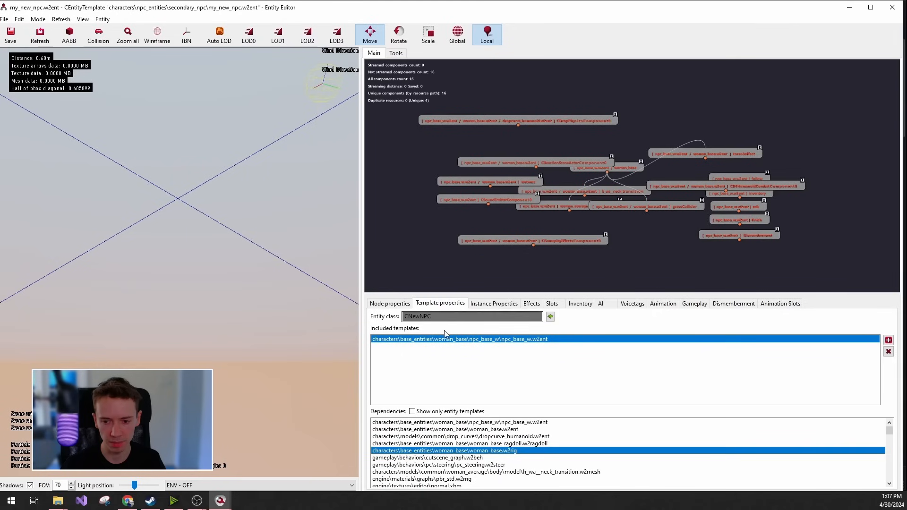
scroll(558, 193, up, 3)
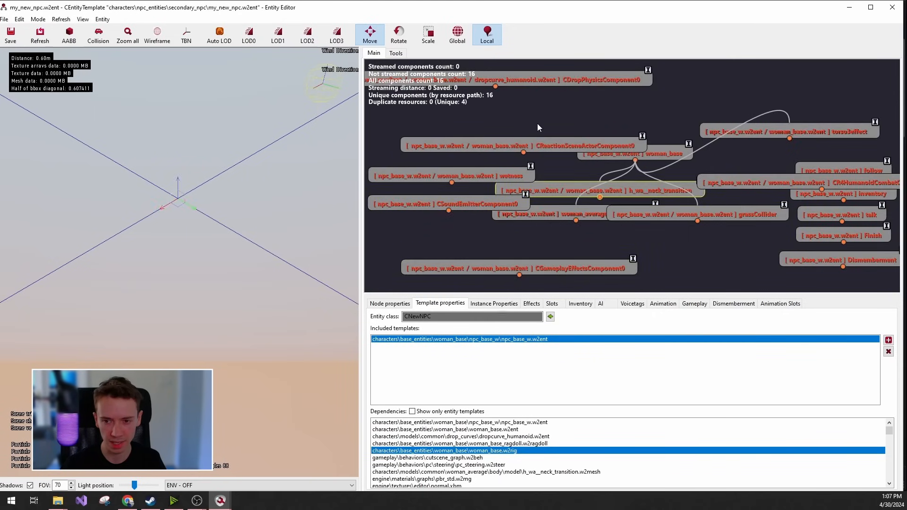
drag(542, 140, 508, 137)
scroll(585, 229, down, 2)
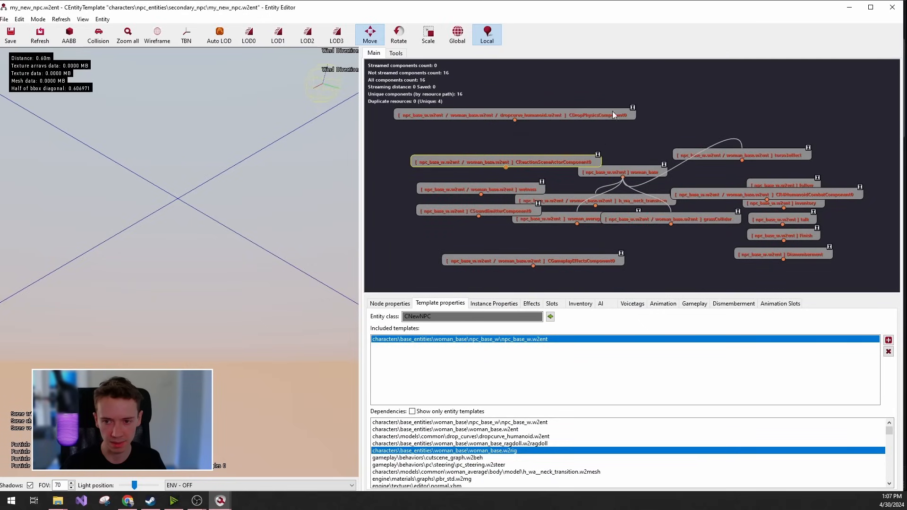
click(533, 118)
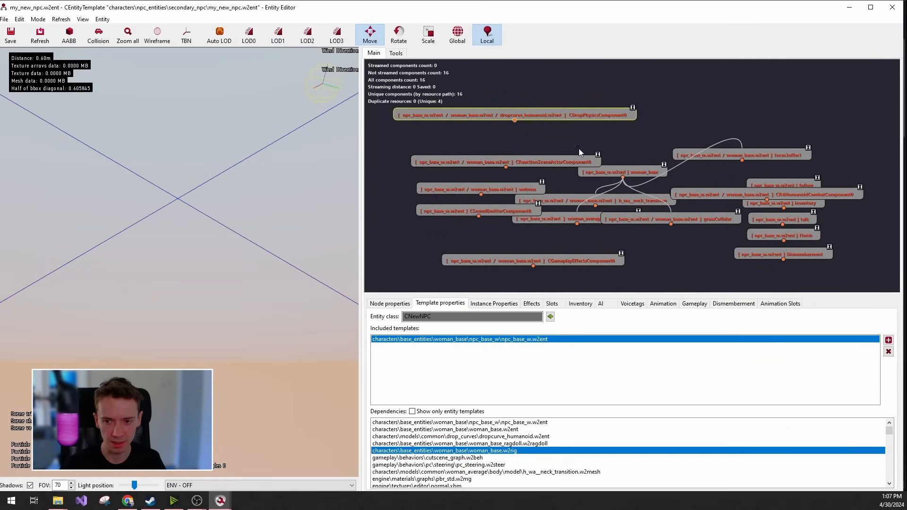
click(637, 168)
click(523, 162)
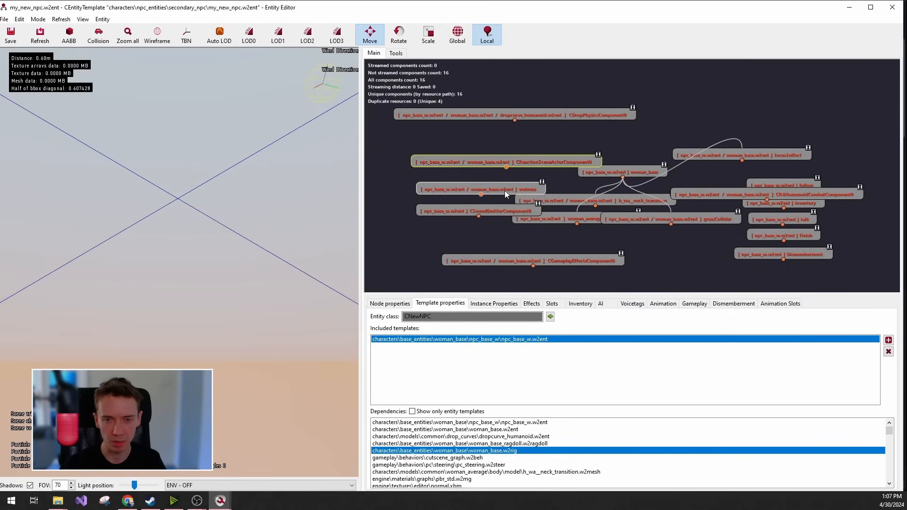
click(505, 191)
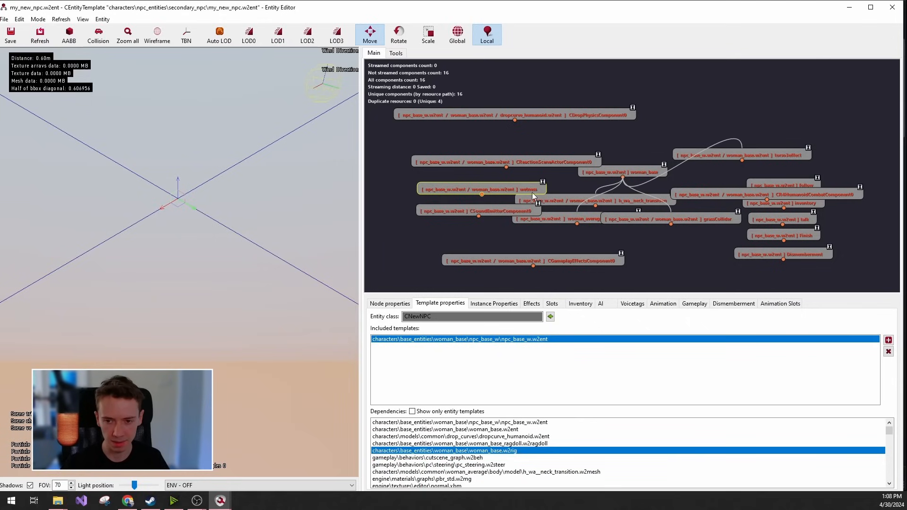
click(497, 252)
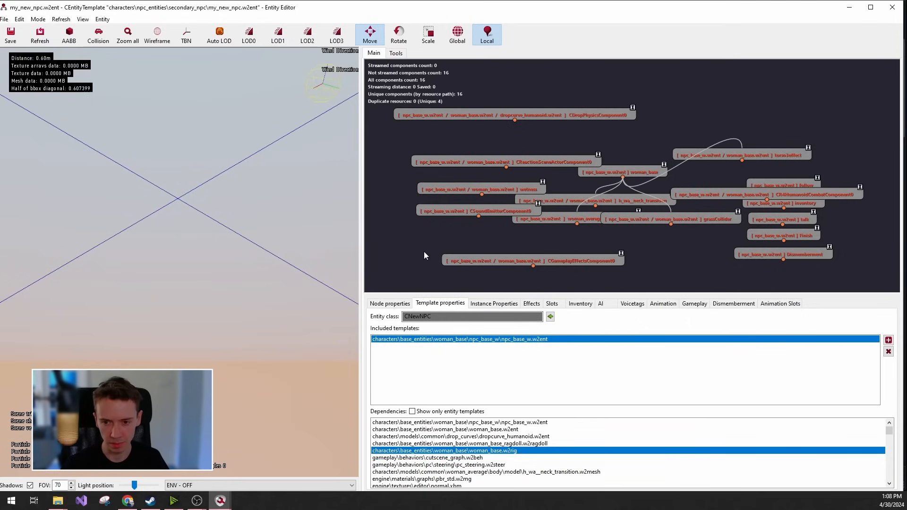
drag(676, 262, 682, 264)
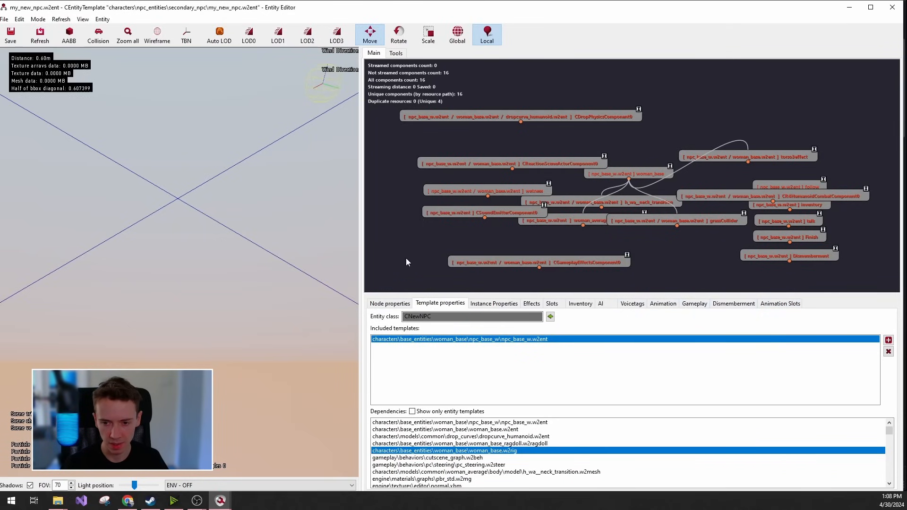
scroll(425, 263, down, 2)
scroll(730, 239, down, 3)
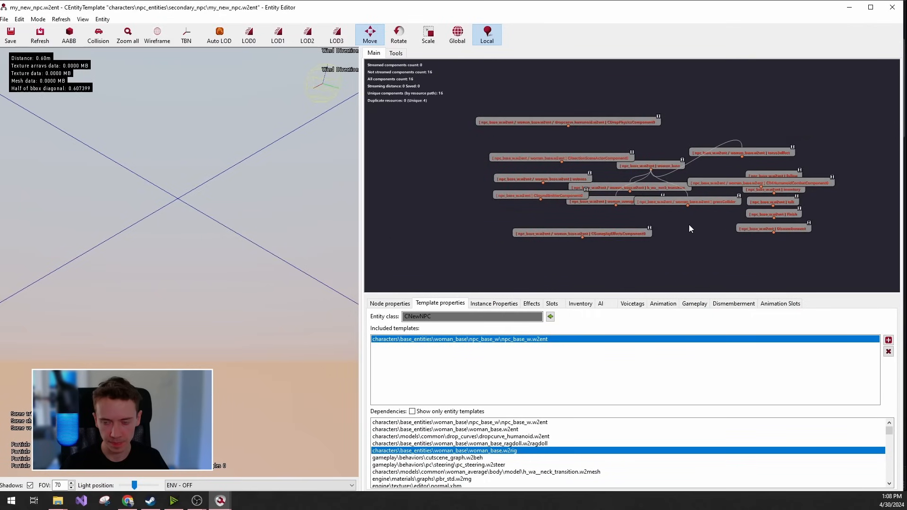
scroll(460, 219, up, 3)
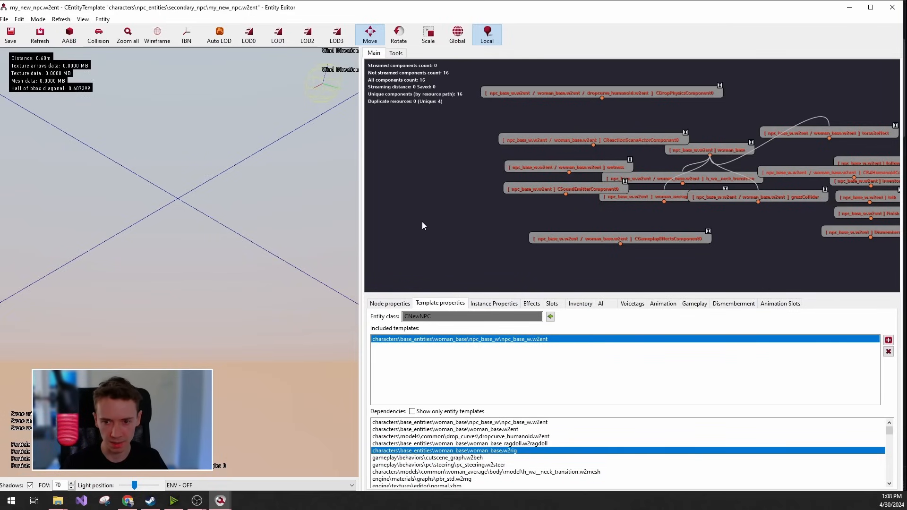
right_click(442, 214)
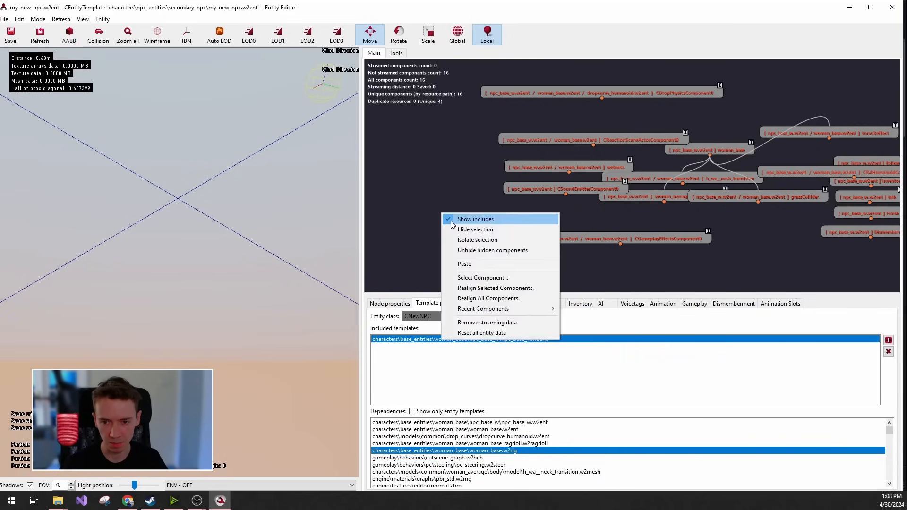
click(499, 250)
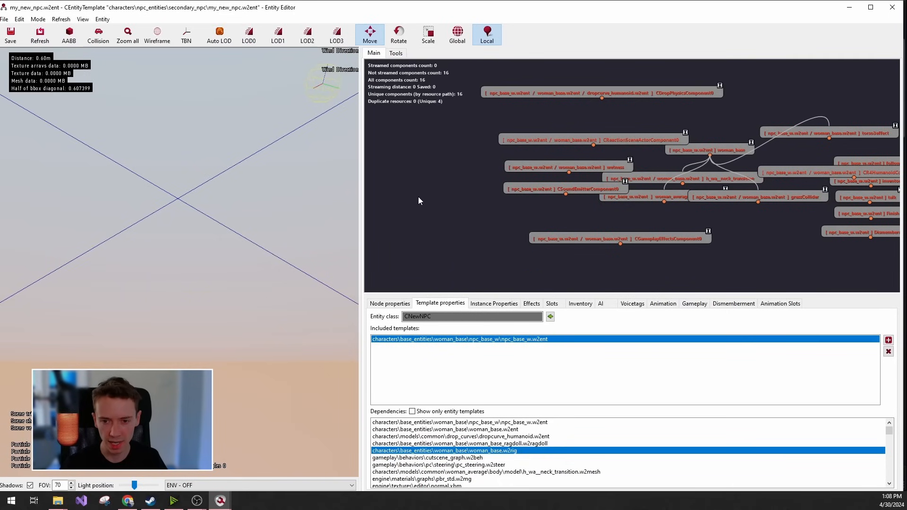
Search the component classes for "appear", add a CAppearanceComponent to the graph, and move the overlapping wetness node off it.
right_click(418, 196)
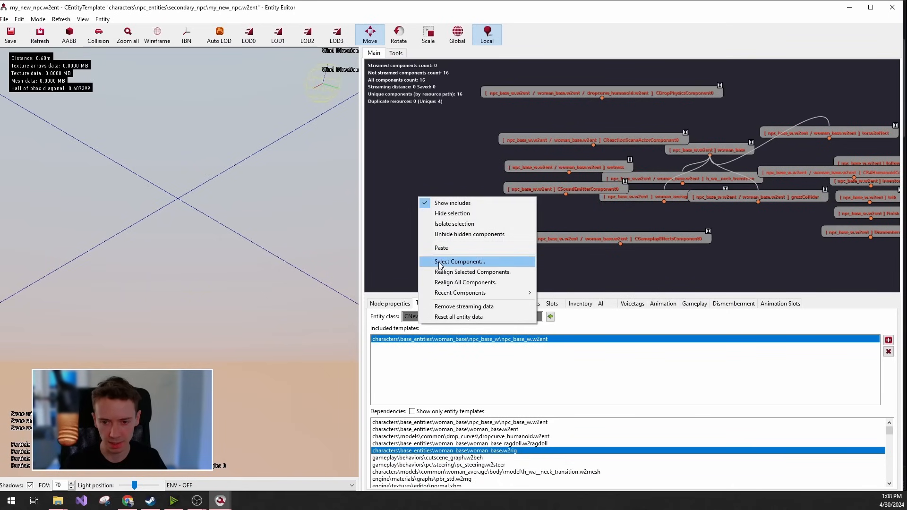
click(503, 262)
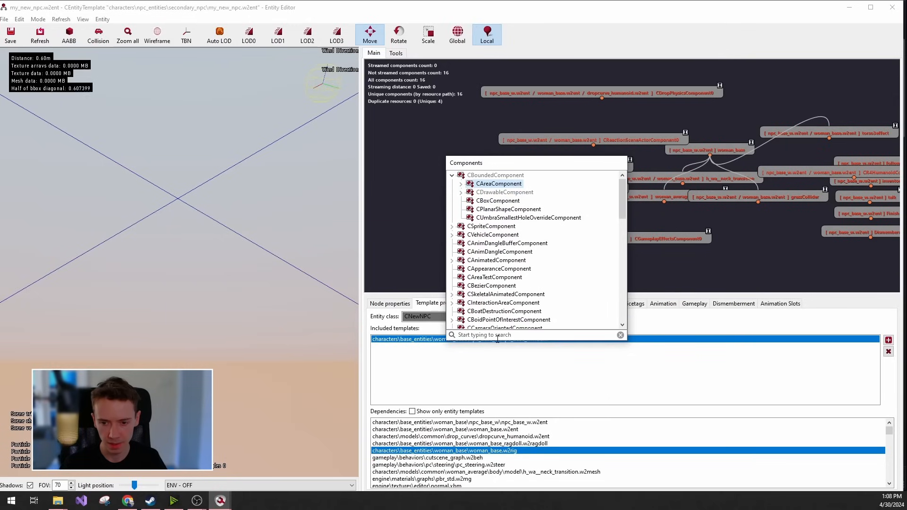
scroll(507, 263, down, 5)
scroll(525, 302, down, 5)
scroll(534, 302, down, 3)
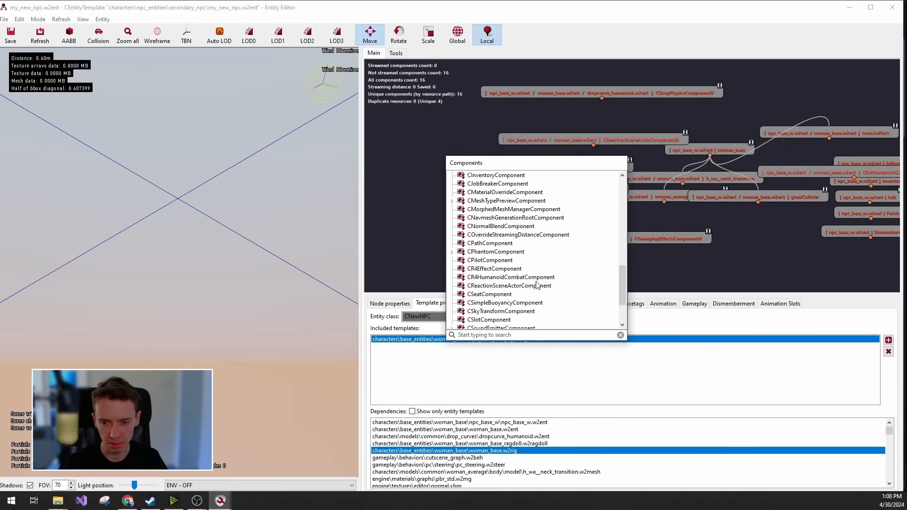
scroll(527, 302, down, 1)
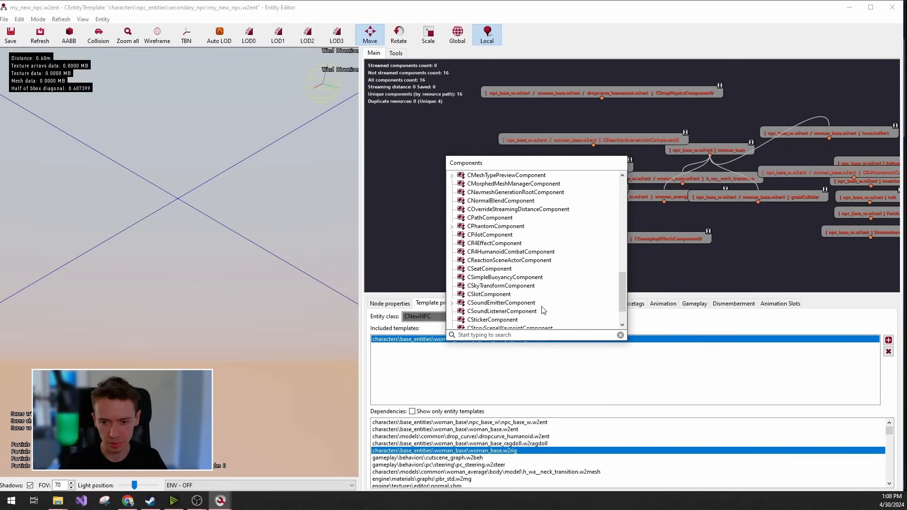
scroll(543, 310, down, 1)
scroll(514, 268, up, 3)
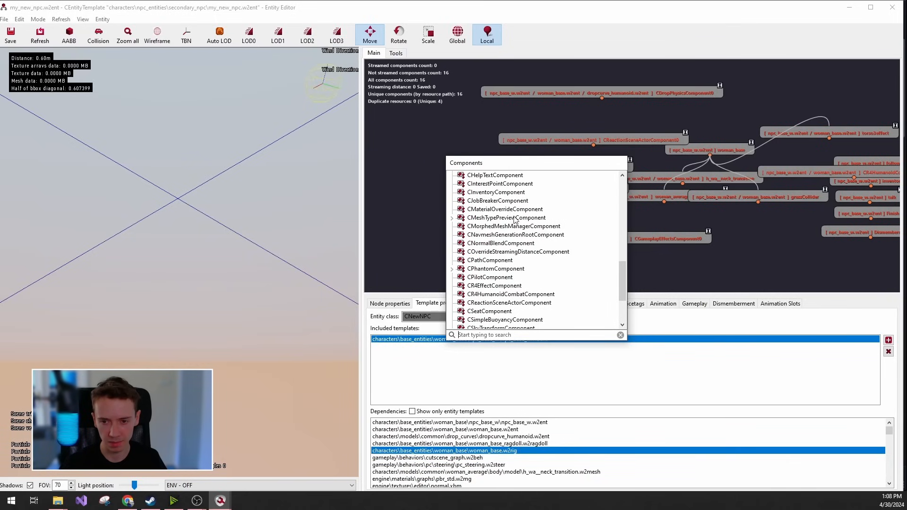
click(483, 338)
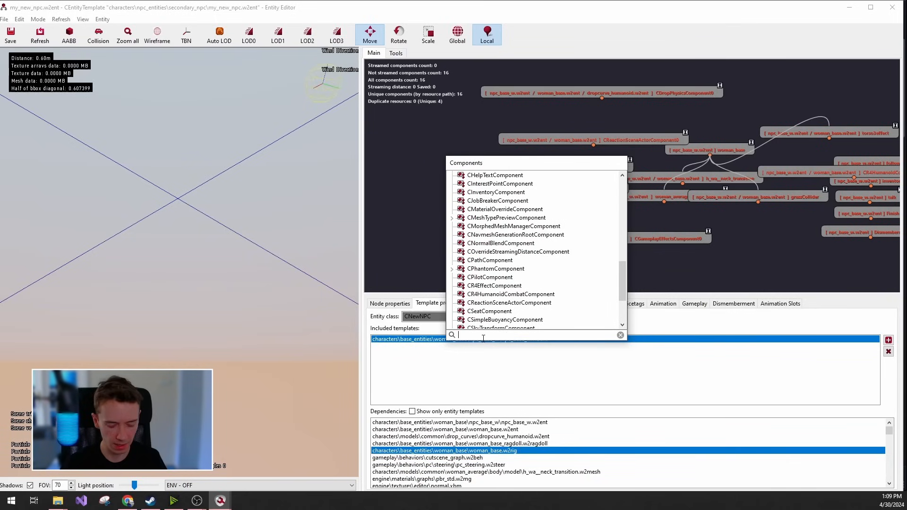
text(appear)
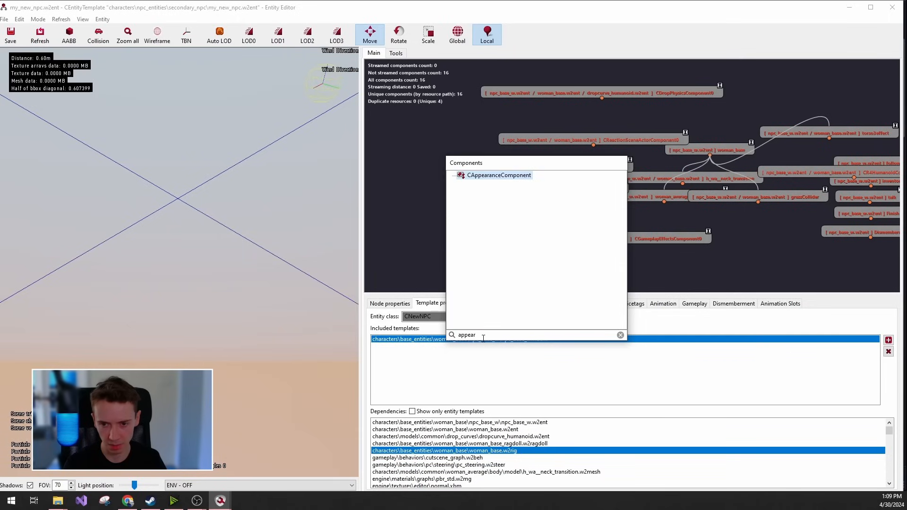
double_click(510, 175)
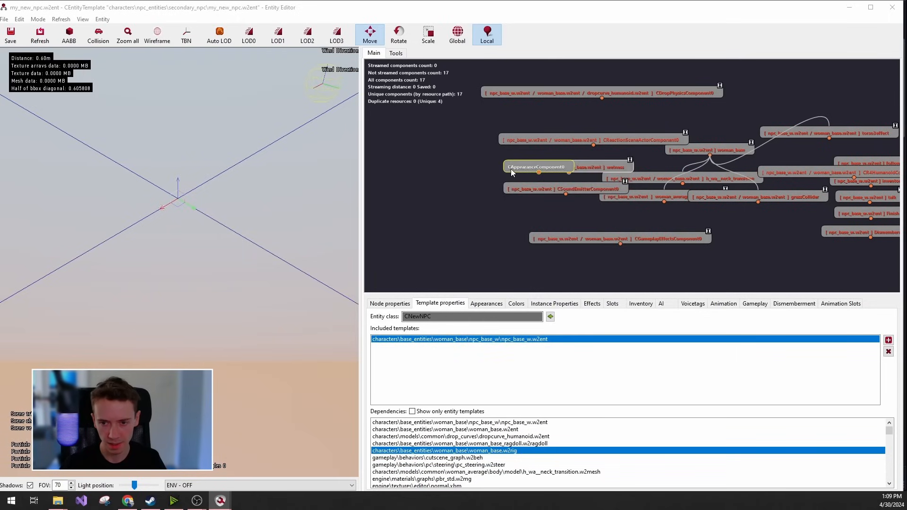
drag(550, 168, 464, 141)
Rename the new appearance component woman_appear and move its node to an empty area of the component graph.
click(523, 169)
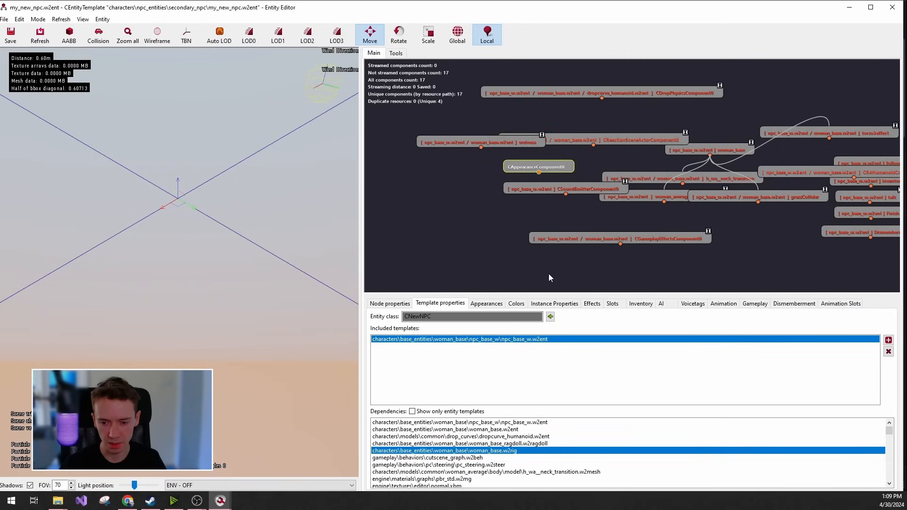
click(390, 303)
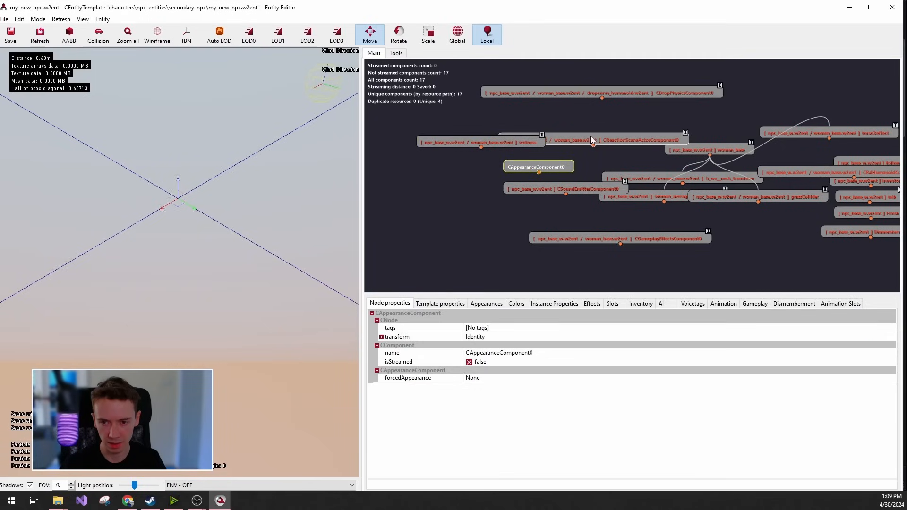
click(545, 354)
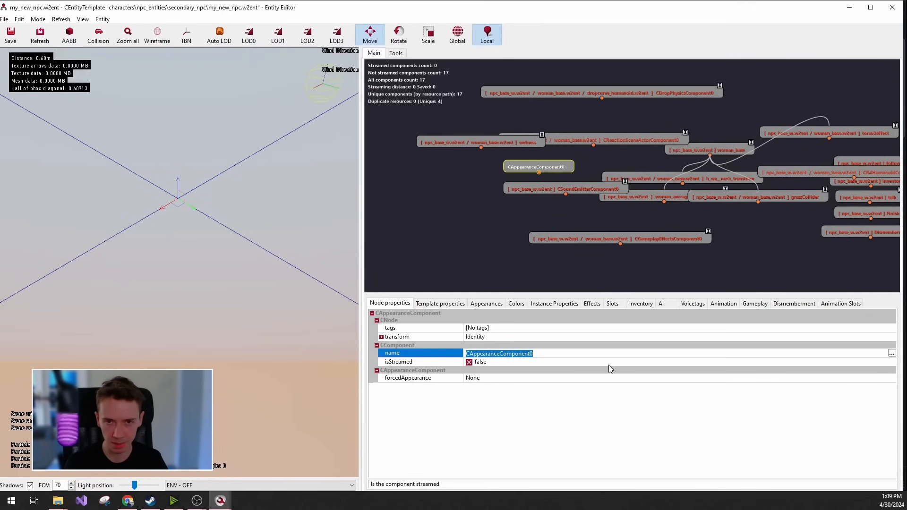
text(woman)
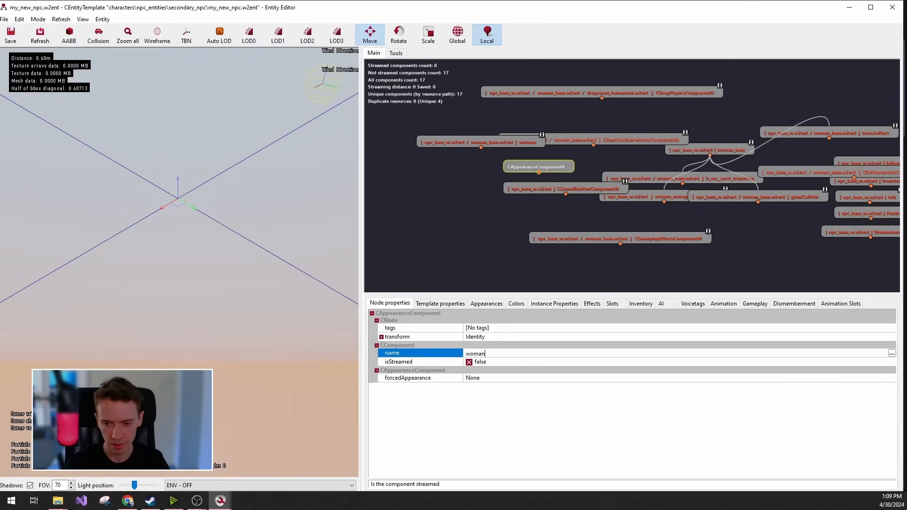
text(_appear)
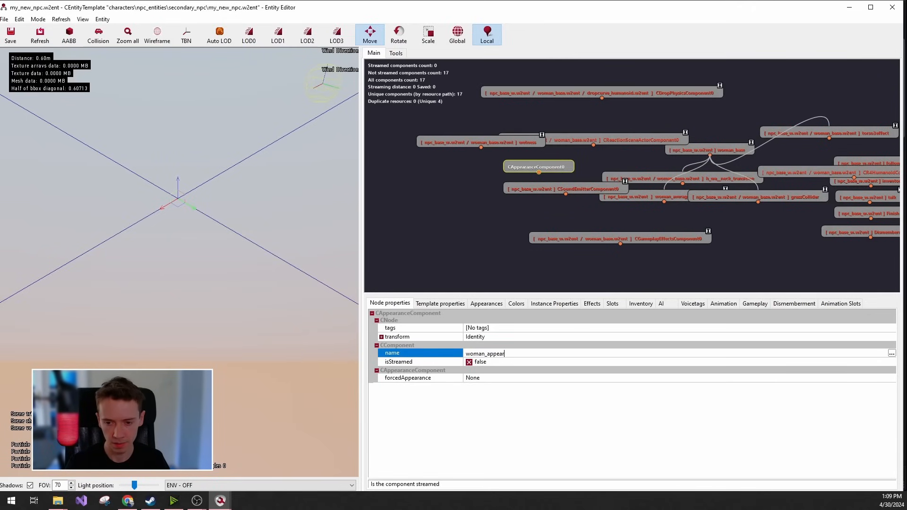
click(556, 361)
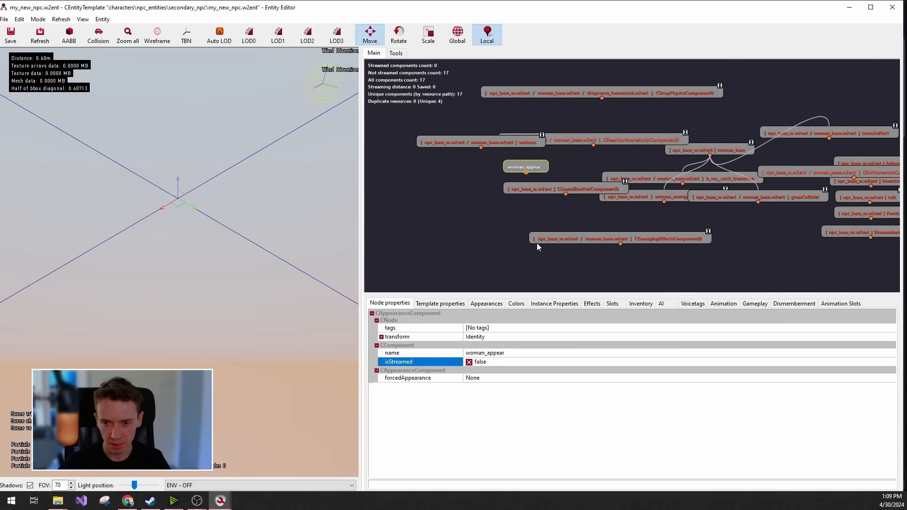
drag(533, 171, 438, 184)
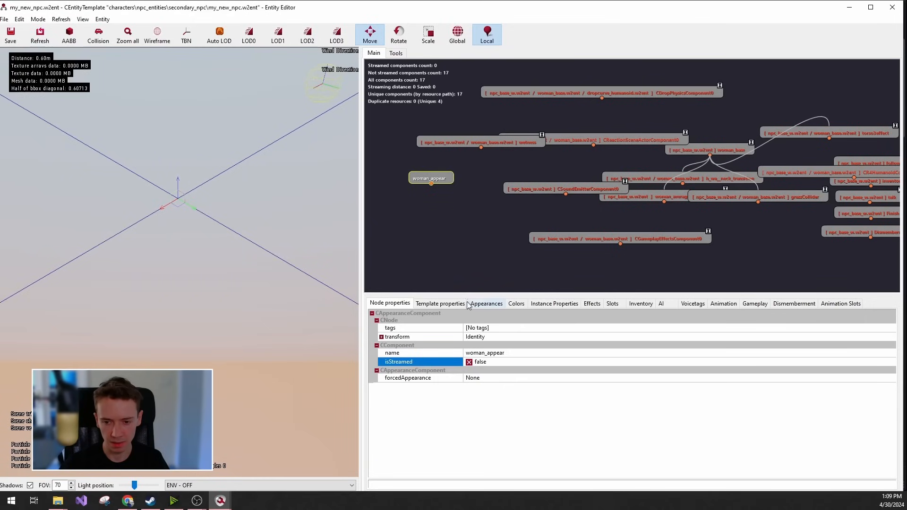
Add an appearance named my_new_npc_appear1 to the entity template.
click(490, 306)
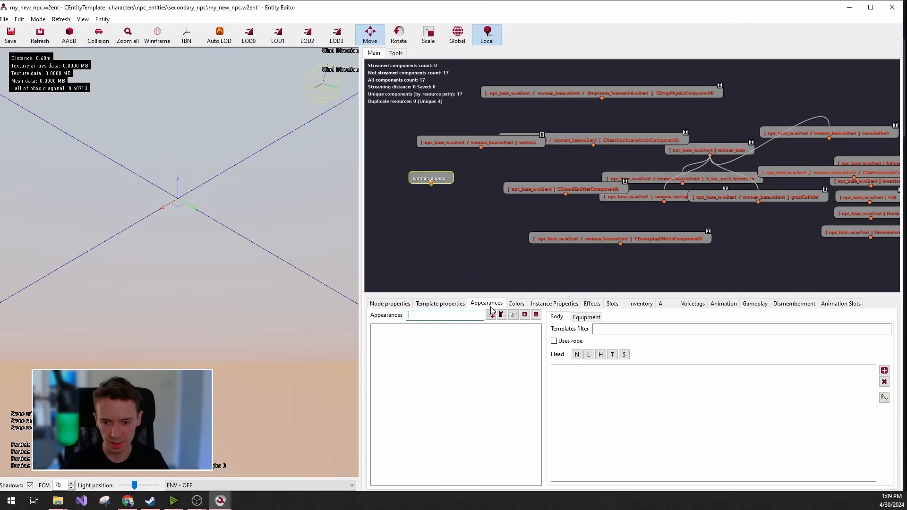
click(524, 315)
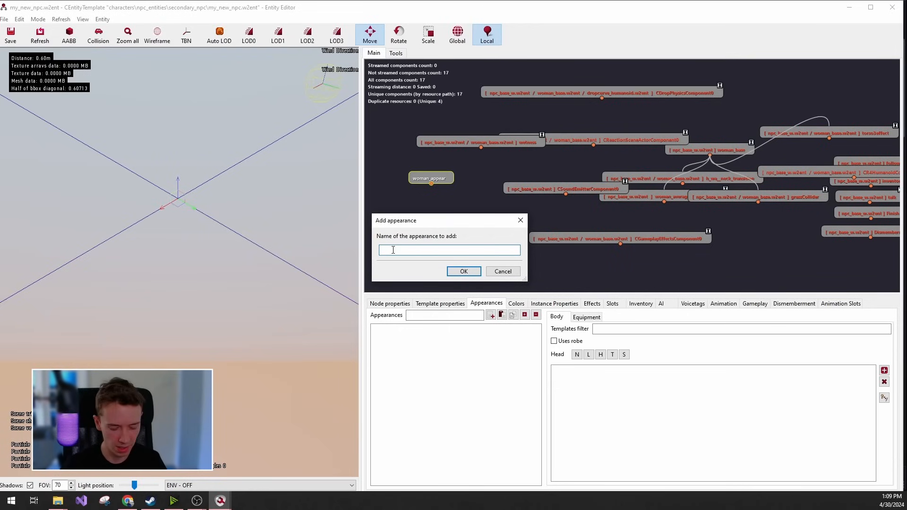
text(custom_)
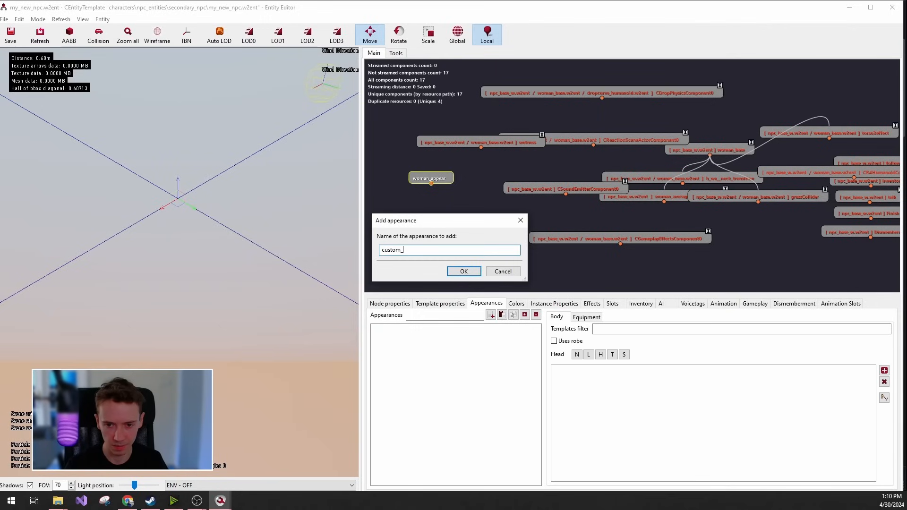
key(ctrl+BackSpace)
text(my_new_npc_appear1)
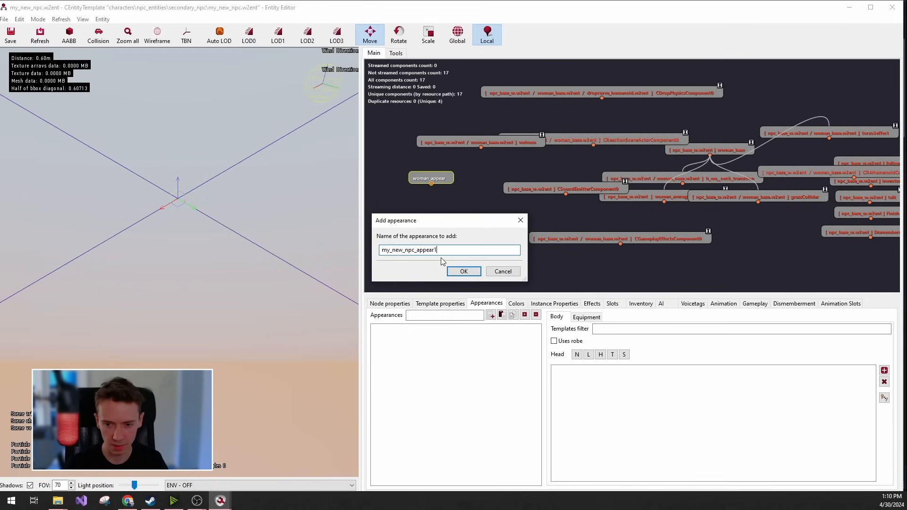
click(463, 271)
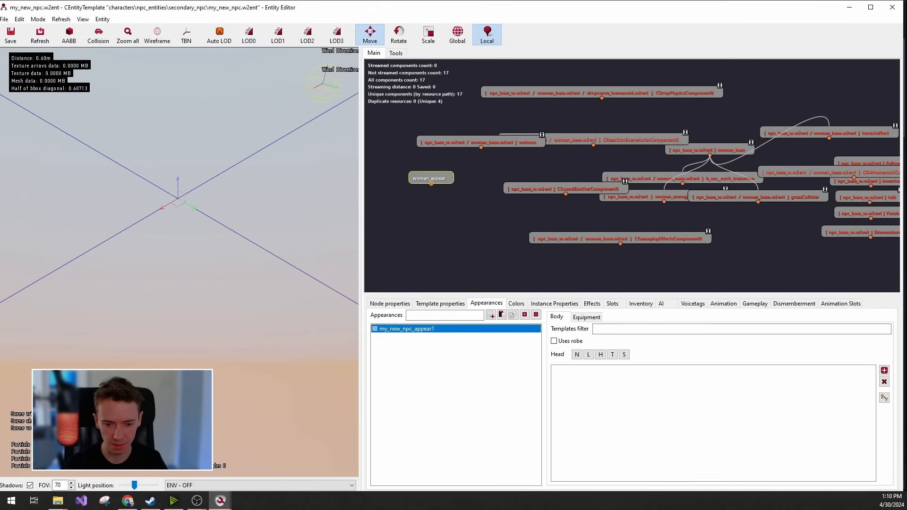
Switch to the Asset Browser and open the characters\models\common\woman_average folder.
click(127, 500)
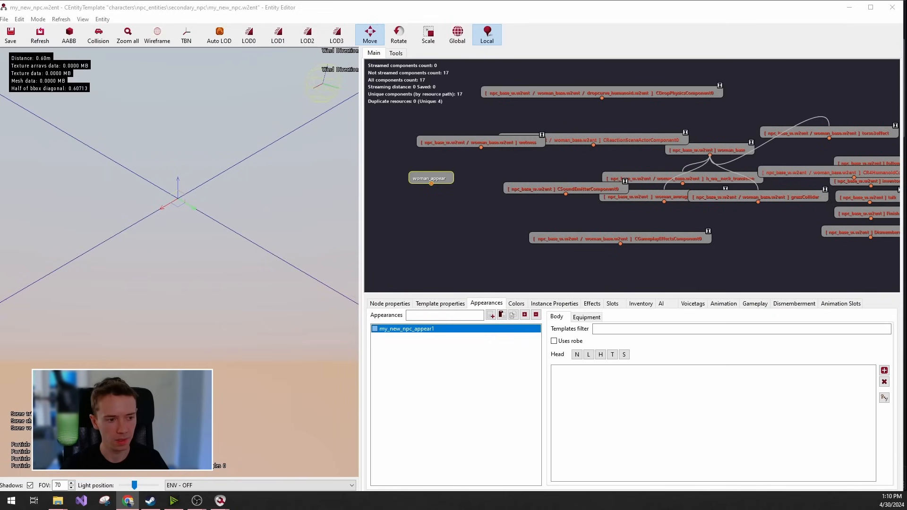
mouse_move(220, 501)
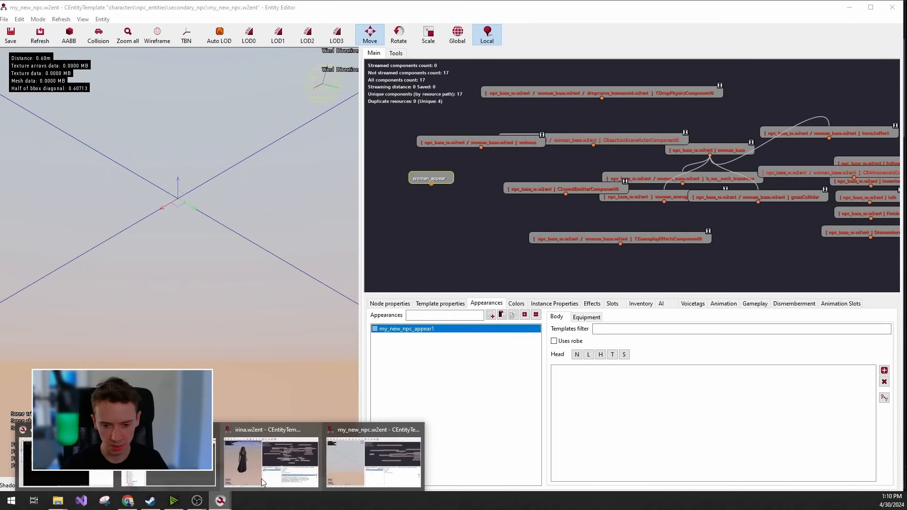
click(188, 475)
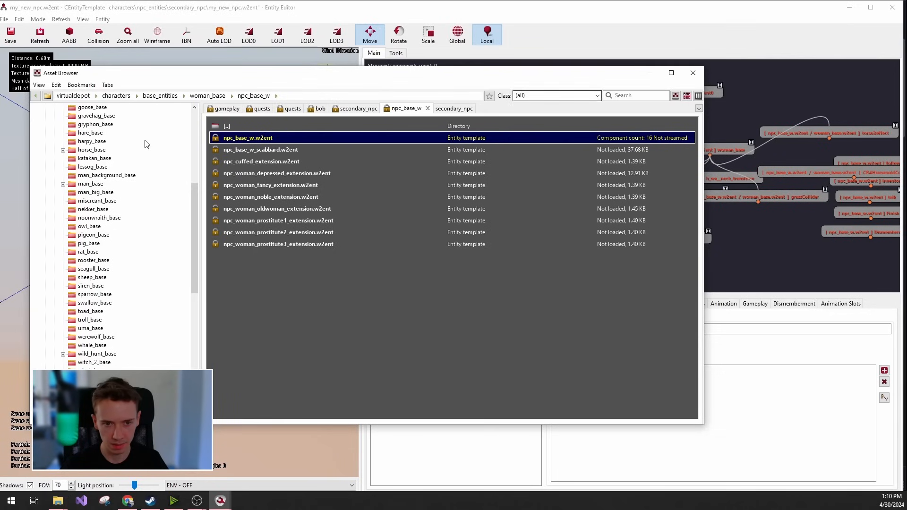
scroll(84, 211, up, 7)
scroll(85, 211, up, 1)
double_click(54, 125)
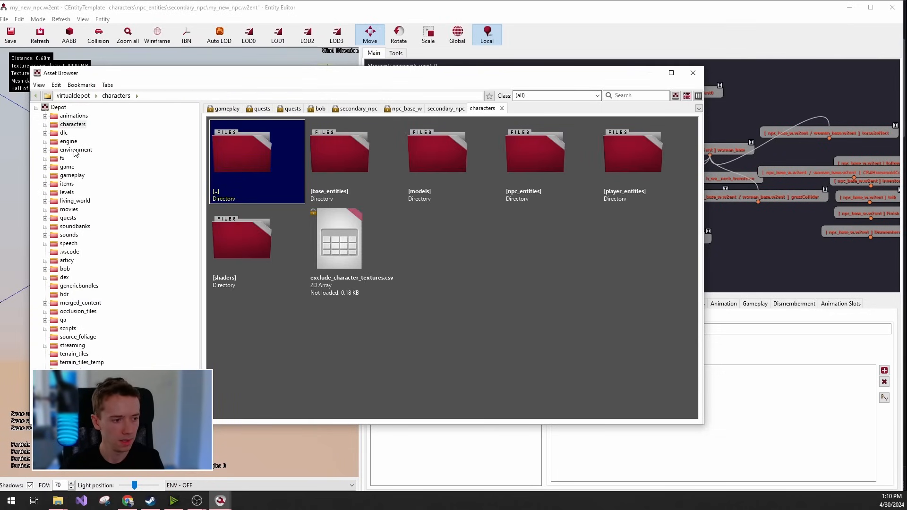
click(46, 125)
click(55, 116)
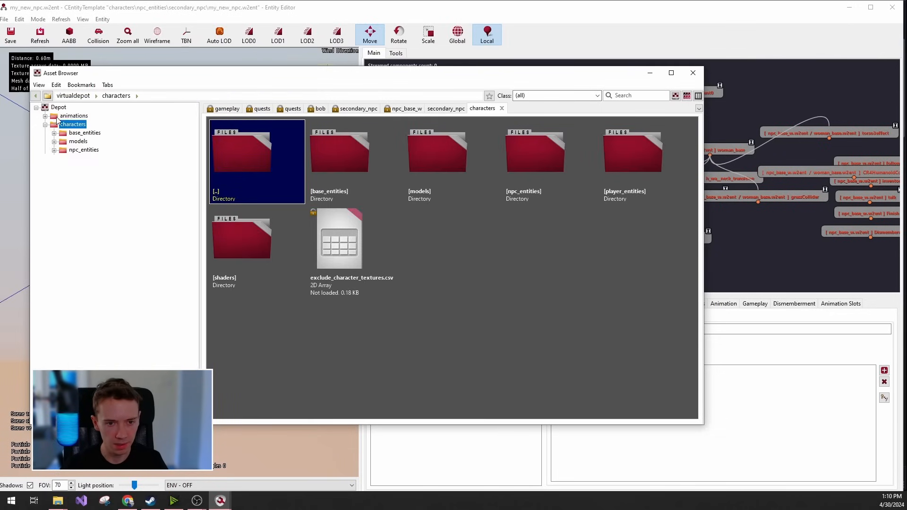
click(76, 142)
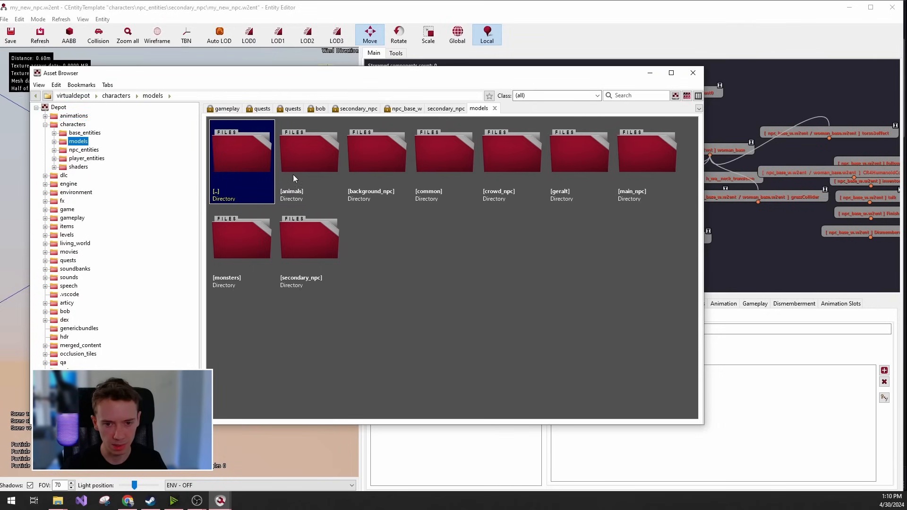
click(54, 142)
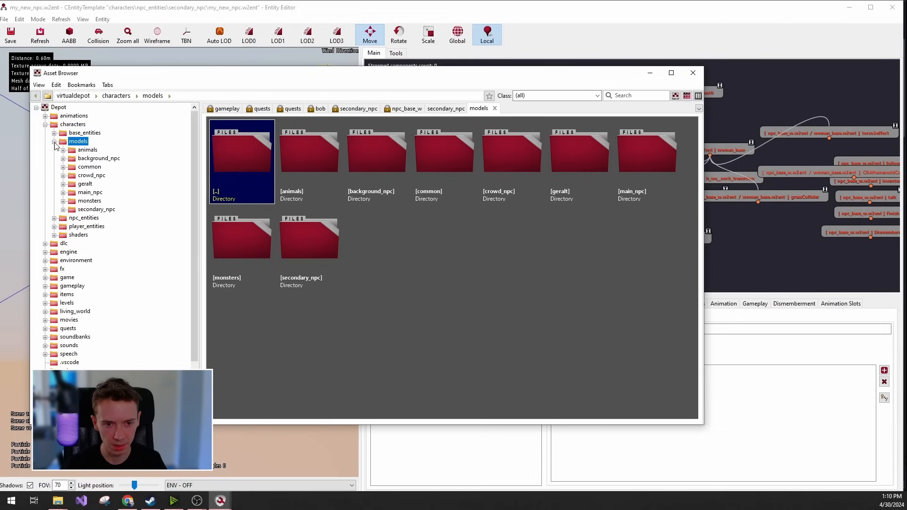
double_click(90, 167)
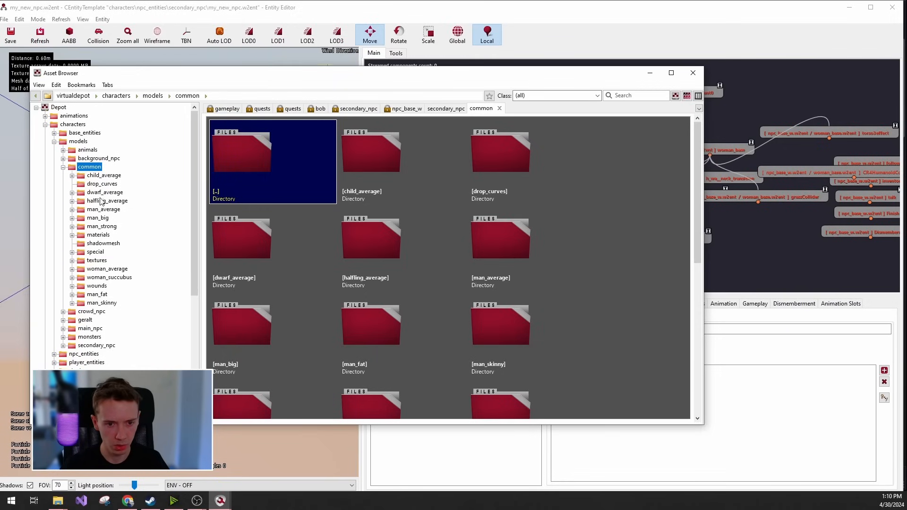
click(103, 268)
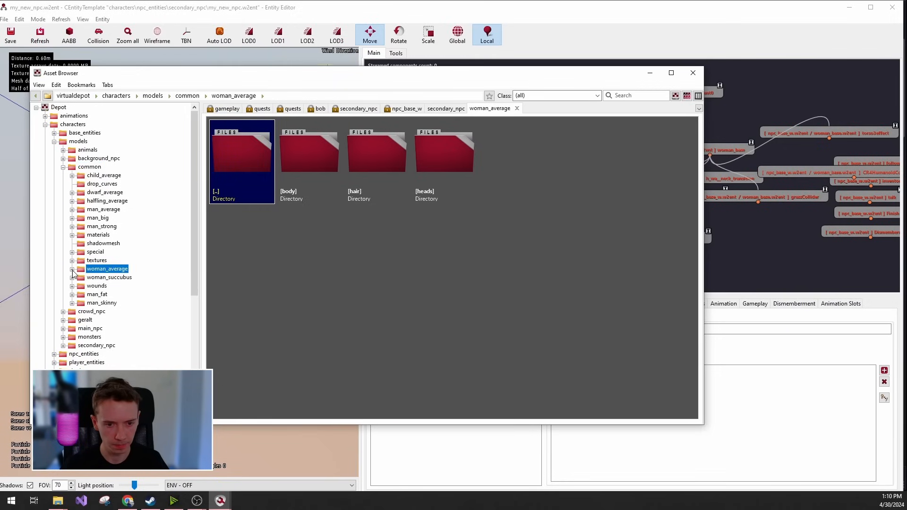
Examine the body, hair and heads subfolders inside woman_average.
click(320, 172)
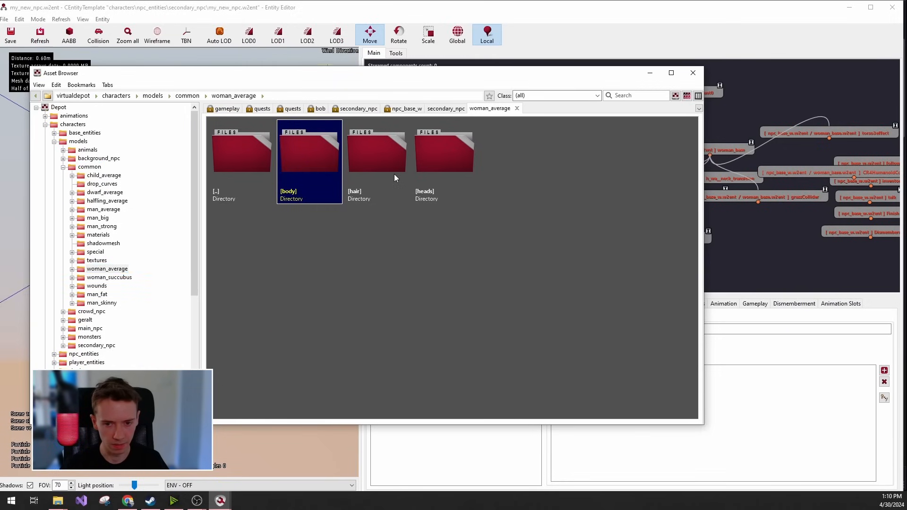
click(394, 174)
click(438, 174)
click(302, 169)
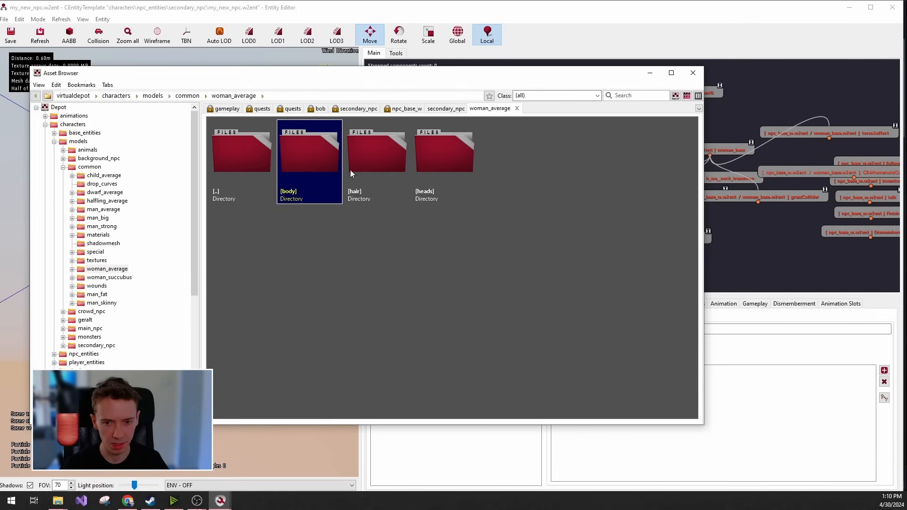
click(405, 171)
click(455, 170)
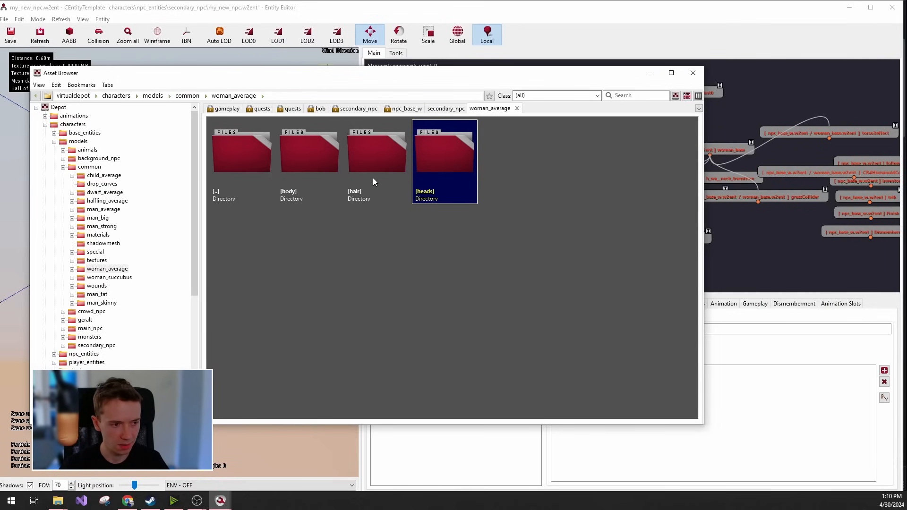
Examine the body part entity templates in the woman_average\body folder, from arms to legs and neck.
double_click(306, 165)
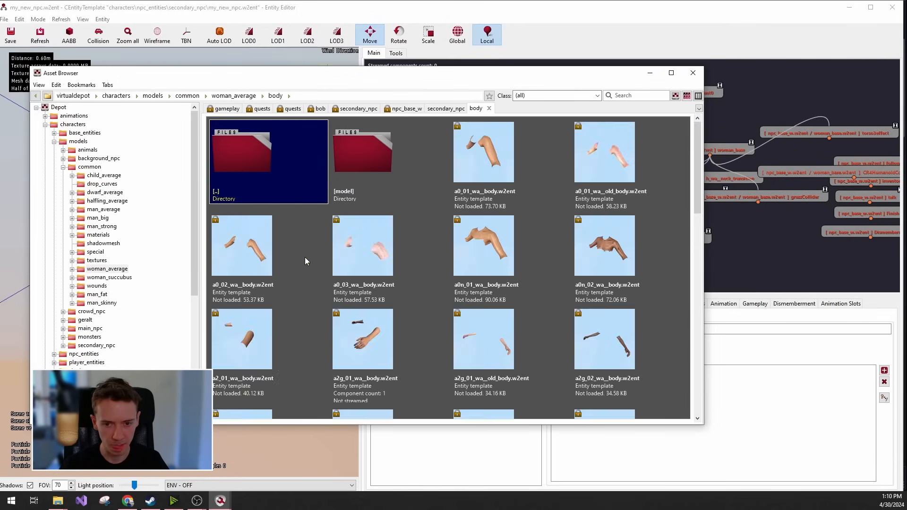
click(378, 245)
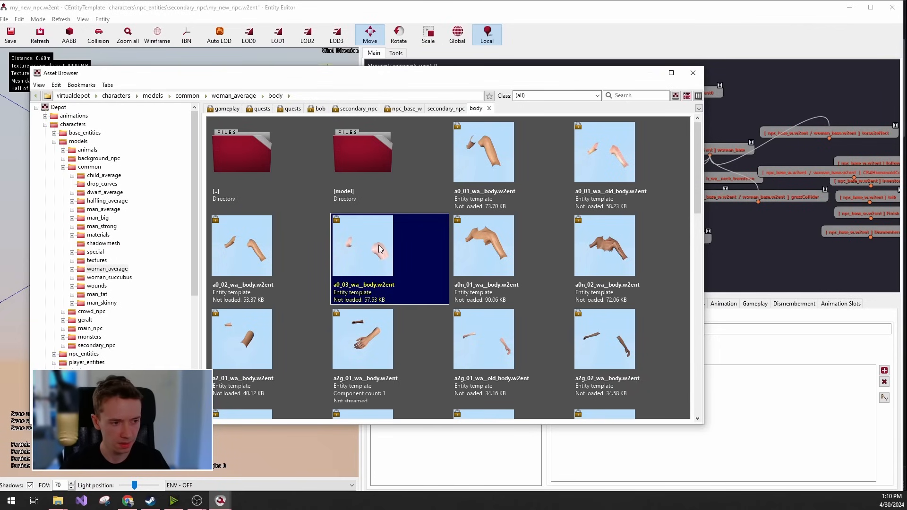
scroll(410, 283, down, 1)
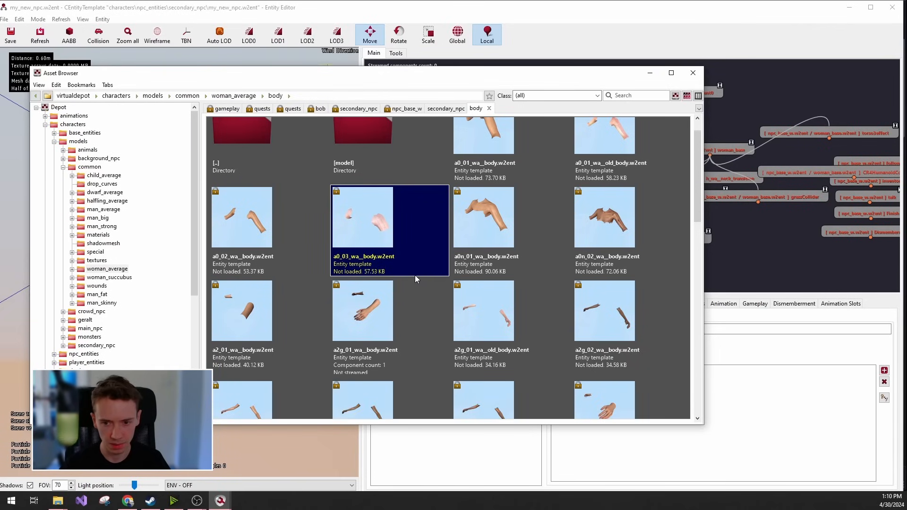
click(501, 253)
click(375, 269)
scroll(424, 265, up, 1)
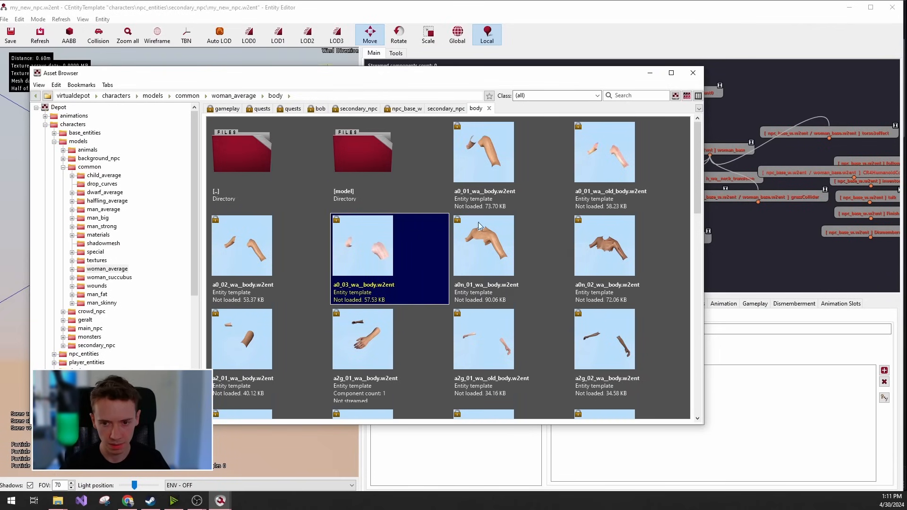
click(515, 208)
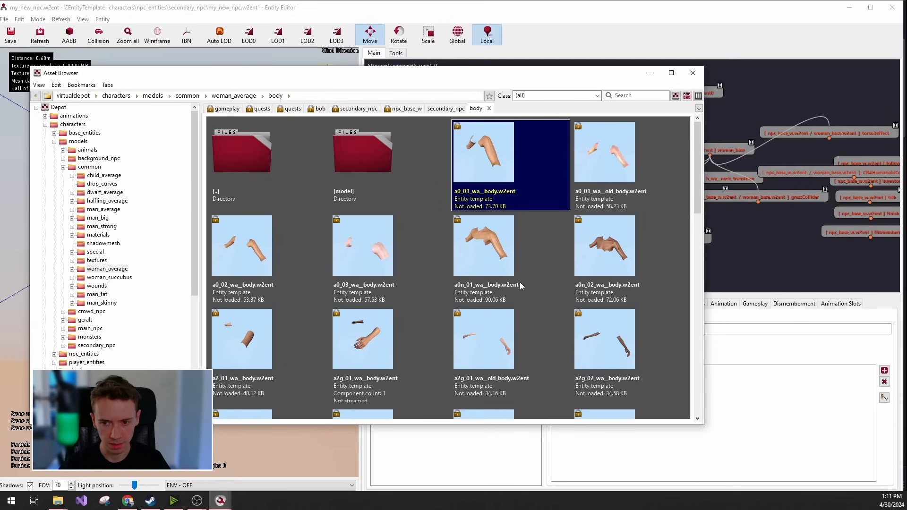
scroll(519, 282, down, 10)
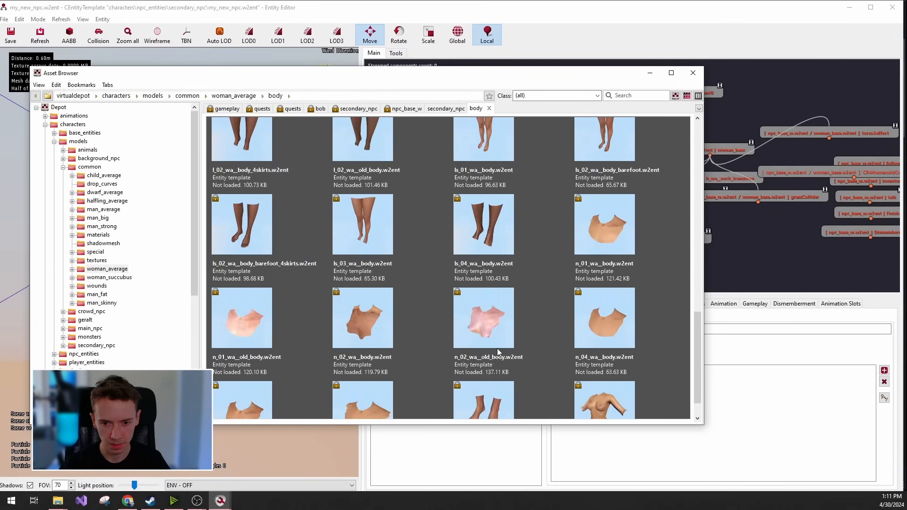
scroll(449, 330, down, 3)
scroll(316, 326, up, 7)
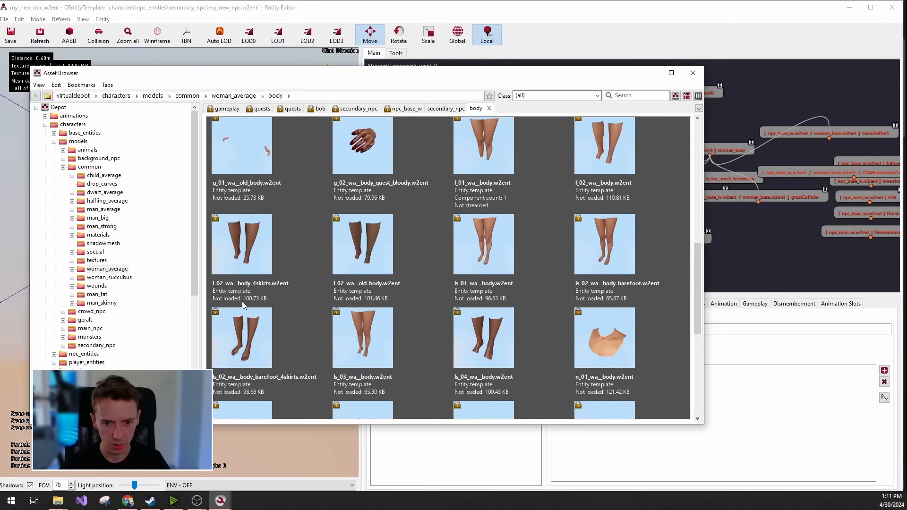
click(611, 188)
Search the depot for w_01_wa__body and add w_01_wa__body.w2ent as a body template of my_new_npc_appear1.
click(636, 95)
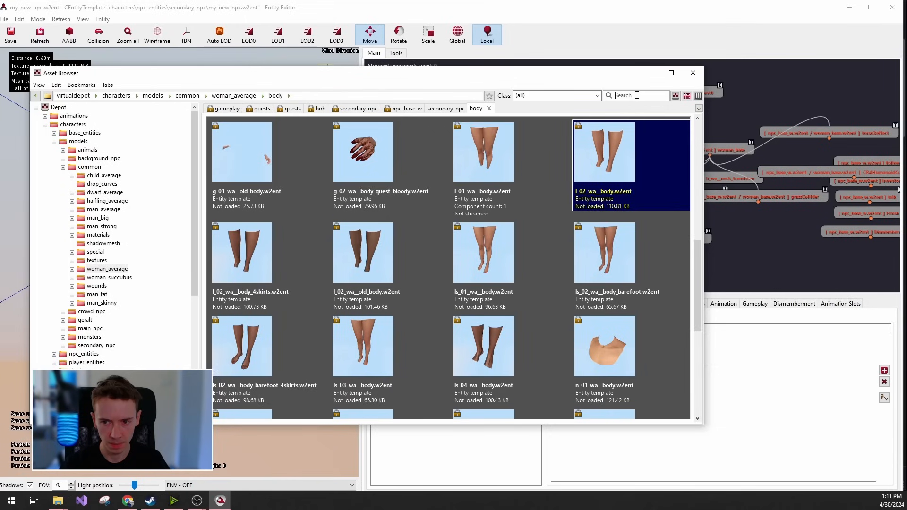
text(w_0)
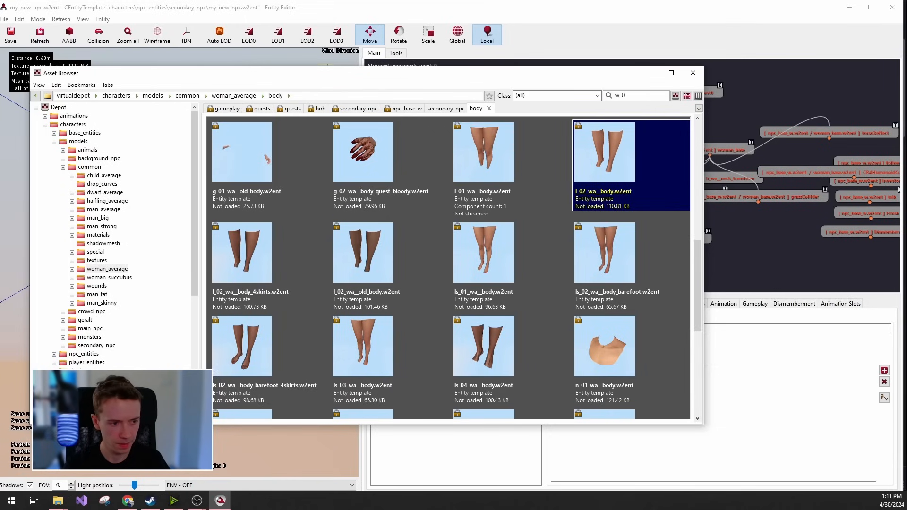
text(1_wa__body)
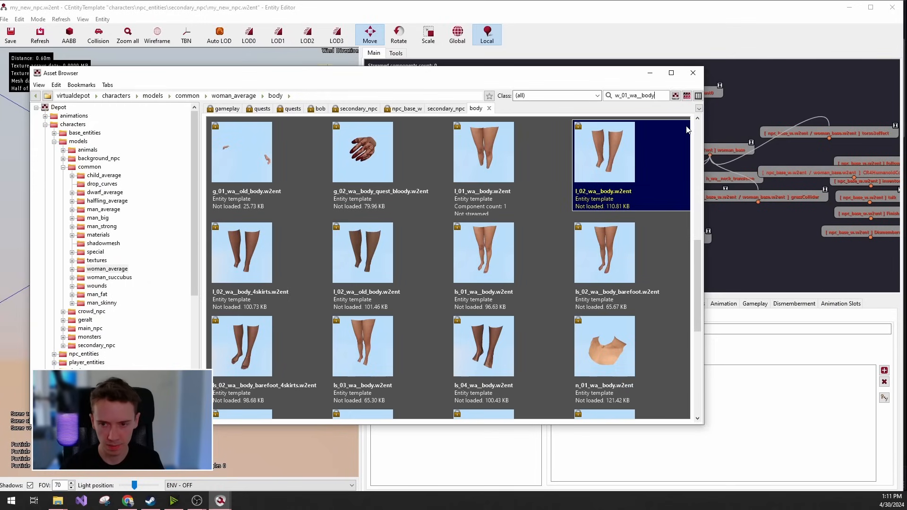
key(Return)
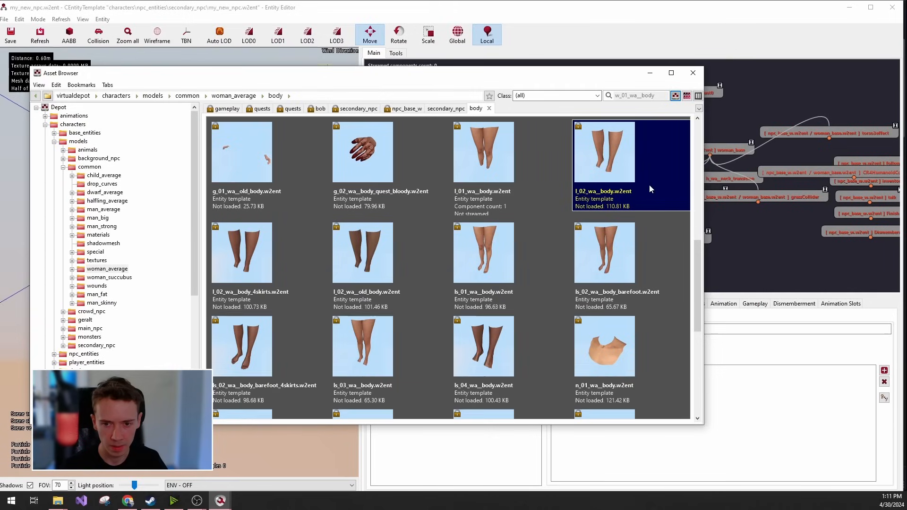
key(Return)
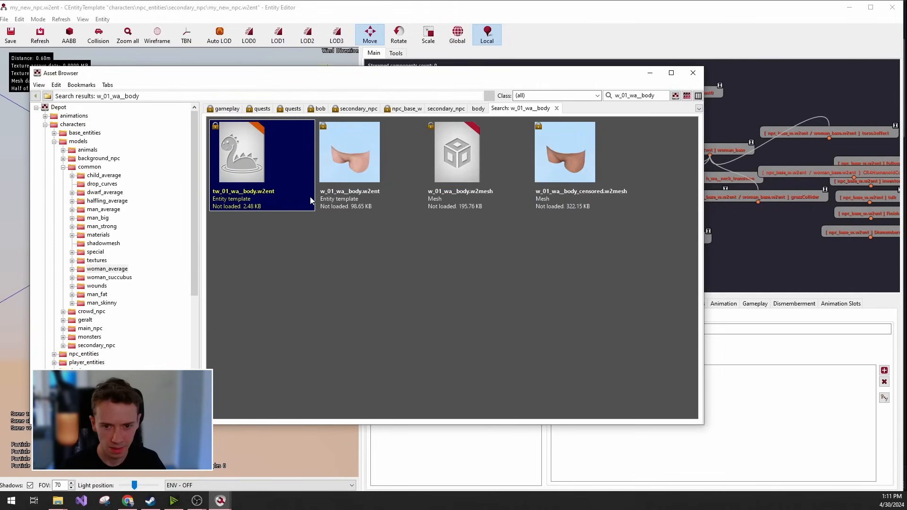
click(370, 170)
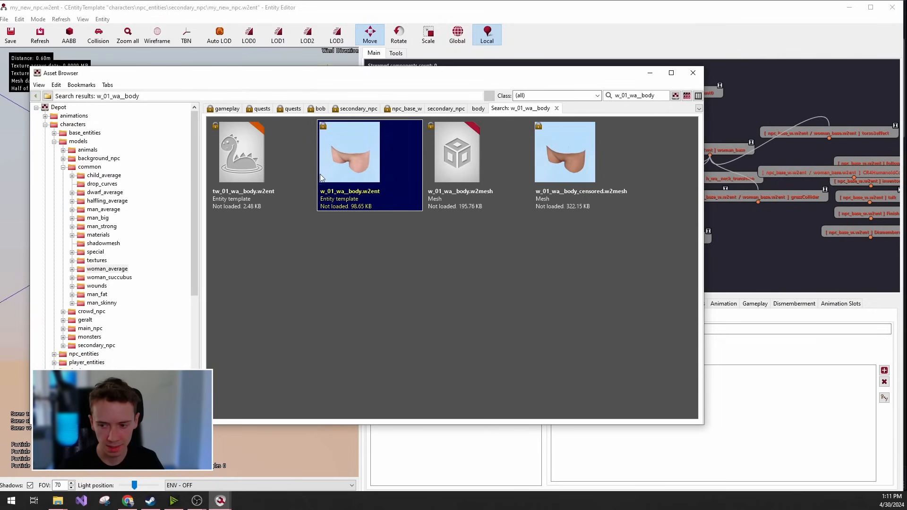
click(884, 371)
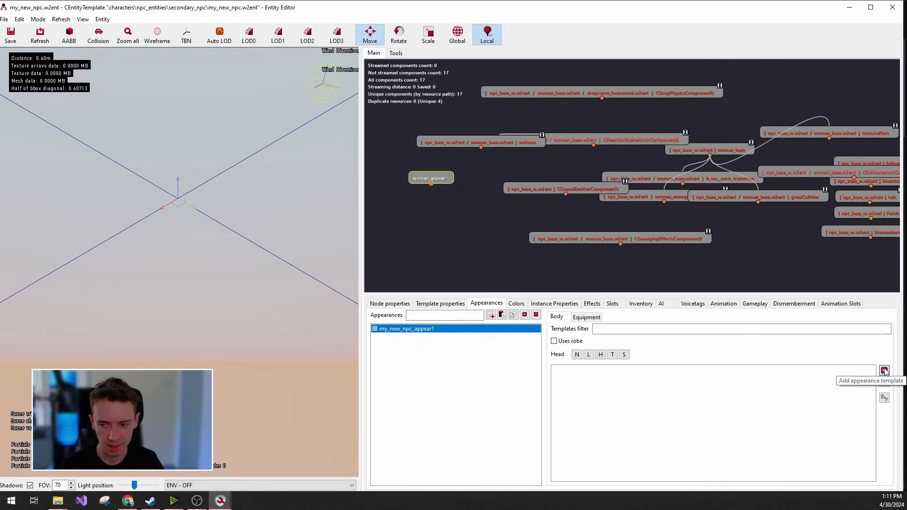
drag(647, 261, 617, 218)
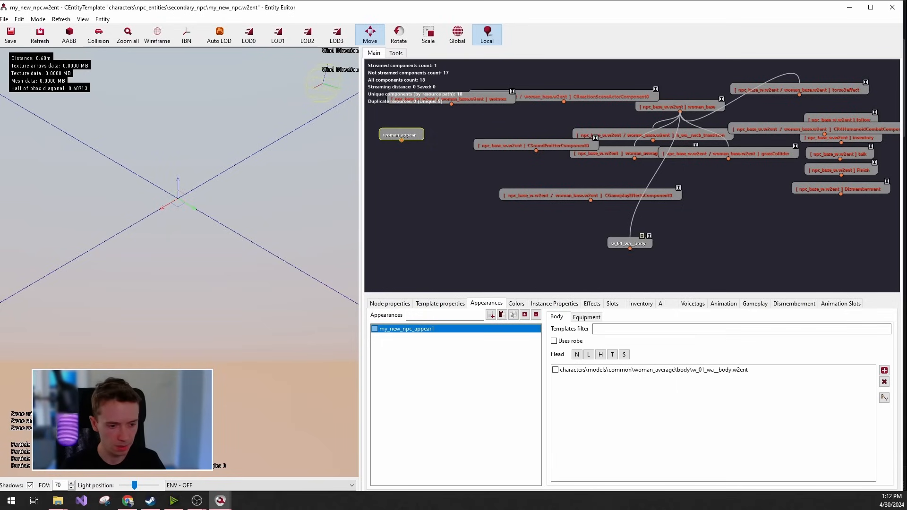
Switch to the Asset Browser and search the depot for h_49__novigrad_citizen_makeup.
key(alt+Tab)
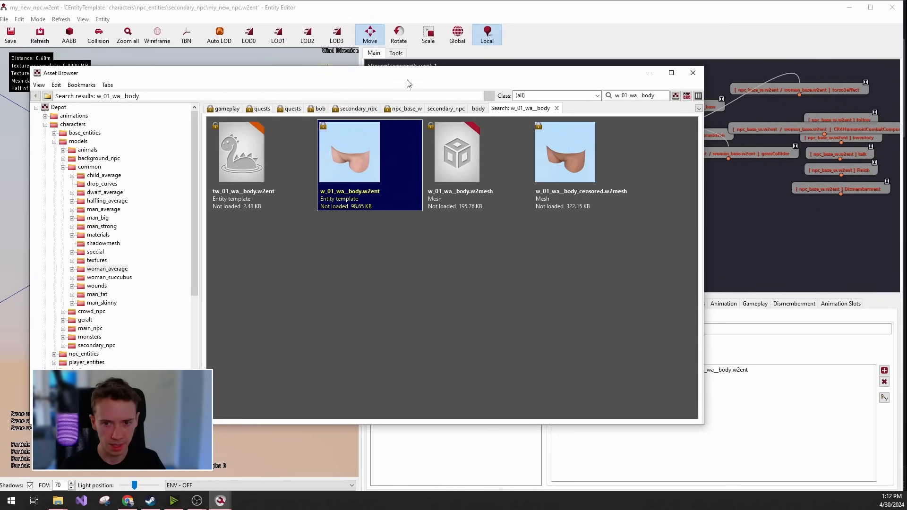
drag(417, 76, 0, 78)
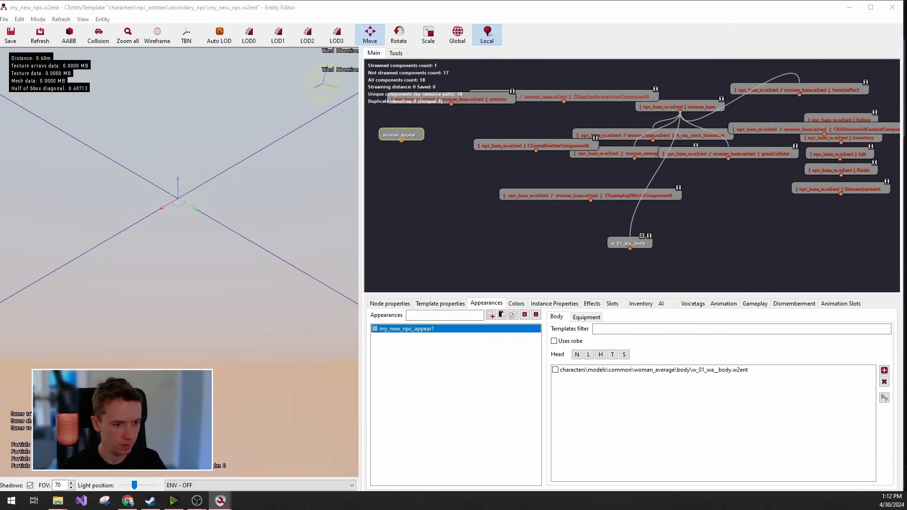
drag(0, 344, 674, 52)
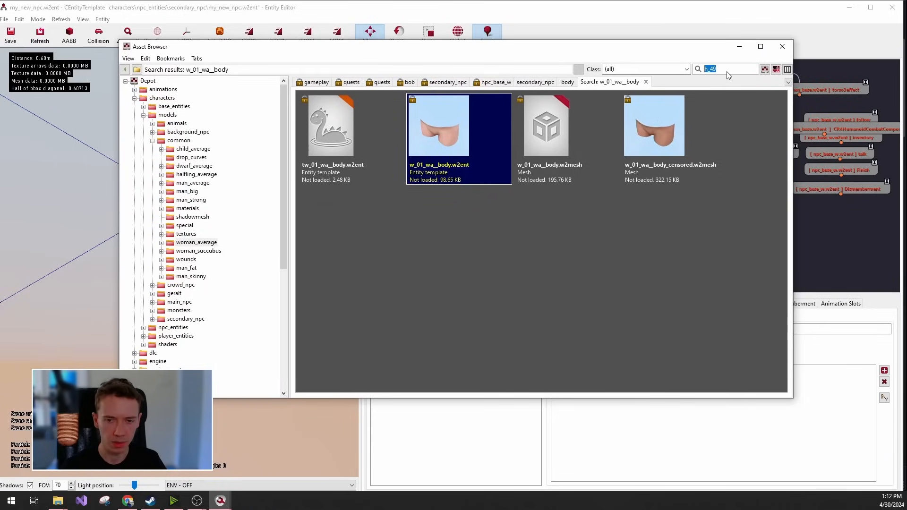
key(Return)
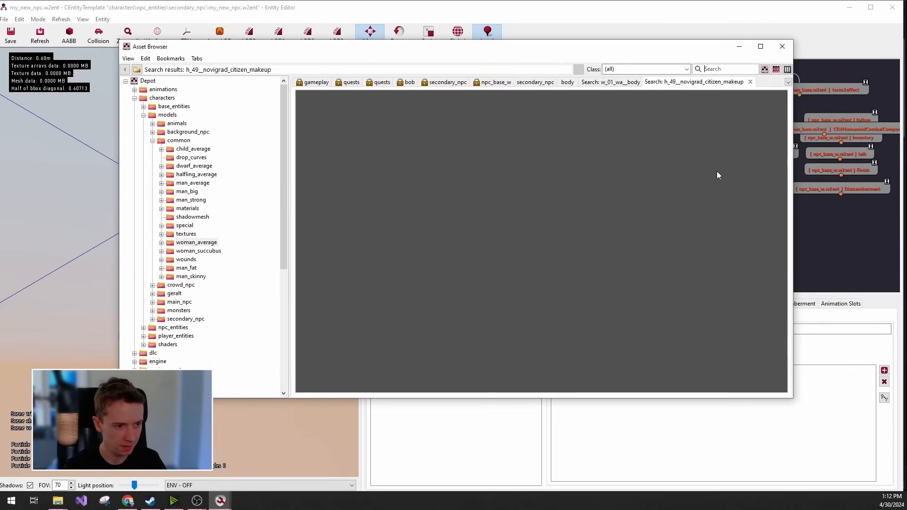
Search for novigrad_citizen_makeup and add the head template h_49_wa__novigrad_citizen_makeup.w2ent to my_new_npc_appear1.
text(novigrad_ci)
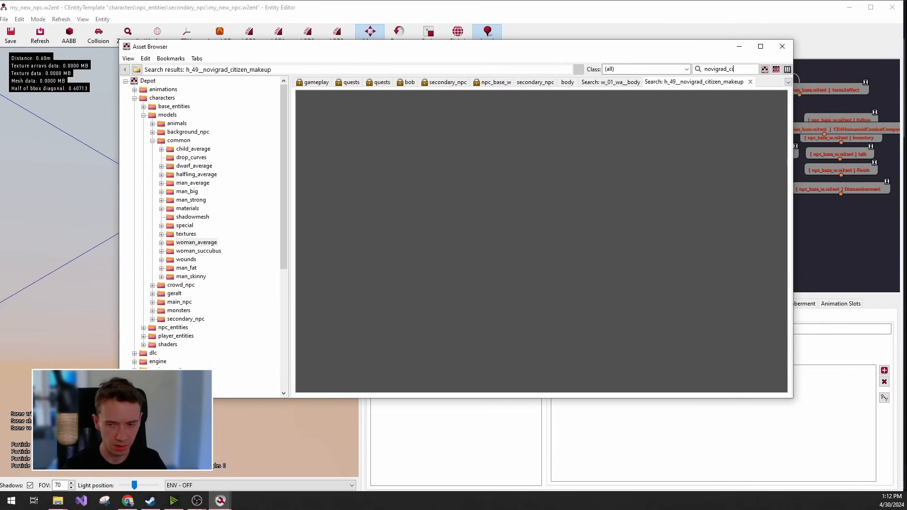
text(tizen_makeup)
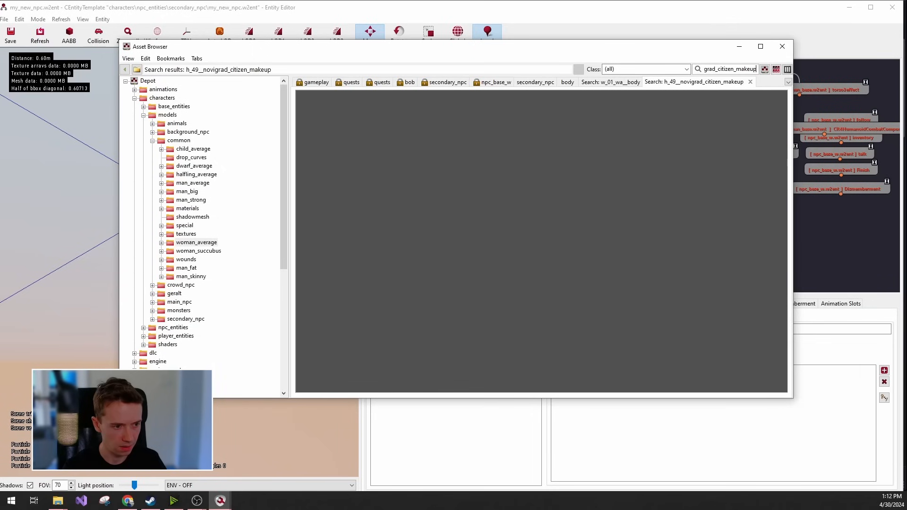
key(Return)
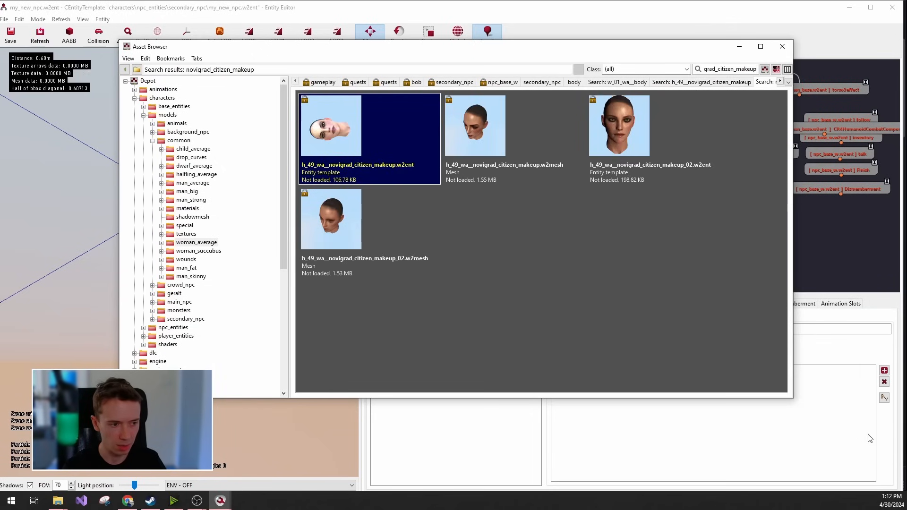
click(884, 371)
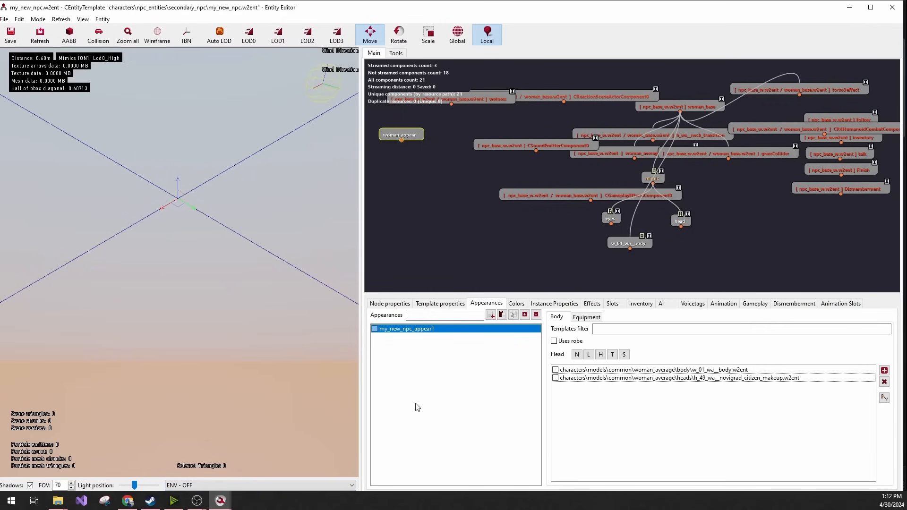
Find t3a_04_wa__novigrad_citizen_clean in the Asset Browser and add this torso template to my_new_npc_appear1.
mouse_move(222, 498)
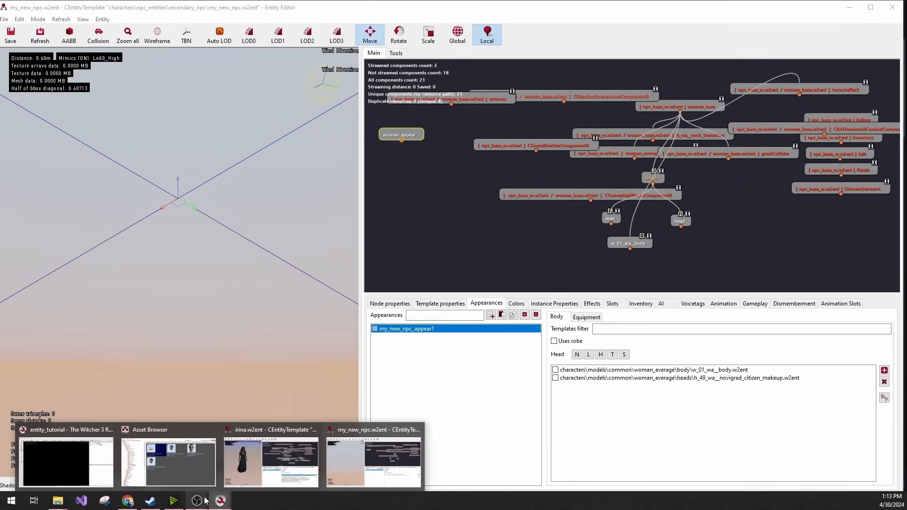
click(168, 460)
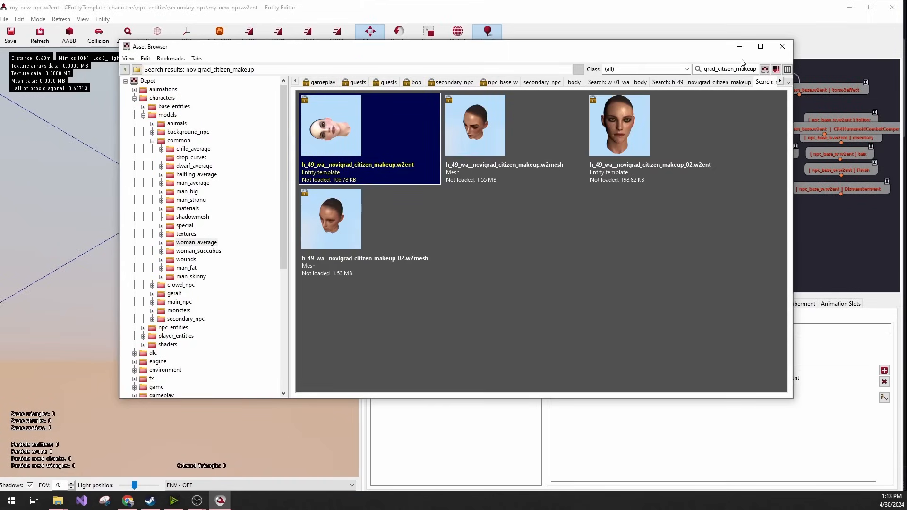
double_click(730, 70)
text(t3a_04_wa__novigrad_citizen_clean)
key(Return)
click(884, 370)
Search the Asset Browser for d_02_wa__novigrad_prostitute and add the dress entity template to my_new_npc_appear1.
click(220, 500)
click(168, 461)
double_click(744, 71)
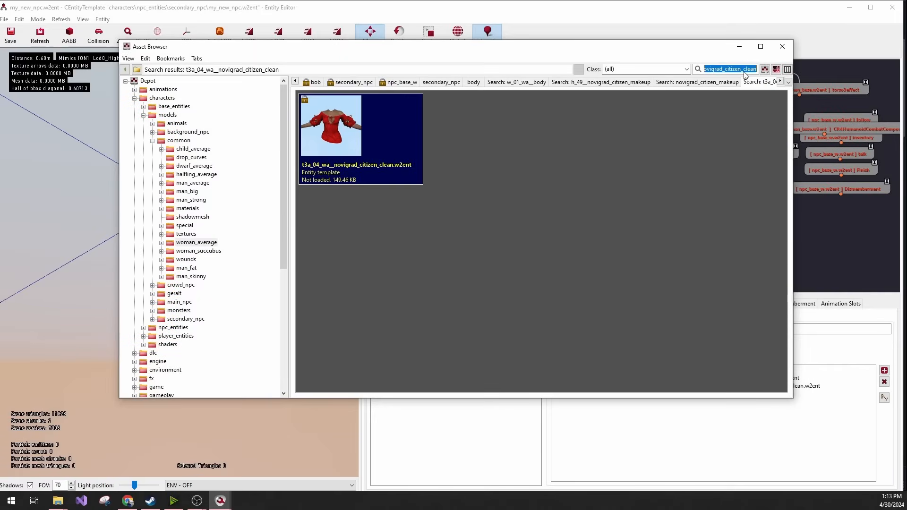
text(t2_02_wa__novigrad_pro)
text(stitute)
key(Return)
click(884, 370)
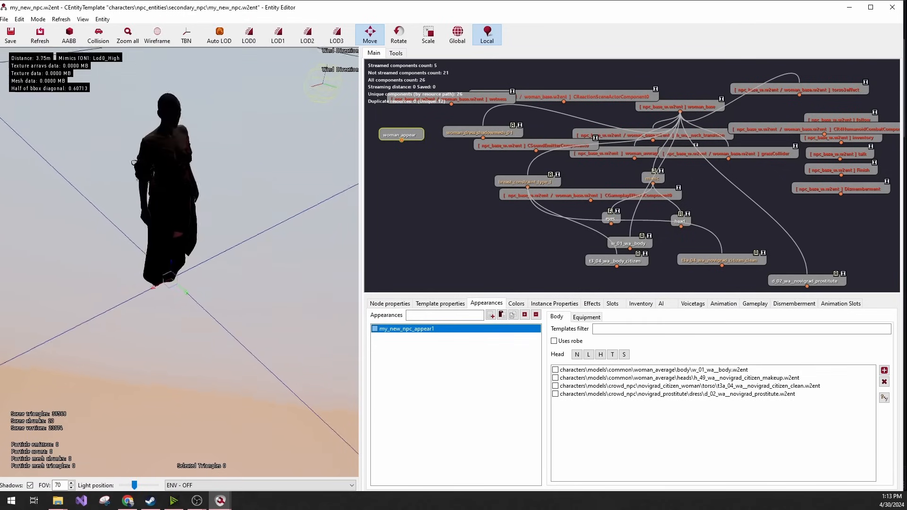
scroll(208, 459, up, 5)
Search the Asset Browser for i_01_wa__novigrad_pr and add i_01_wa__novigrad_prostitute.w2ent to my_new_npc_appear1.
mouse_move(220, 500)
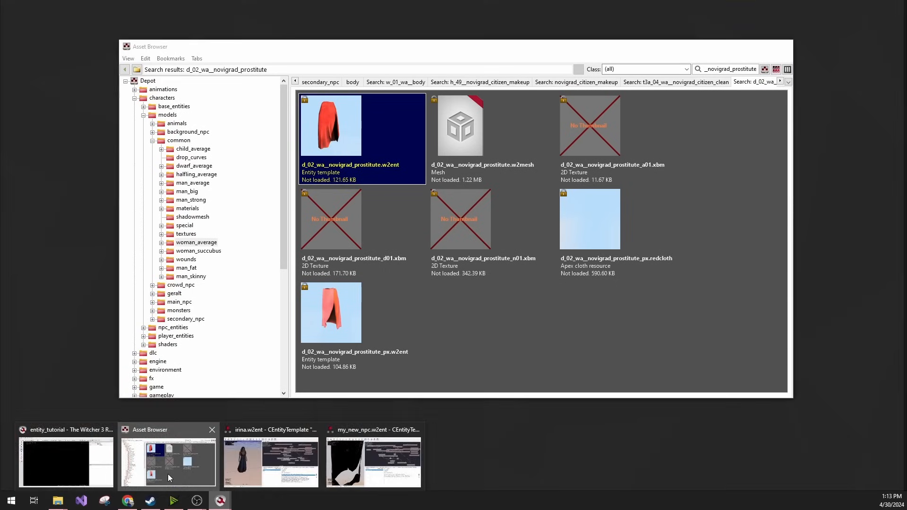
click(169, 478)
text(i_01_wa__novi)
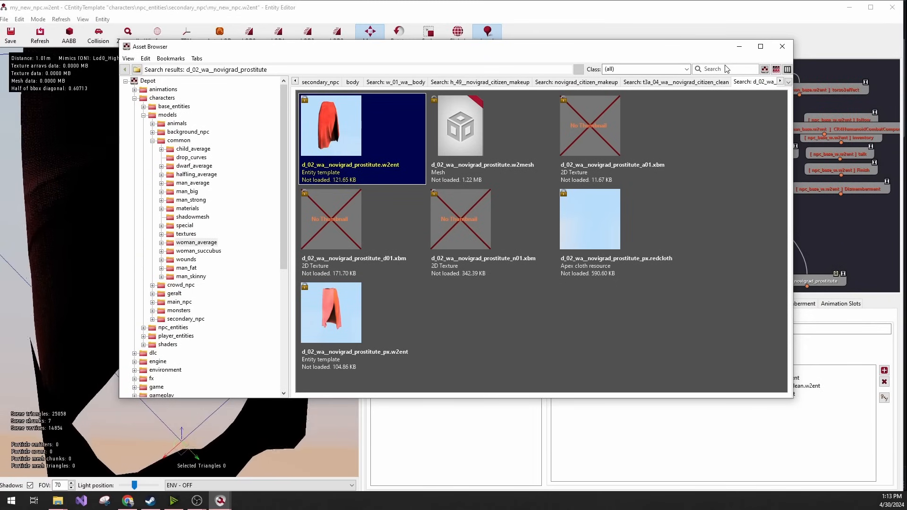
text(grad_prostitute)
key(Return)
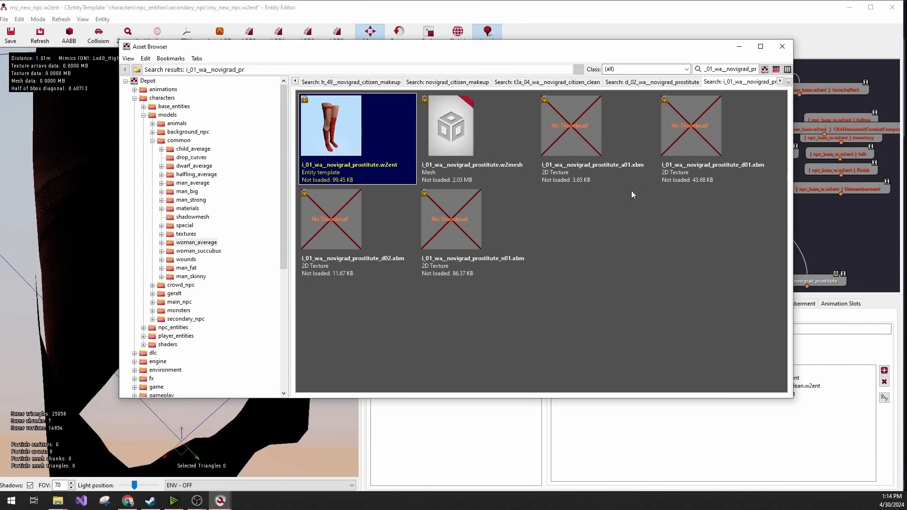
click(883, 370)
Search the Asset Browser for l2_02_wa__novigrad_pro and add l2_02_wa__novigrad_prostitute.w2ent to my_new_npc_appear1.
mouse_move(220, 500)
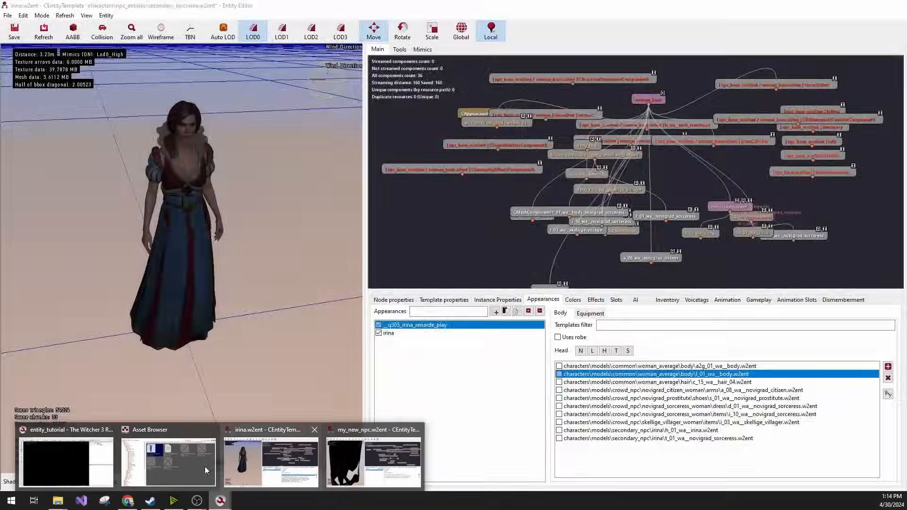
click(169, 467)
double_click(719, 71)
key(BackSpace)
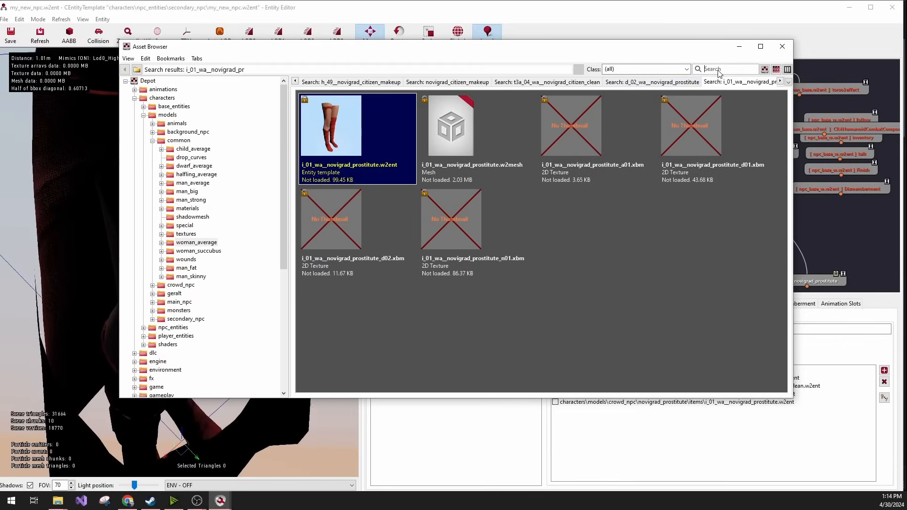
text(l2_02_wa__novigrad_pro)
key(Return)
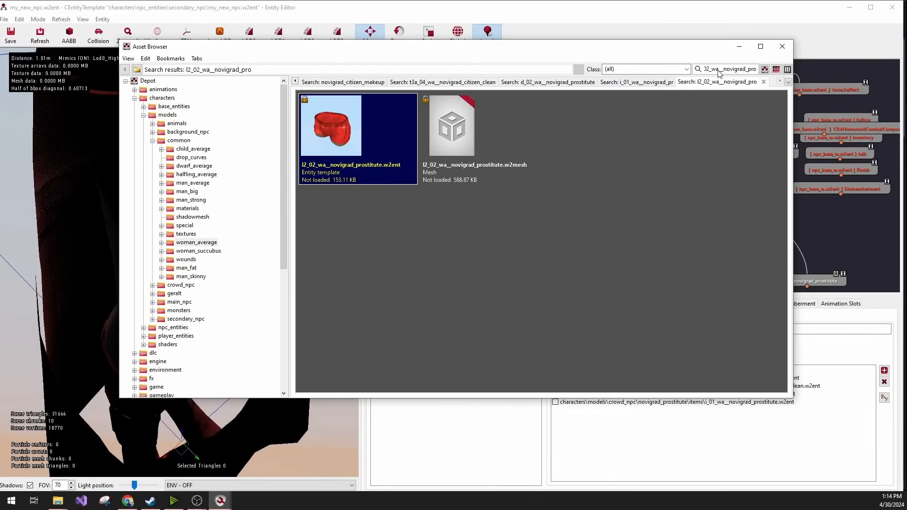
click(884, 371)
Search the Asset Browser for c_05_wa__novigrad_sorceress and add this cap entity template to my_new_npc_appear1.
click(220, 500)
click(125, 466)
double_click(711, 71)
text(s_05_wa__novigrad_soc)
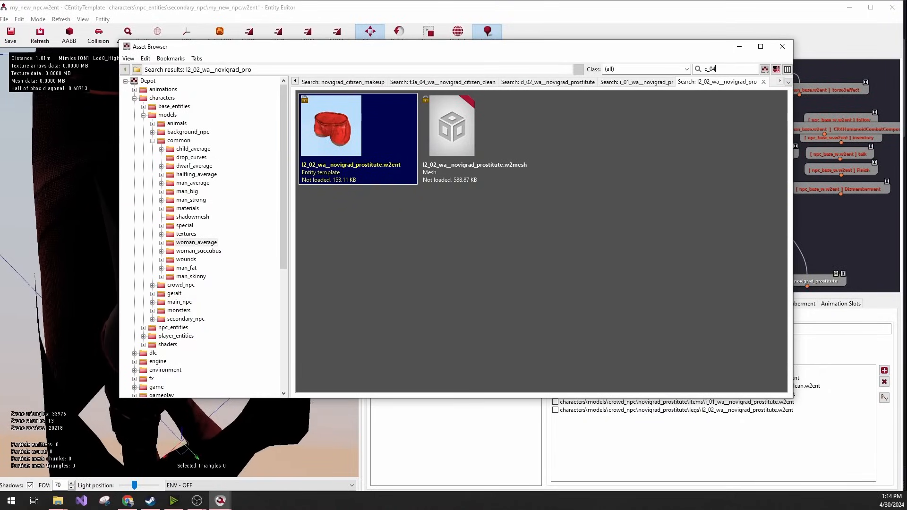
text(eress)
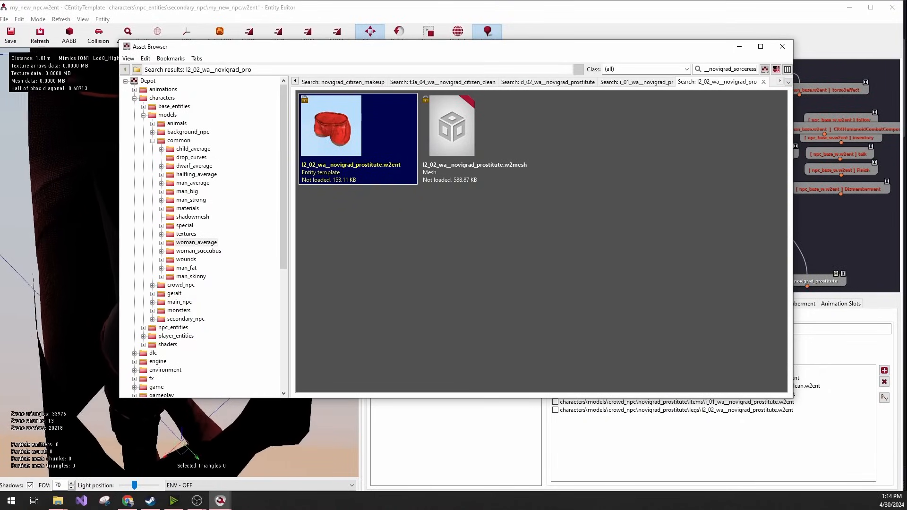
key(Return)
click(884, 371)
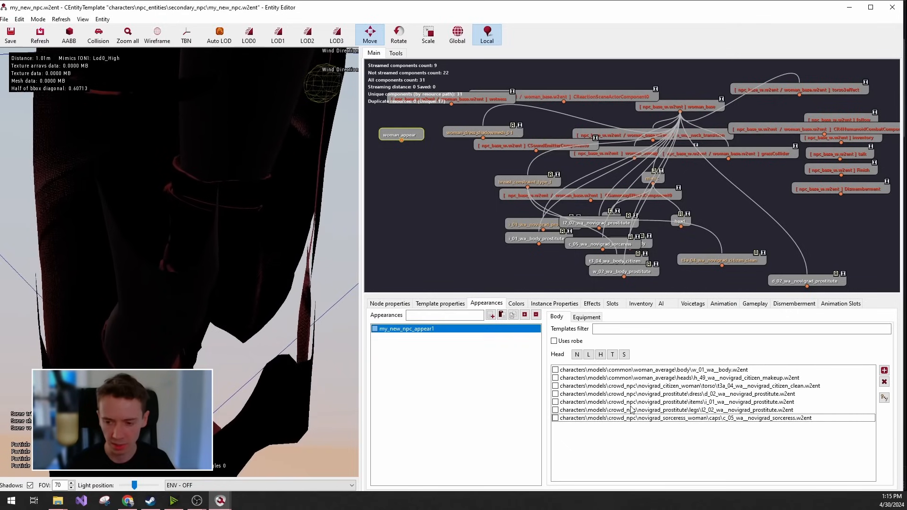
Frame the character in the preview and shift the light position to illuminate her front.
click(263, 346)
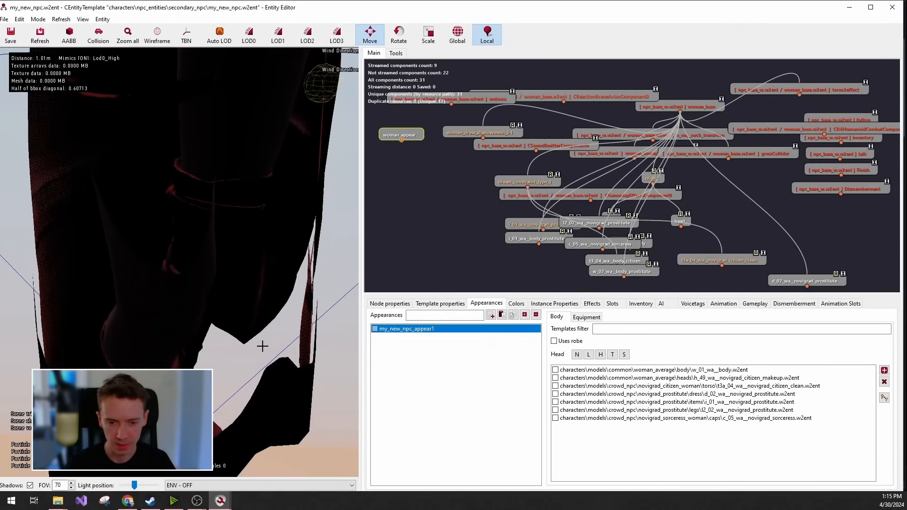
right_drag(288, 362, 240, 336)
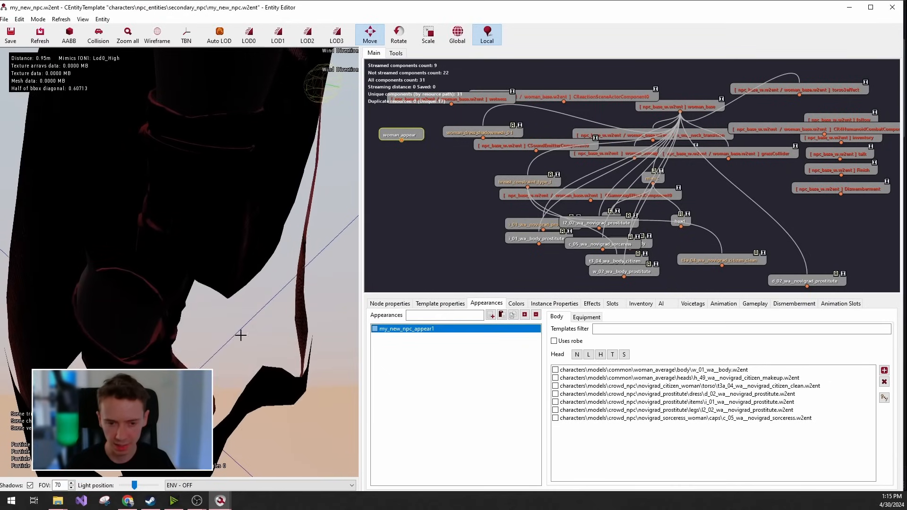
right_drag(233, 379, 283, 359)
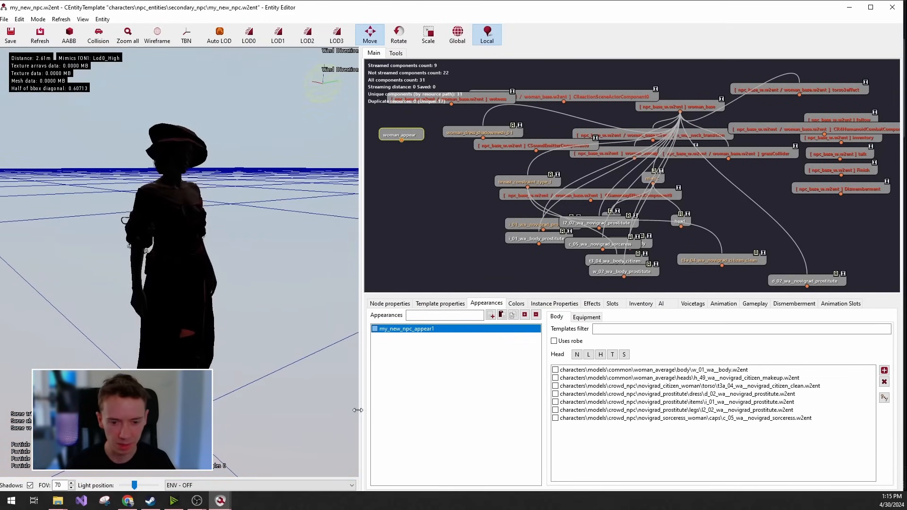
drag(135, 490, 157, 492)
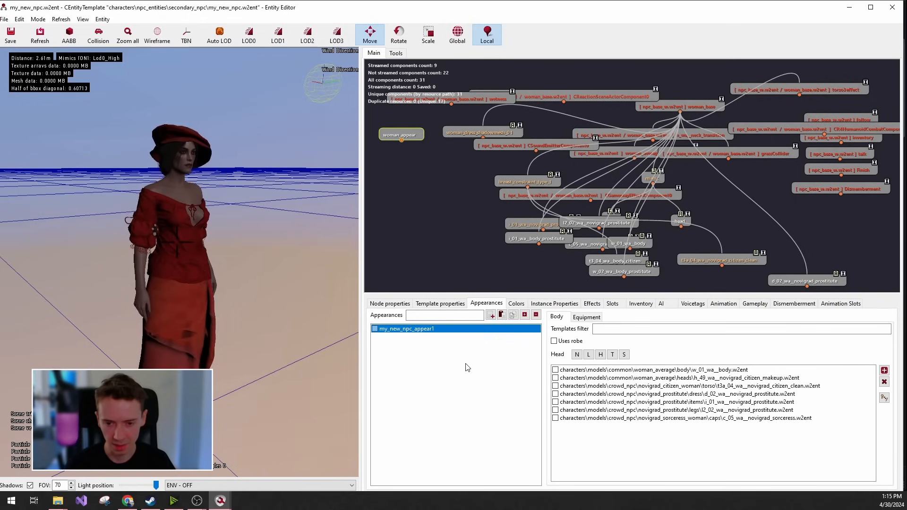
Save the entity template with my_new_npc_appear1 enabled, and open its voicetag assignments.
click(675, 378)
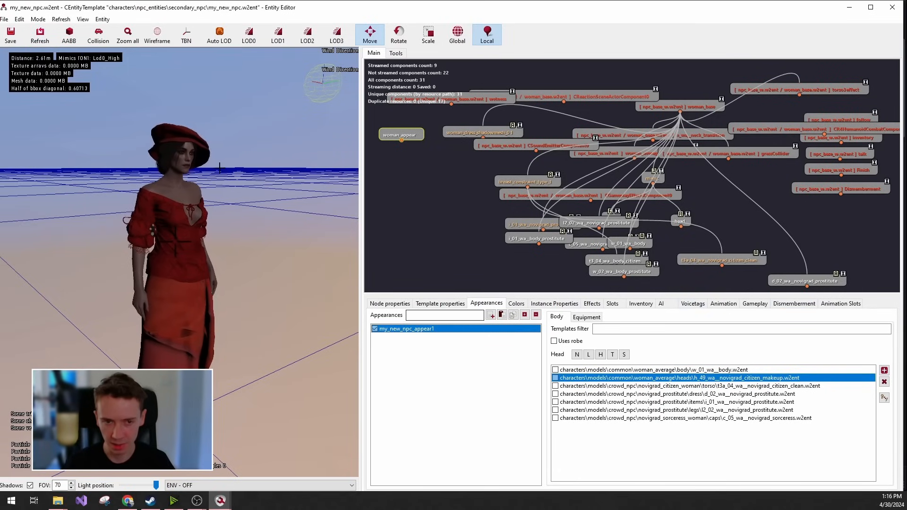
click(11, 36)
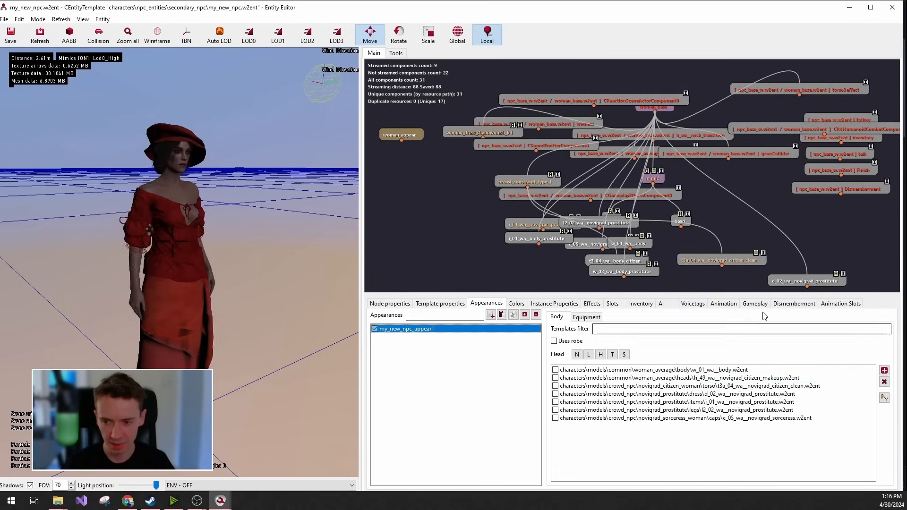
click(690, 305)
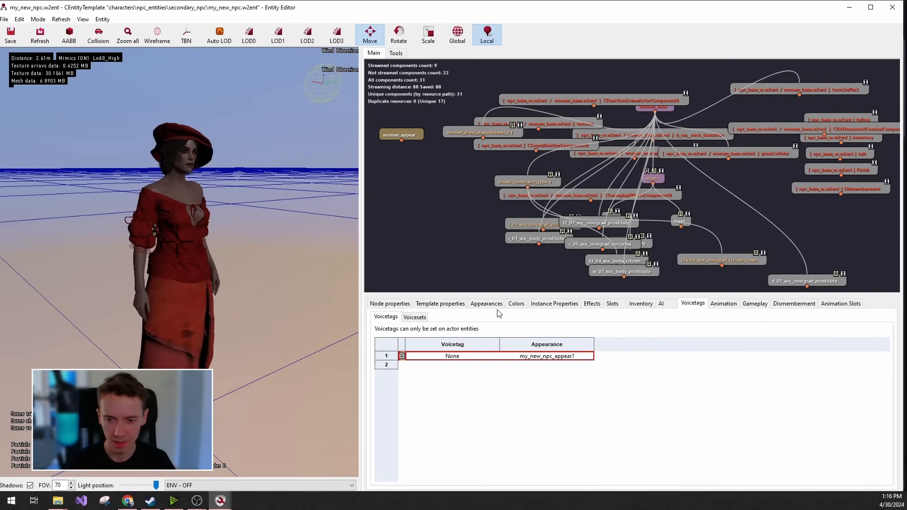
click(486, 304)
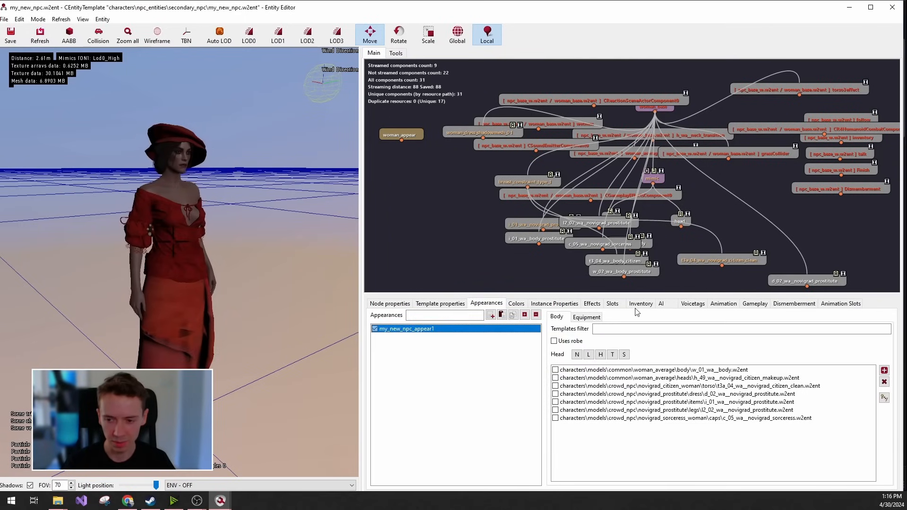
click(693, 304)
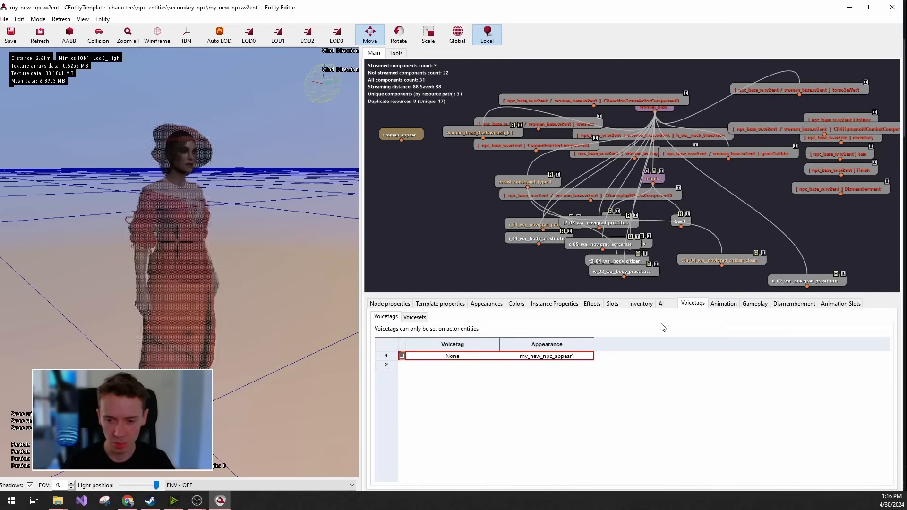
Set the voicetag of my_new_npc_appear1 to DWARF MAN 32.
click(464, 360)
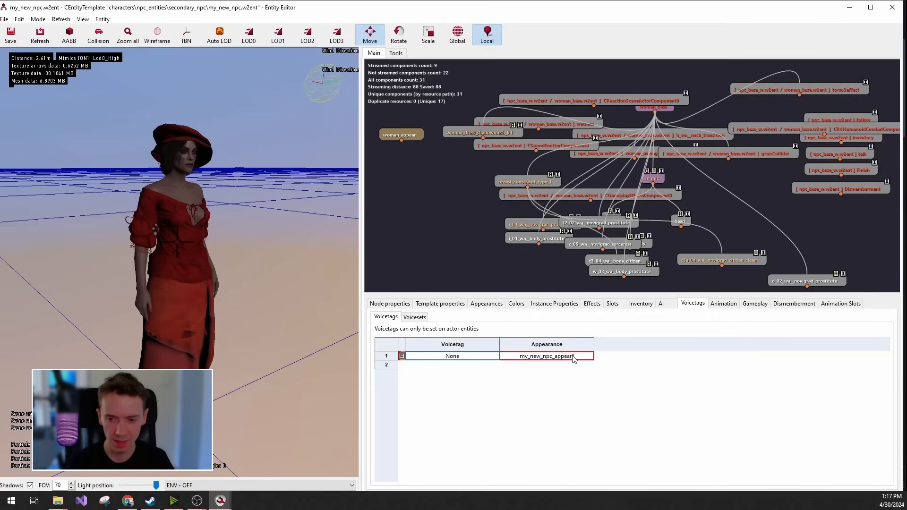
click(459, 355)
click(497, 375)
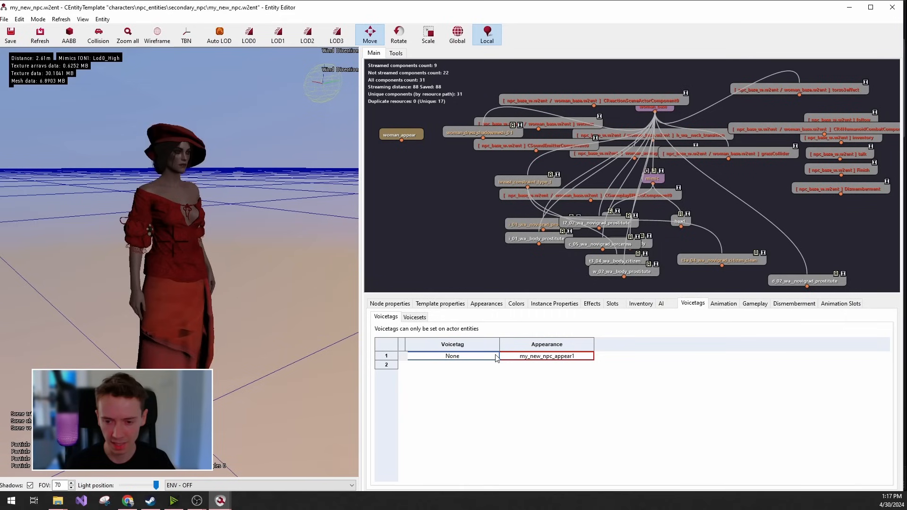
click(495, 357)
scroll(463, 163, down, 20)
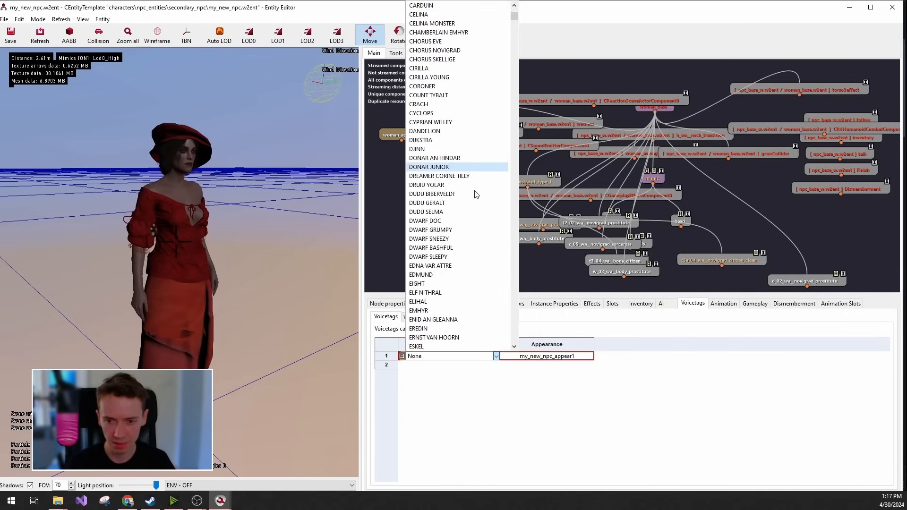
scroll(473, 238, down, 20)
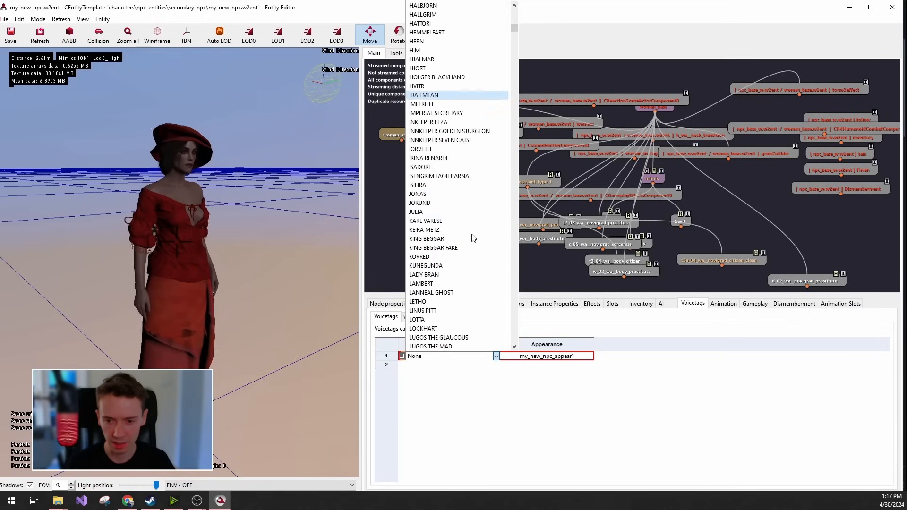
scroll(478, 288, up, 20)
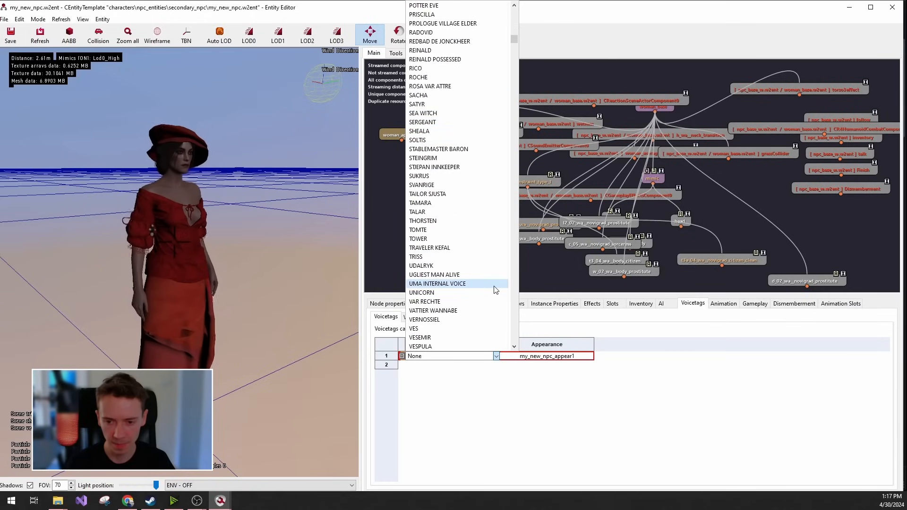
click(479, 337)
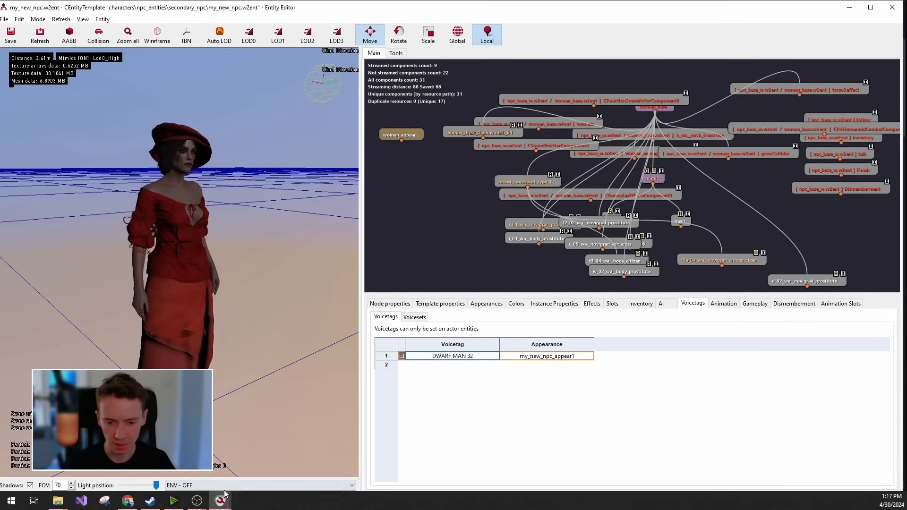
Browse the depot's gameplay folder in the Asset Browser, including its gui_new, focus_mode_clues and globals subfolders.
mouse_move(220, 501)
click(279, 455)
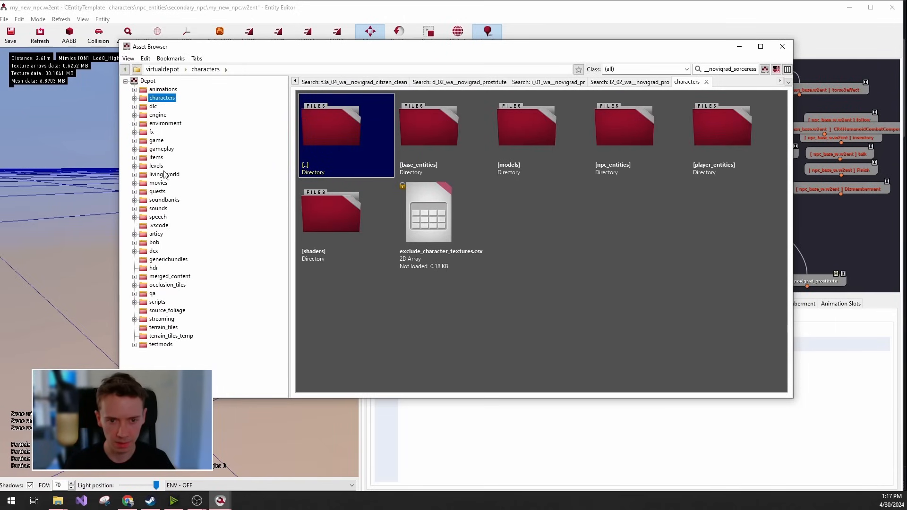
click(161, 149)
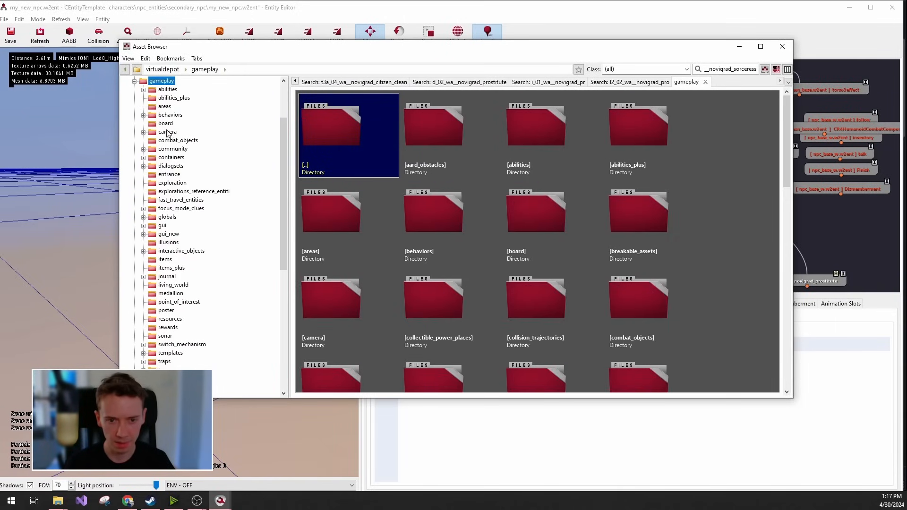
scroll(172, 245, down, 3)
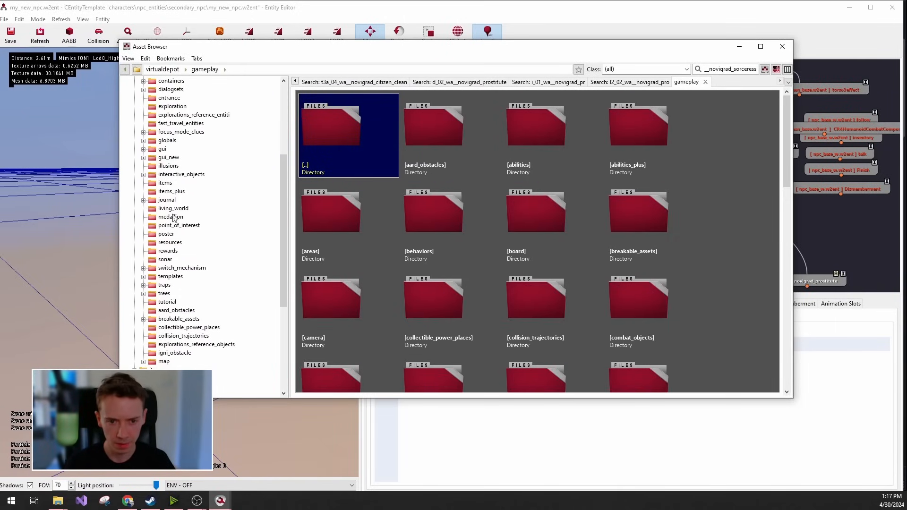
scroll(173, 194, up, 4)
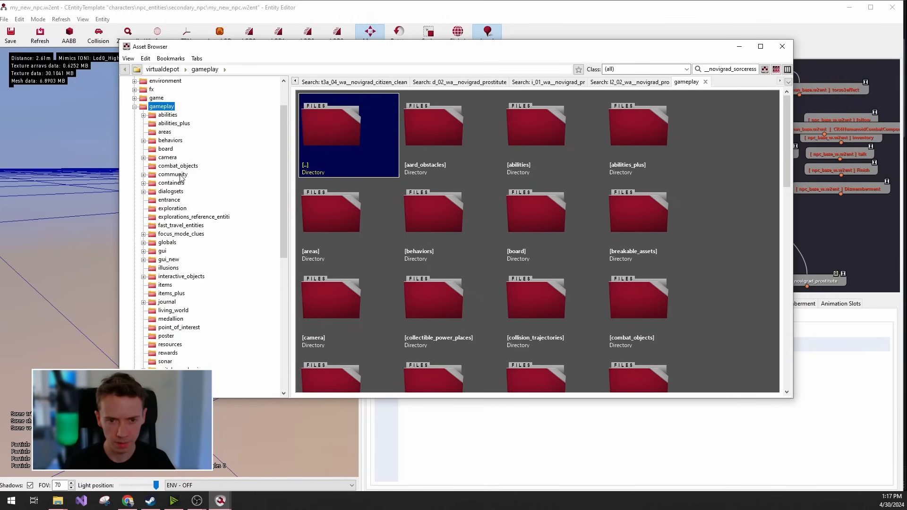
click(166, 259)
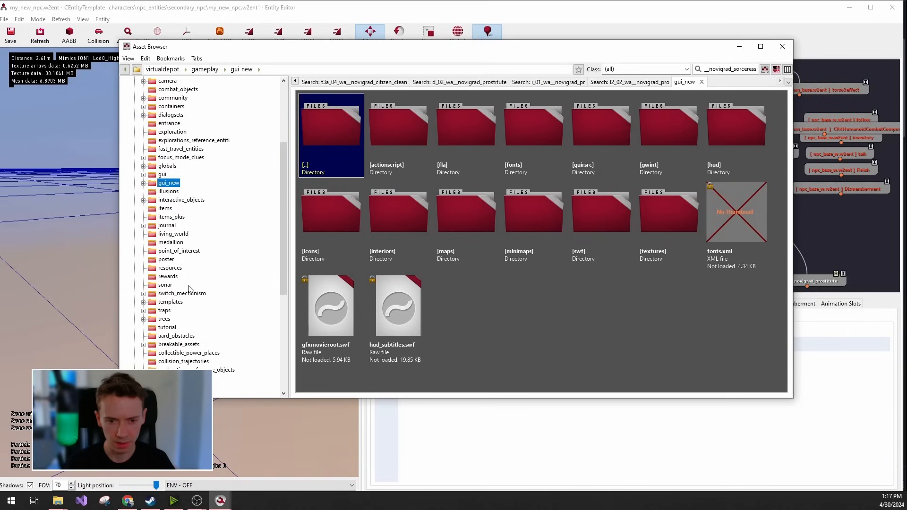
scroll(185, 296, down, 3)
scroll(170, 307, up, 7)
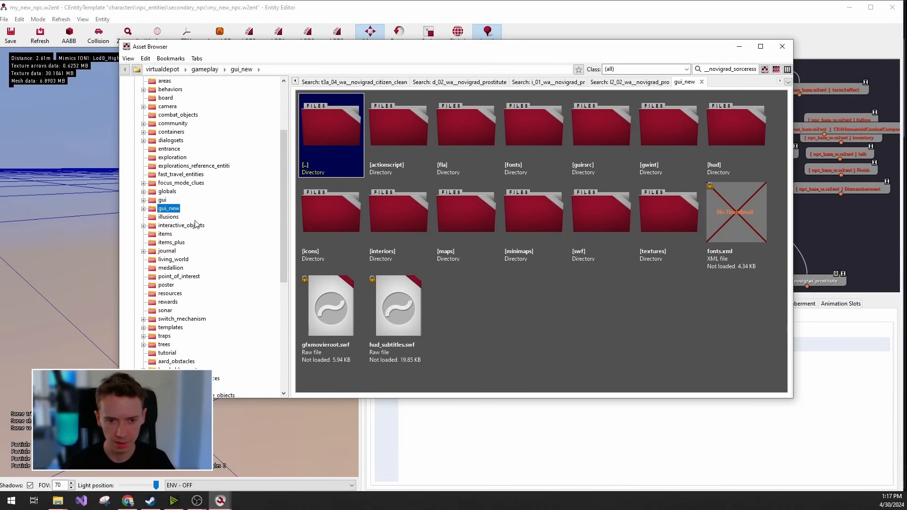
click(161, 132)
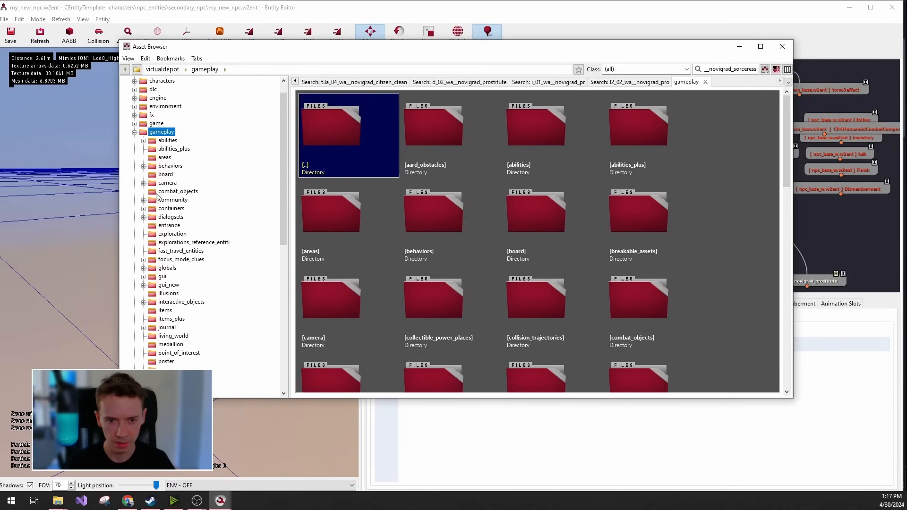
click(170, 259)
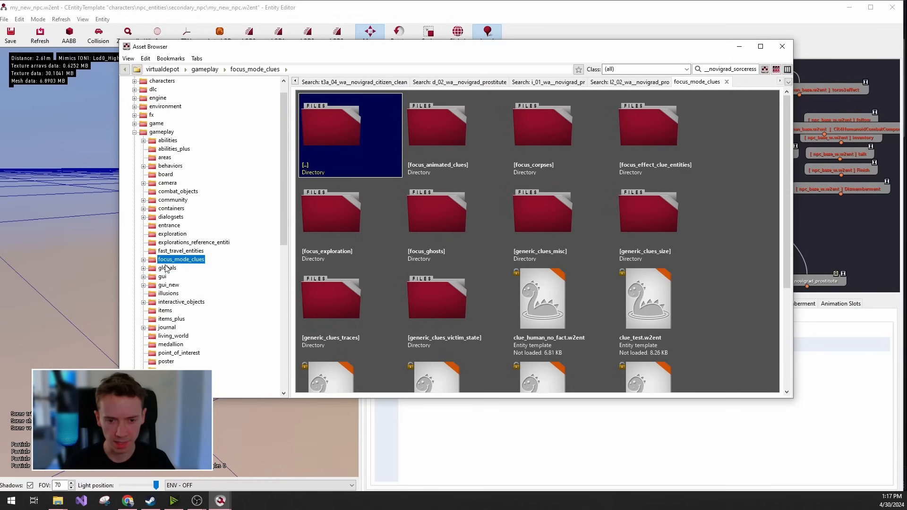
click(167, 268)
scroll(620, 172, down, 2)
scroll(591, 203, up, 2)
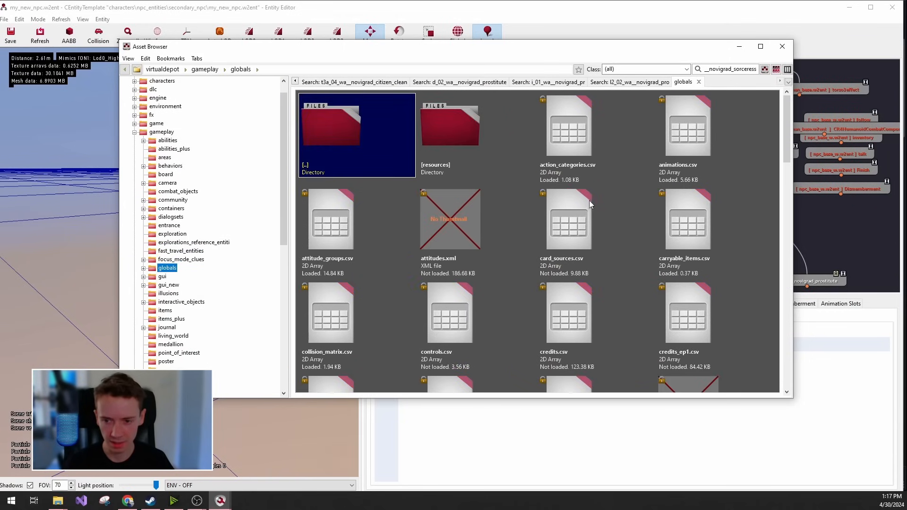
scroll(568, 230, down, 6)
scroll(502, 274, down, 2)
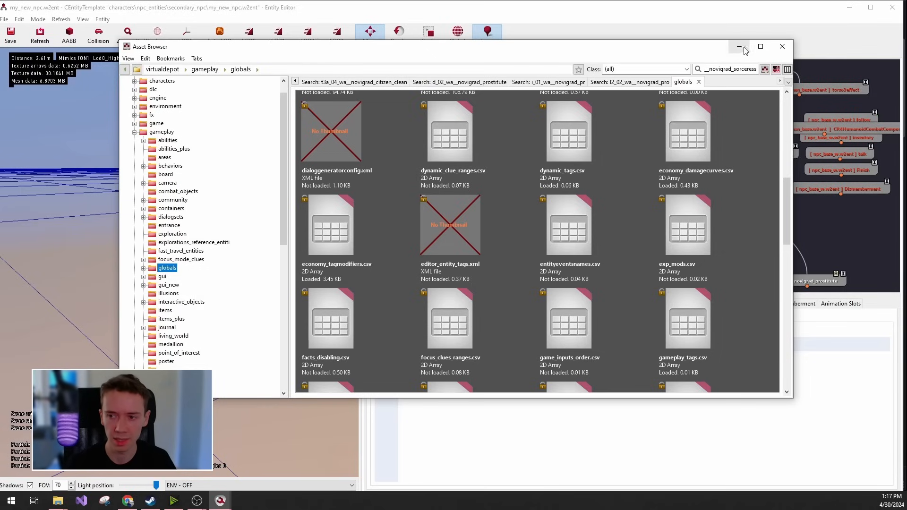
click(781, 46)
Assign the WITCH BREWESS voicetag to my_new_npc_appear1 and return to the appearance's template list.
click(481, 361)
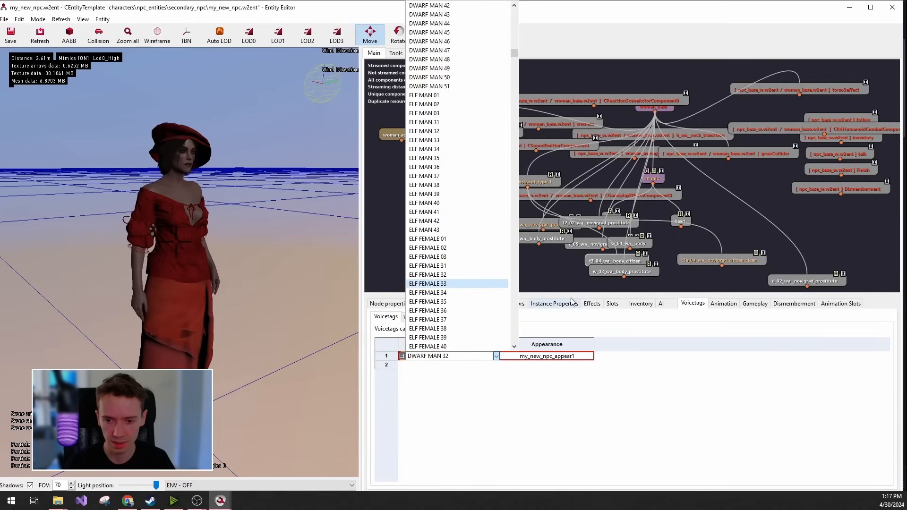
click(472, 347)
click(473, 358)
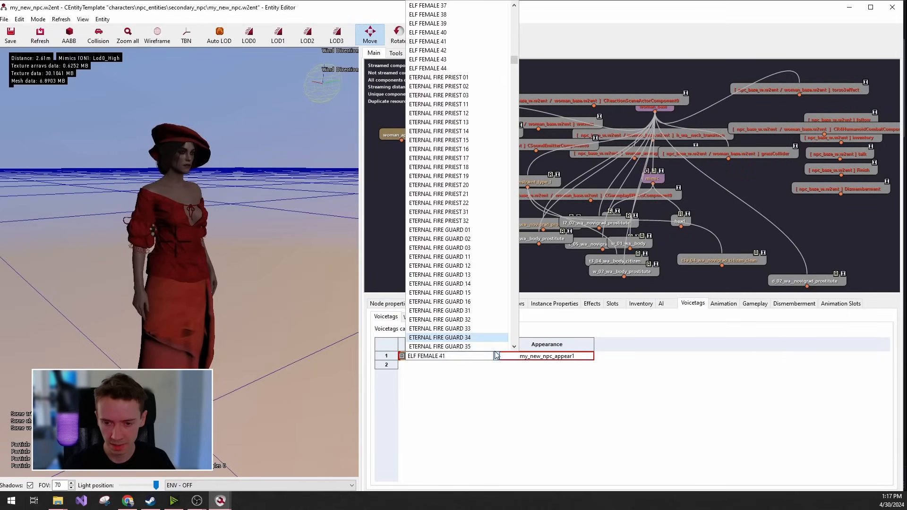
scroll(487, 212, up, 10)
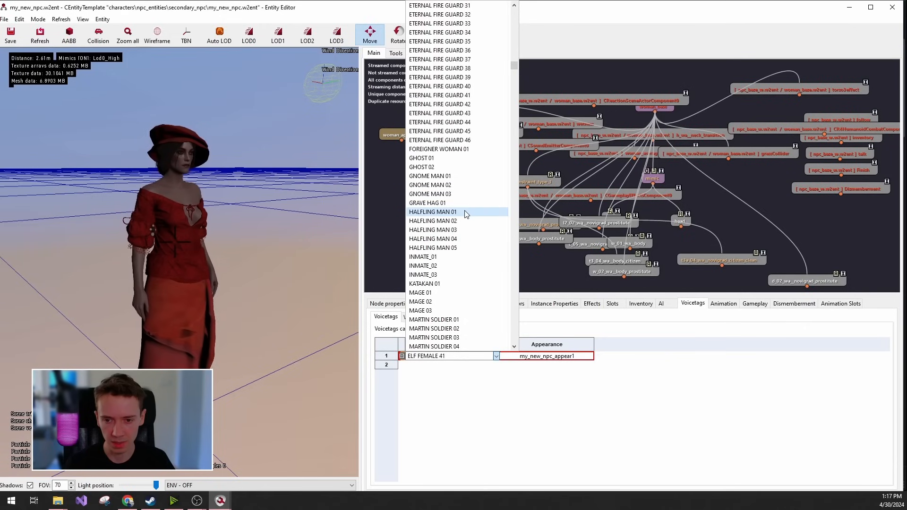
scroll(485, 199, up, 10)
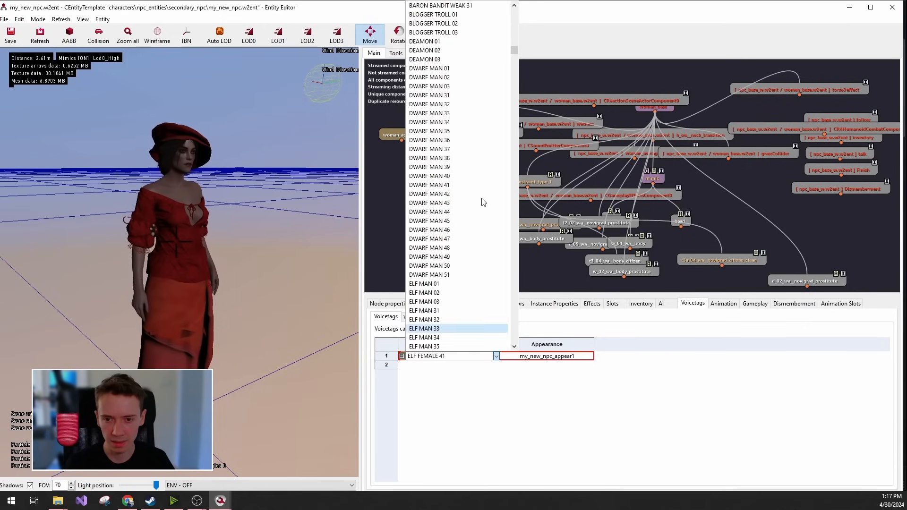
scroll(493, 148, up, 3)
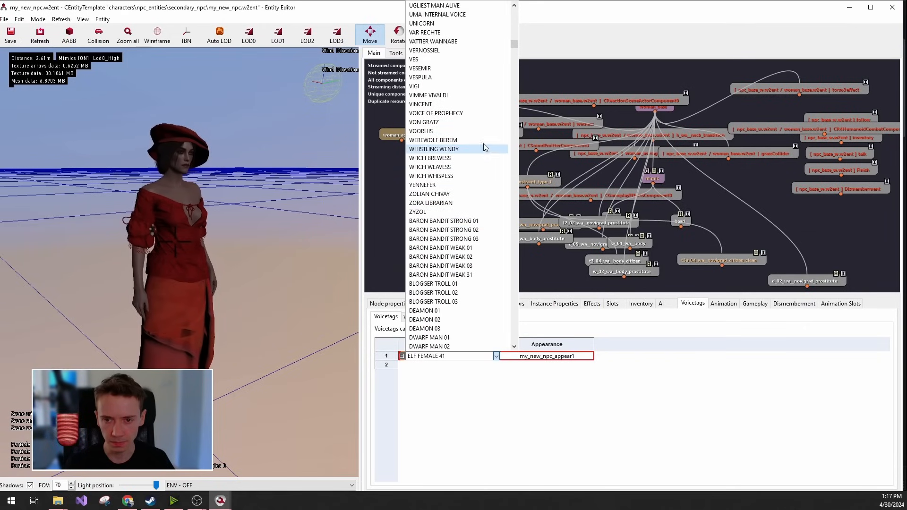
click(430, 159)
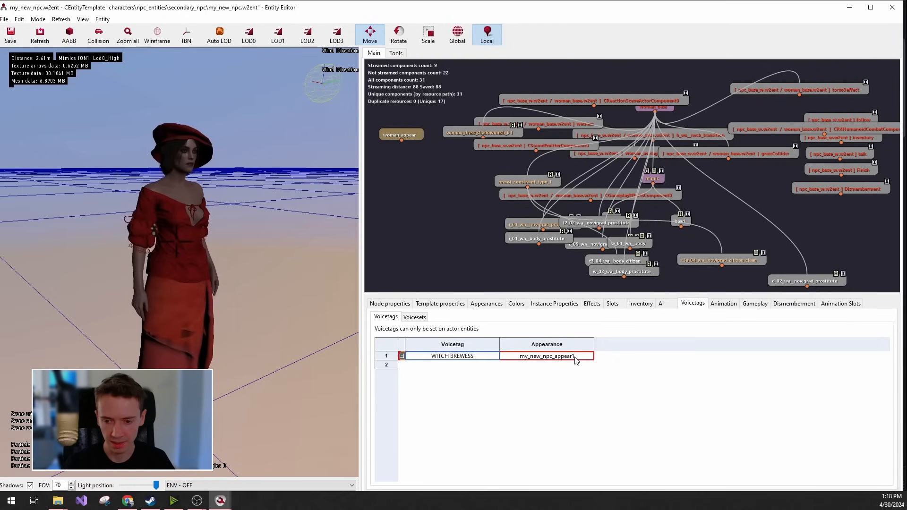
click(481, 302)
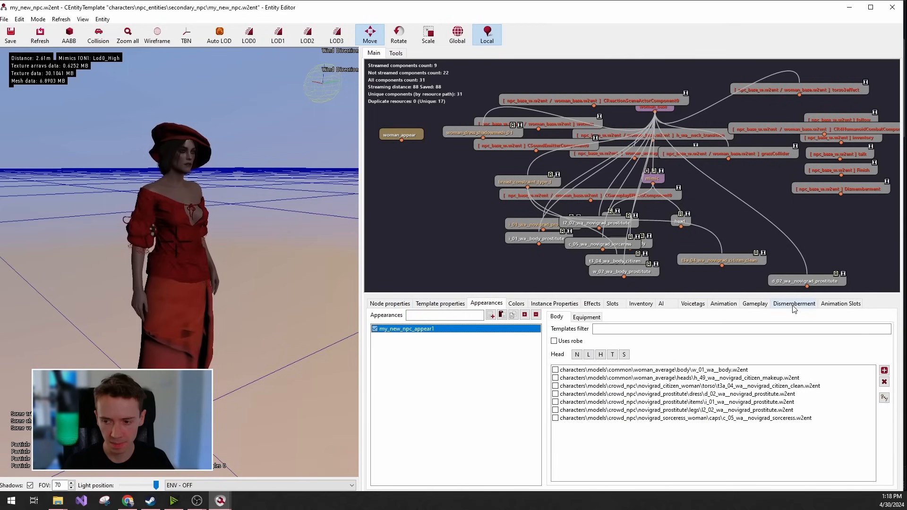
Check the voicetag assigned to my_new_npc_appear1, return to its appearance, and save the entity template.
click(694, 303)
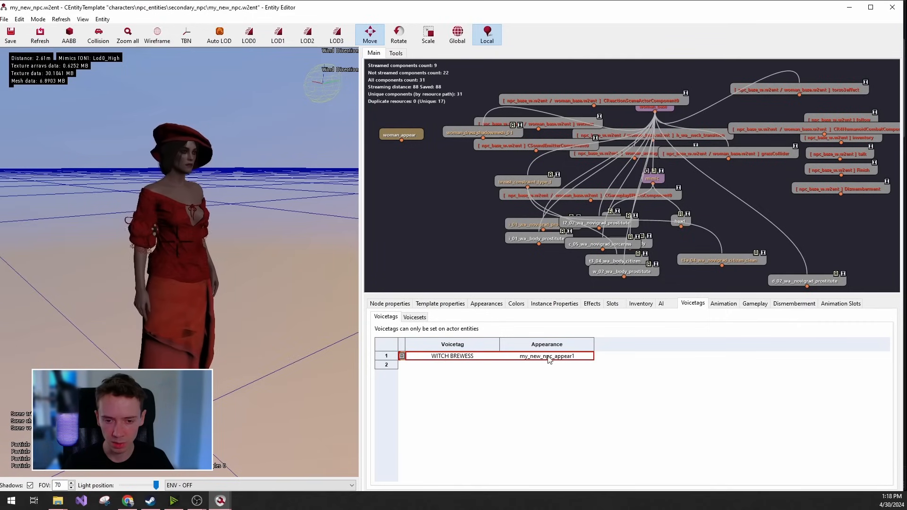
right_drag(193, 143, 215, 157)
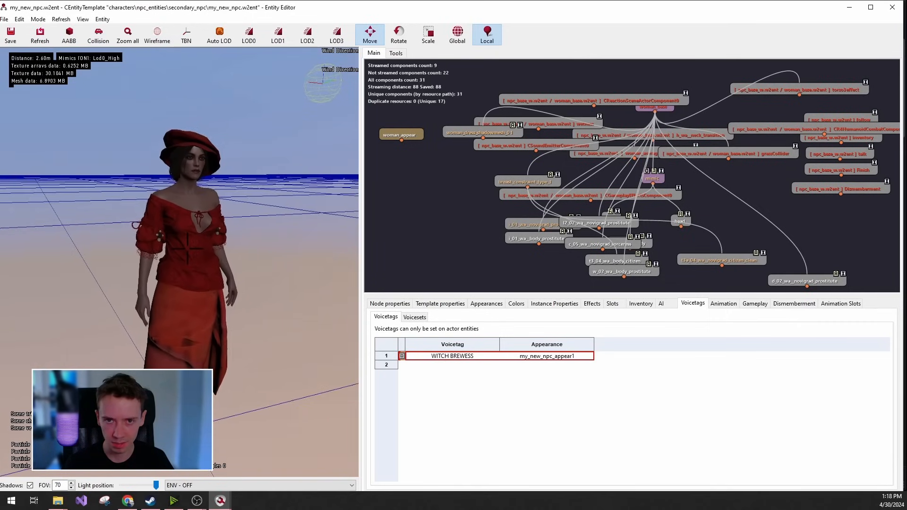
click(486, 304)
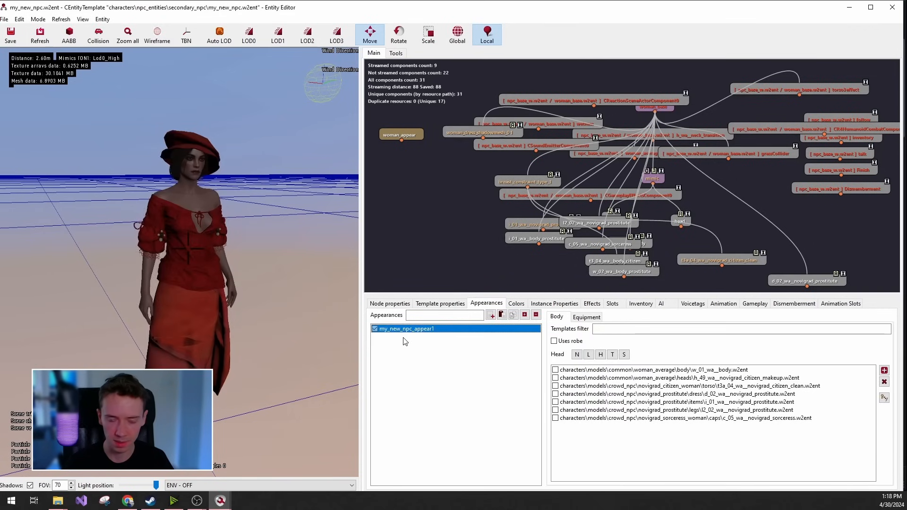
click(11, 34)
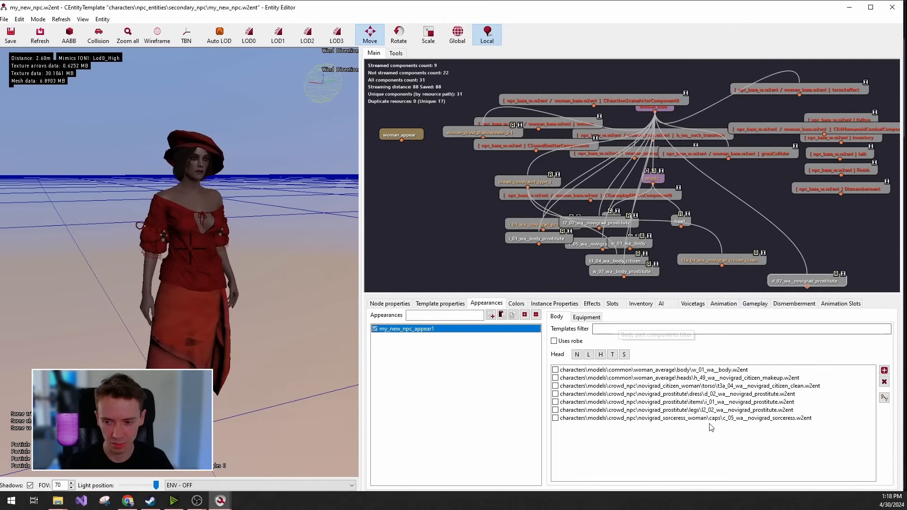
Look through the cap, legs, items and dress templates that make up my_new_npc_appear1.
click(725, 419)
click(728, 410)
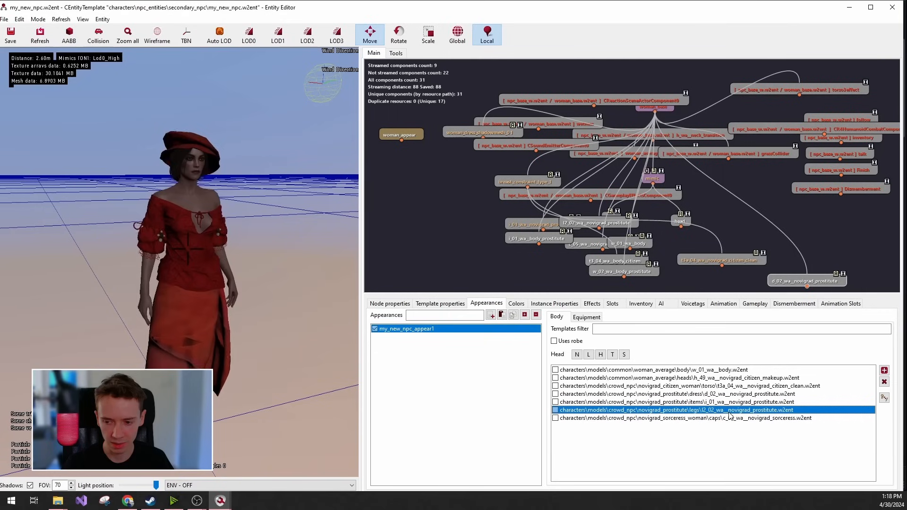
click(731, 403)
click(738, 395)
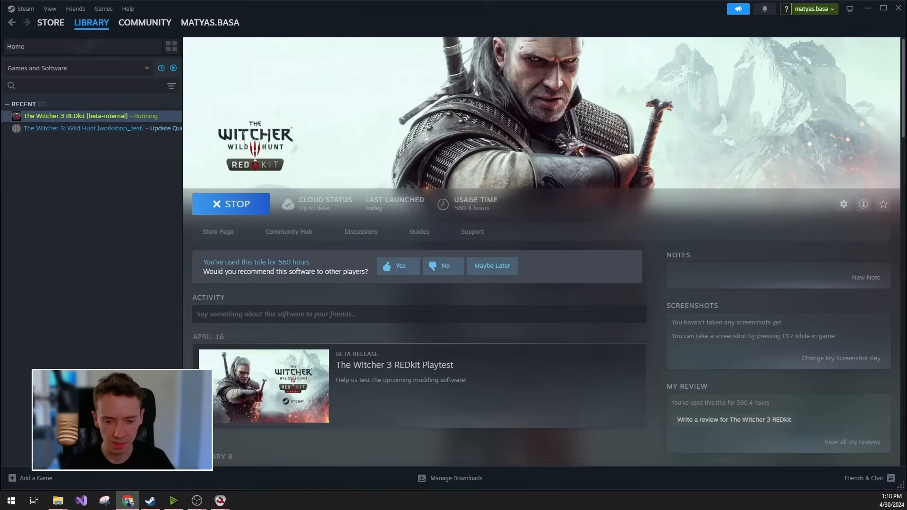
In the novigrad world, create a non-static layer named npc_test with the Communities build tag.
mouse_move(220, 500)
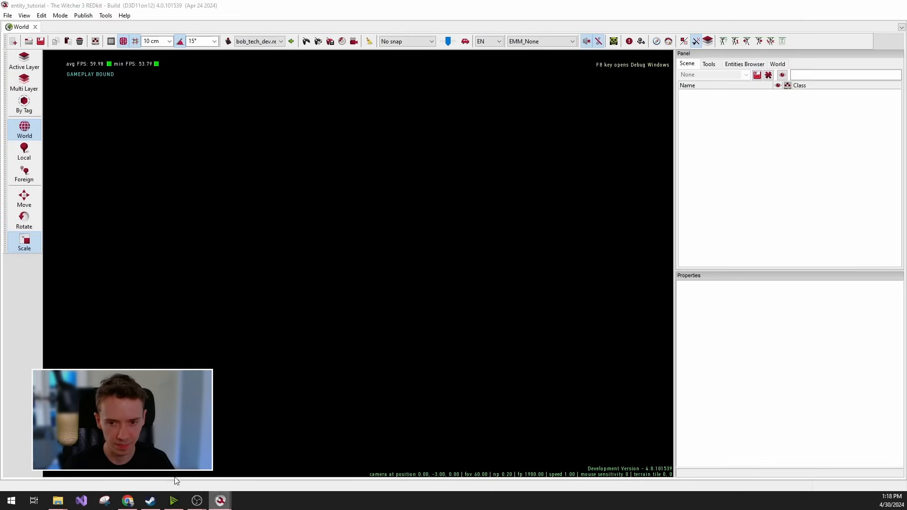
click(709, 64)
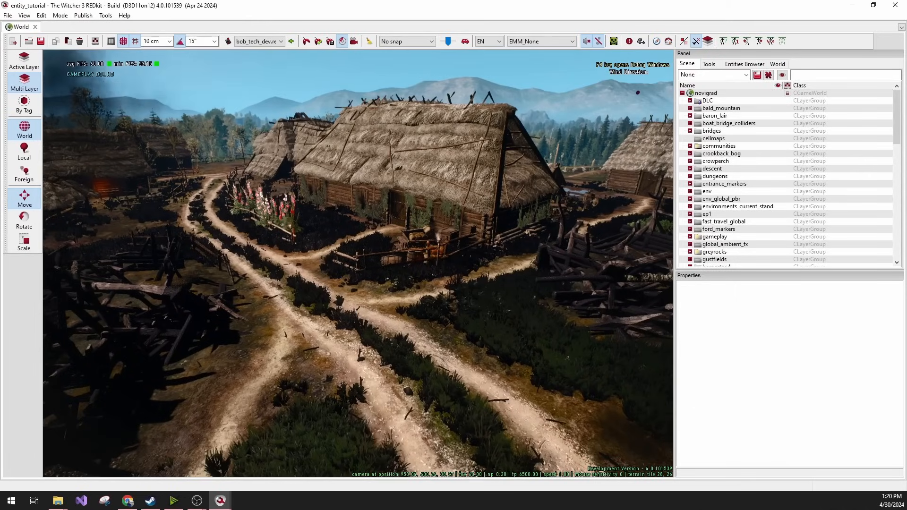
mouse_move(478, 354)
right_down()
mouse_move(667, 354)
mouse_move(463, 359)
right_up()
mouse_move(357, 263)
middle_down()
mouse_move(357, 358)
mouse_move(357, 277)
middle_up()
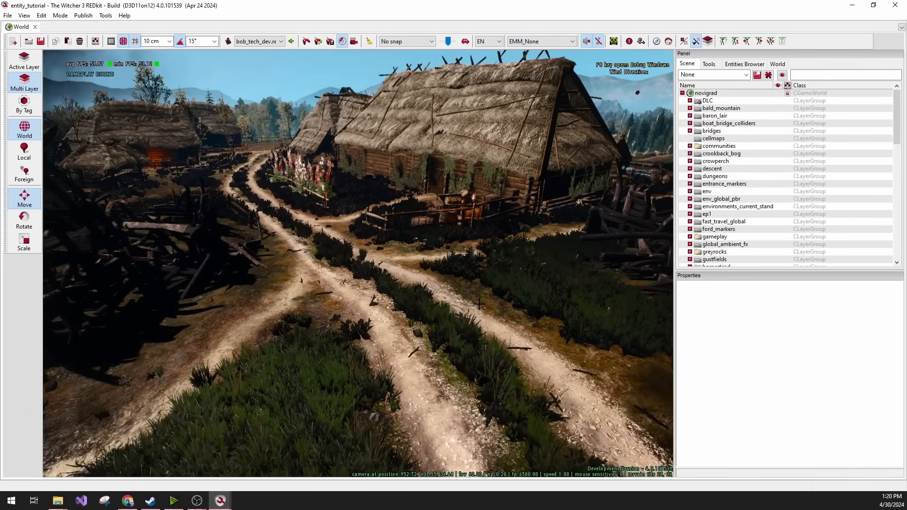
drag(433, 289, 425, 255)
right_click(715, 93)
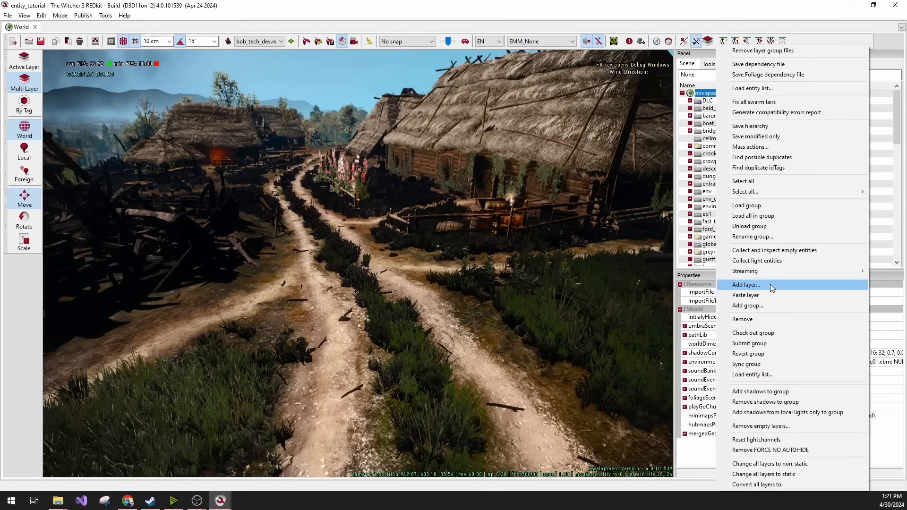
click(769, 285)
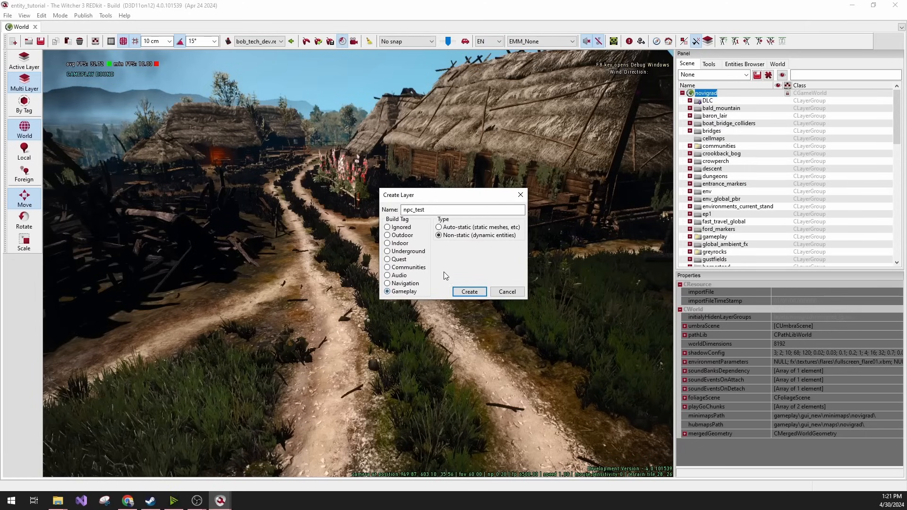
click(408, 267)
click(469, 292)
With the npc_test layer selected, place my_new_npc.w2ent from the secondary_npc folder on the dirt path near the thatched house.
scroll(802, 203, down, 6)
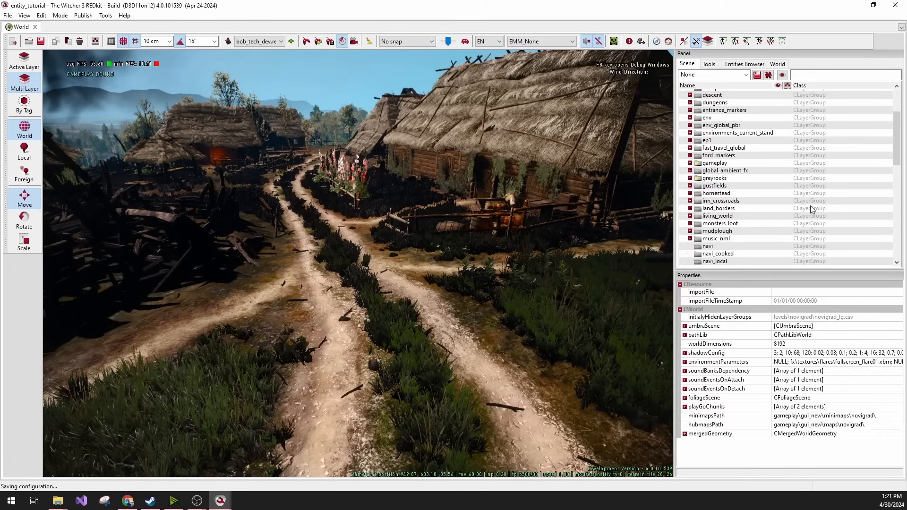
scroll(807, 221, down, 5)
scroll(756, 237, down, 5)
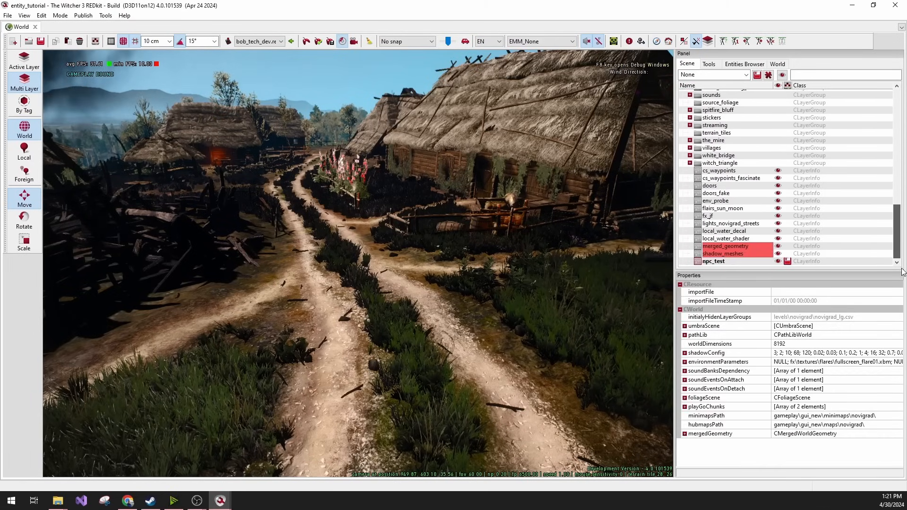
click(712, 261)
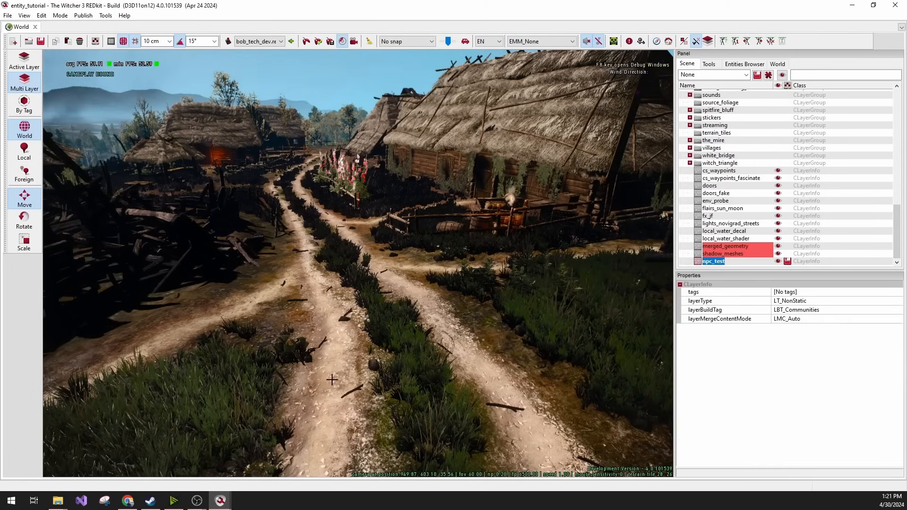
mouse_move(220, 499)
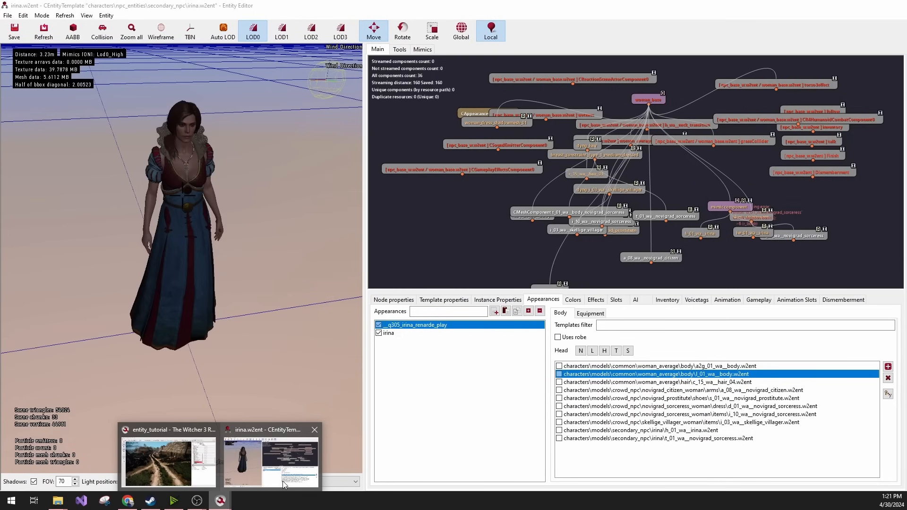
click(282, 481)
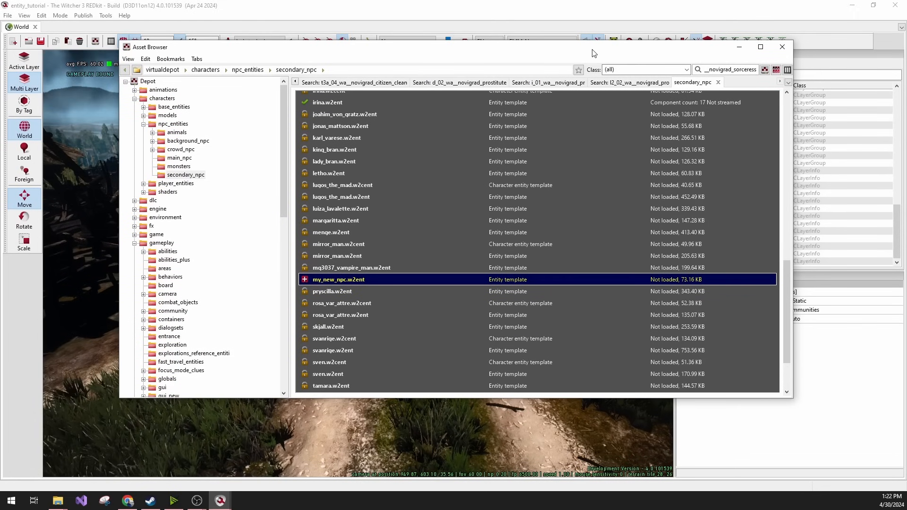
drag(593, 52, 289, 74)
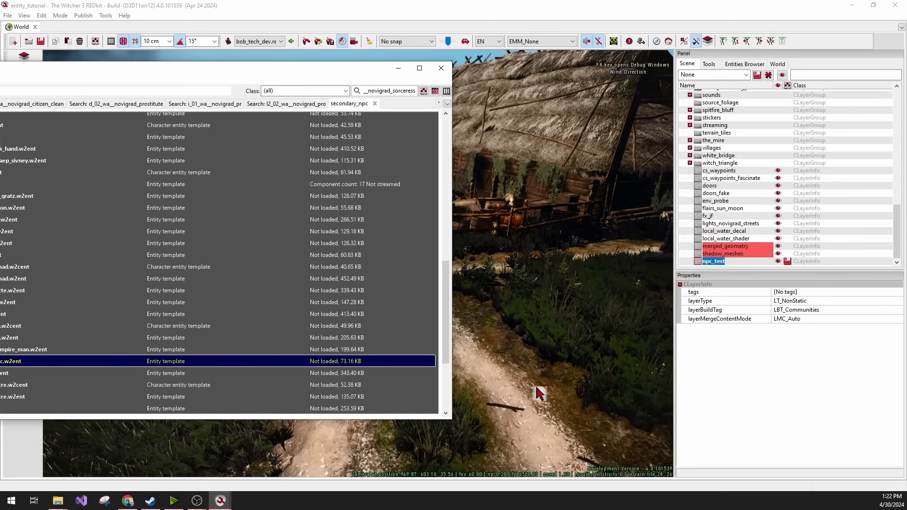
drag(526, 389, 526, 389)
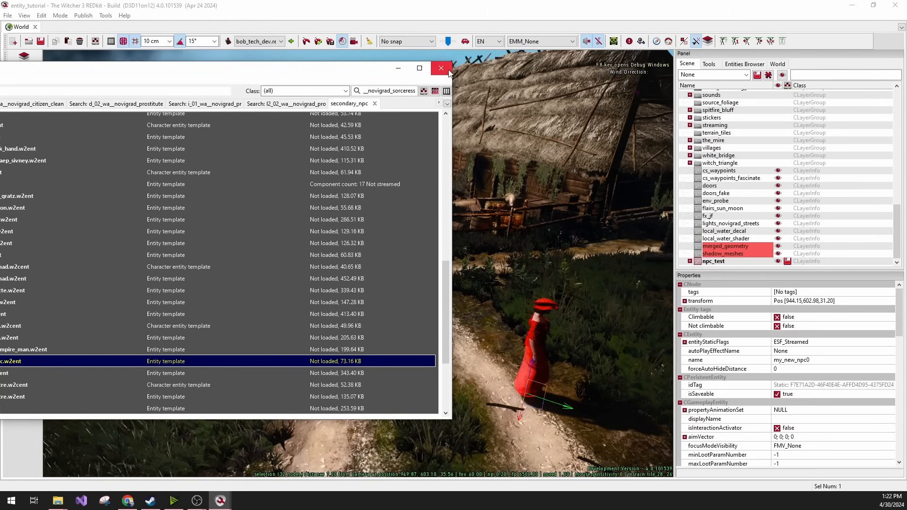
click(398, 68)
Examine the placed NPC in the village scene, viewing her up close from the front.
click(725, 262)
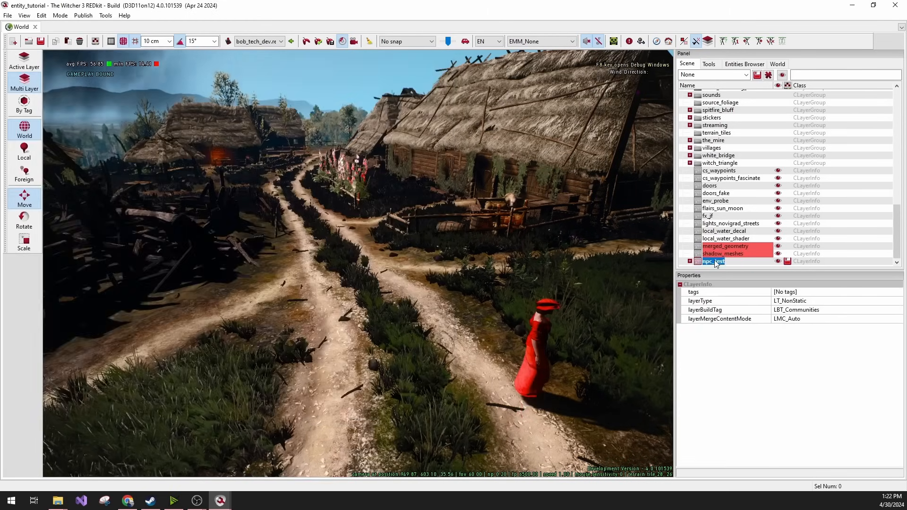
mouse_move(646, 365)
right_down()
mouse_move(670, 373)
mouse_move(657, 373)
right_up()
key(w)
key(d)
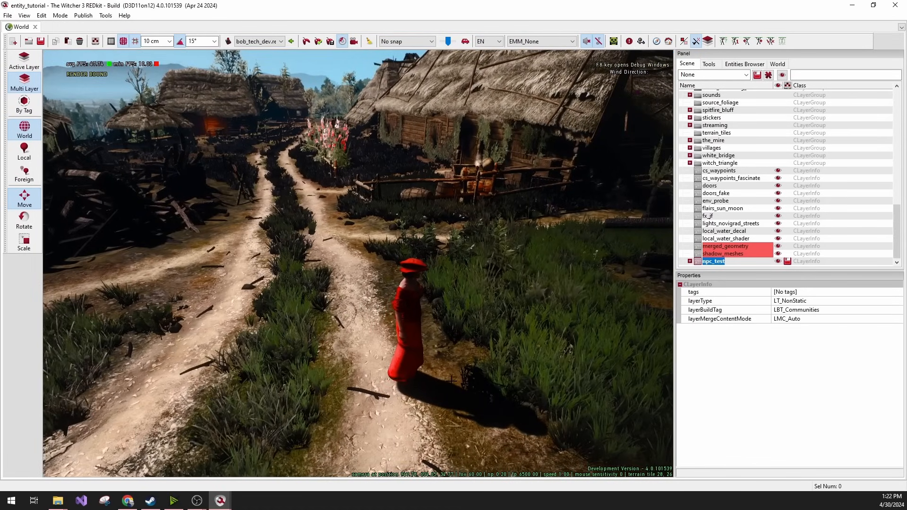
right_drag(357, 263, 264, 222)
key(w)
key(w)
key(s)
right_drag(358, 263, 503, 330)
key(s)
key(w)
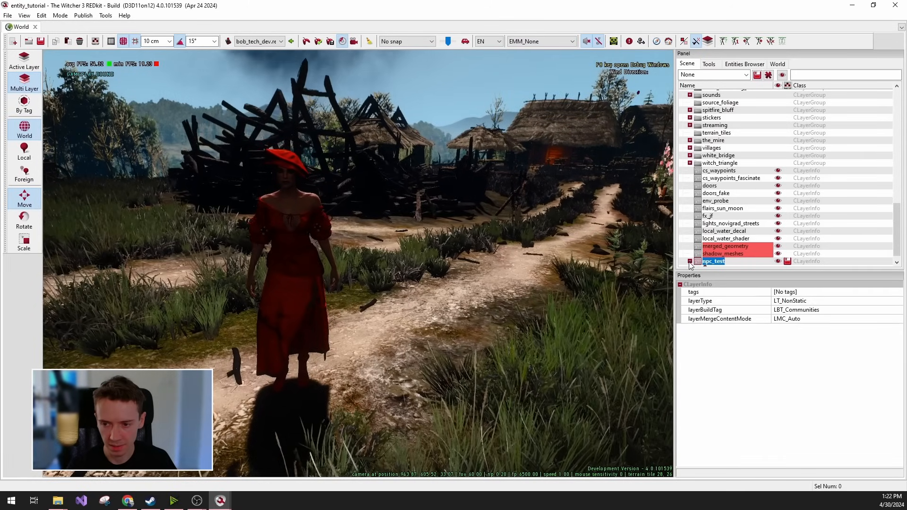
Select the placed NPC entity inside the npc_test layer and examine her from several angles and distances.
click(728, 264)
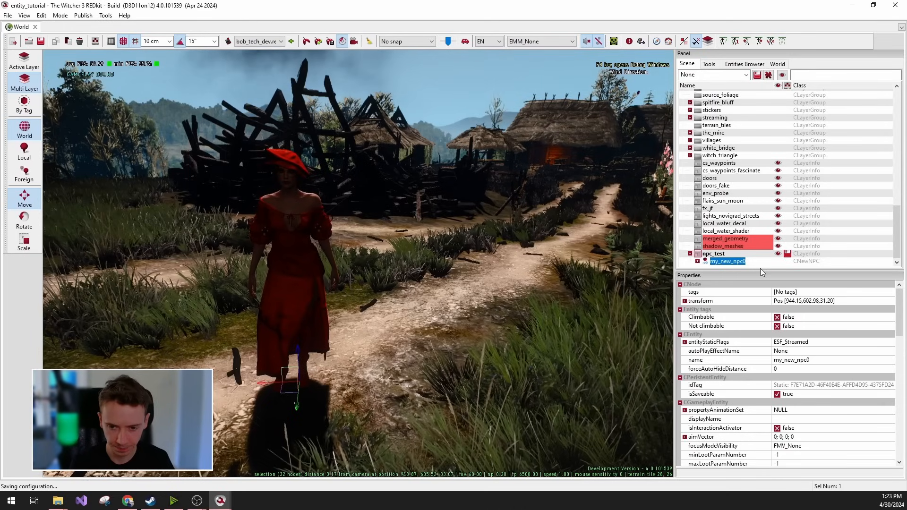
right_drag(358, 263, 283, 263)
key(s)
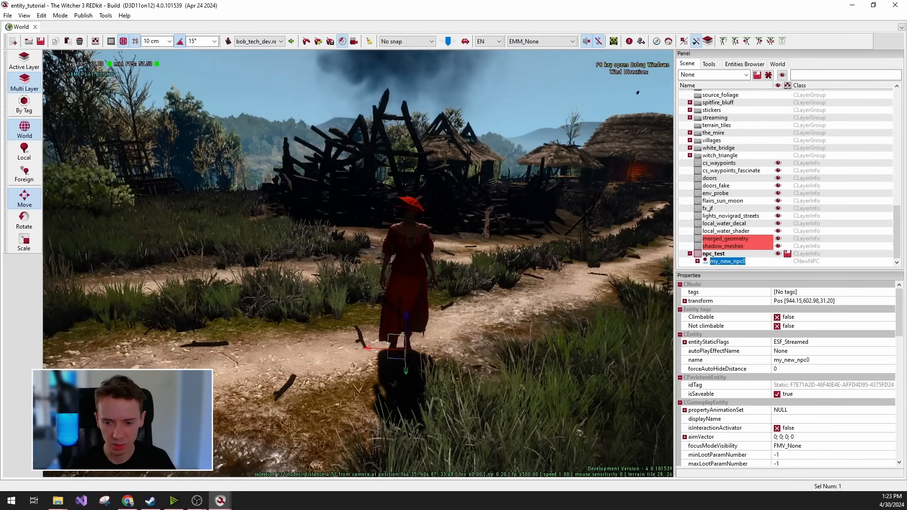
right_drag(358, 263, 430, 263)
key(s)
key(s)
key(d)
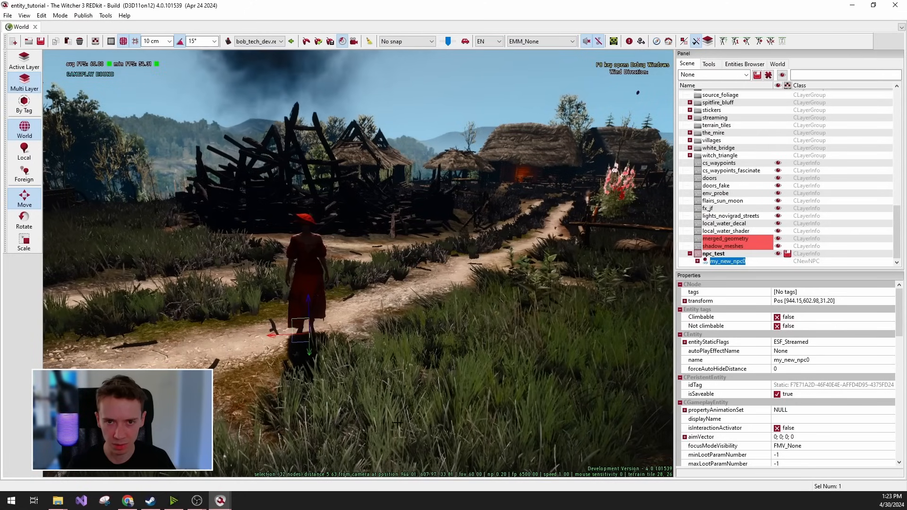
right_drag(359, 103, 293, 108)
key(w)
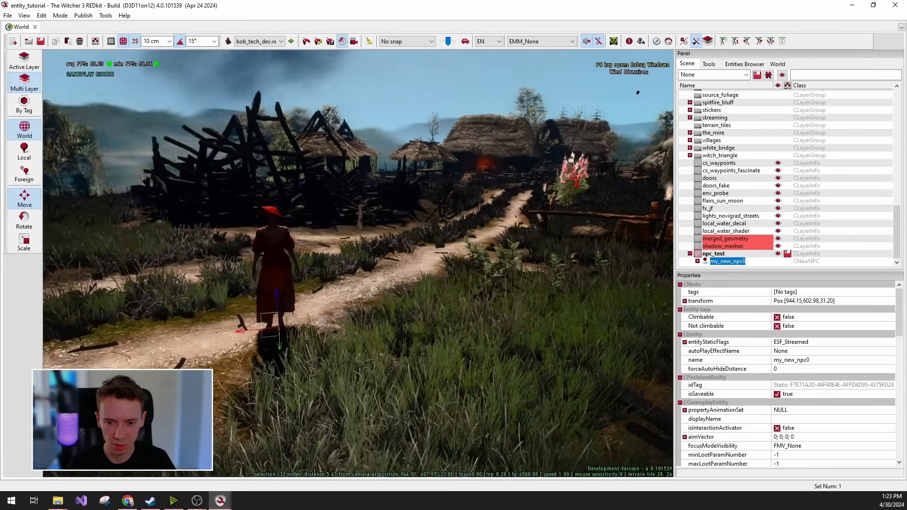
right_drag(406, 301, 406, 406)
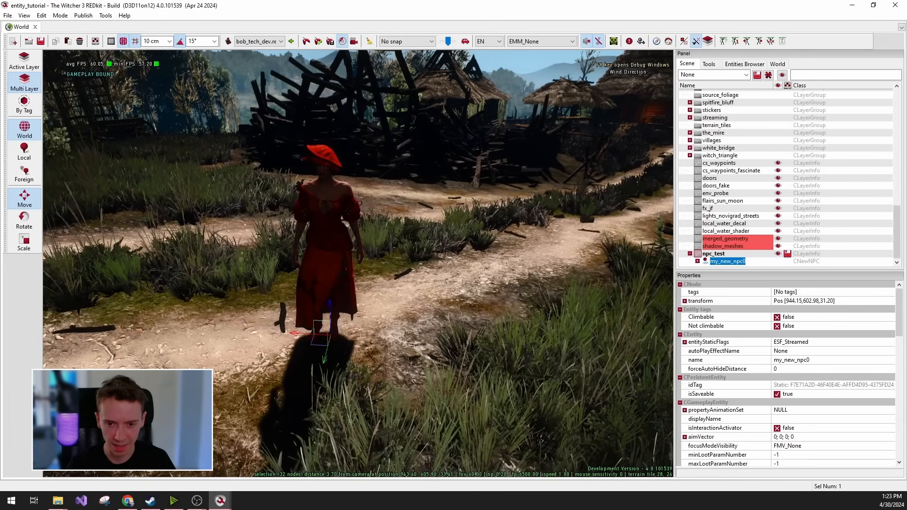
key(s)
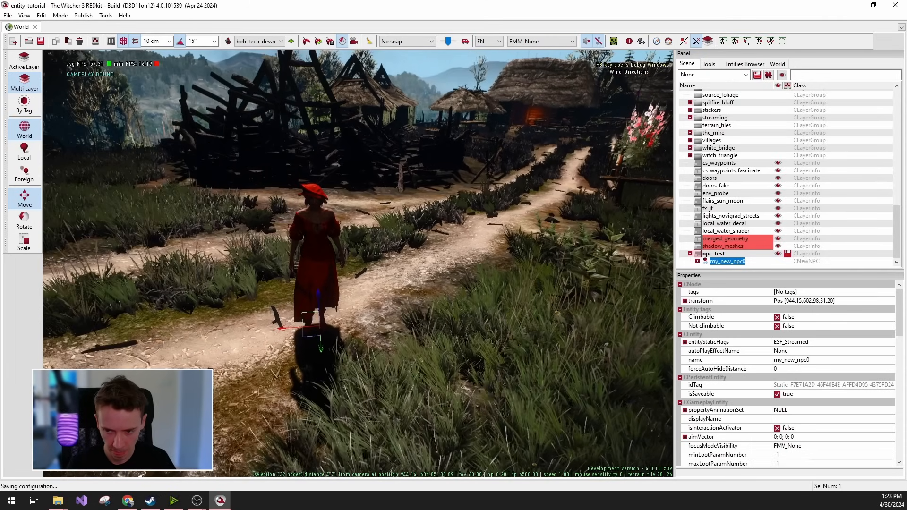
right_drag(396, 332, 349, 317)
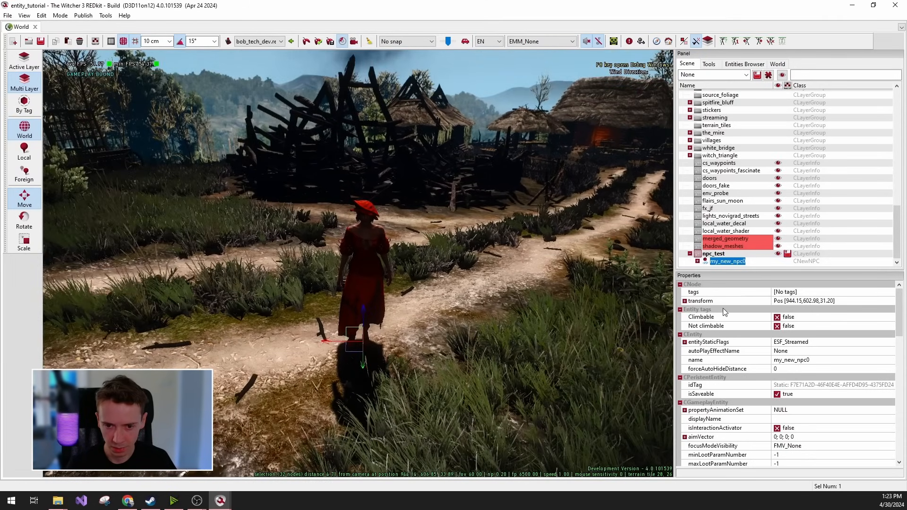
click(719, 262)
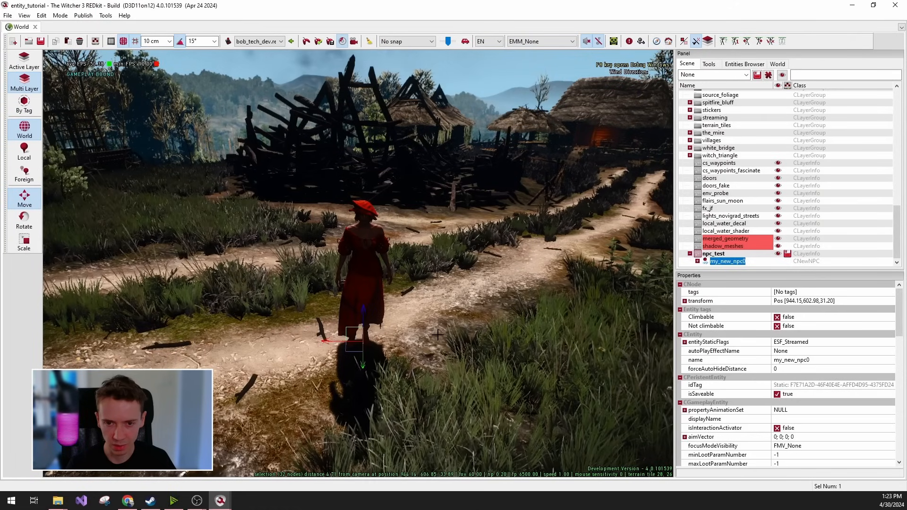
right_drag(443, 347, 485, 365)
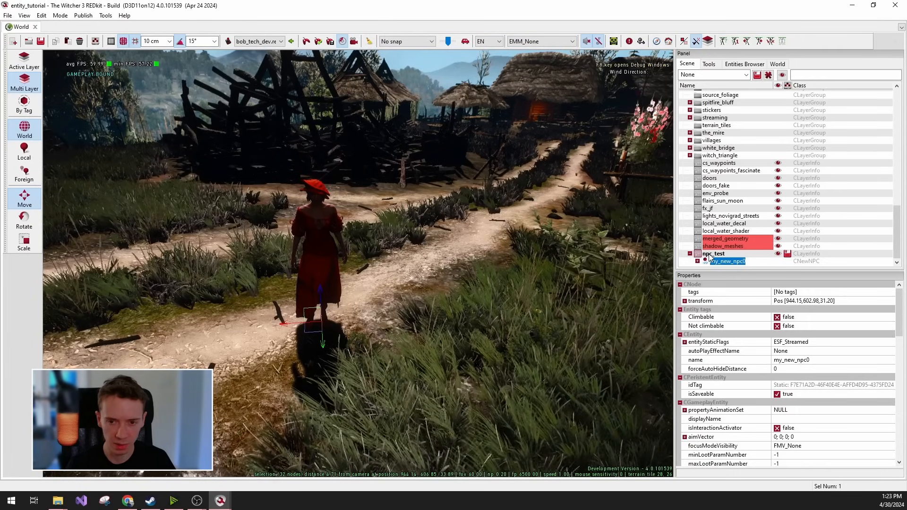
right_drag(357, 263, 566, 236)
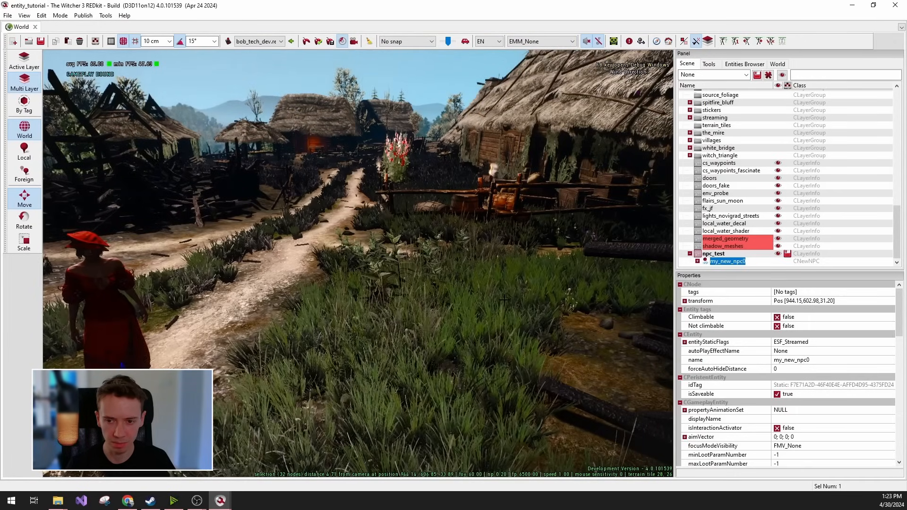
right_drag(357, 263, 217, 314)
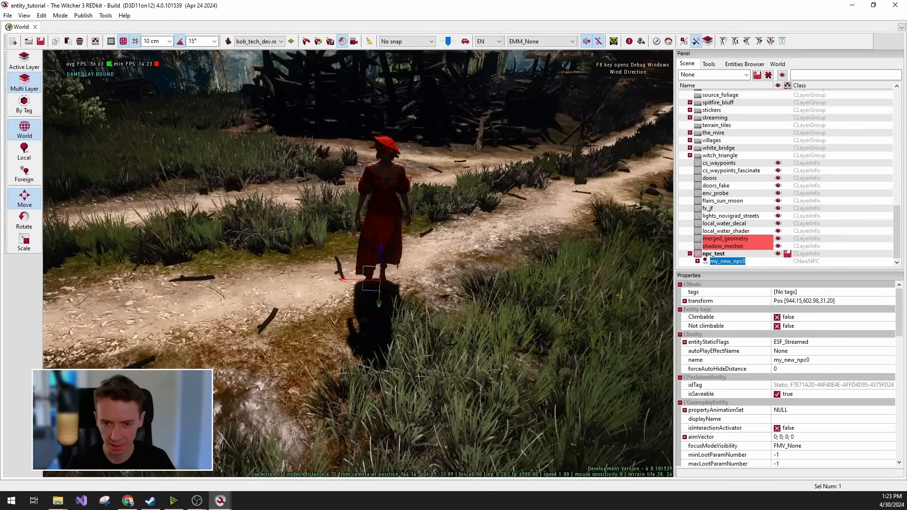
right_drag(491, 330, 509, 281)
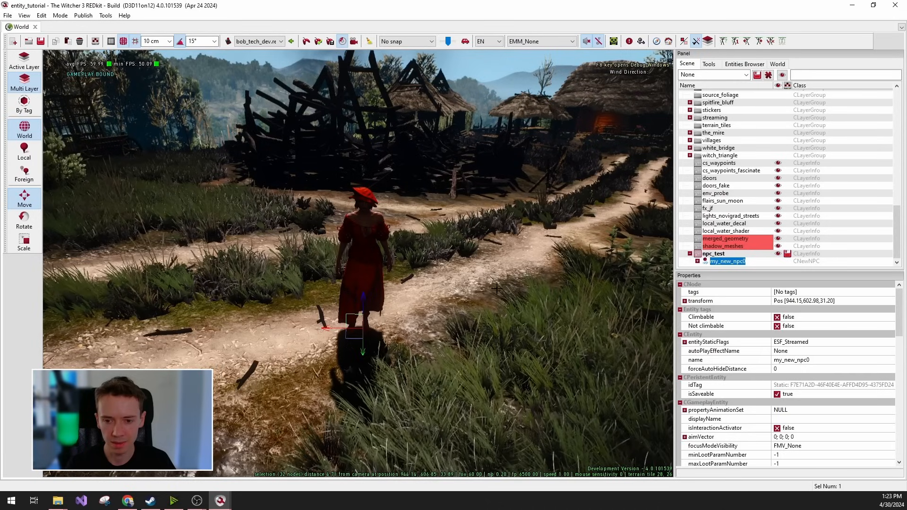
right_drag(457, 393, 520, 339)
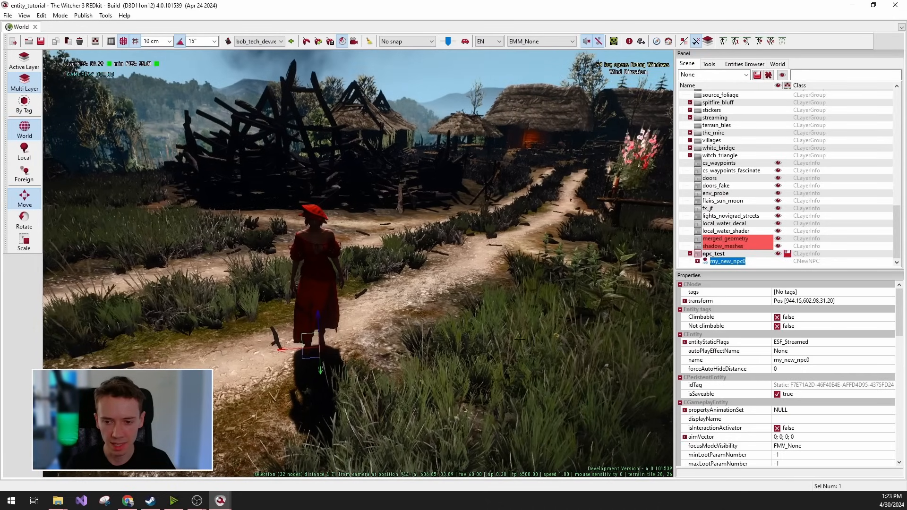
click(713, 254)
click(722, 261)
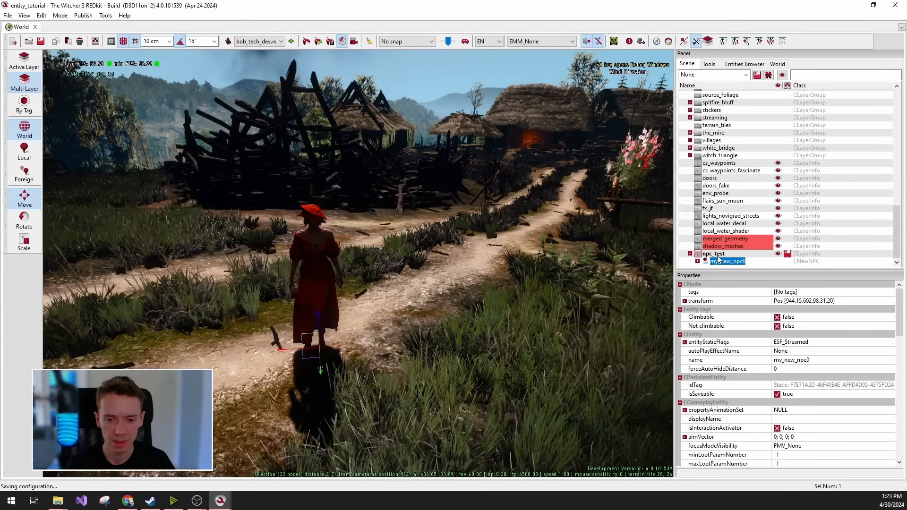
drag(400, 316, 381, 255)
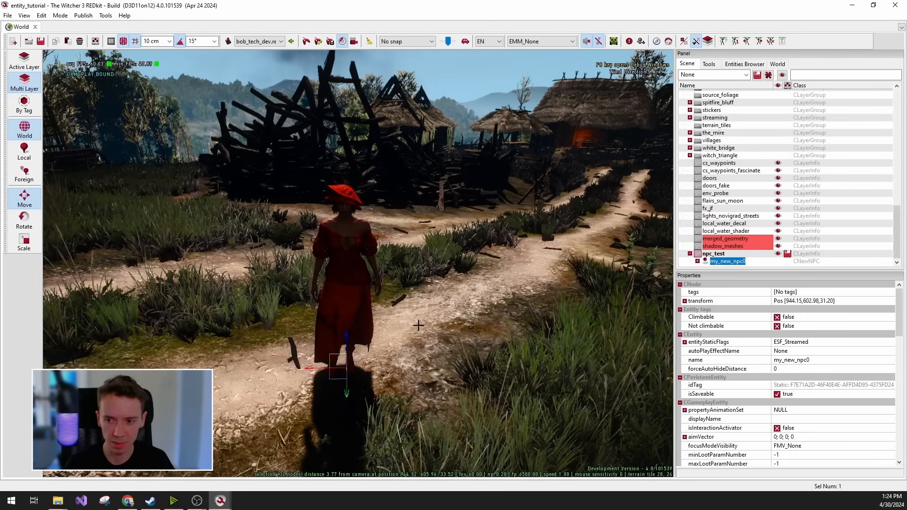
click(722, 261)
click(714, 253)
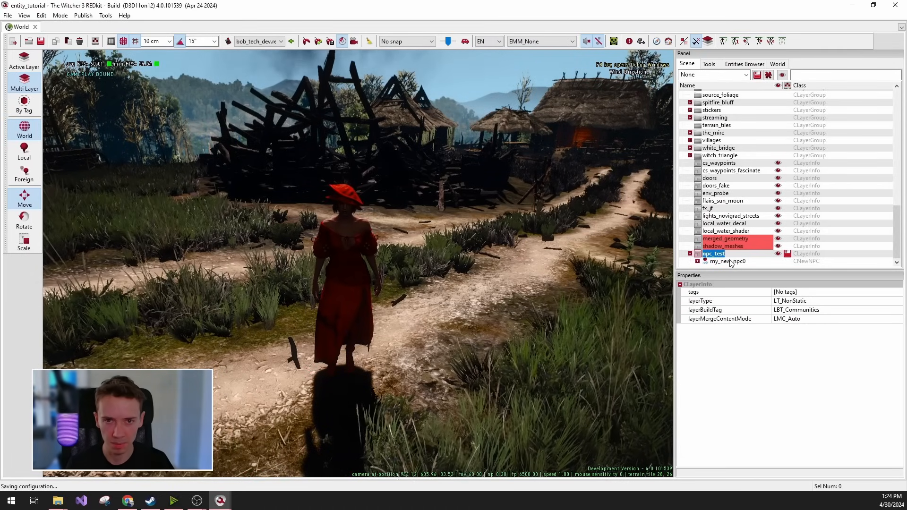
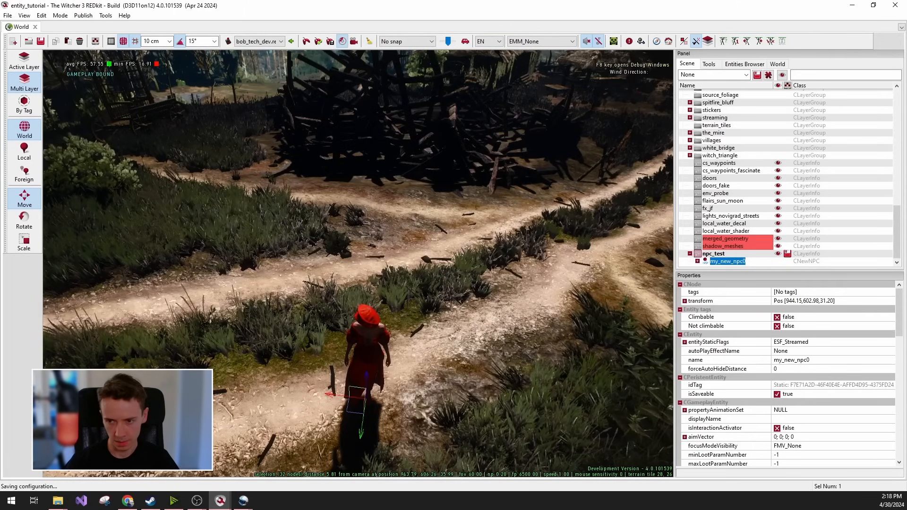
Create a non-static layer named my_encounter under the novigrad world with the Communities build tag.
scroll(724, 154, up, 1)
scroll(725, 152, up, 4)
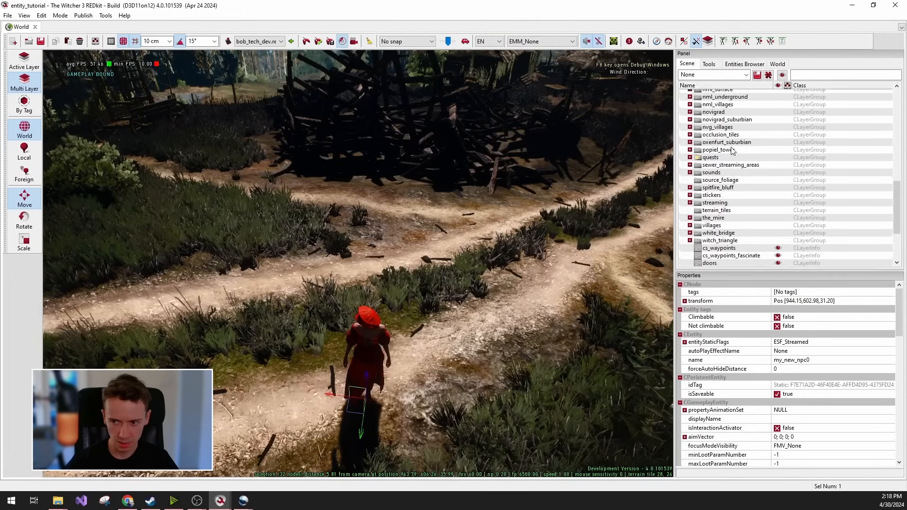
drag(896, 191, 900, 87)
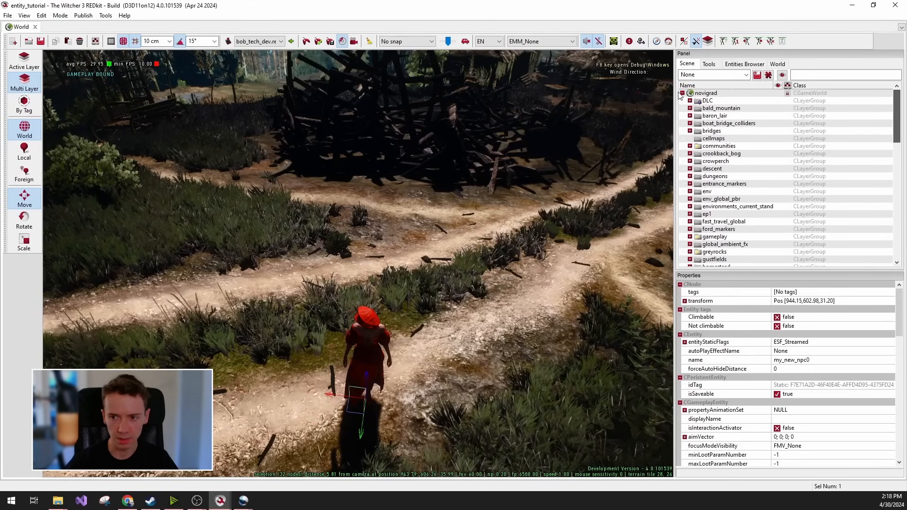
right_click(707, 94)
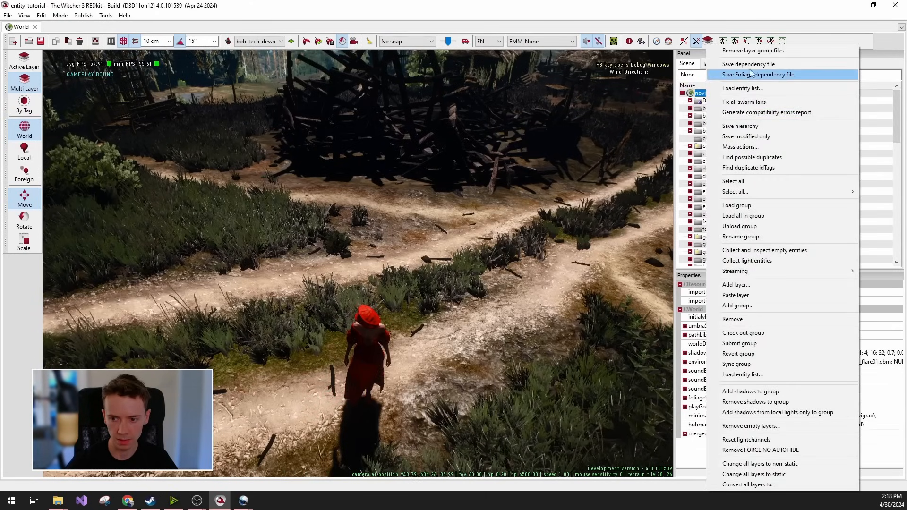
click(748, 287)
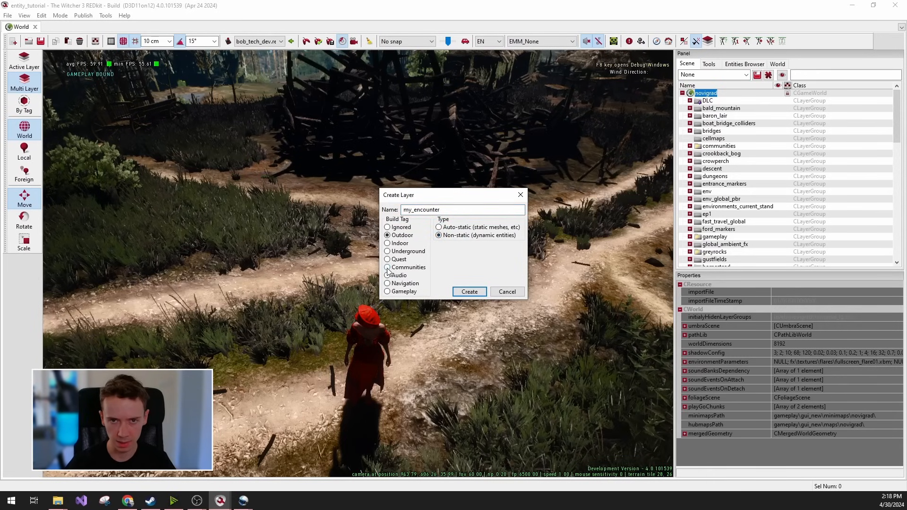
click(469, 291)
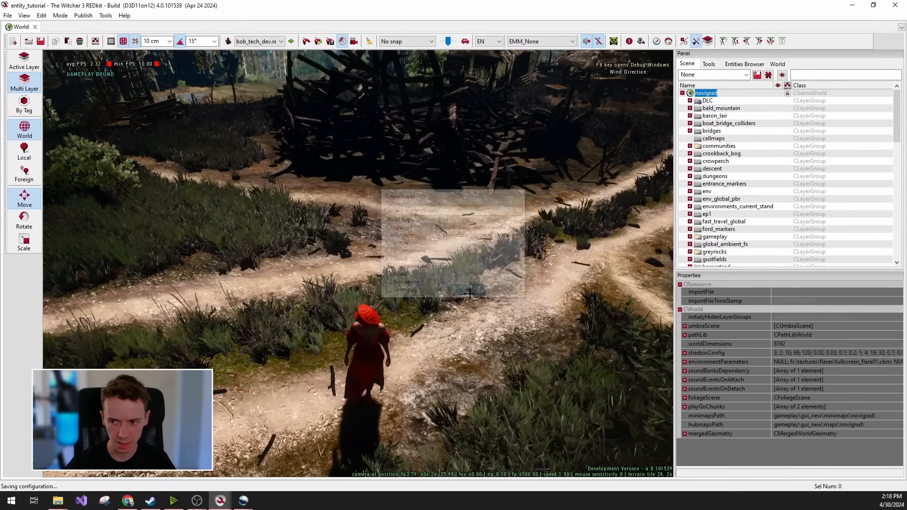
Delete the my_new_npc0 entity from the npc_test layer and confirm the deletion.
drag(900, 132, 899, 255)
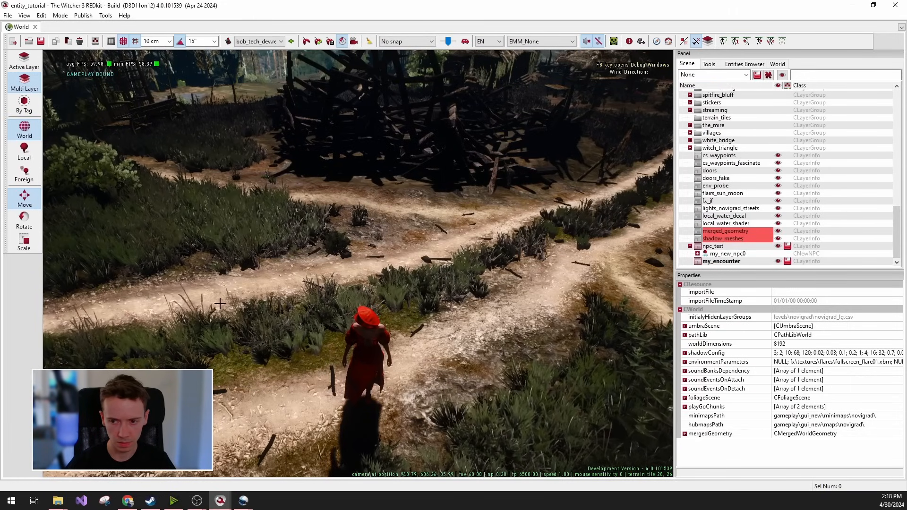
right_drag(357, 263, 415, 324)
click(735, 254)
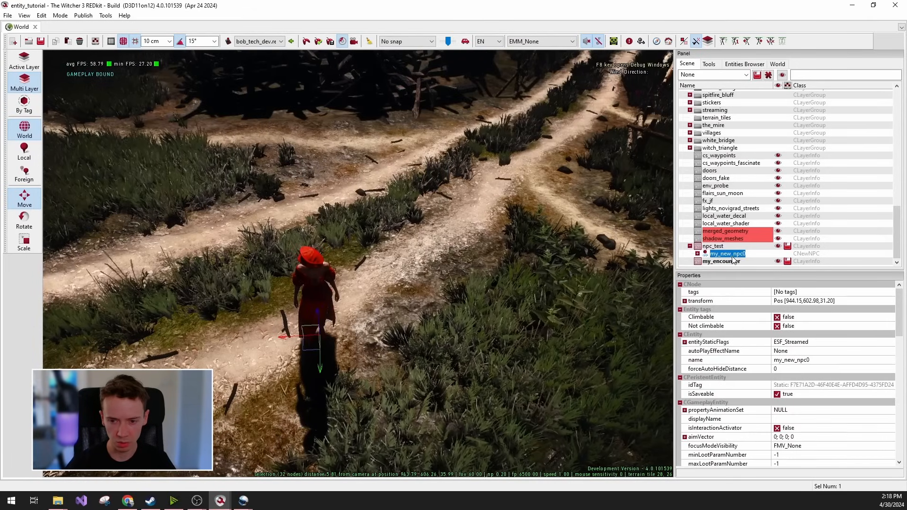
right_click(734, 256)
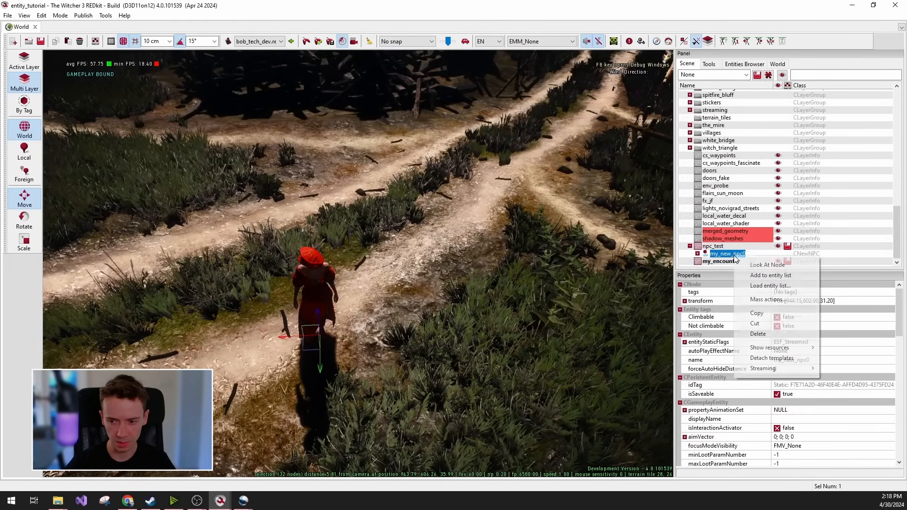
click(776, 334)
click(443, 285)
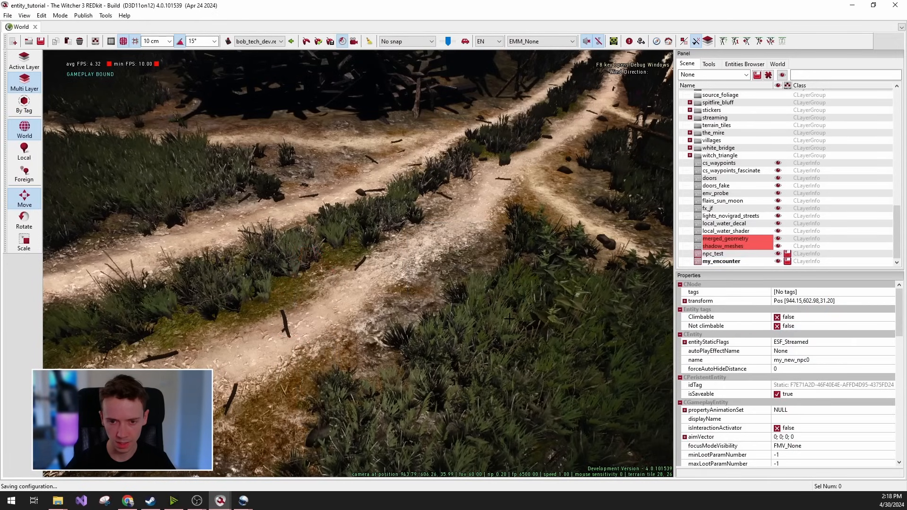
Select the my_encounter layer as the target for new entities.
right_drag(443, 285, 662, 193)
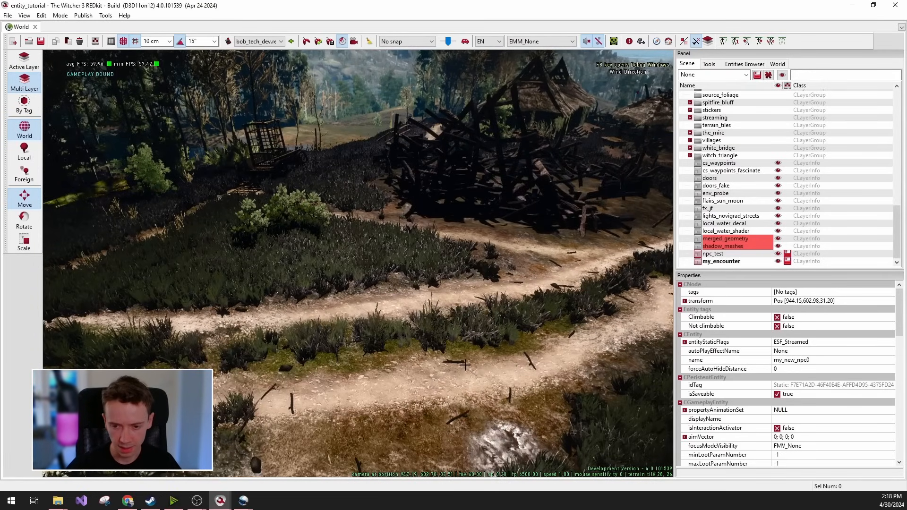
right_click(434, 237)
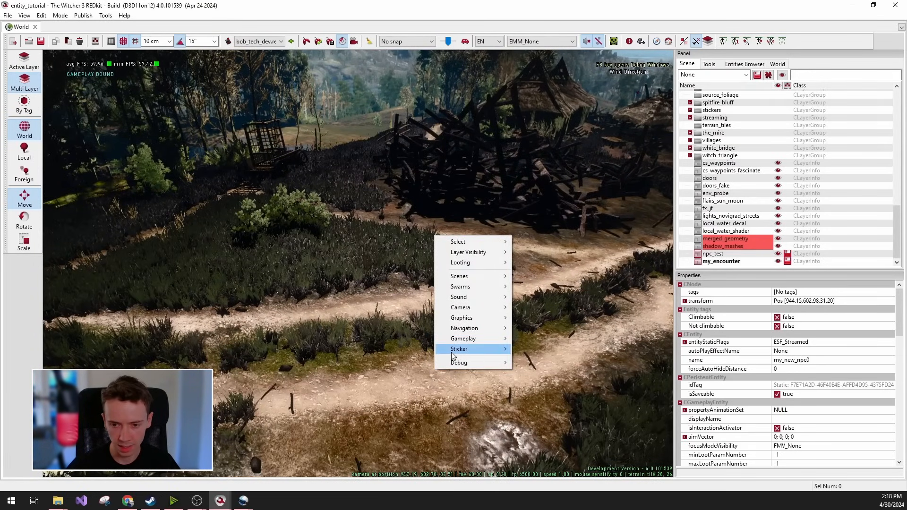
mouse_move(459, 339)
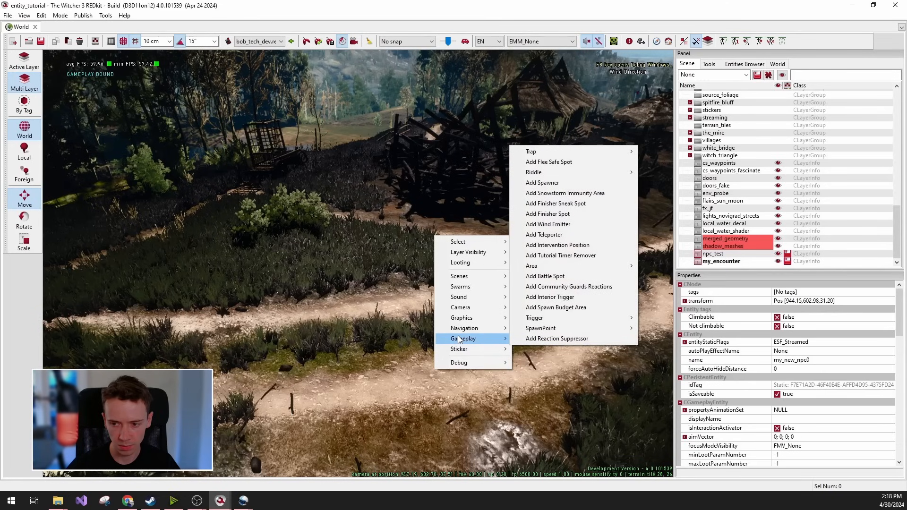
click(712, 265)
click(718, 262)
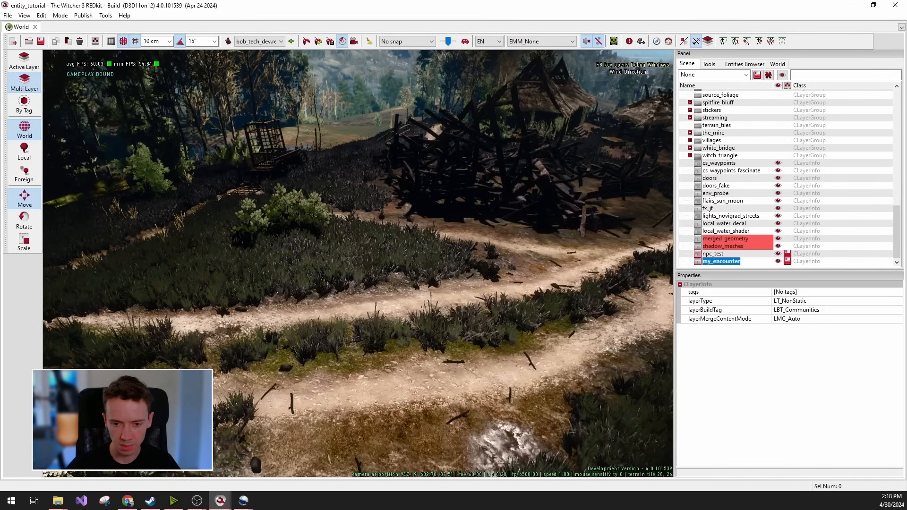
Add a gameplay Encounter Area beside the dirt path and expand the my_encounter layer to list it.
right_click(320, 232)
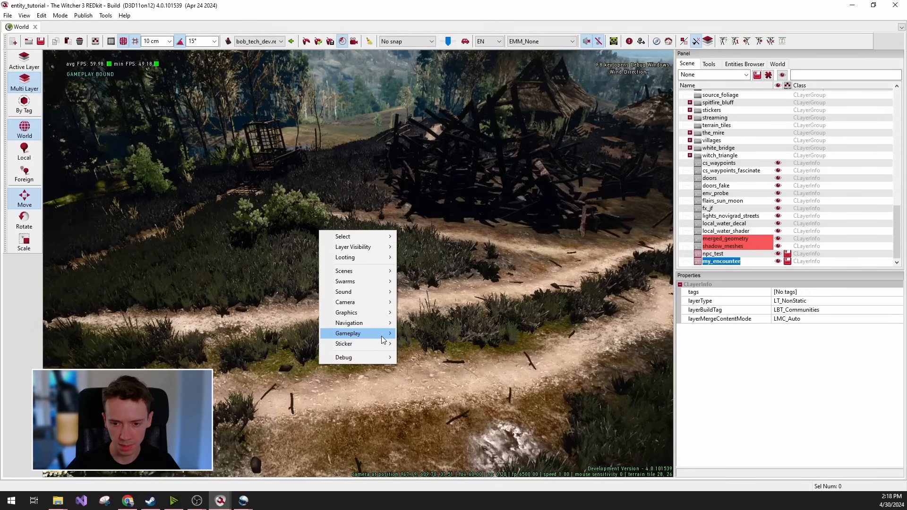
mouse_move(378, 333)
mouse_move(471, 316)
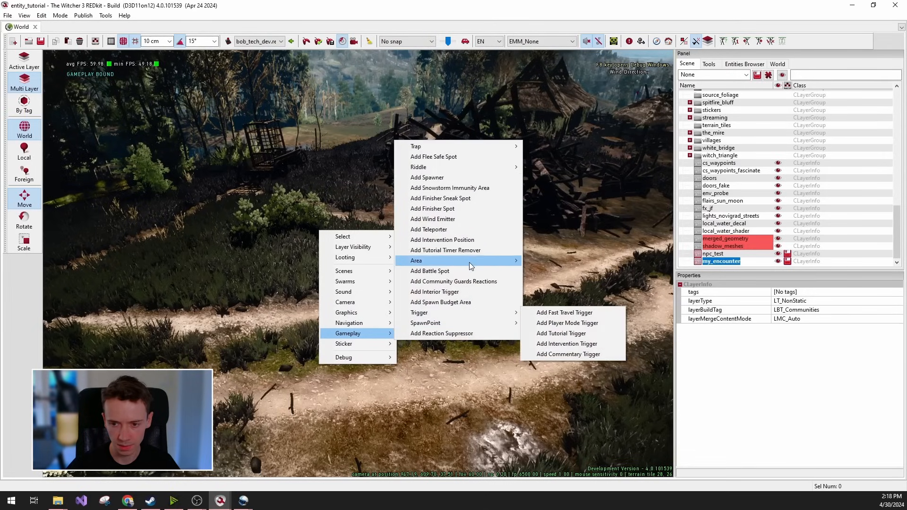
mouse_move(470, 266)
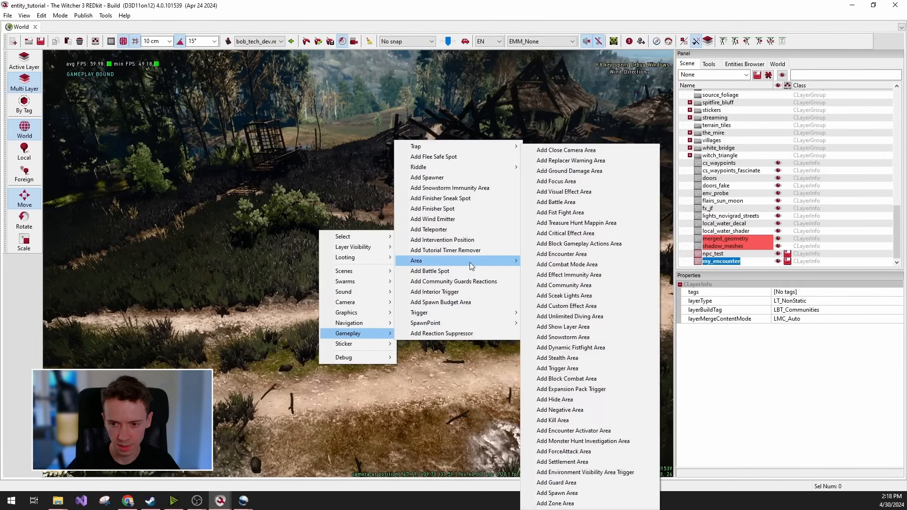
click(572, 255)
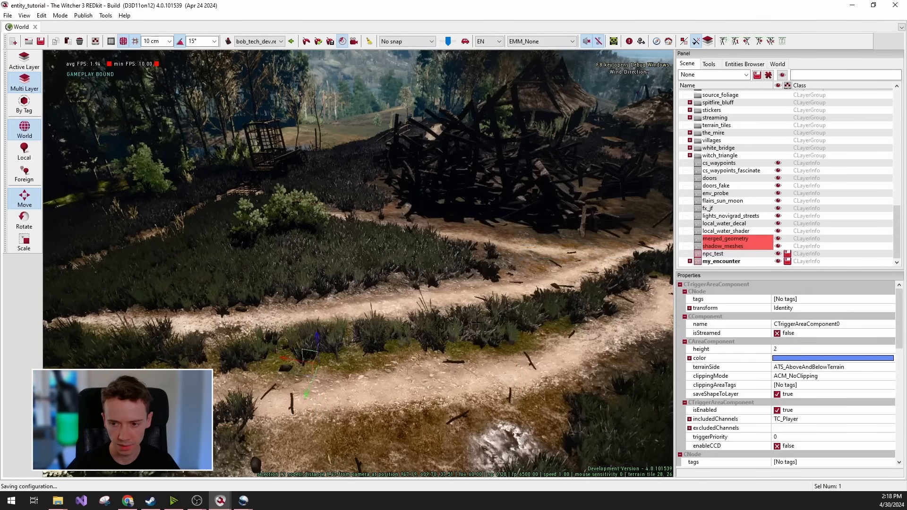
double_click(707, 259)
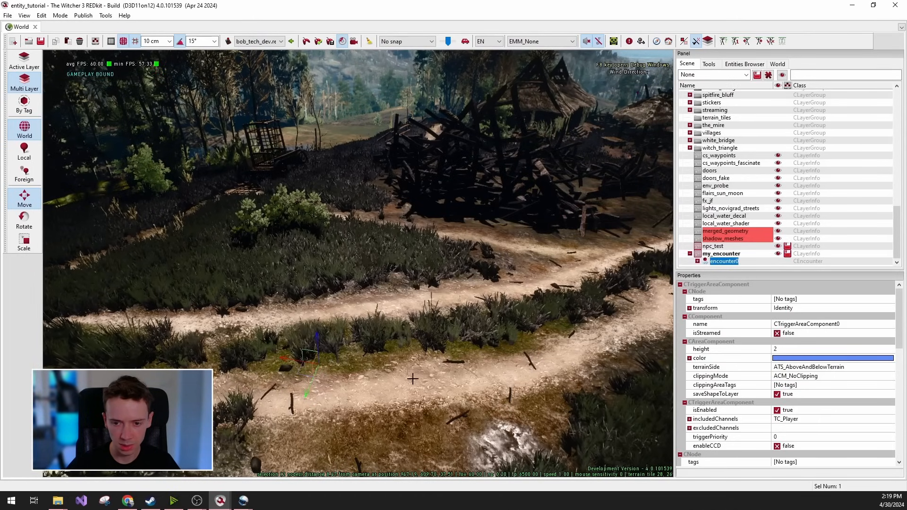
Enable the Areas debug display for the editor in the settings.
right_drag(420, 163, 326, 243)
right_drag(420, 164, 425, 147)
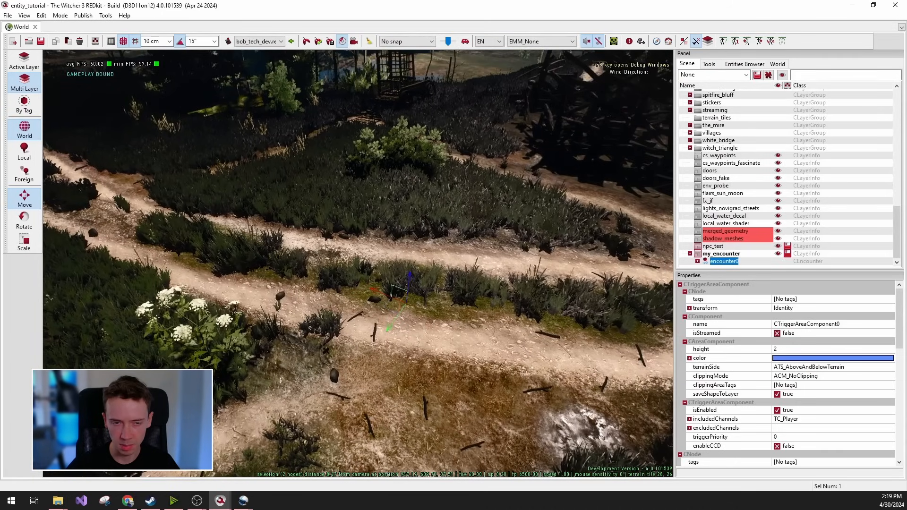
click(24, 15)
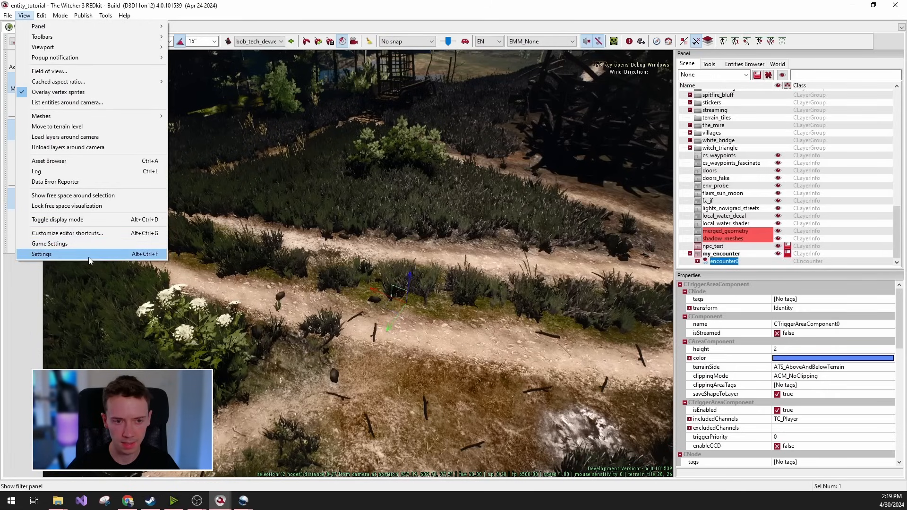
click(100, 254)
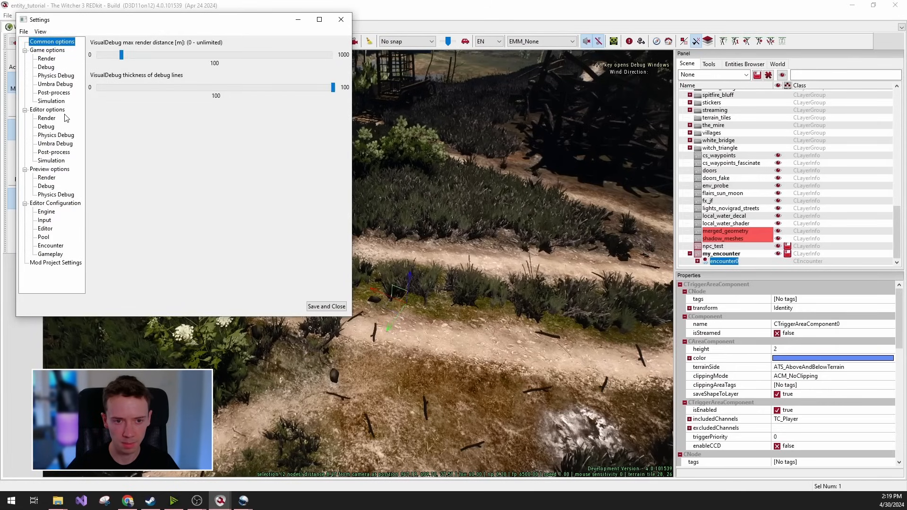
click(46, 126)
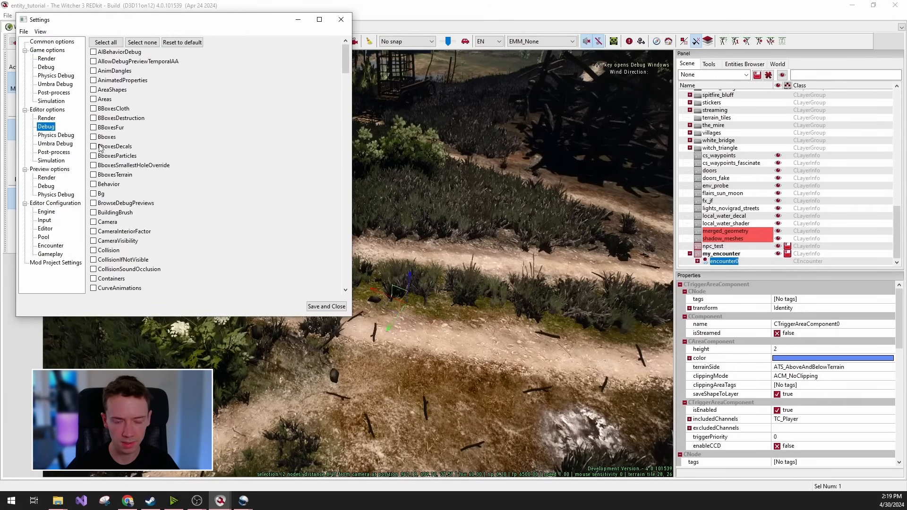
click(94, 99)
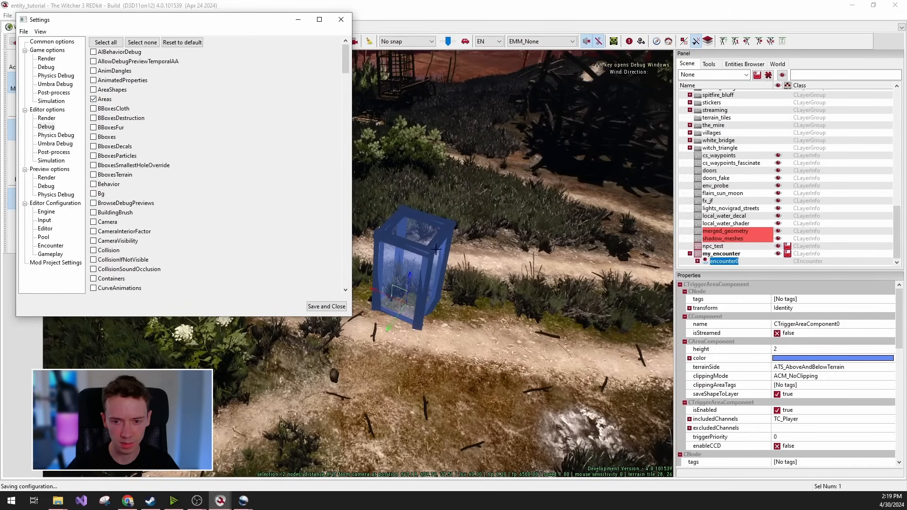
Enable the Waypoints debug display as well and save the settings.
scroll(138, 212, down, 20)
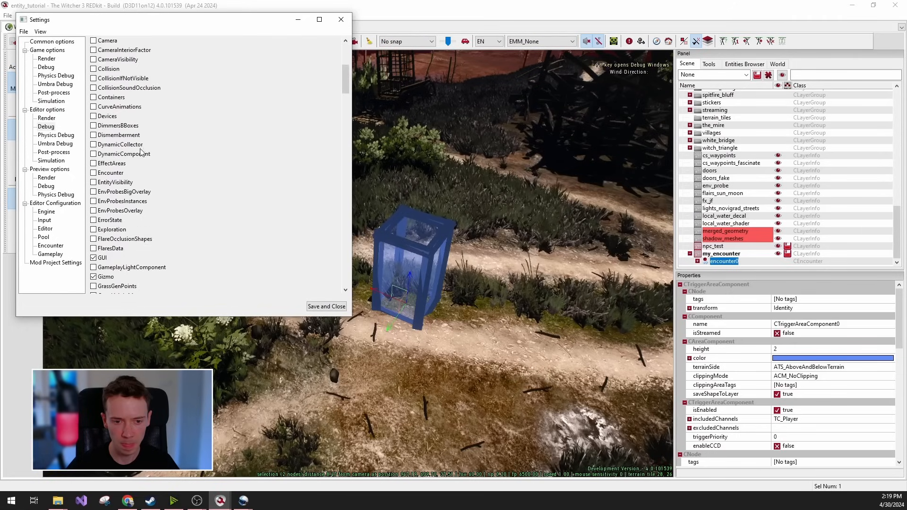
scroll(127, 254, down, 8)
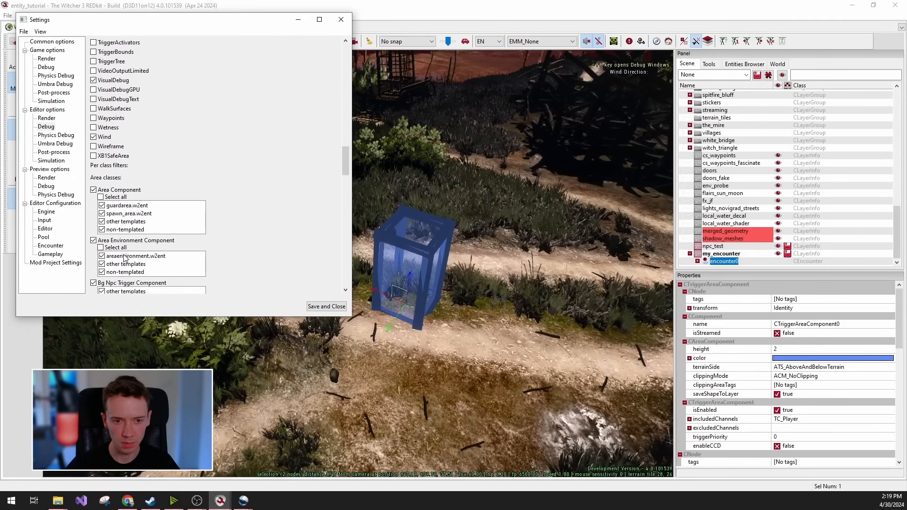
scroll(140, 161, up, 3)
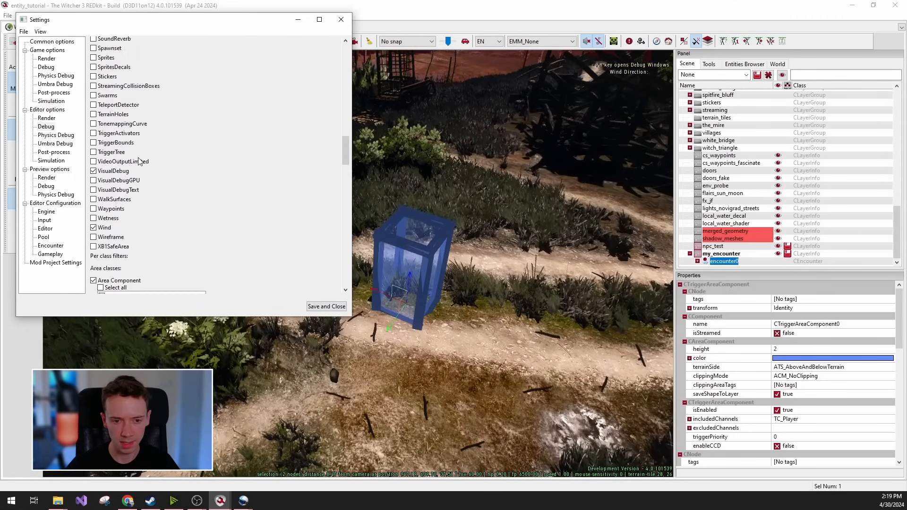
click(93, 209)
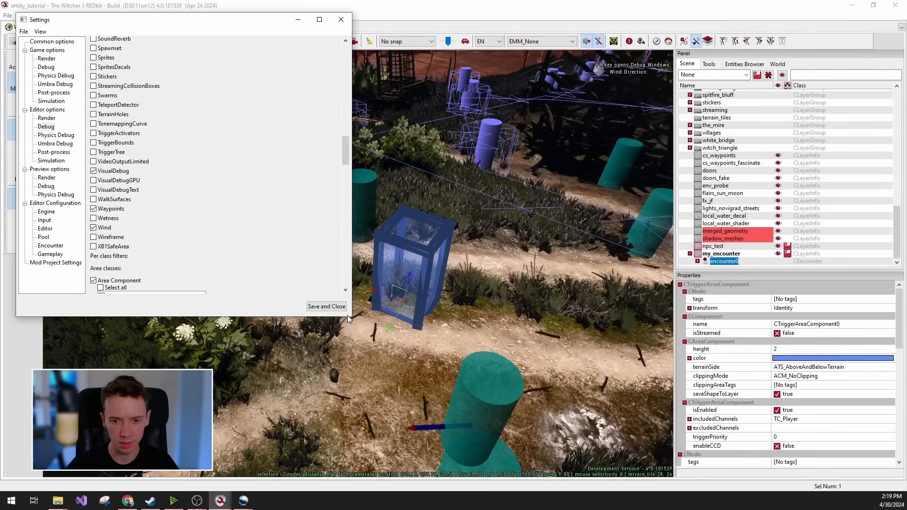
click(333, 306)
Look over the area and waypoint shapes around the encounter and village, and toggle the debug visualisation off.
right_drag(359, 283, 449, 293)
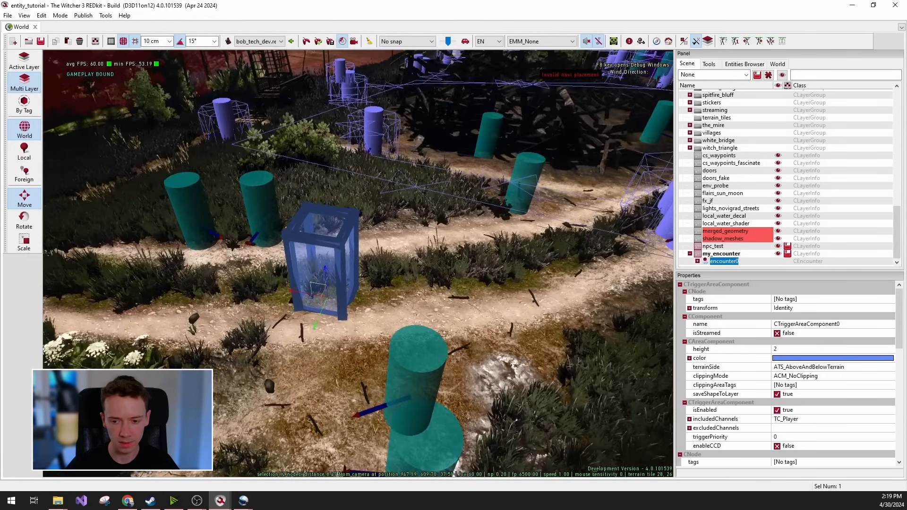
right_drag(359, 264, 349, 189)
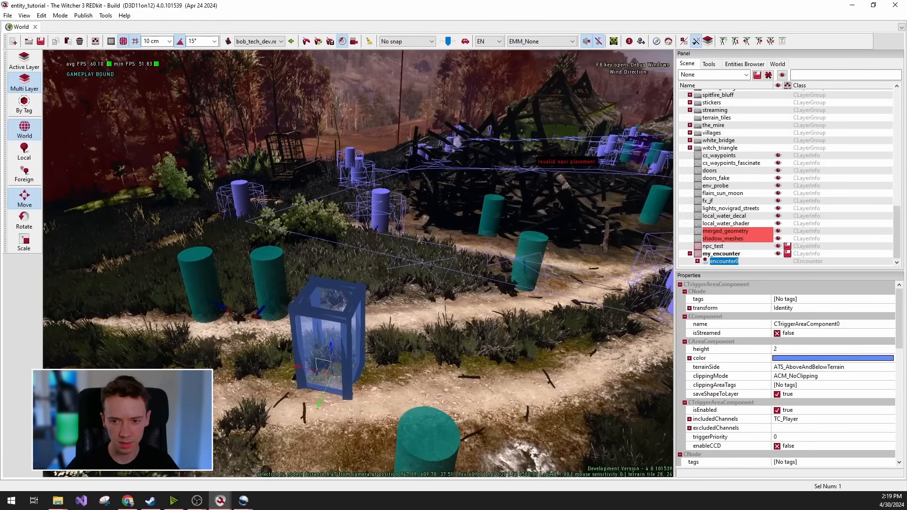
right_drag(230, 282, 359, 288)
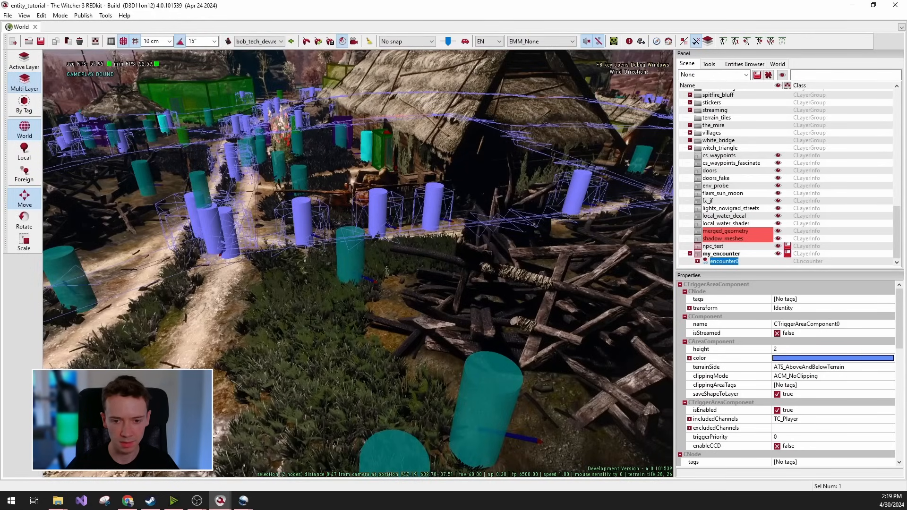
right_drag(310, 320, 189, 338)
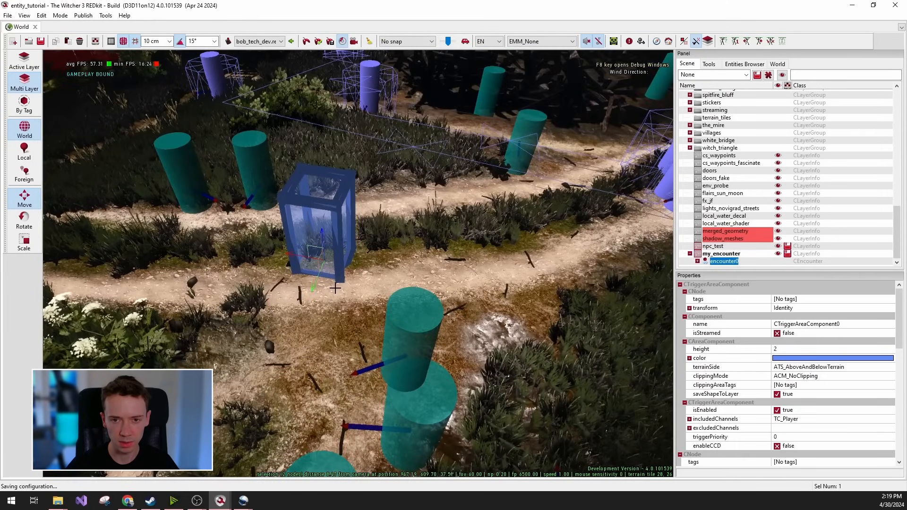
click(370, 44)
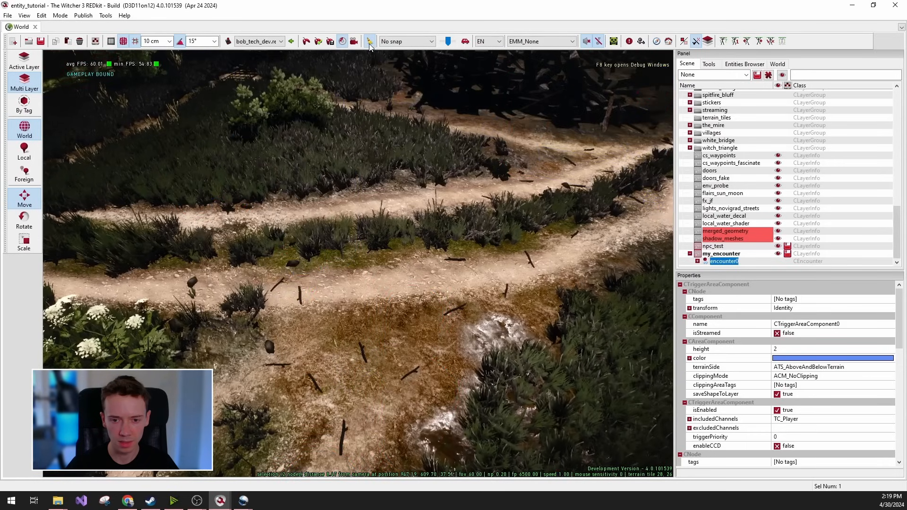
Turn the debug visualisation back on and scale the encounter area up horizontally to about 13.19 on X and Y, across both dirt paths.
right_drag(448, 261, 198, 156)
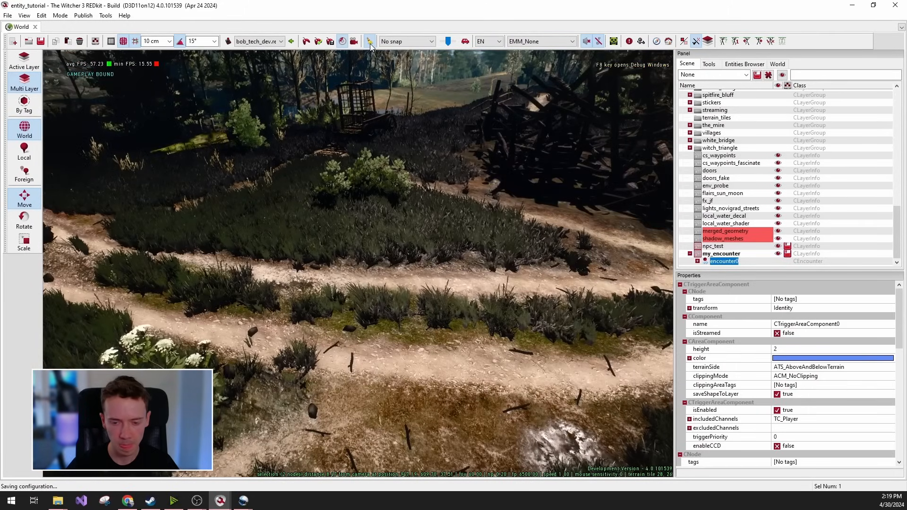
key(g)
right_drag(427, 236, 448, 345)
key(space)
key(space)
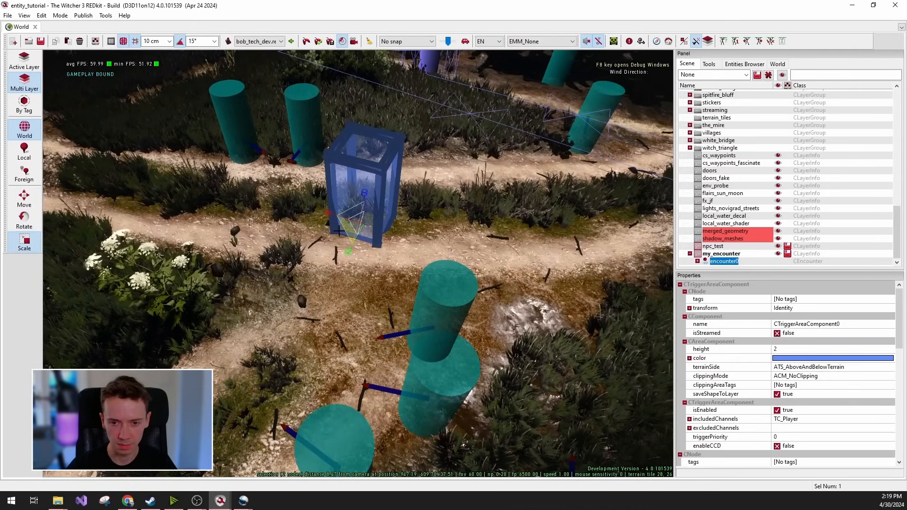
drag(344, 229, 307, 254)
right_drag(307, 254, 139, 233)
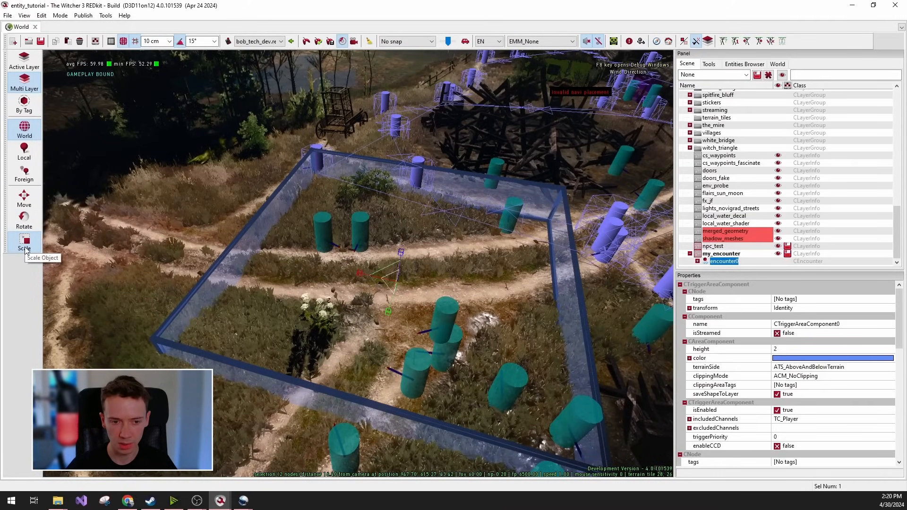
Cycle the transform mode through Move and Rotate and back to Scale.
key(space)
key(space)
key(space)
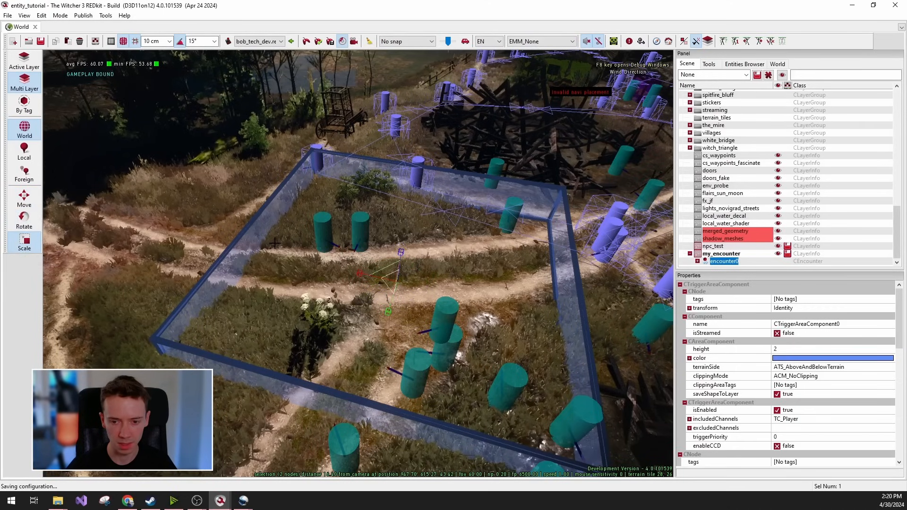
key(space)
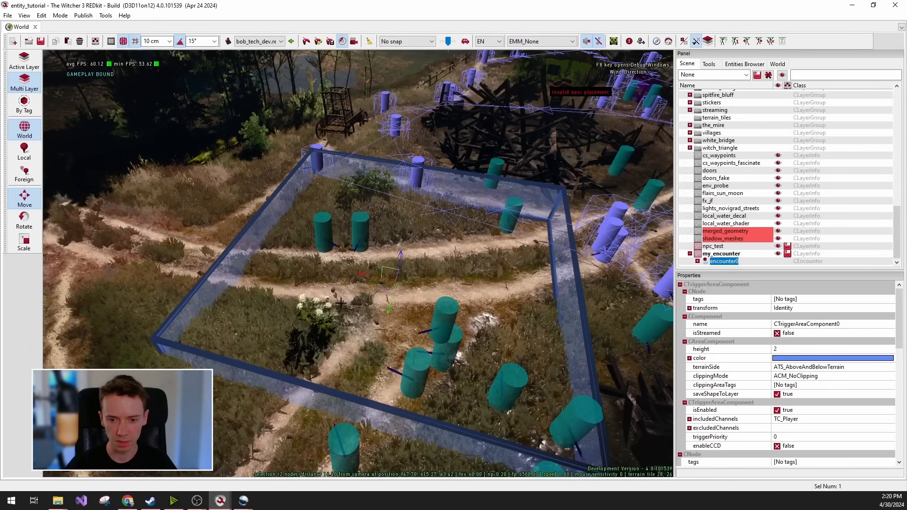
key(space)
key(space)
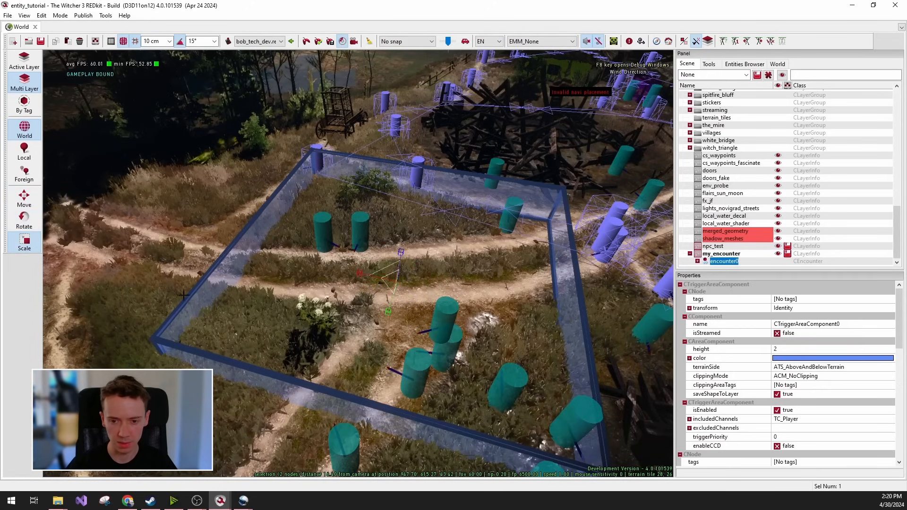
Stretch the encounter area vertically to a Z scale of about 2.18 and set its trigger area height to 4.
key(a)
right_drag(494, 319, 530, 314)
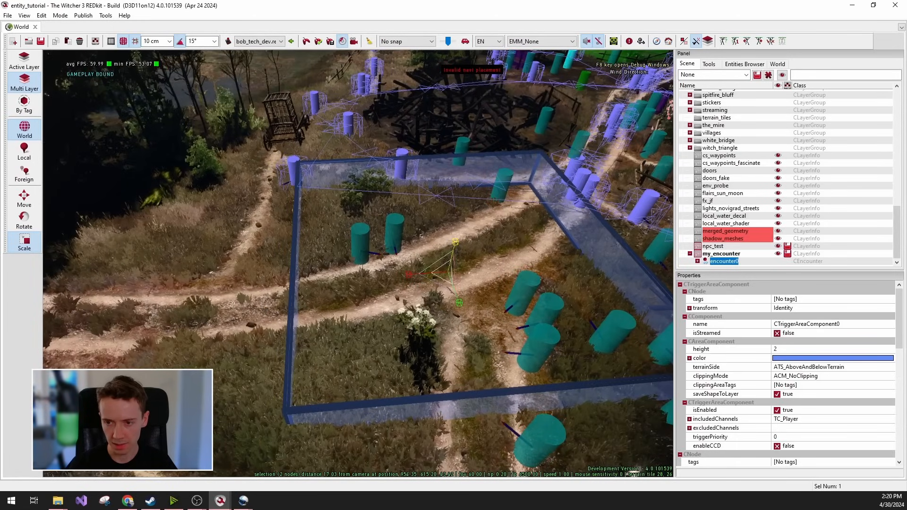
drag(455, 242, 455, 197)
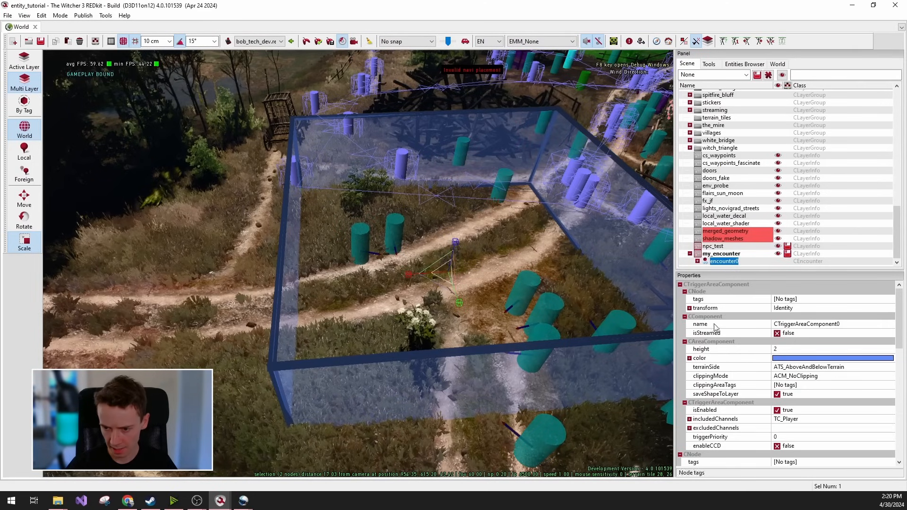
scroll(756, 373, down, 2)
click(767, 329)
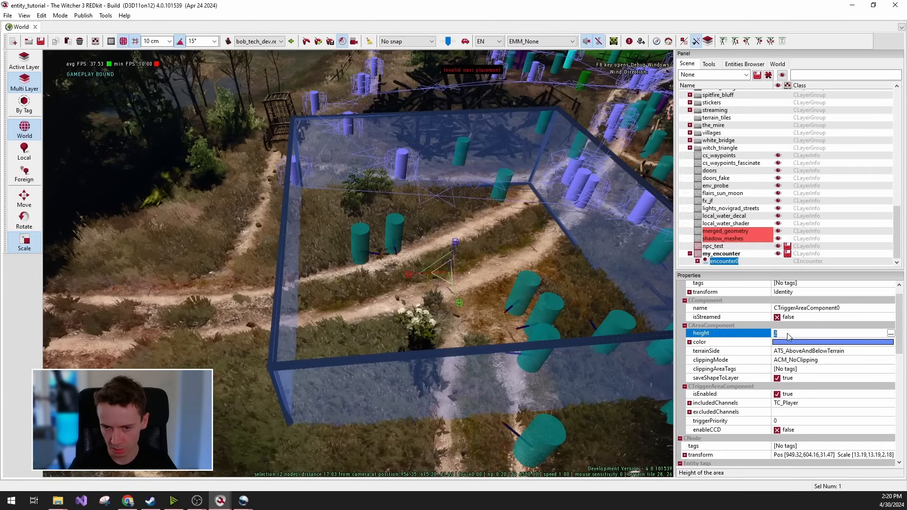
text(4)
key(Return)
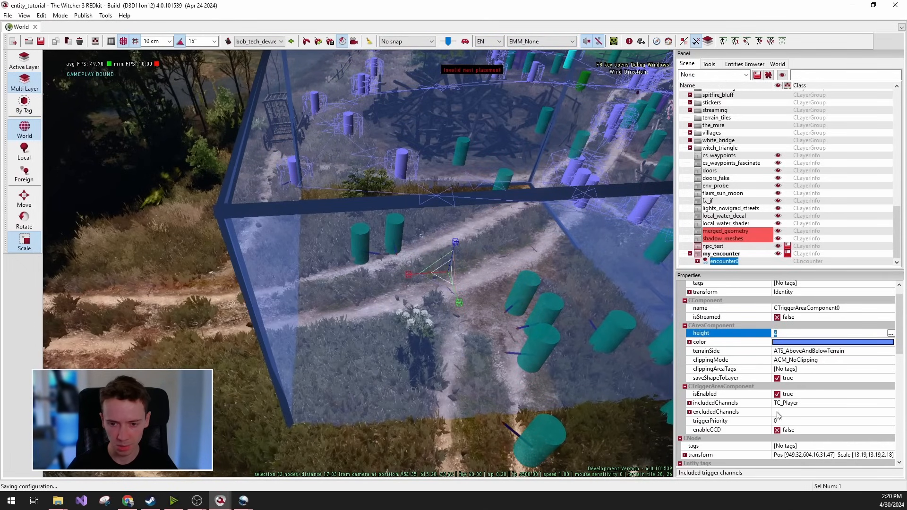
right_drag(472, 265, 491, 236)
right_drag(302, 359, 424, 374)
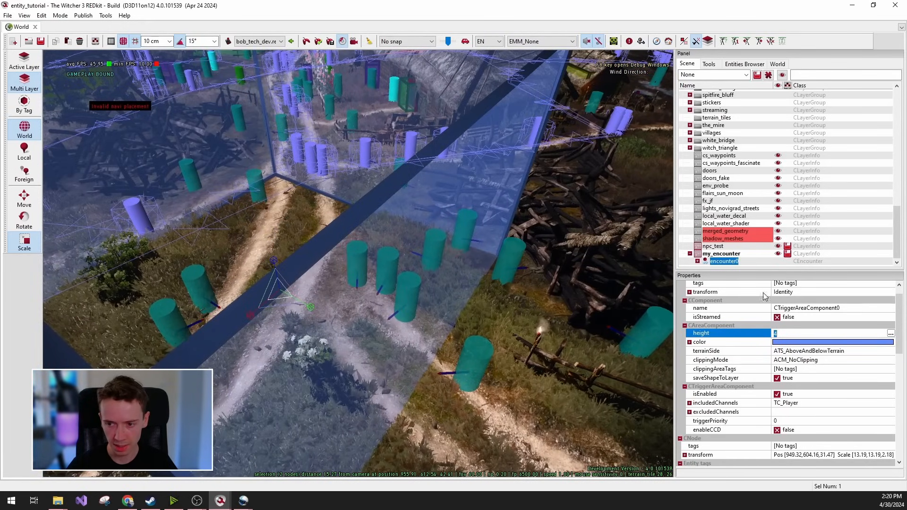
Open the spawn tree of encounter0 for editing from its CEncounter properties.
right_click(726, 266)
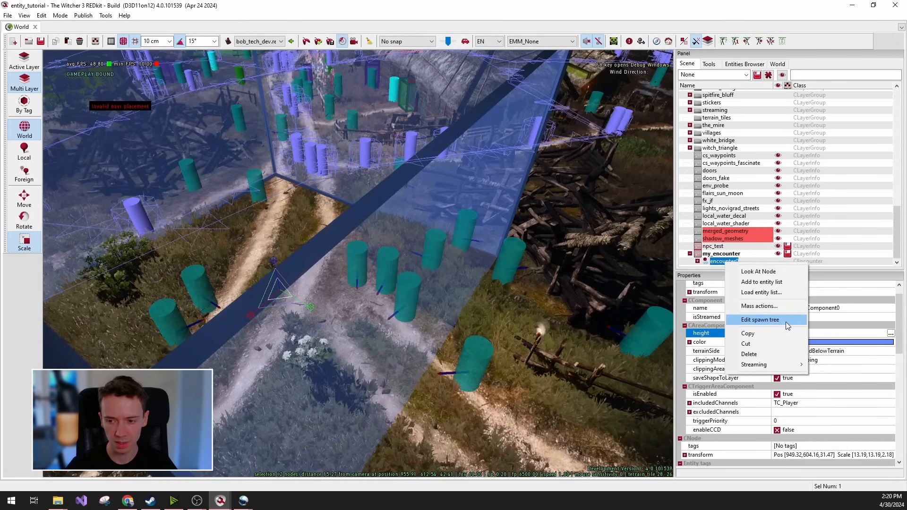
right_click(714, 262)
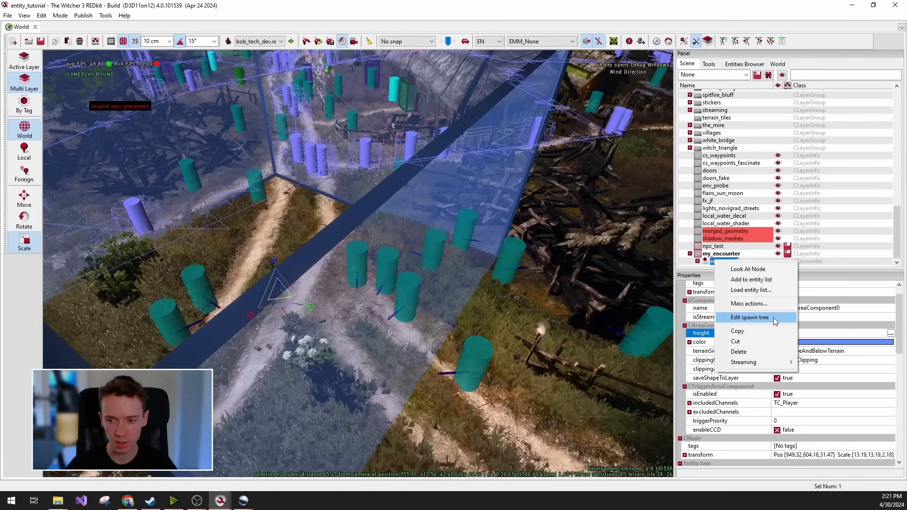
click(698, 263)
scroll(849, 443, down, 10)
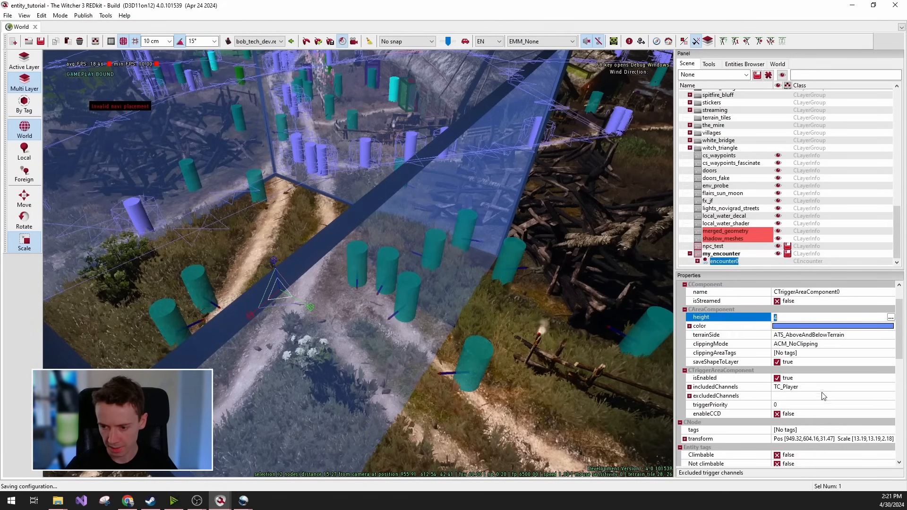
scroll(824, 417, down, 1)
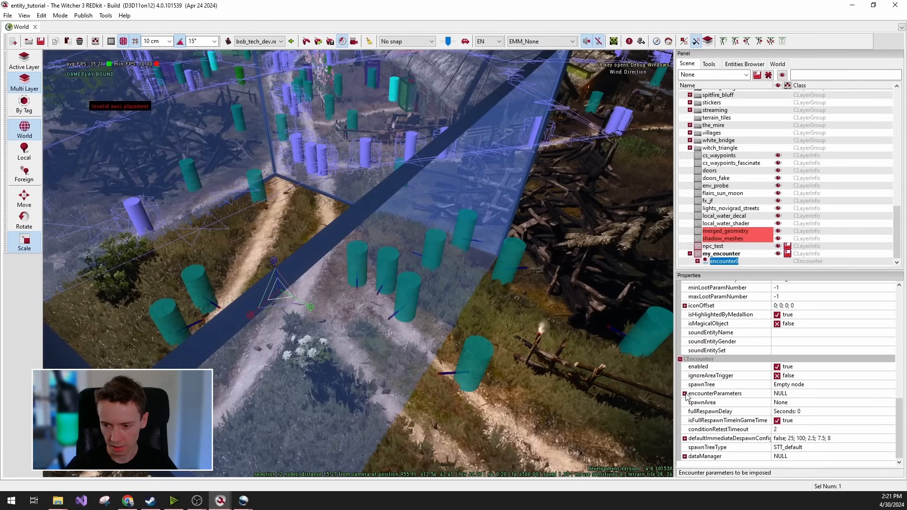
click(808, 396)
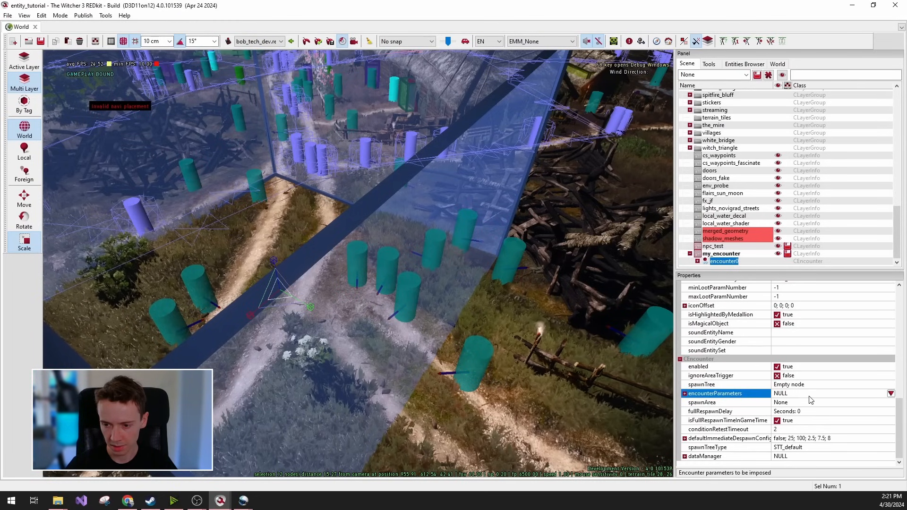
click(726, 386)
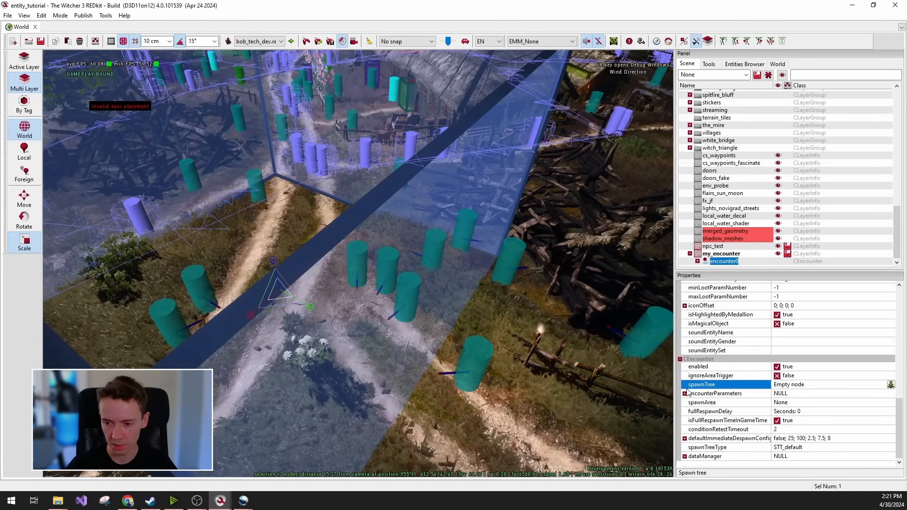
click(890, 385)
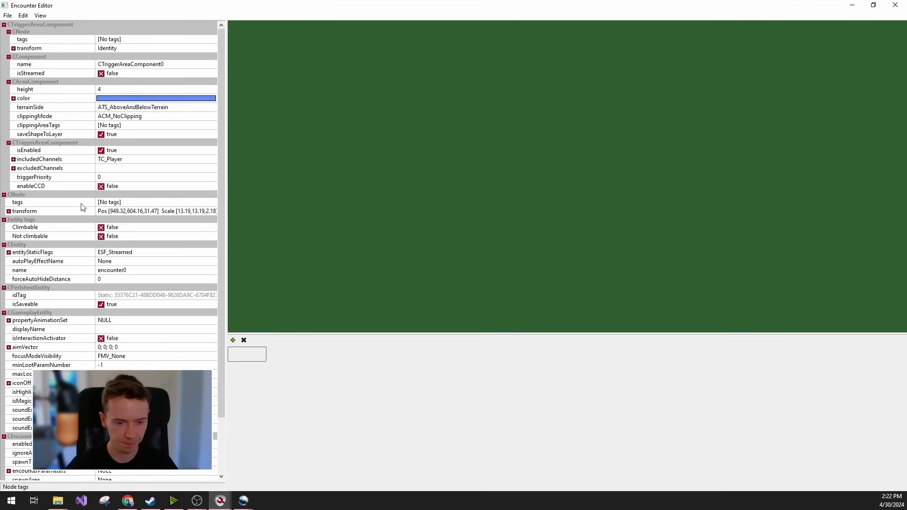
Add a SelectPhase node to the empty spawn tree and expand it to show its Default Phase None child.
scroll(115, 260, down, 2)
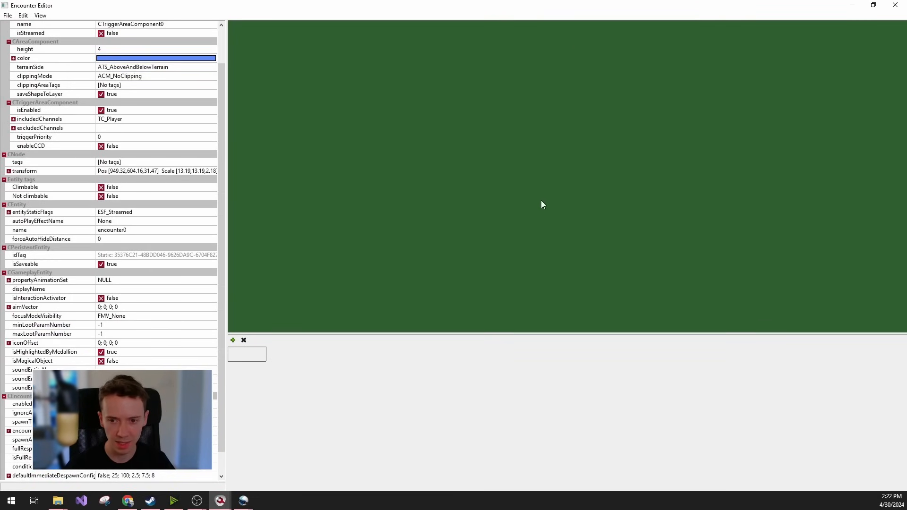
right_click(472, 150)
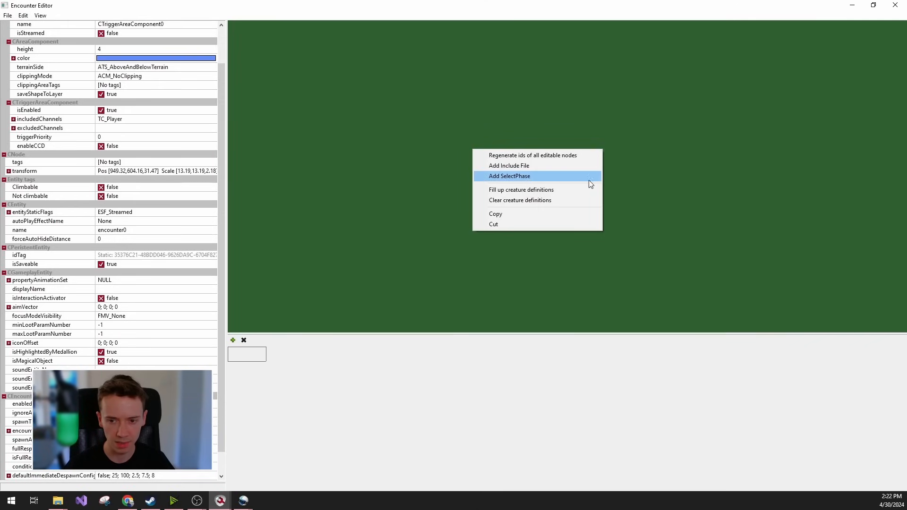
click(522, 176)
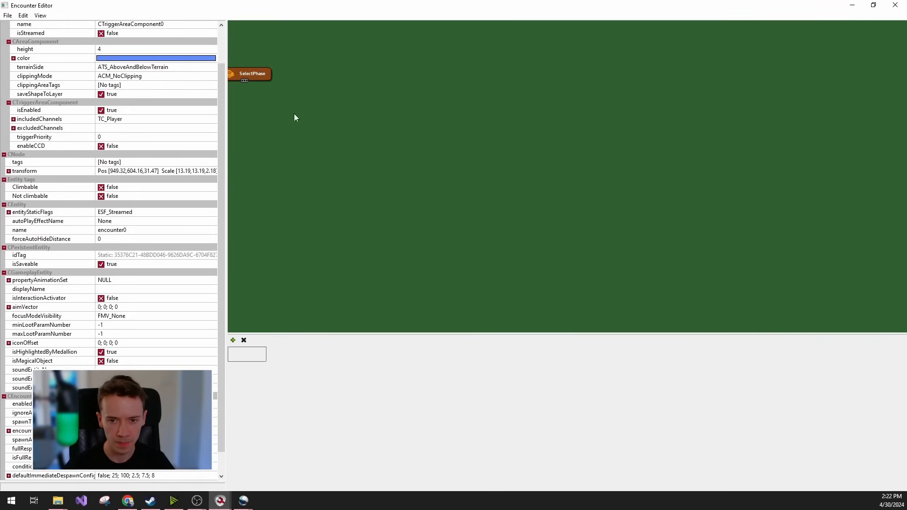
drag(268, 74, 381, 118)
click(382, 125)
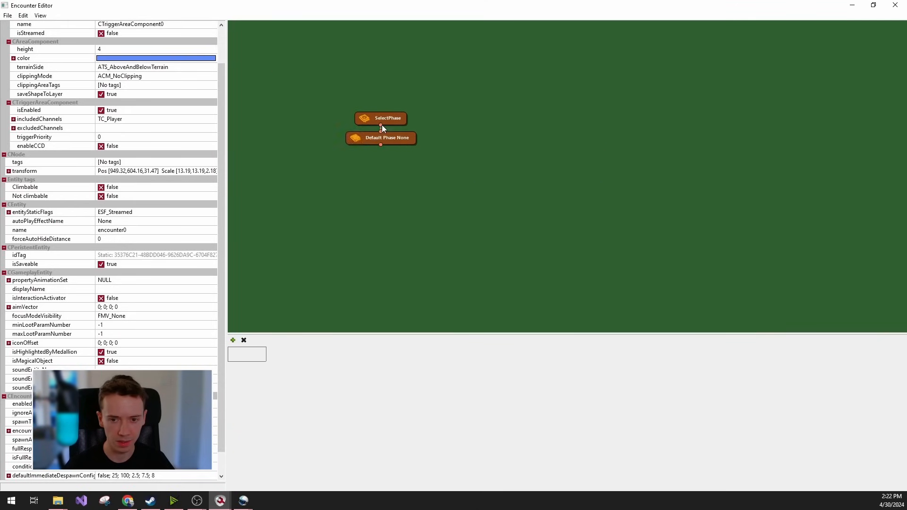
drag(340, 179, 367, 201)
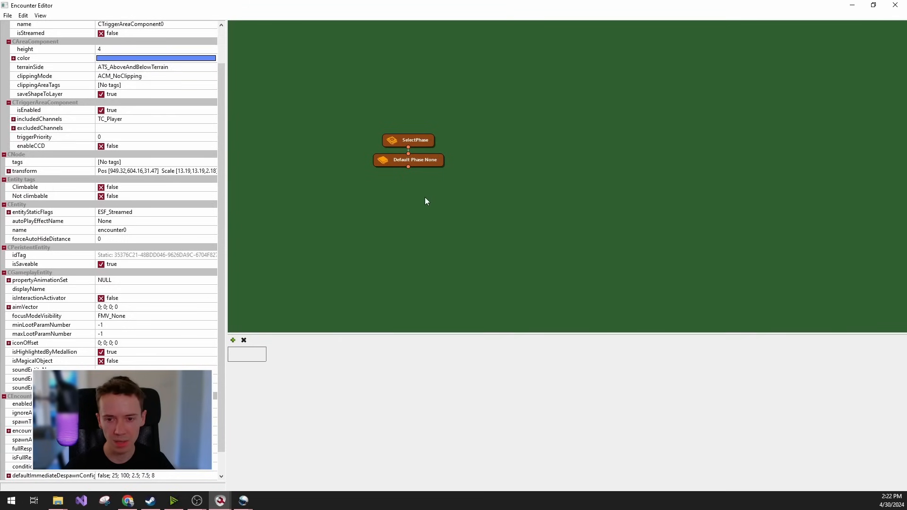
drag(601, 181, 620, 209)
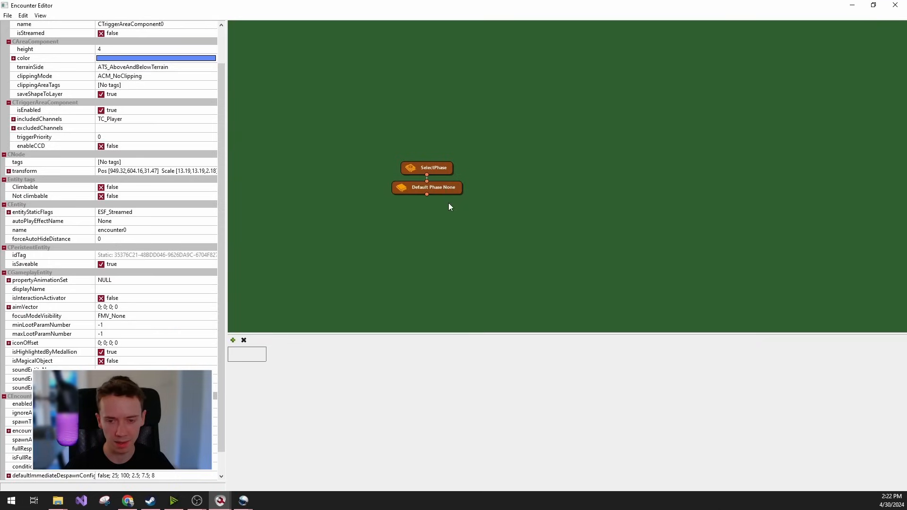
Inspect the properties of the SelectPhase and Default Phase None nodes and the child node types the default phase accepts.
scroll(446, 208, up, 1)
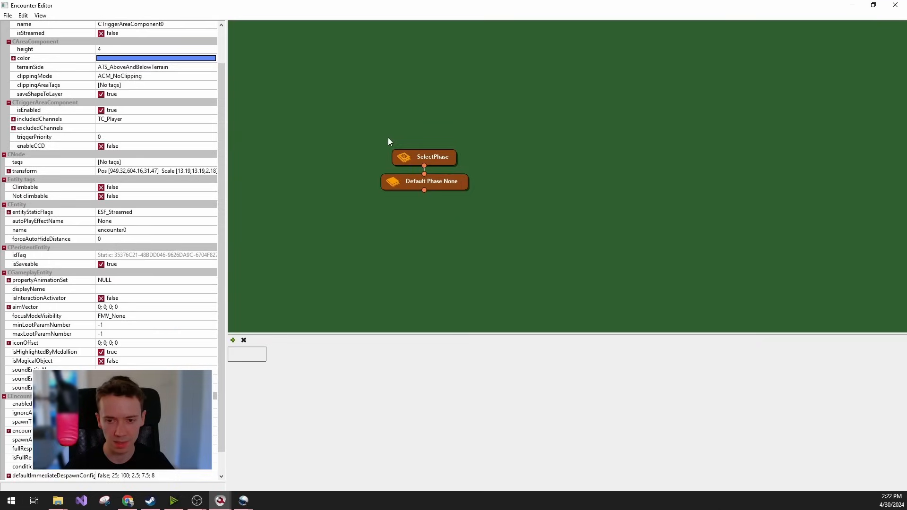
scroll(392, 142, up, 1)
click(434, 169)
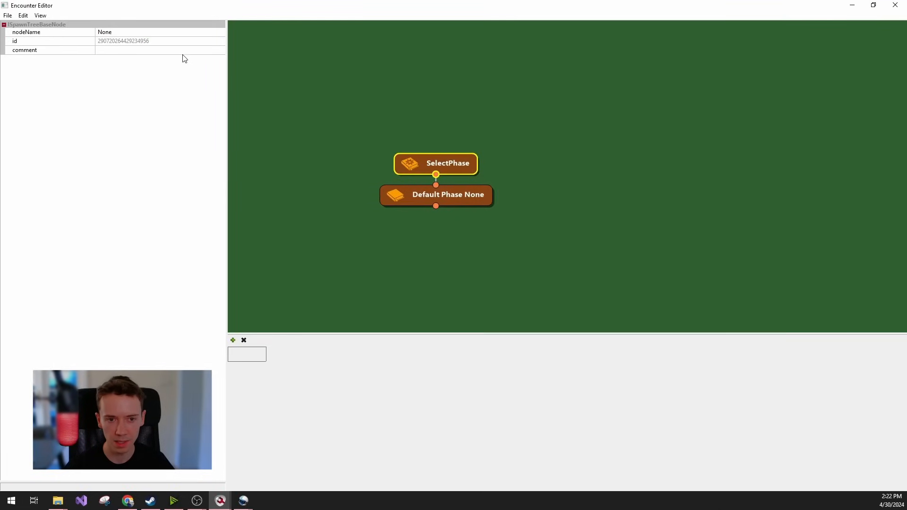
click(110, 31)
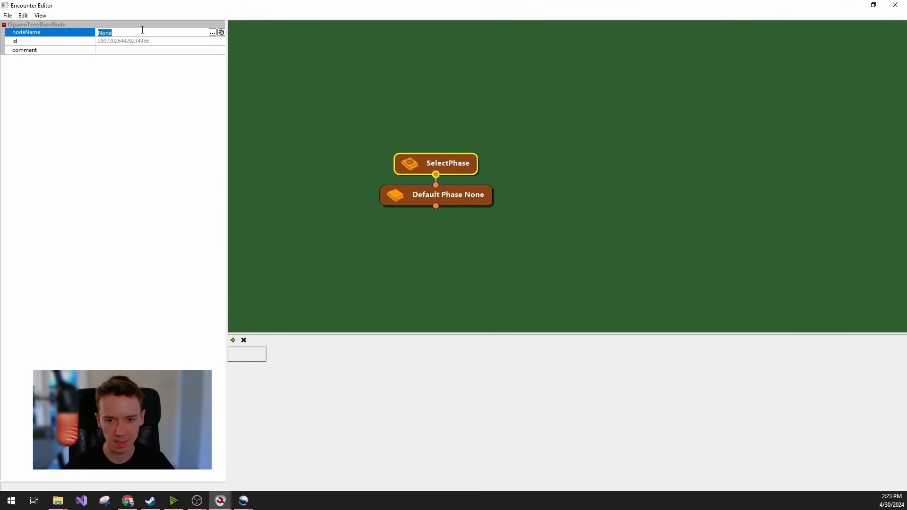
click(499, 250)
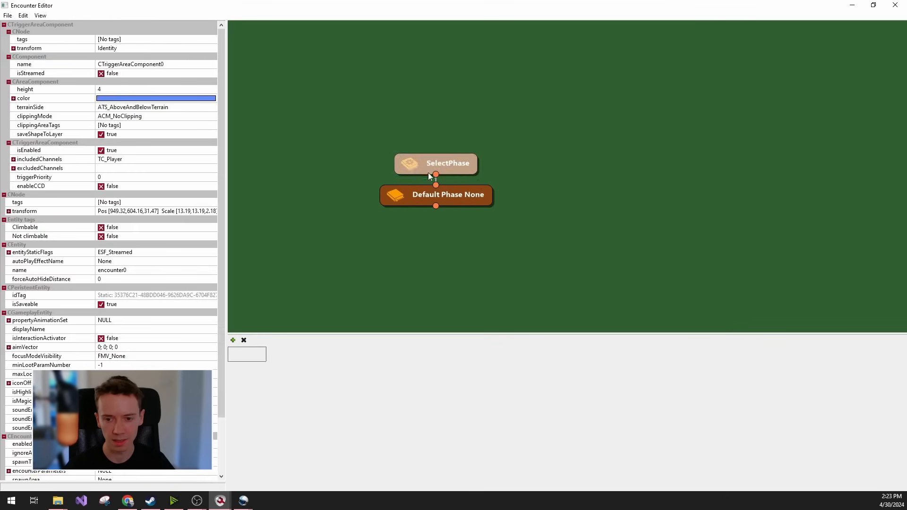
scroll(487, 237, down, 1)
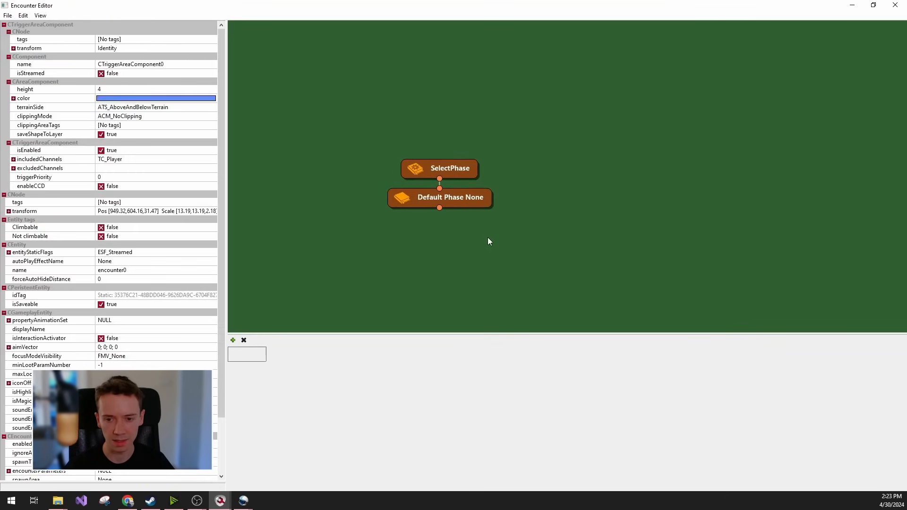
click(464, 204)
click(474, 246)
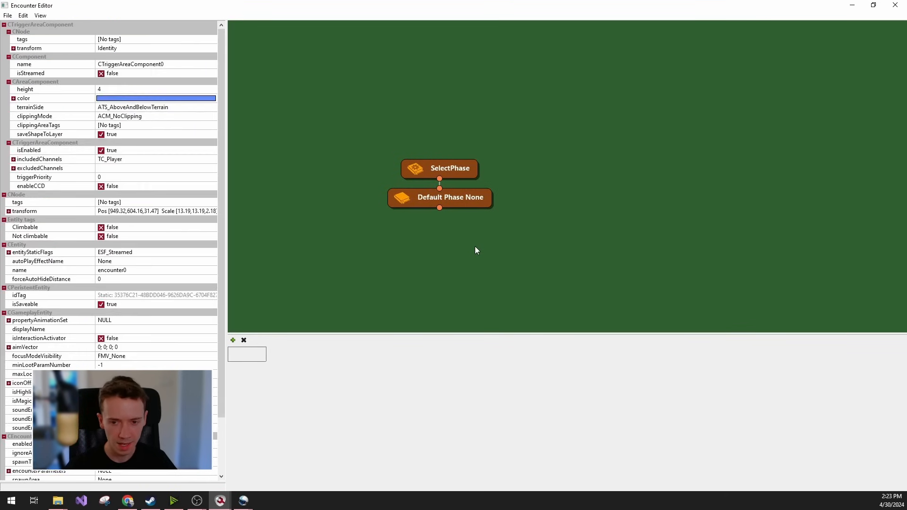
click(464, 197)
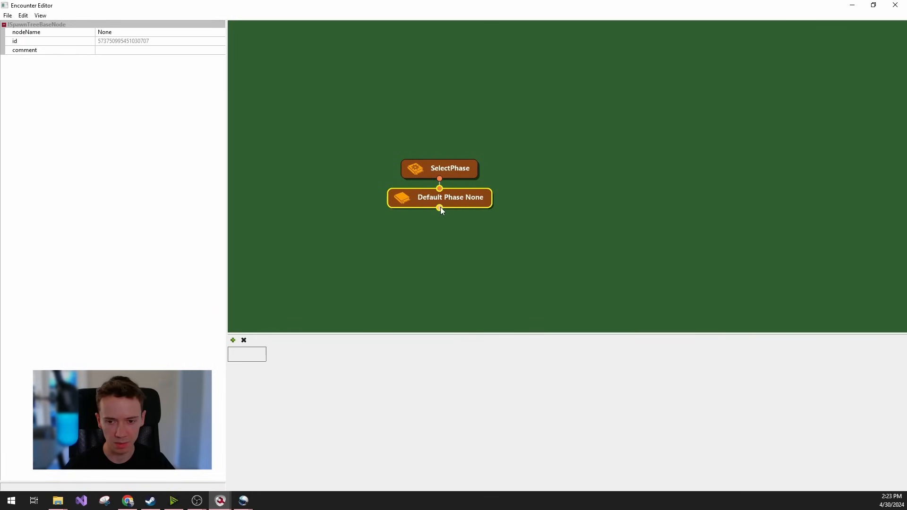
scroll(441, 210, up, 1)
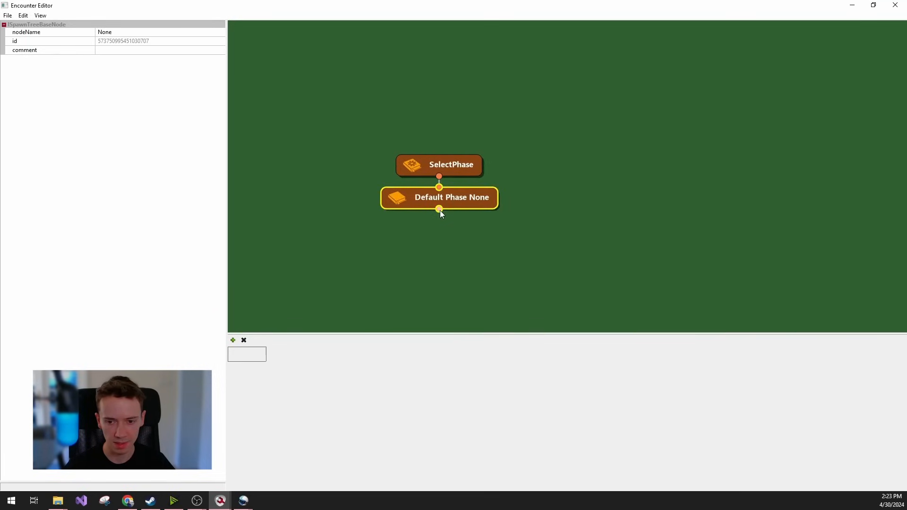
right_click(438, 212)
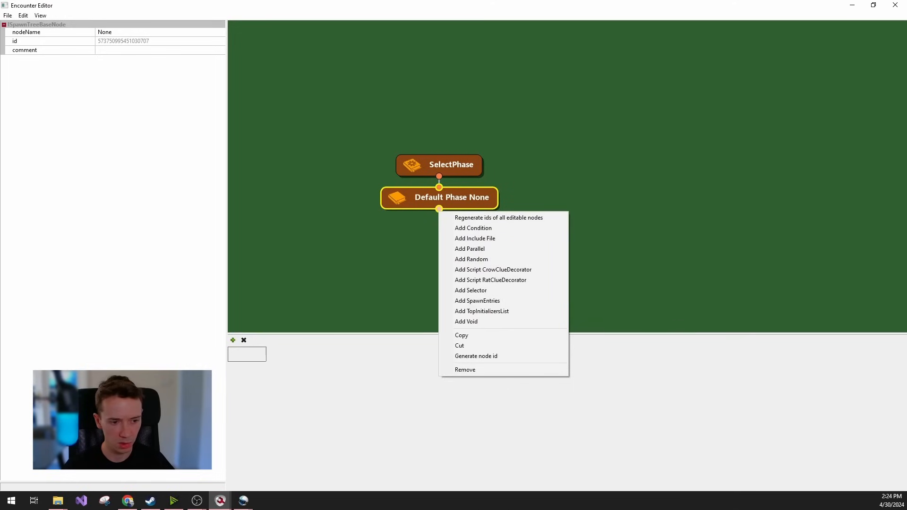
Switch to the Asset Browser window with the wolves spawn tree templates.
click(220, 501)
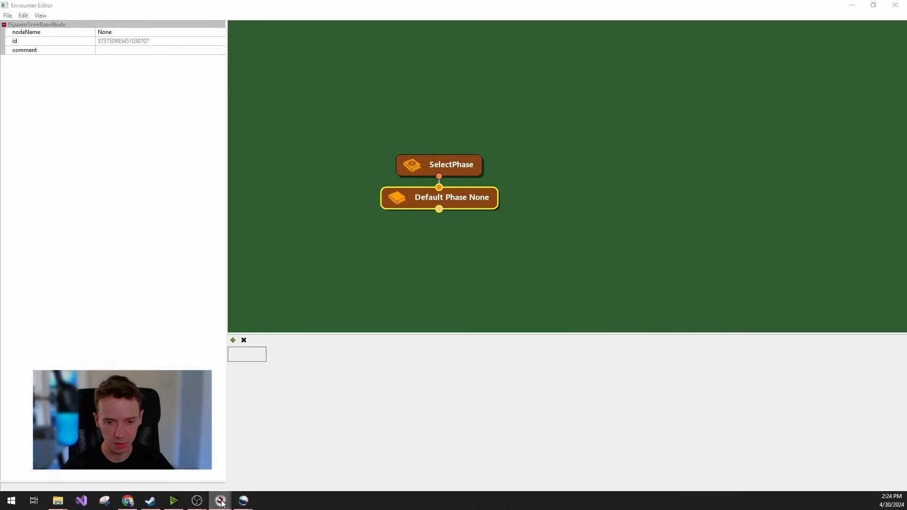
click(213, 459)
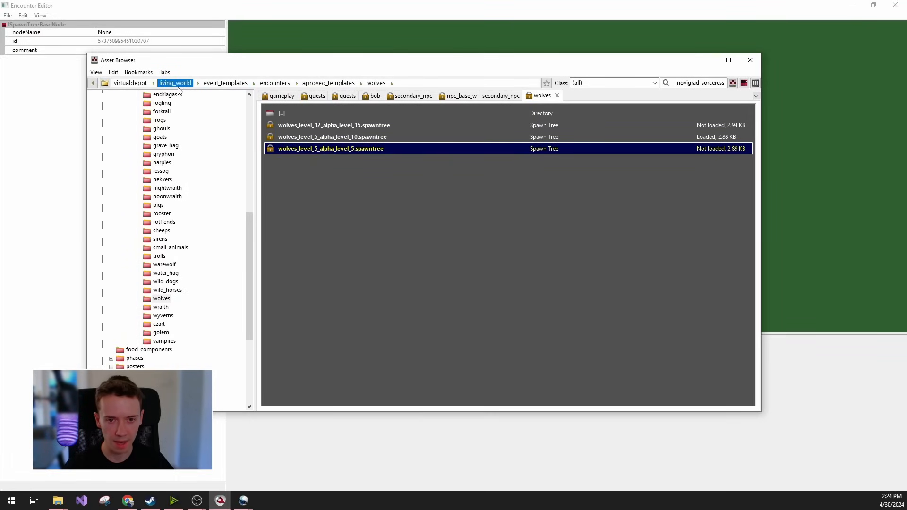
Select wolves_level_5_alpha_level_5.spawntree among the wolves templates and move the Asset Browser off the spawn tree graph.
scroll(197, 331, up, 11)
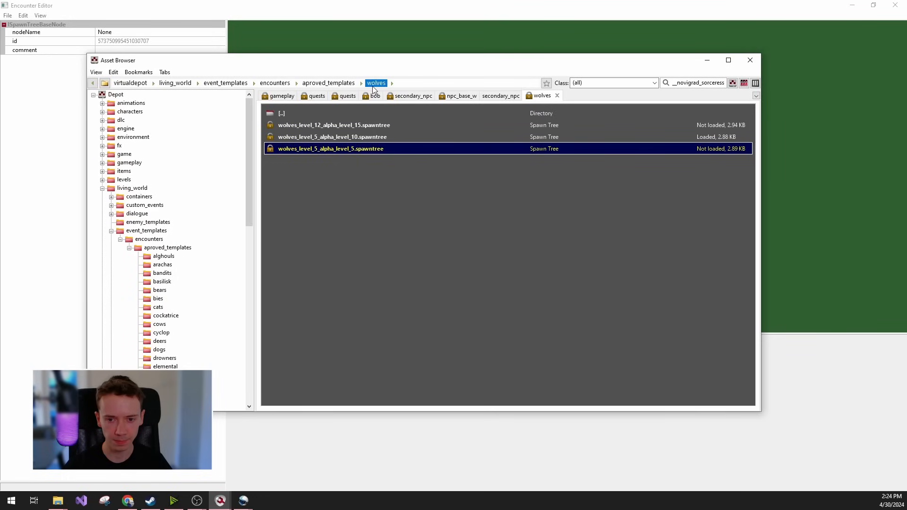
click(374, 137)
click(376, 129)
click(371, 151)
click(374, 137)
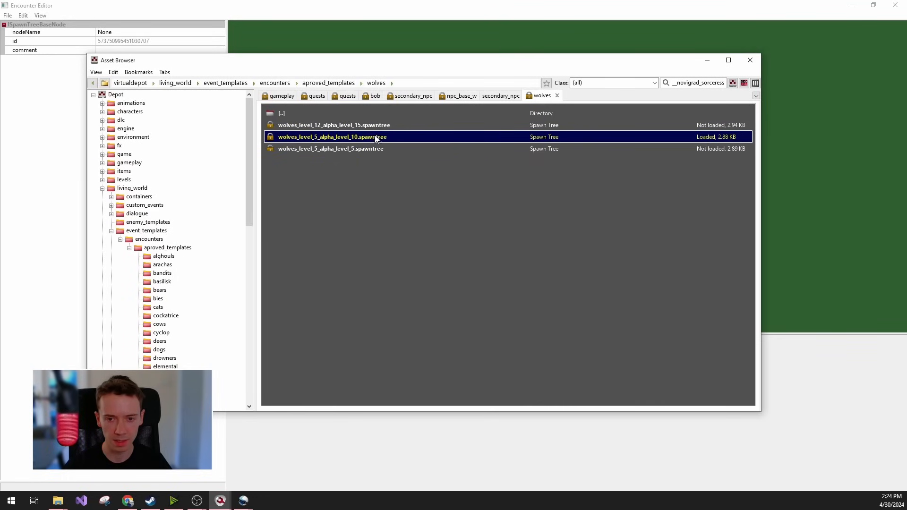
click(378, 126)
click(365, 147)
click(367, 138)
click(385, 126)
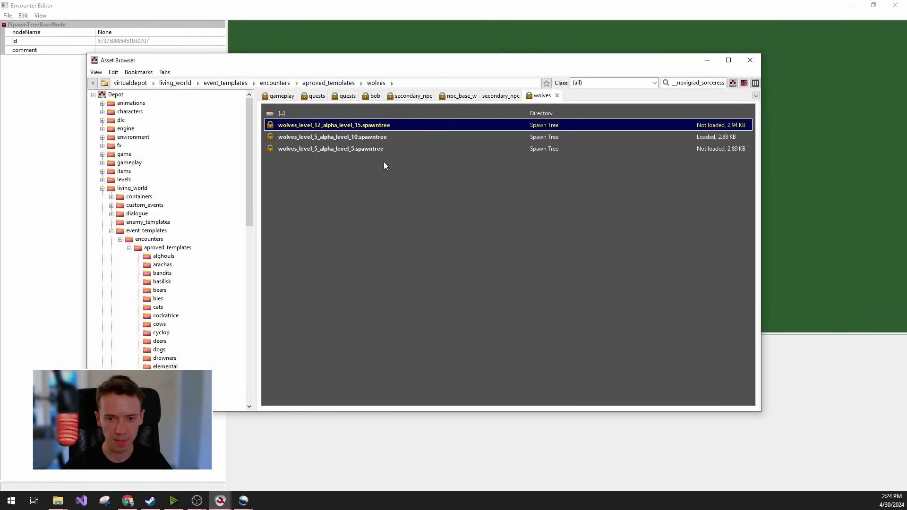
click(364, 149)
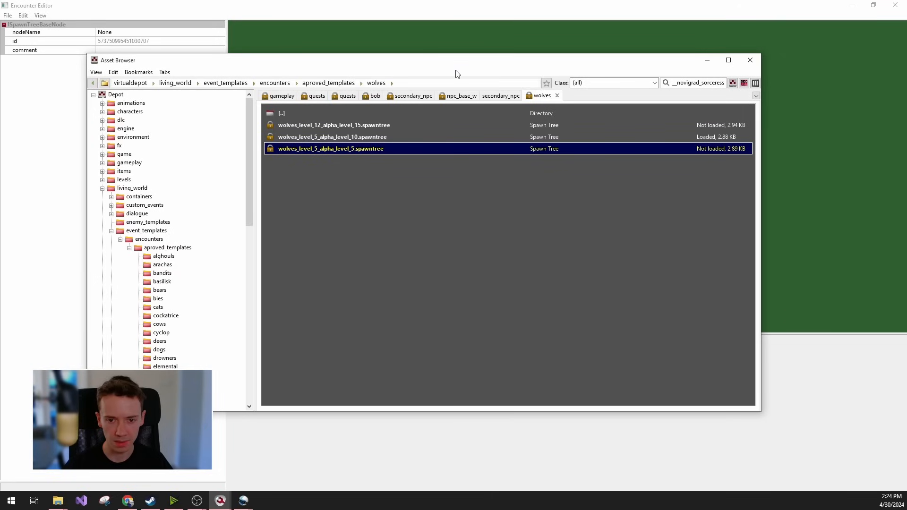
drag(404, 65, 509, 267)
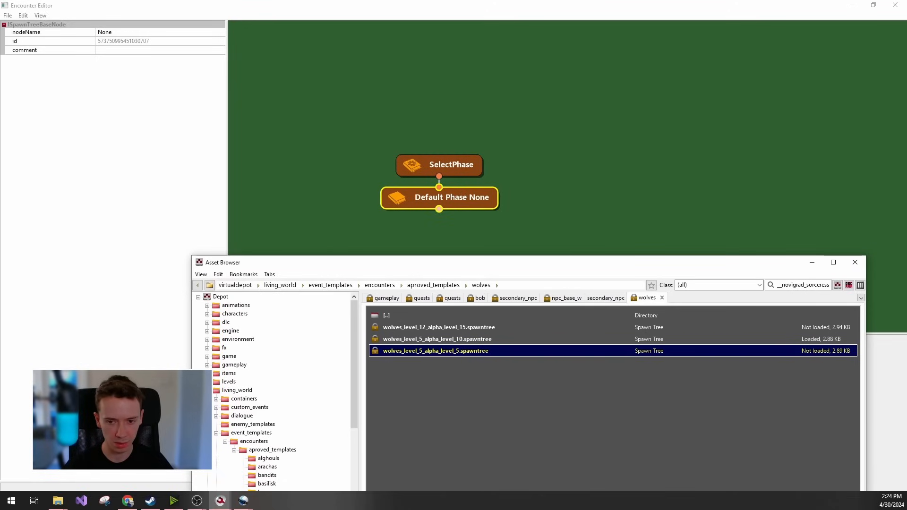
Add an Include File node under the Default Phase None node and expand the phase to show it.
right_click(440, 209)
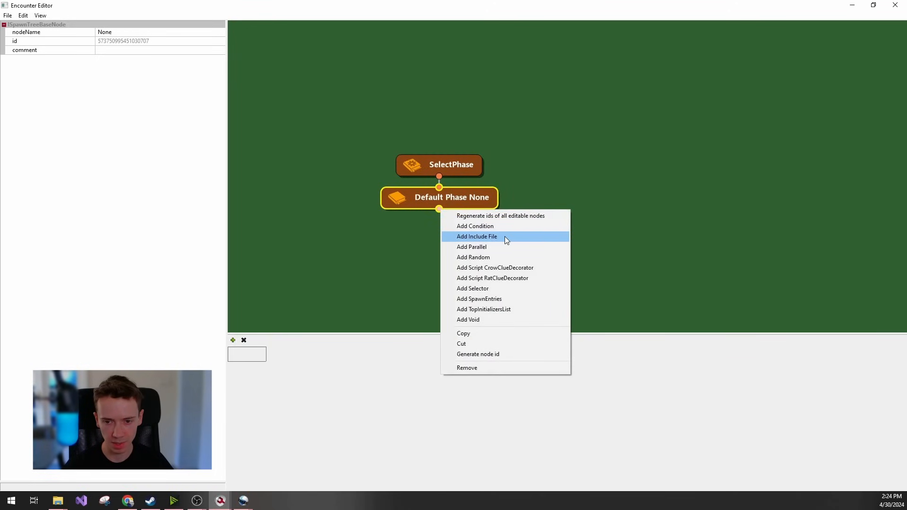
click(420, 219)
right_click(435, 208)
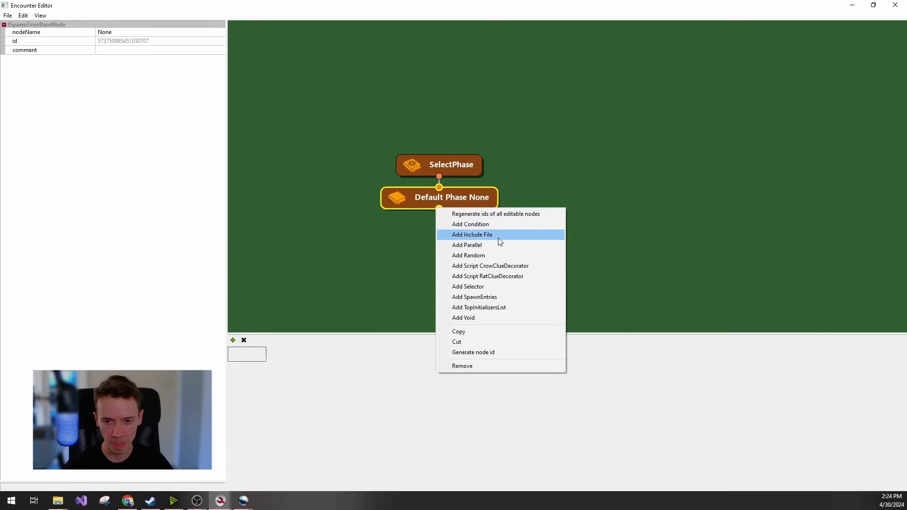
click(498, 235)
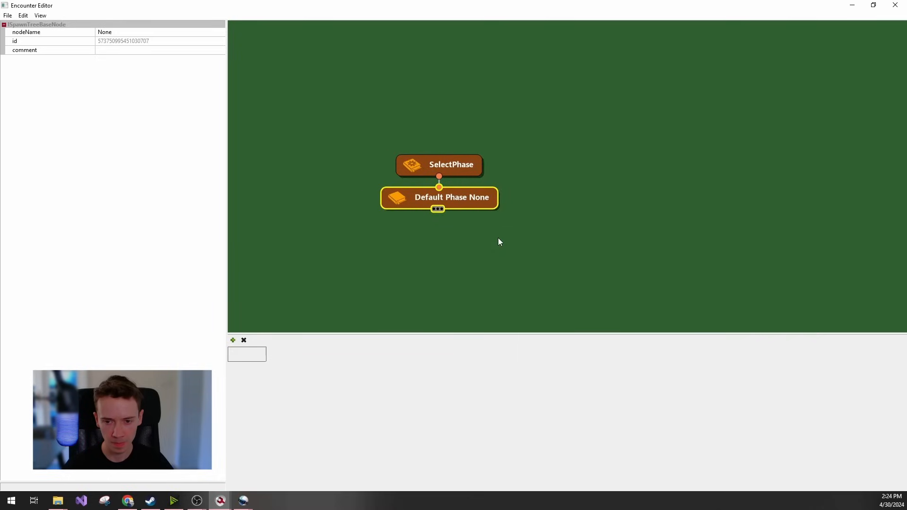
click(439, 209)
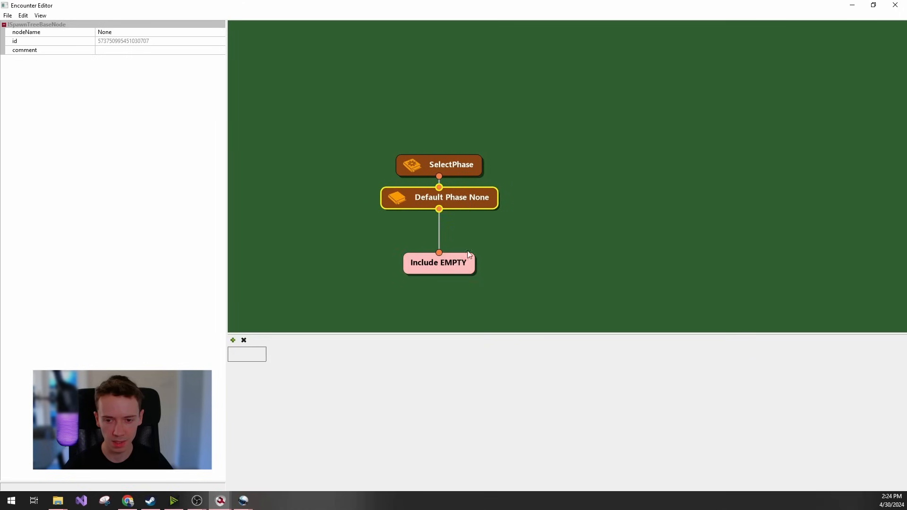
Set the spawnTree of the empty Include node to the selected wolves_level_5_alpha_level_5.spawntree.
click(450, 268)
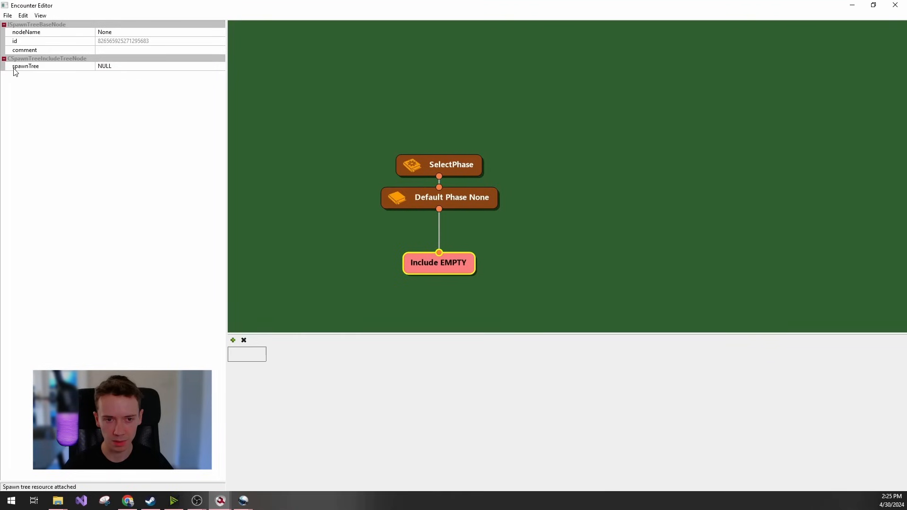
click(133, 67)
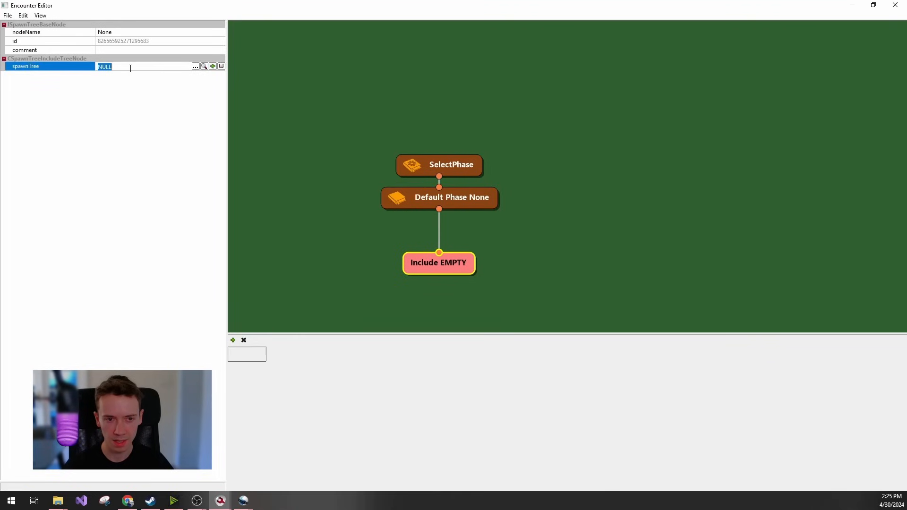
click(213, 67)
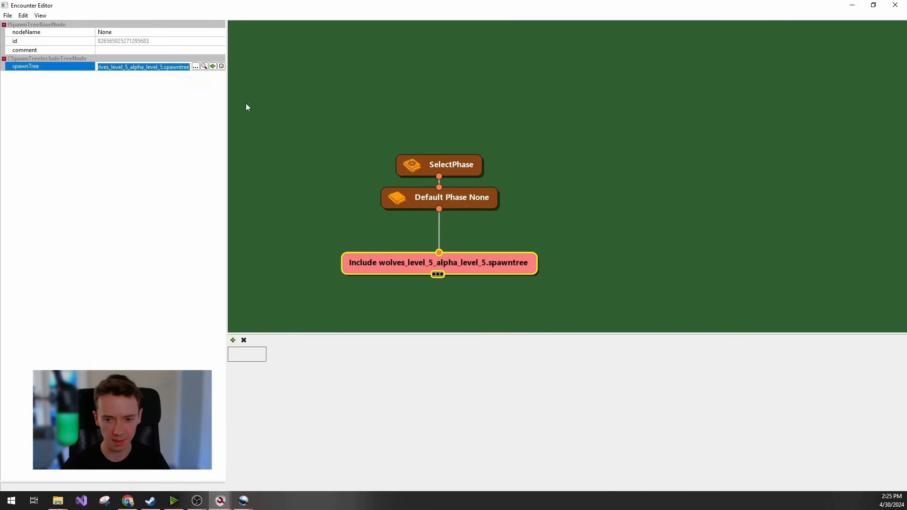
click(566, 262)
Expand the included wolves spawn tree and its TopInitializersList to reveal their child nodes.
click(443, 274)
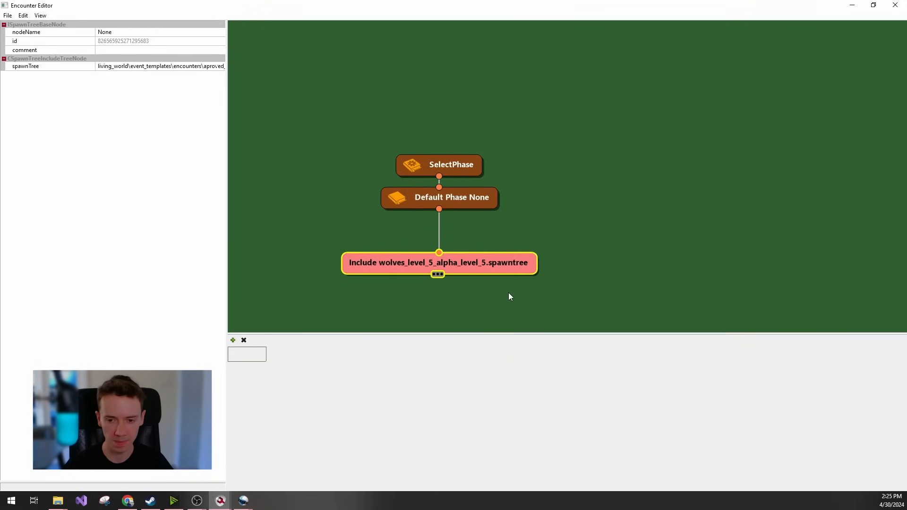
scroll(506, 298, down, 2)
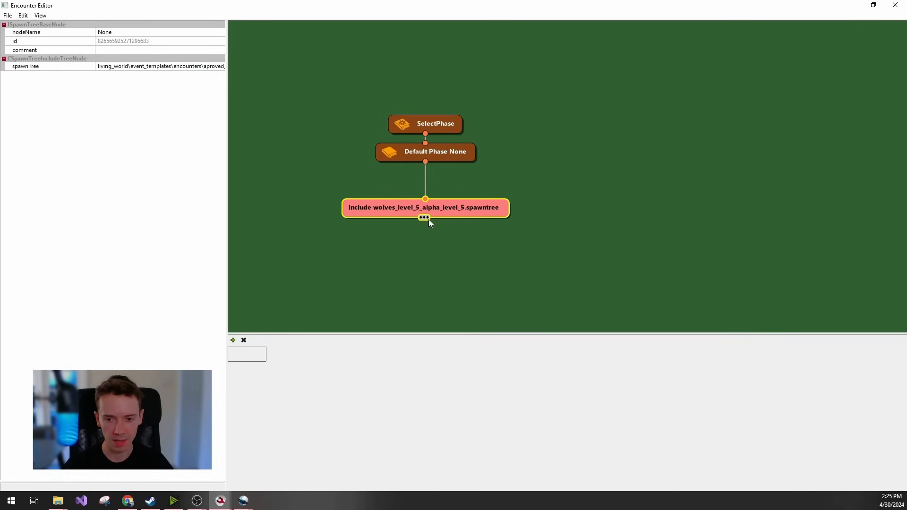
scroll(463, 250, down, 1)
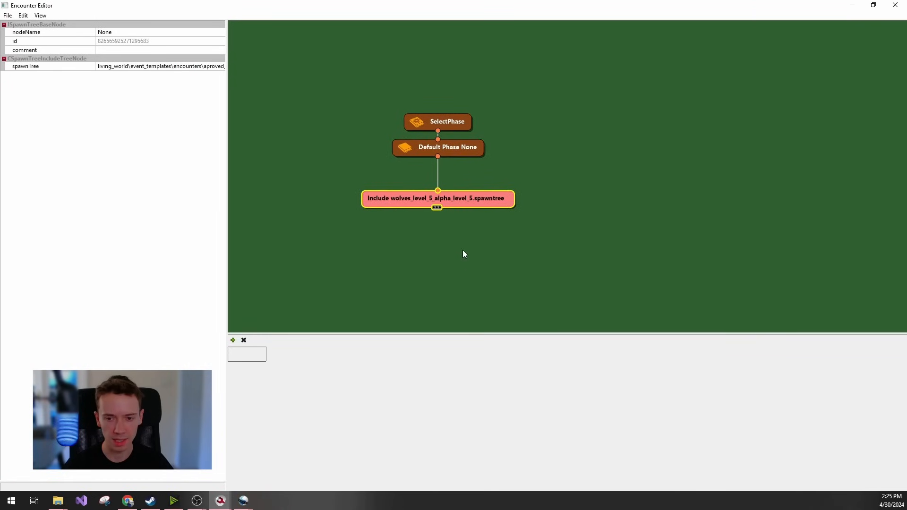
click(437, 209)
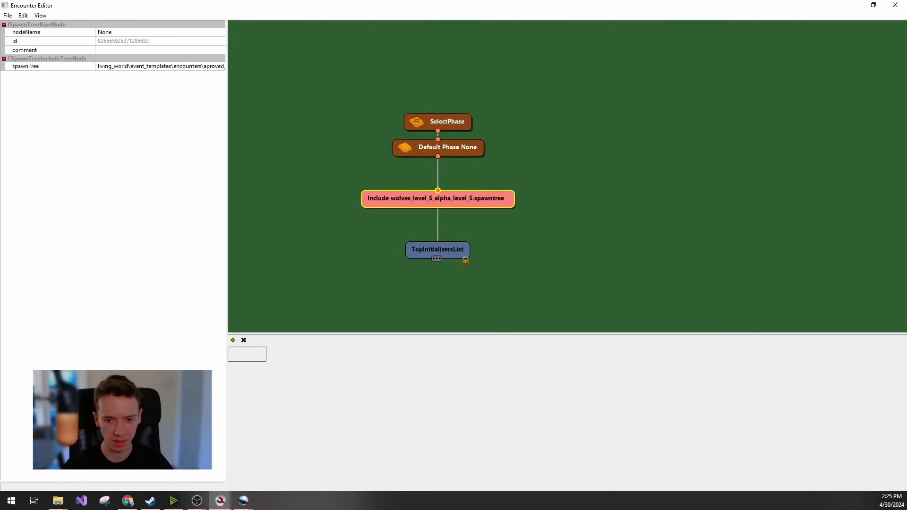
click(436, 259)
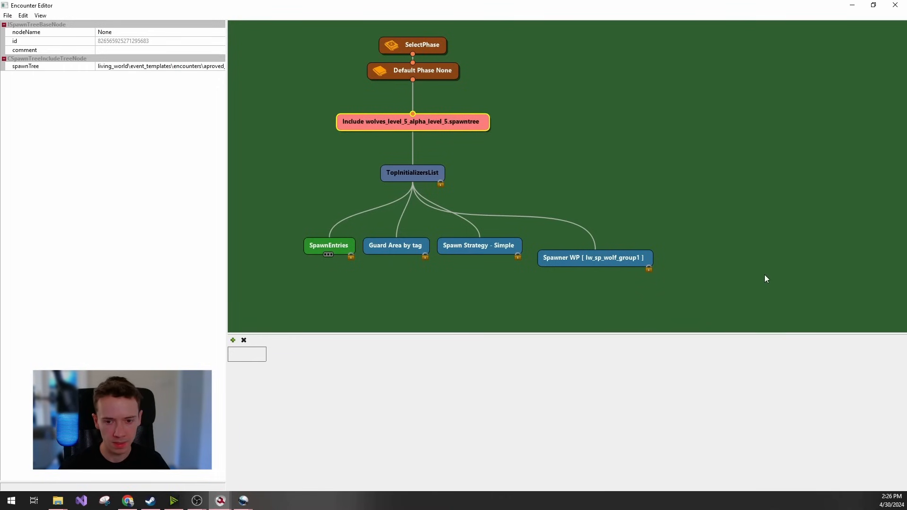
Inspect the Spawn Strategy - Simple and Guard Area by tag initializers, including the guardAreaTag and pursuitAreaTag properties.
click(484, 245)
click(412, 248)
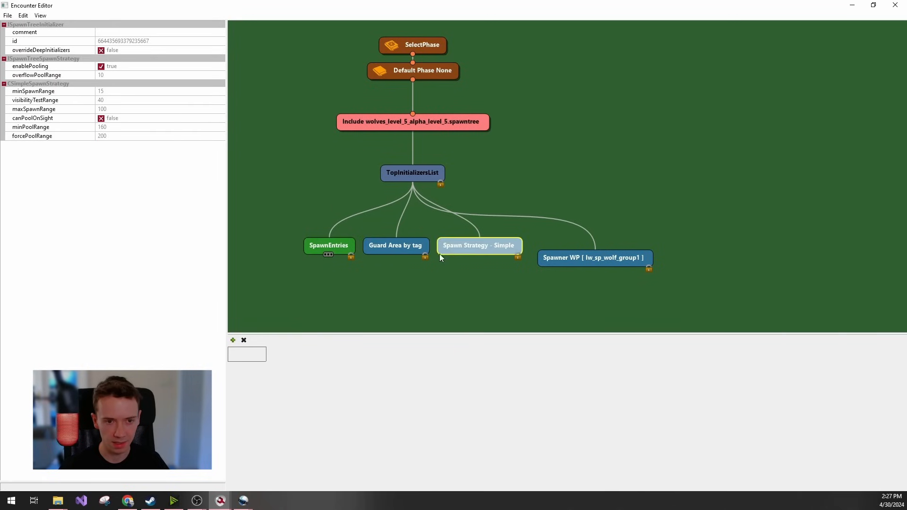
click(36, 85)
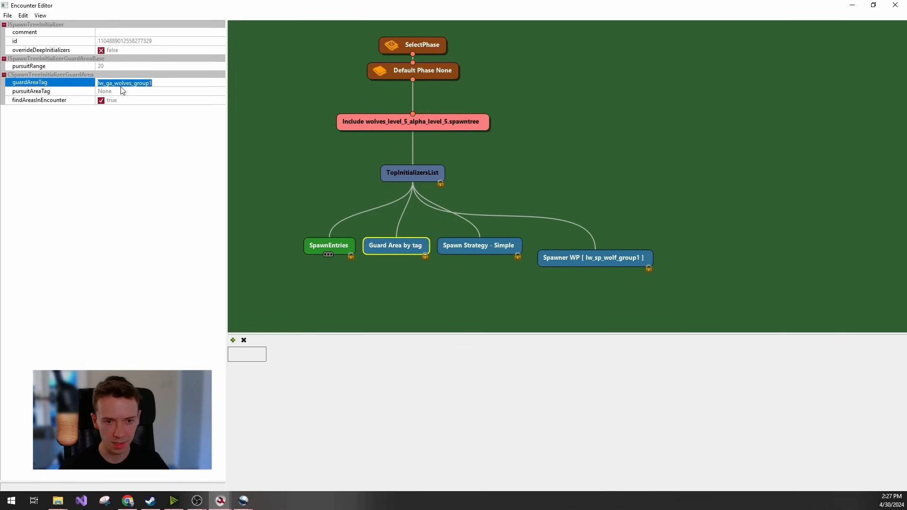
click(161, 91)
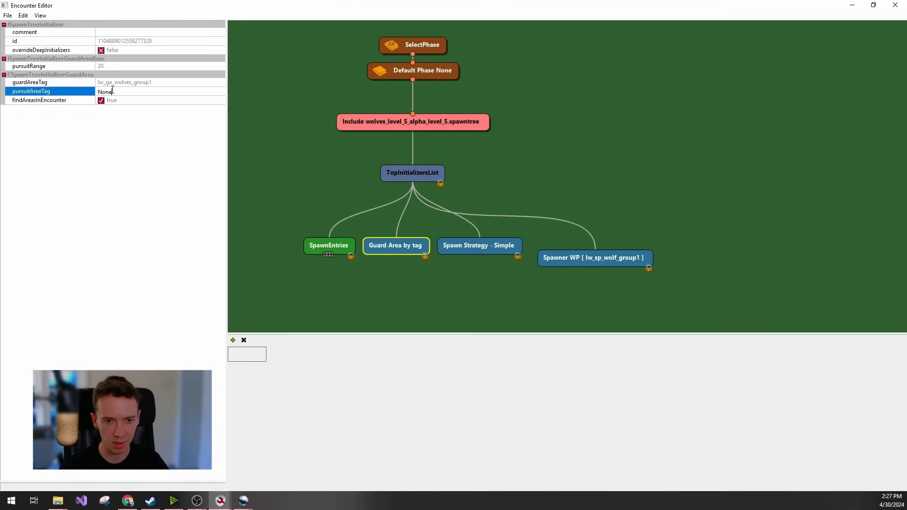
click(145, 84)
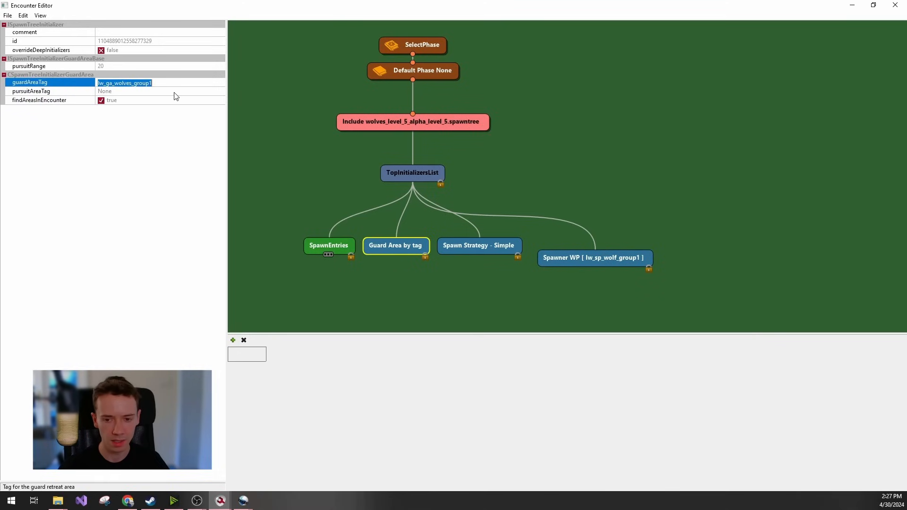
click(480, 254)
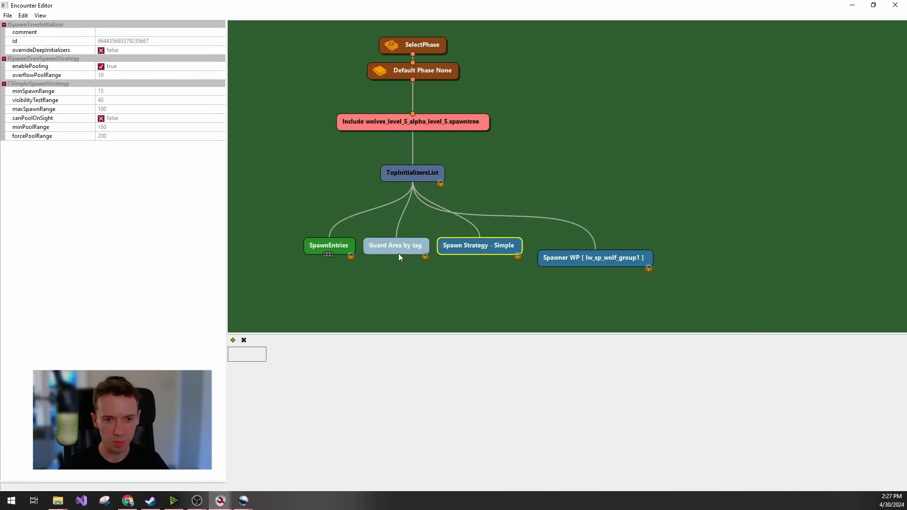
click(399, 253)
click(157, 83)
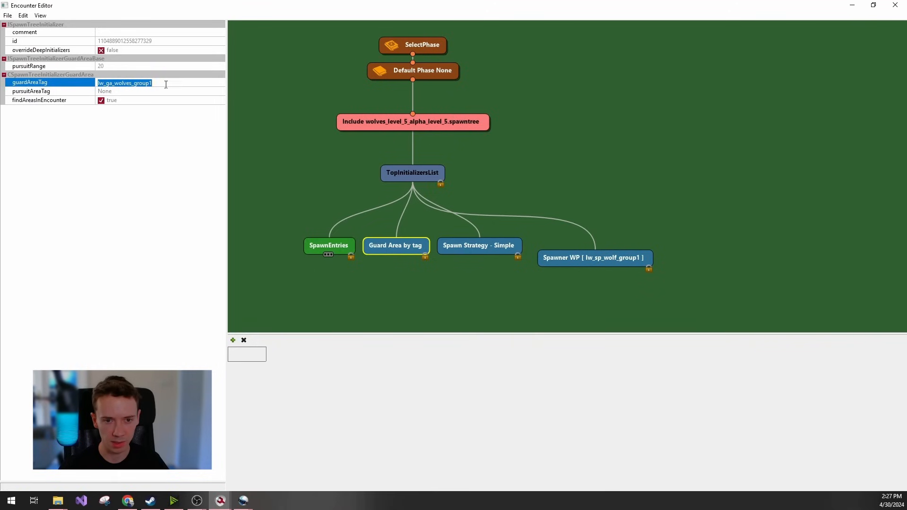
Examine the Spawner WP initializer and compare it with the spawn strategy and the guard area's tag properties.
click(491, 248)
click(577, 262)
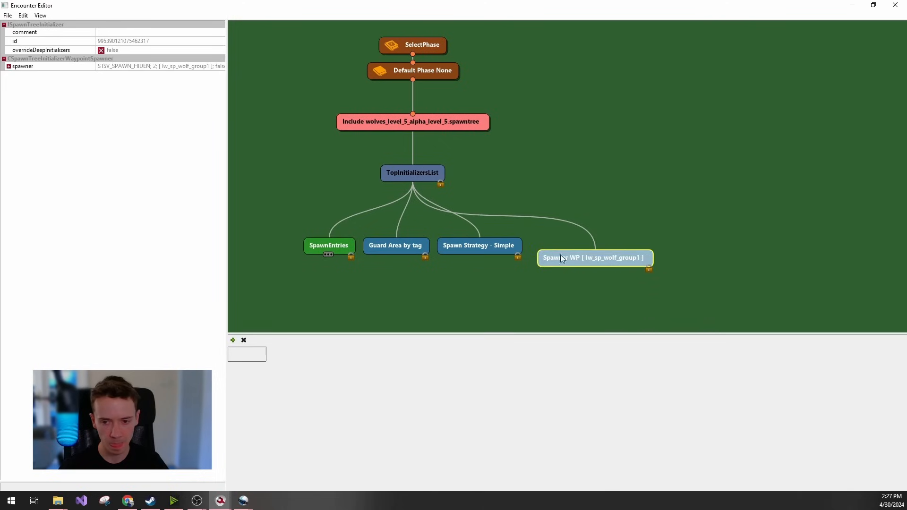
click(475, 248)
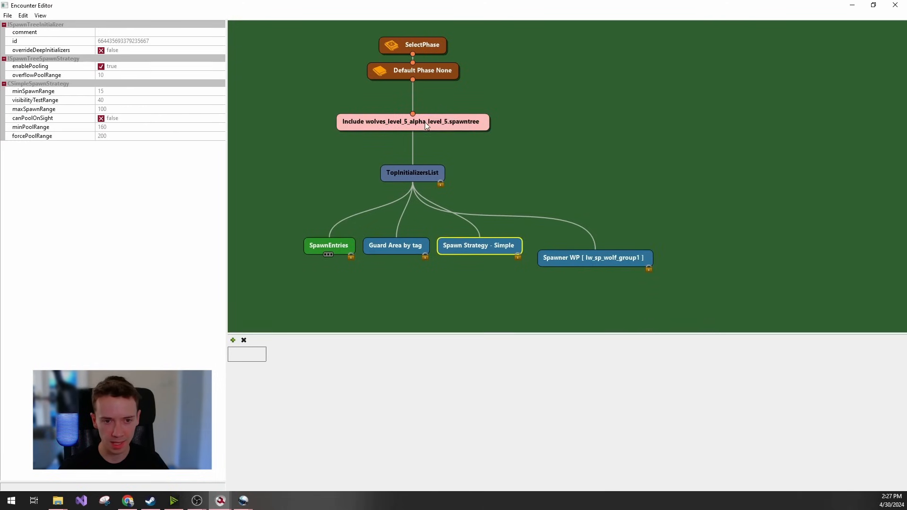
click(406, 244)
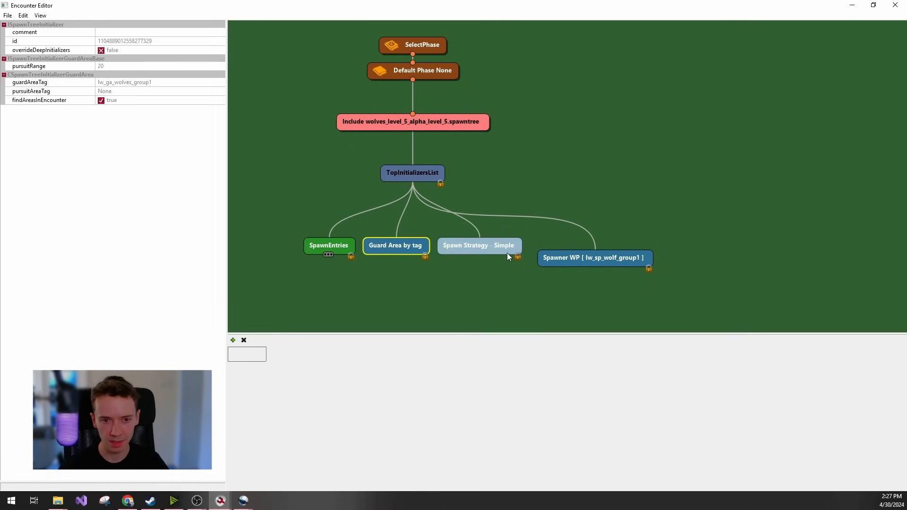
click(158, 83)
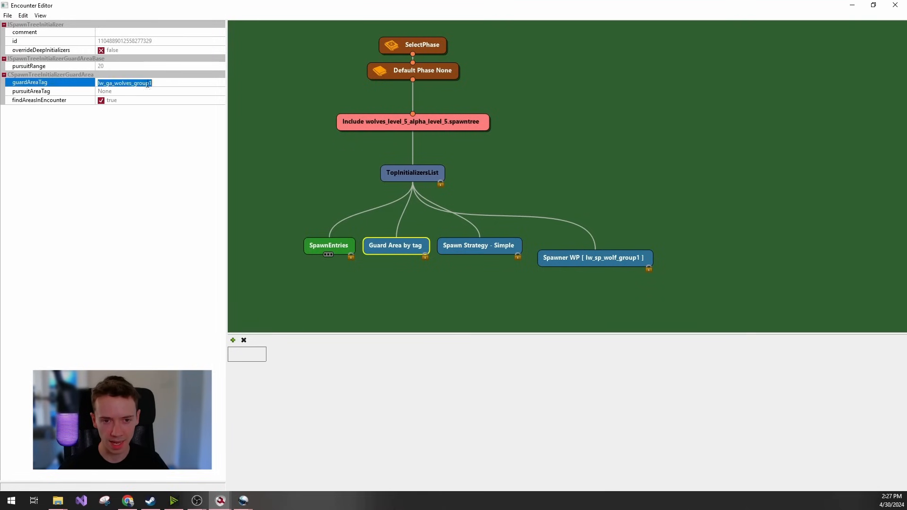
click(149, 93)
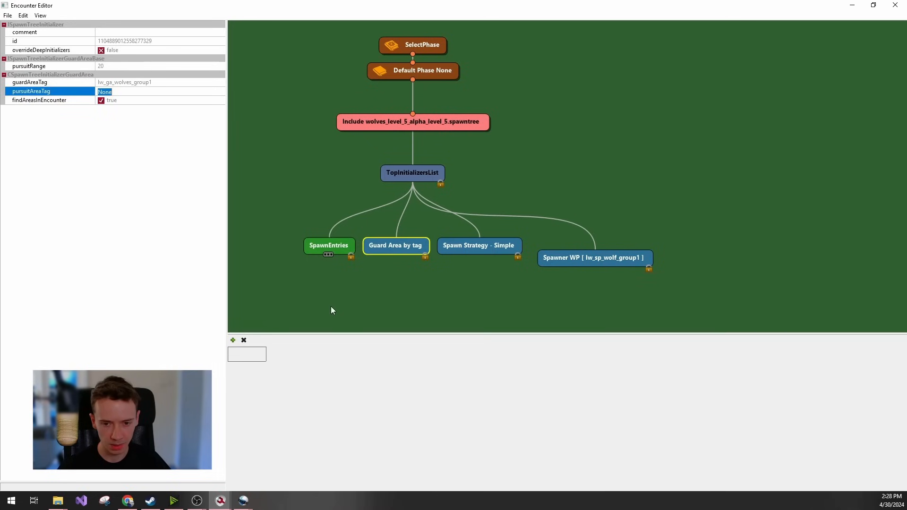
Expand SpawnEntries and its alfa wolf_level1 and wolf_level1 entries to reveal their SpawnLimit nodes.
click(329, 255)
scroll(359, 289, down, 2)
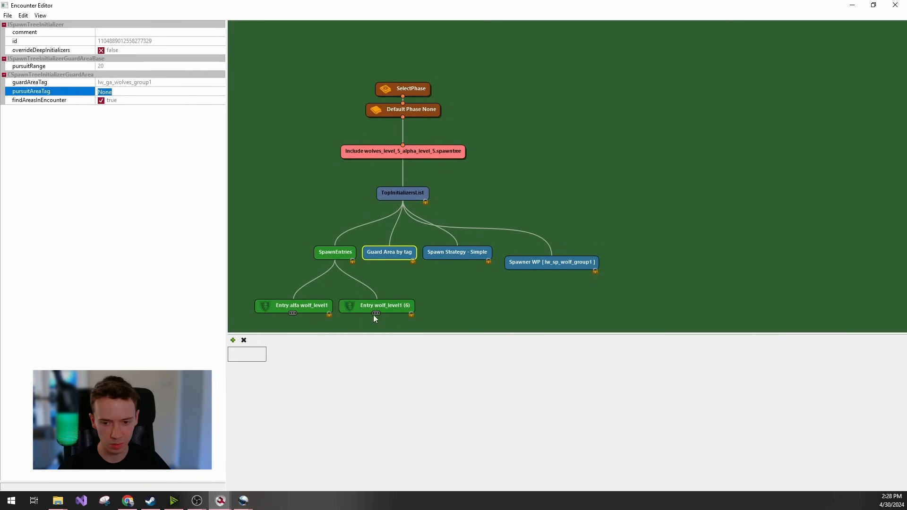
drag(420, 309, 539, 245)
scroll(445, 298, up, 2)
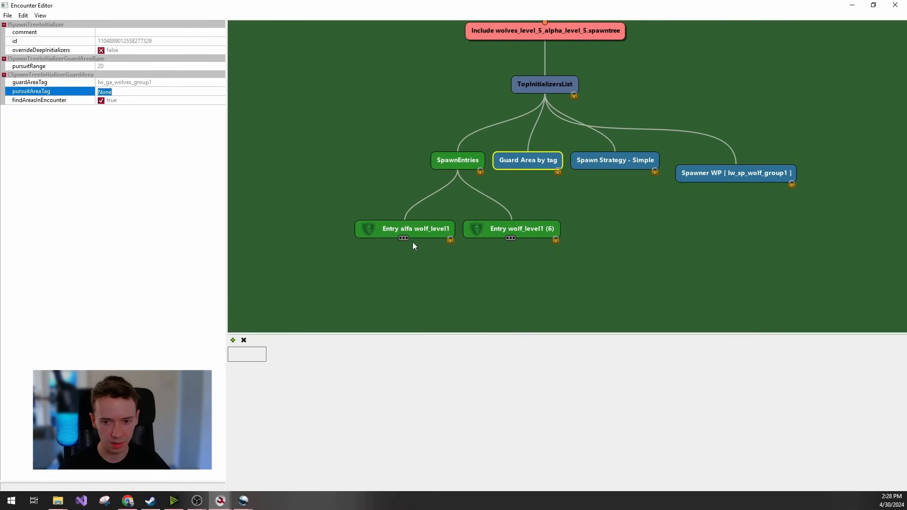
click(513, 237)
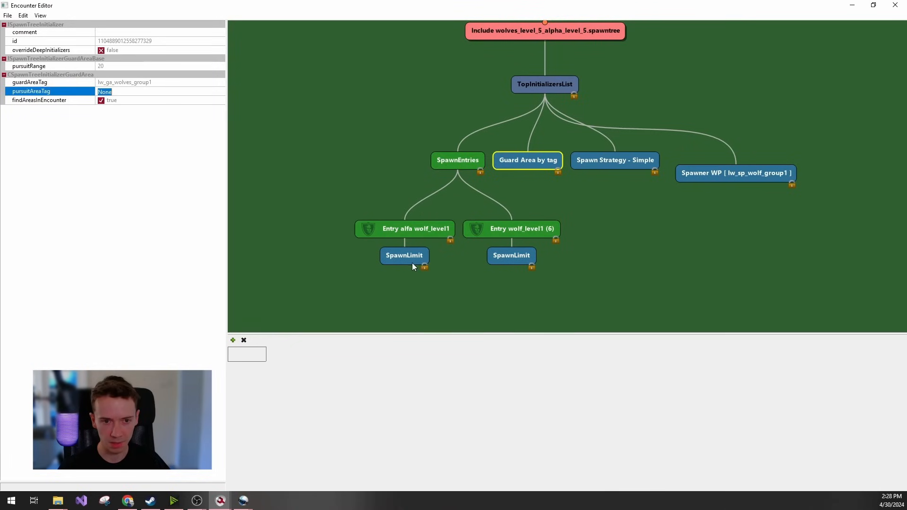
Inspect the total spawn limits of both SpawnLimit nodes and the quantity settings of the wolf_level1 entry.
click(411, 262)
click(510, 257)
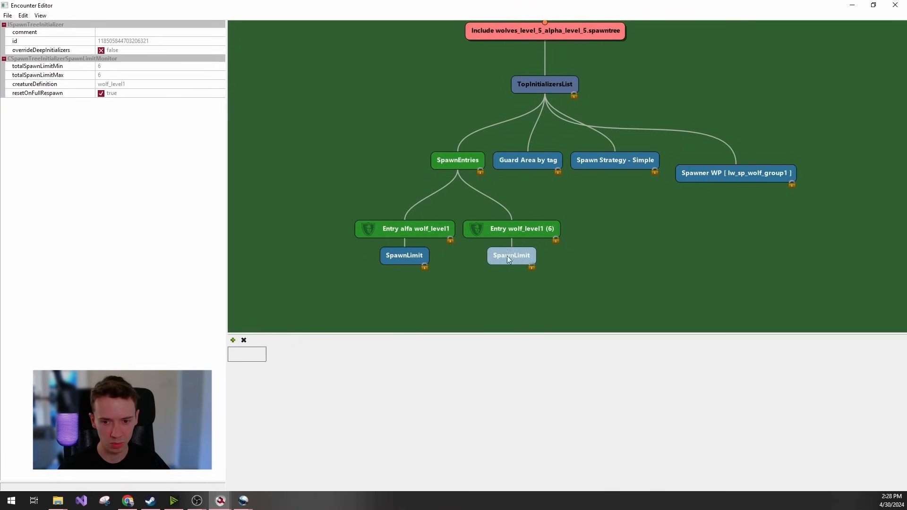
click(403, 253)
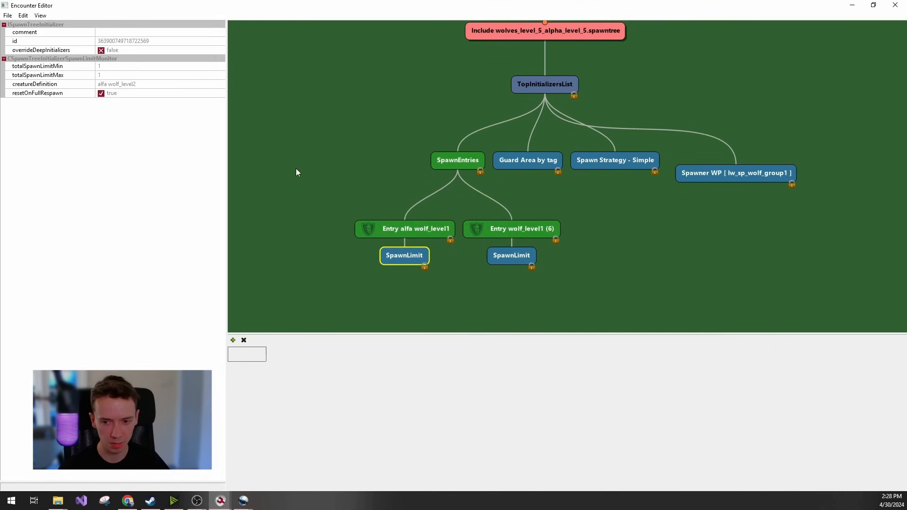
click(514, 228)
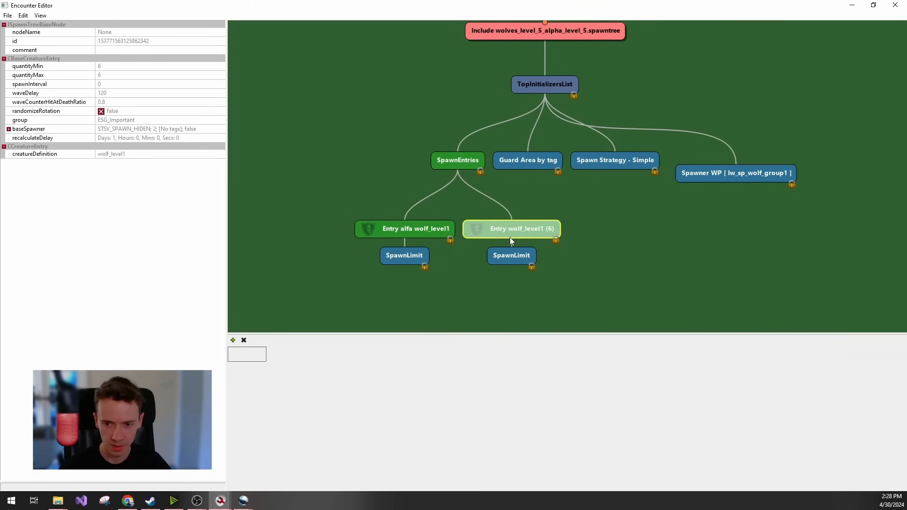
drag(654, 190, 659, 212)
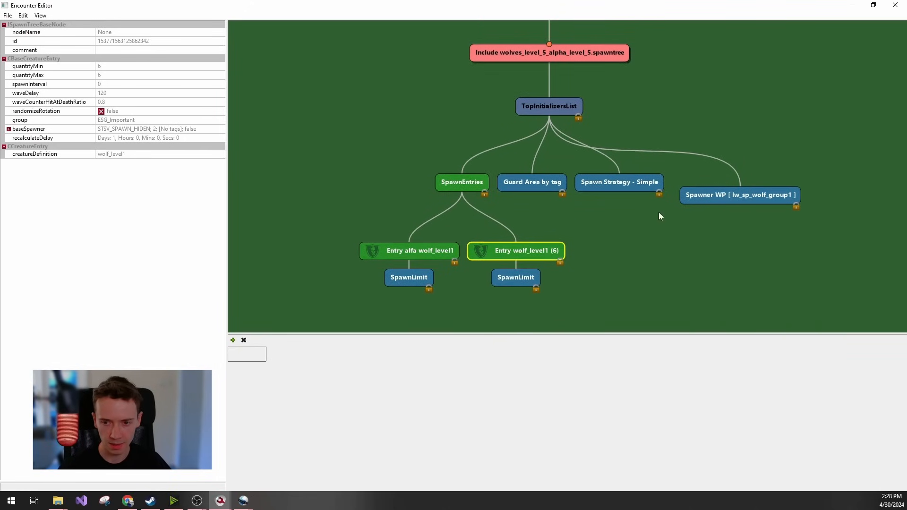
Review the properties of the guard area, spawn strategy, Spawner WP, both wolf entries and the TopInitializersList.
click(548, 185)
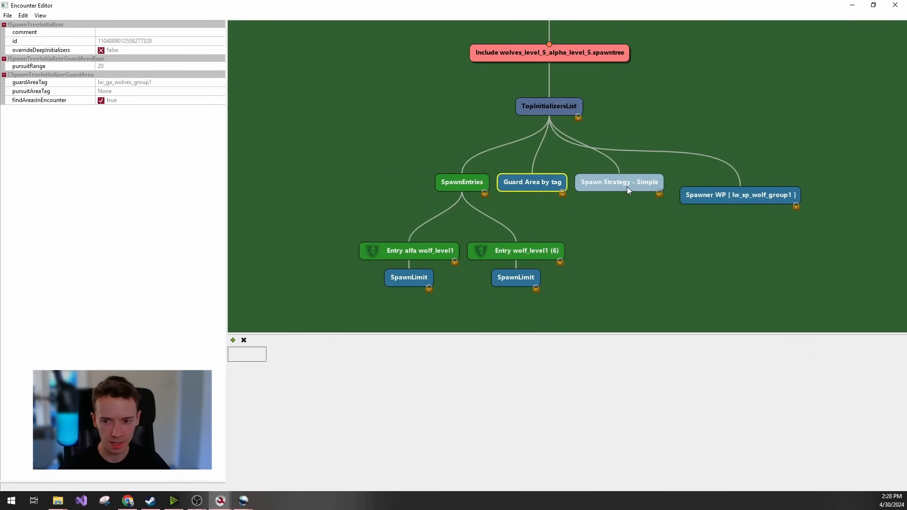
click(610, 188)
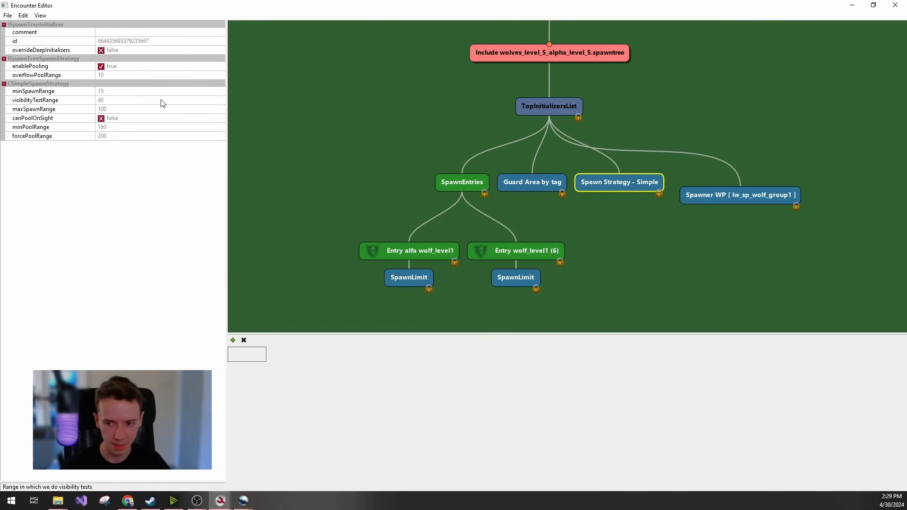
click(712, 195)
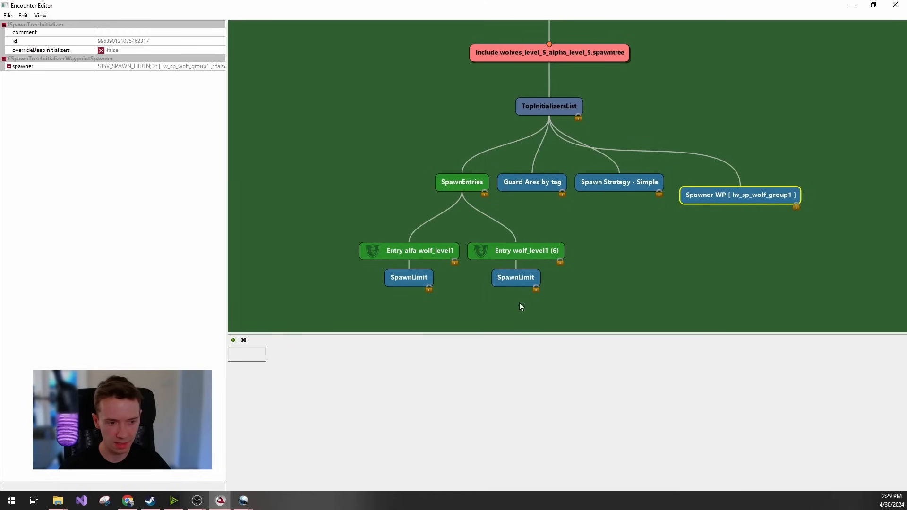
click(520, 250)
click(411, 250)
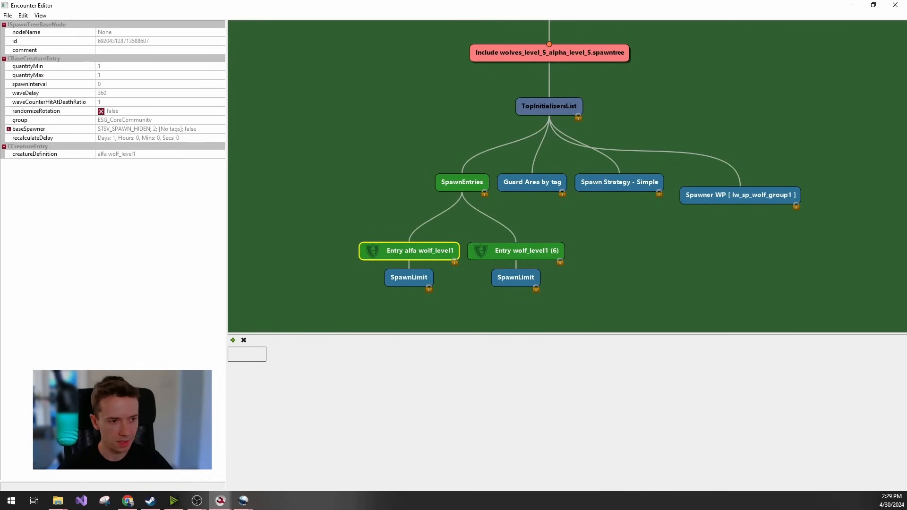
click(528, 111)
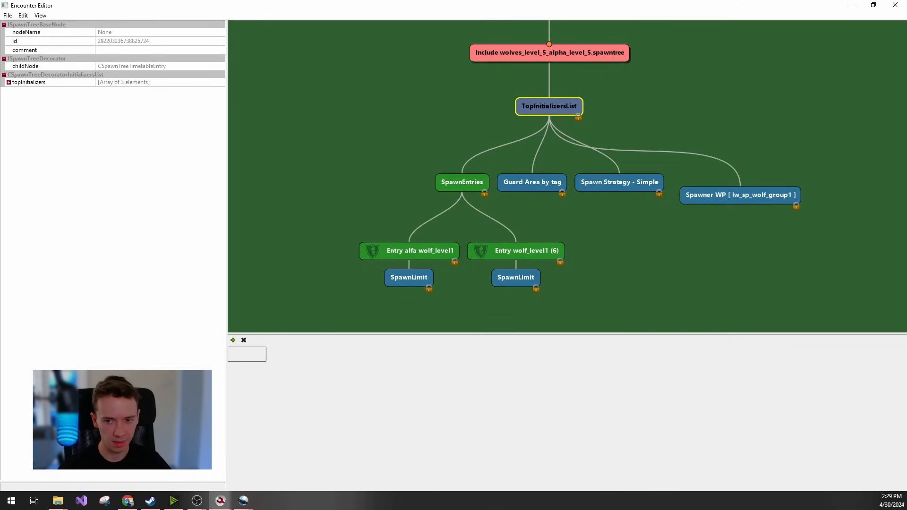
Move the included wolves_level_5_alpha_level_5.spawntree branch to the left of the Default Phase node in the graph.
drag(498, 124, 442, 189)
scroll(497, 124, down, 1)
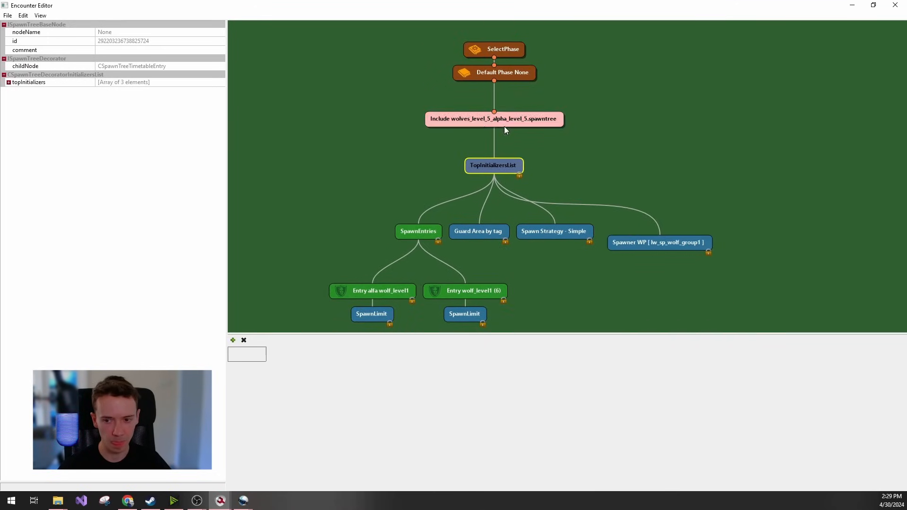
drag(363, 109, 693, 327)
drag(666, 135, 661, 160)
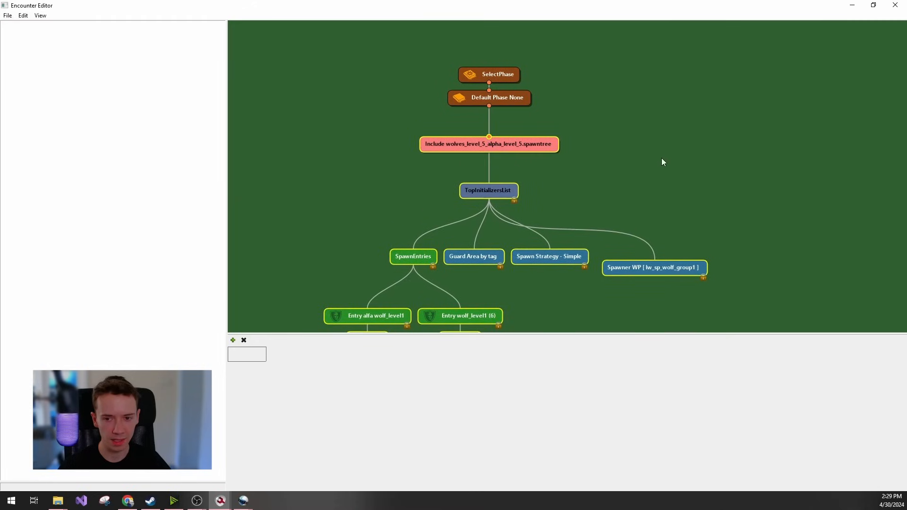
drag(443, 144, 315, 144)
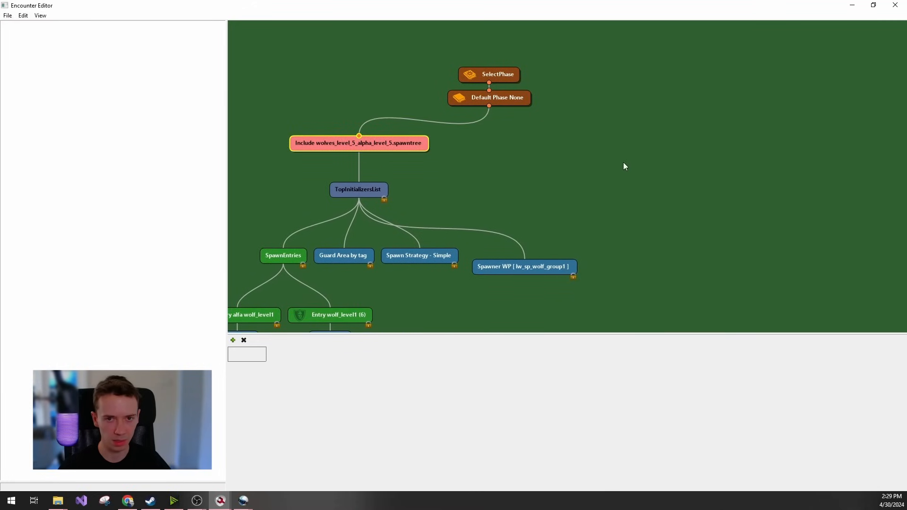
click(487, 144)
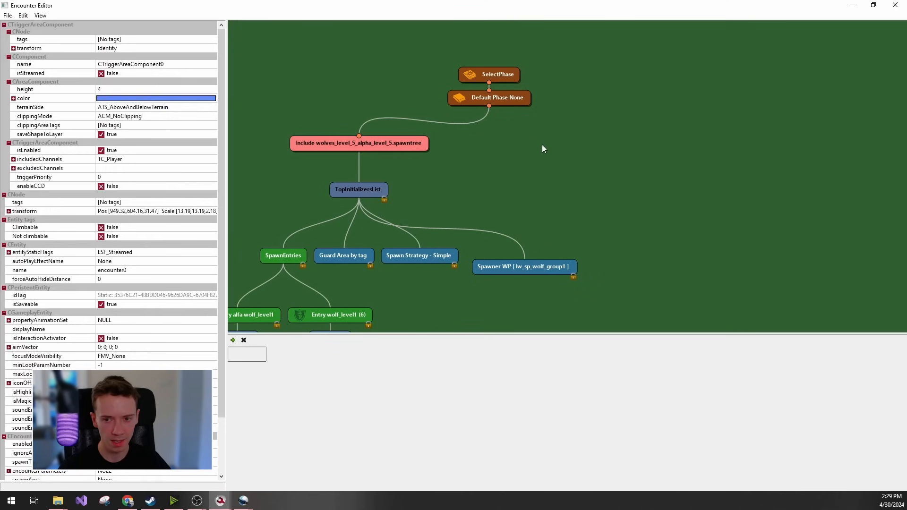
Review the child node types that can be added under the Default Phase node.
right_click(496, 124)
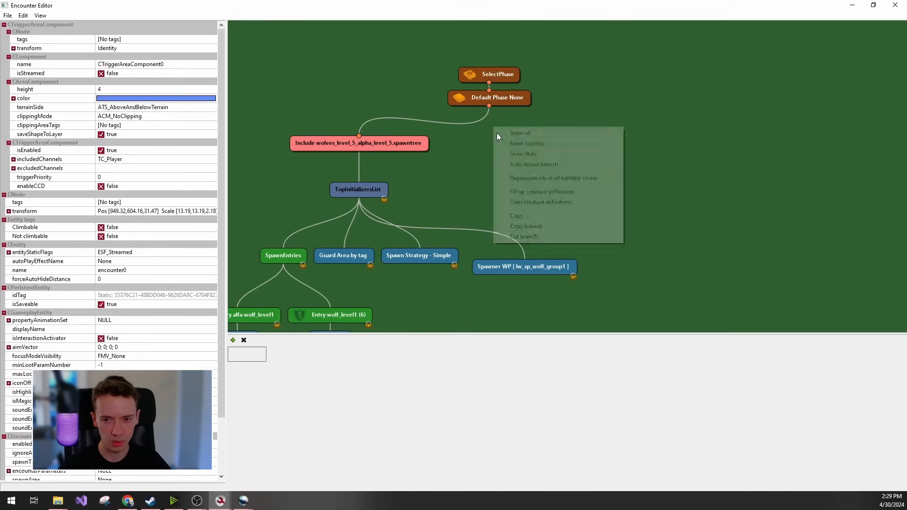
right_click(488, 107)
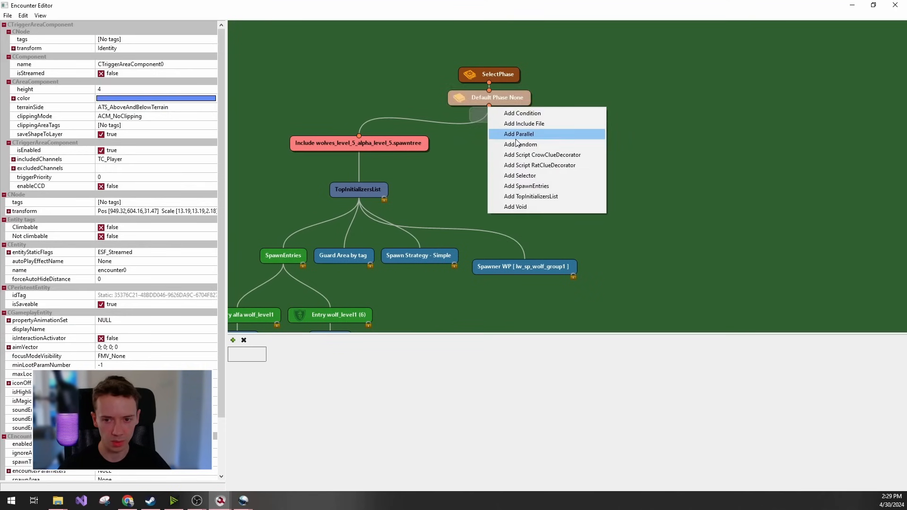
click(429, 187)
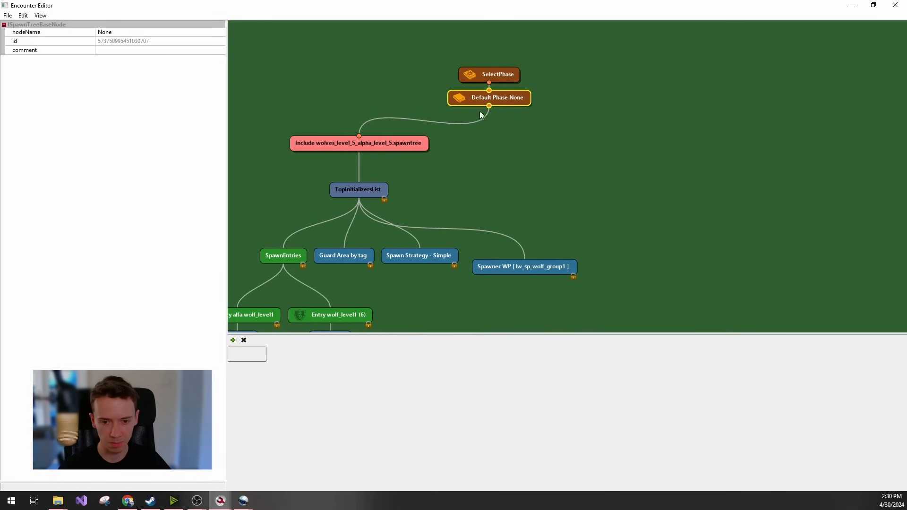
drag(487, 112, 300, 332)
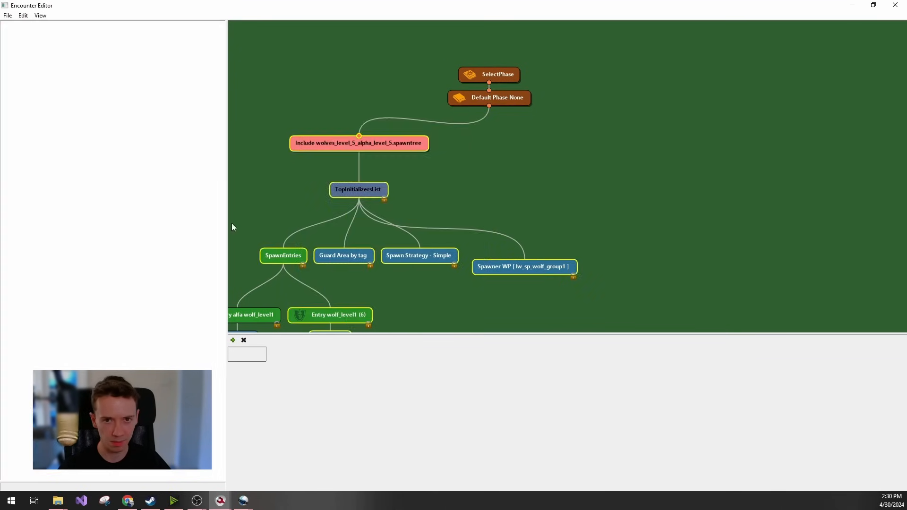
click(313, 96)
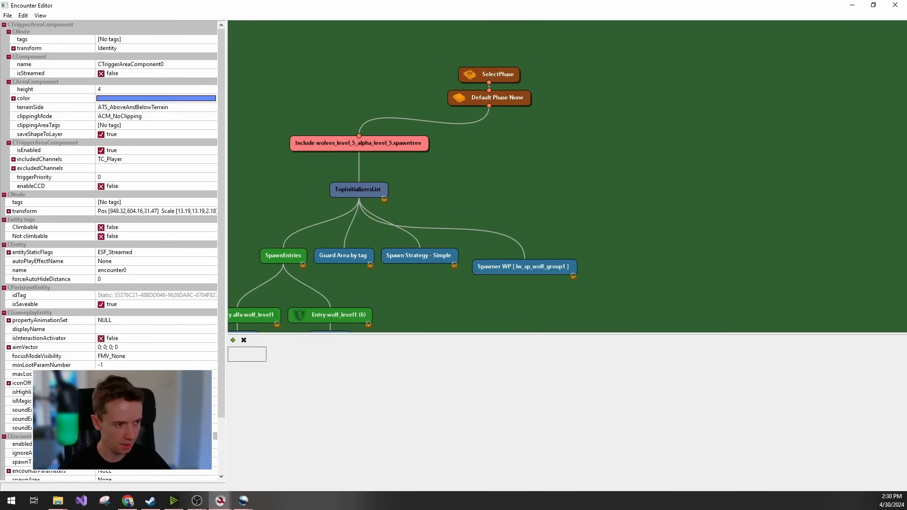
key(alt+Tab)
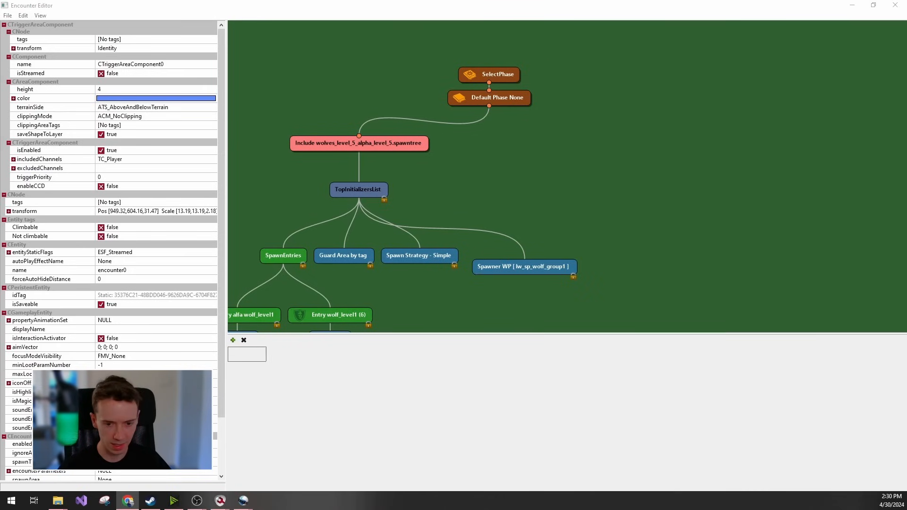
Add a creature definition row and set its definition name to alfa wolf_level1.
click(233, 340)
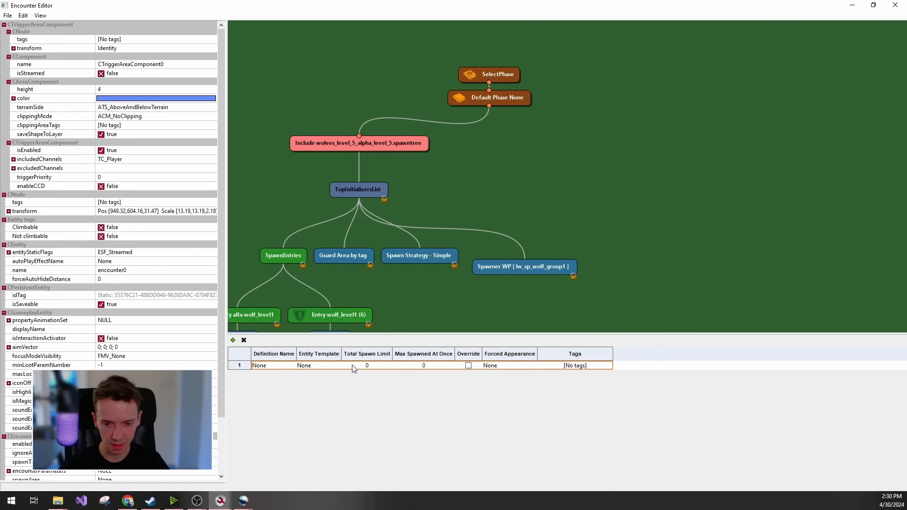
double_click(266, 366)
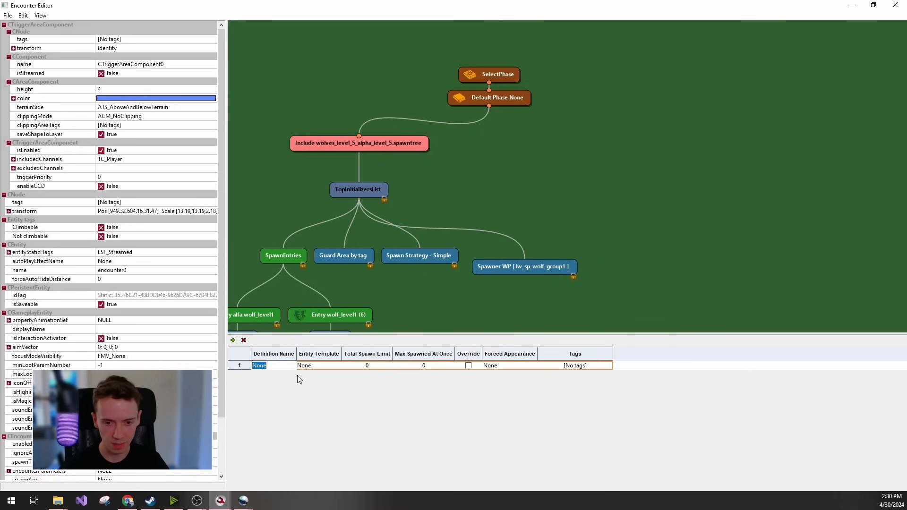
click(278, 364)
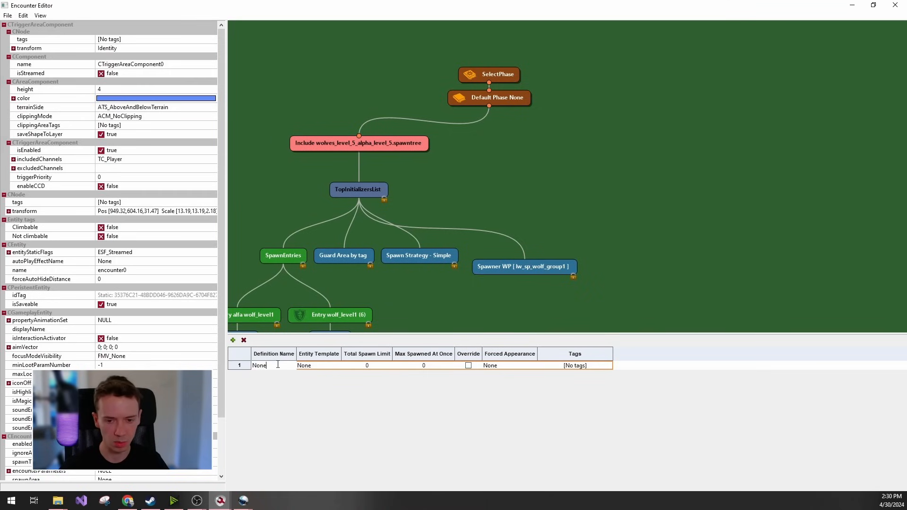
double_click(277, 364)
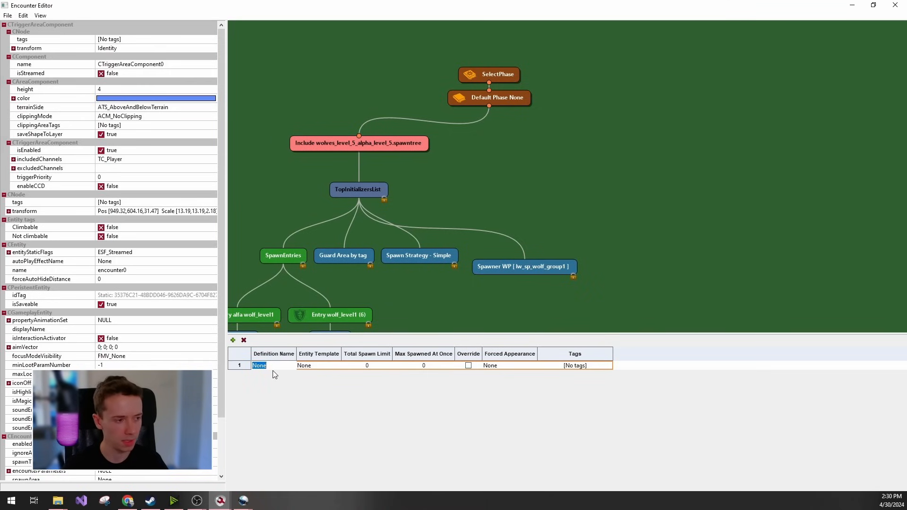
text(alfa wolf_level1)
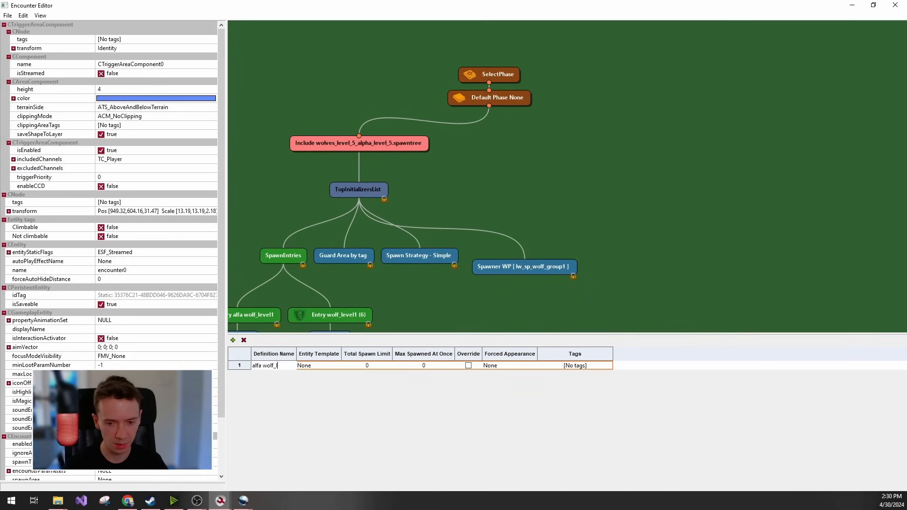
click(331, 366)
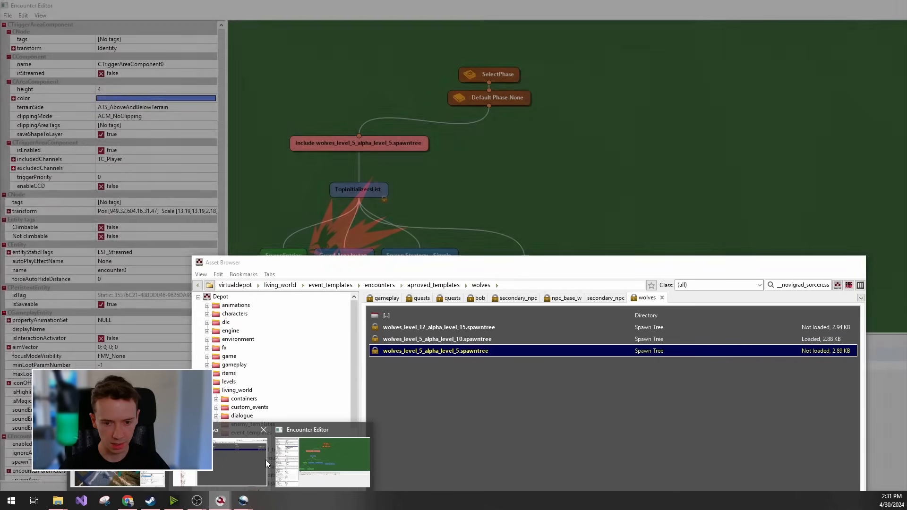
Switch to the Asset Browser and browse the characters/npc_entities/monsters folder for a wolf entity template.
click(265, 460)
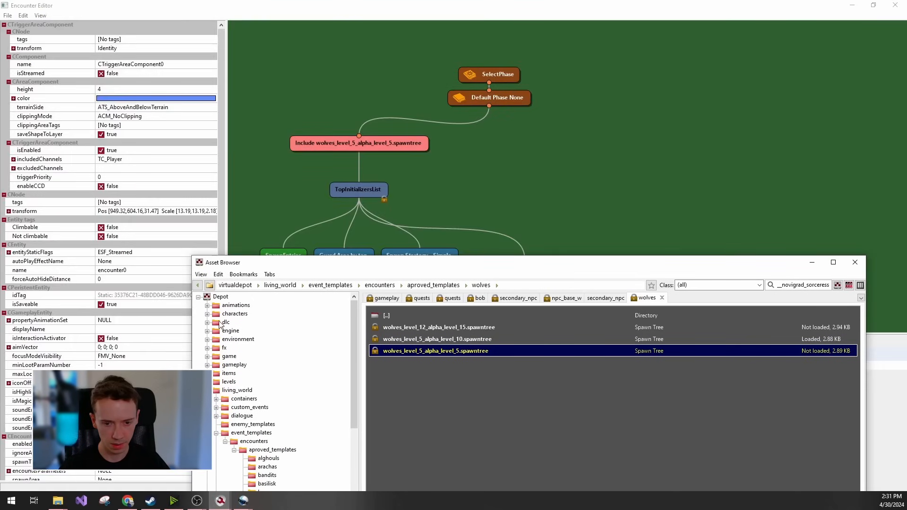
click(235, 314)
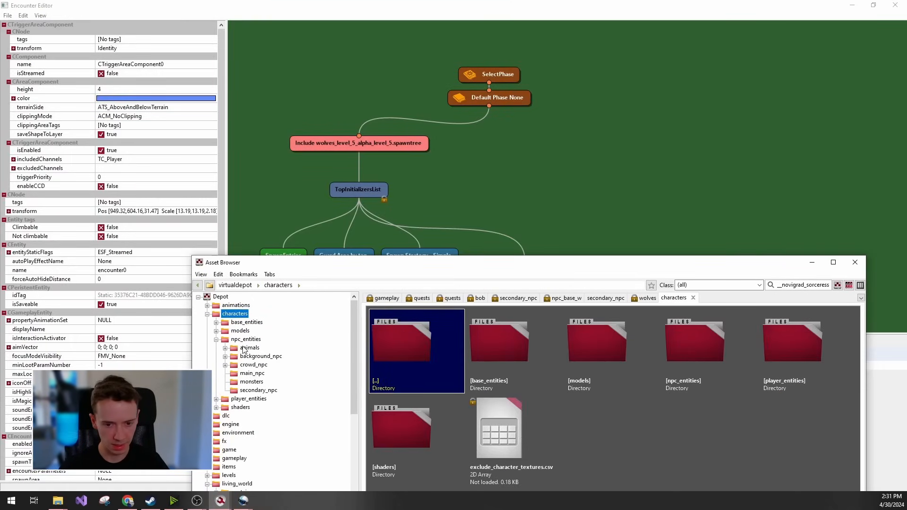
click(250, 339)
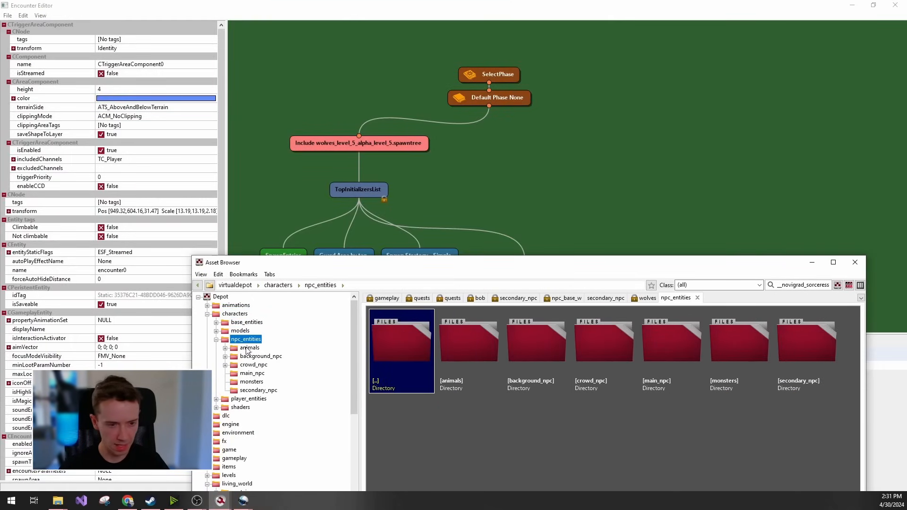
click(250, 382)
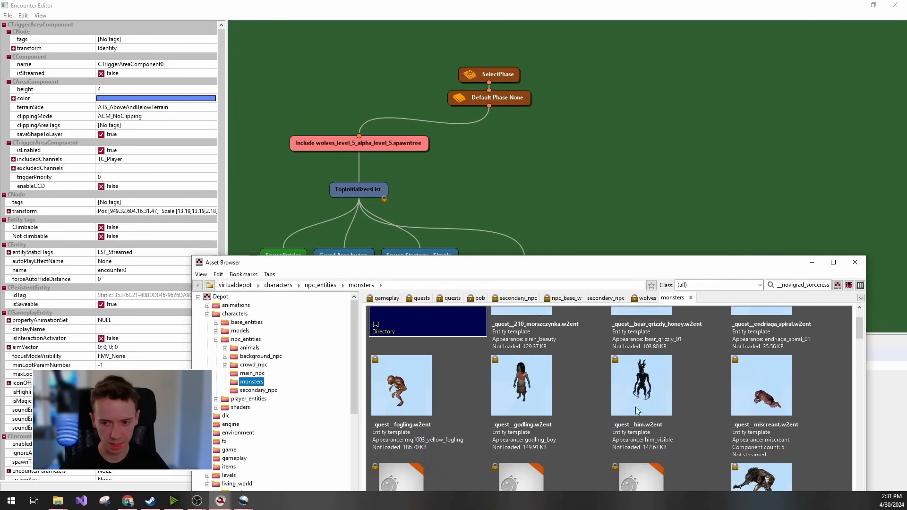
drag(582, 265, 526, 46)
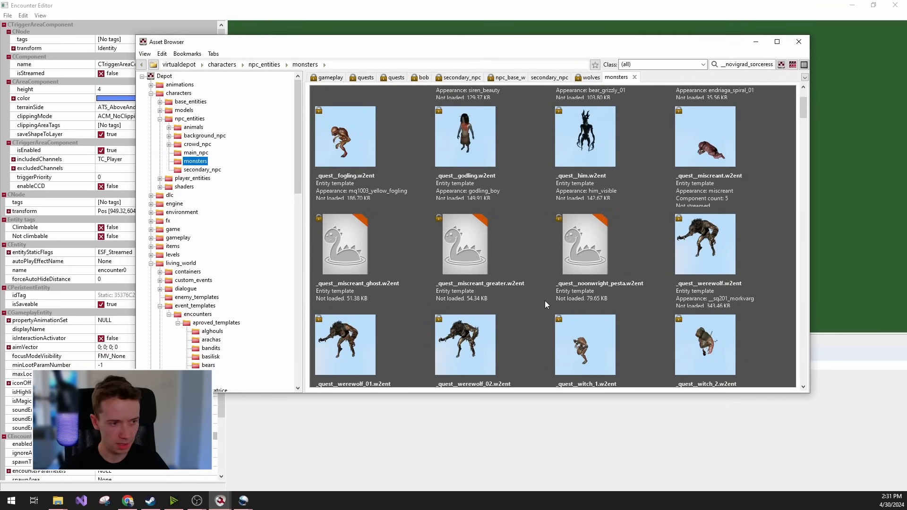
scroll(540, 283, down, 1)
scroll(501, 278, down, 3)
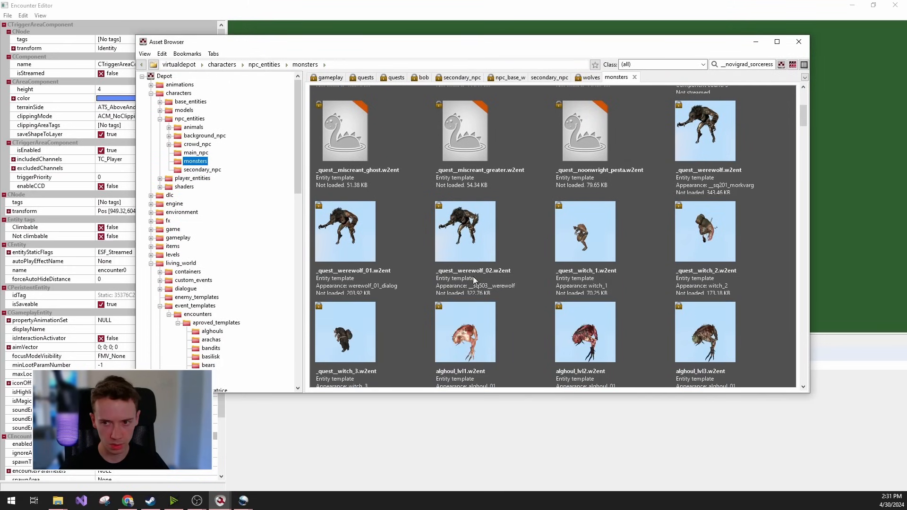
scroll(475, 264, down, 2)
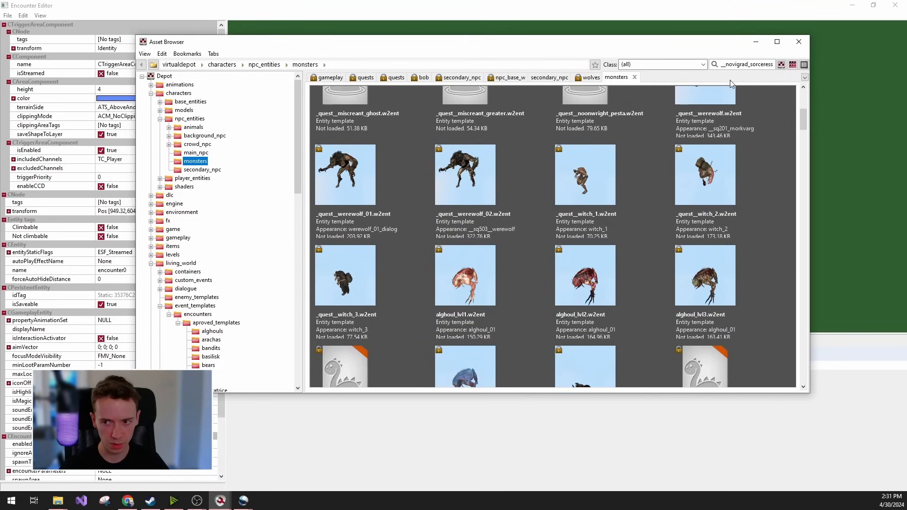
Limit the asset search to the current monsters directory and search it for wolf.
click(783, 67)
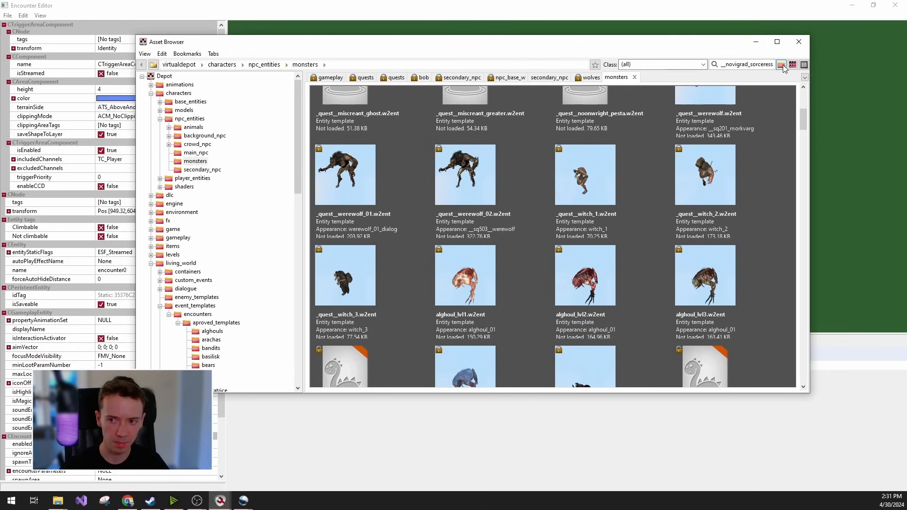
click(783, 70)
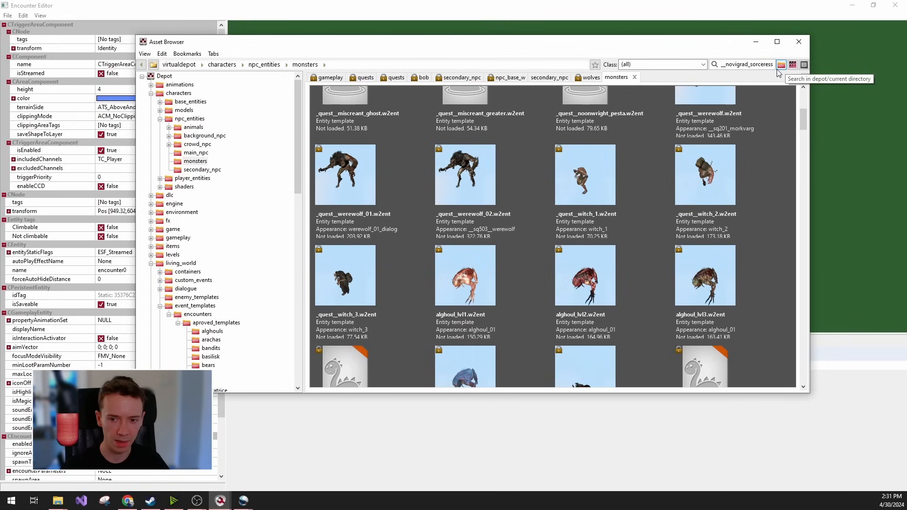
click(782, 67)
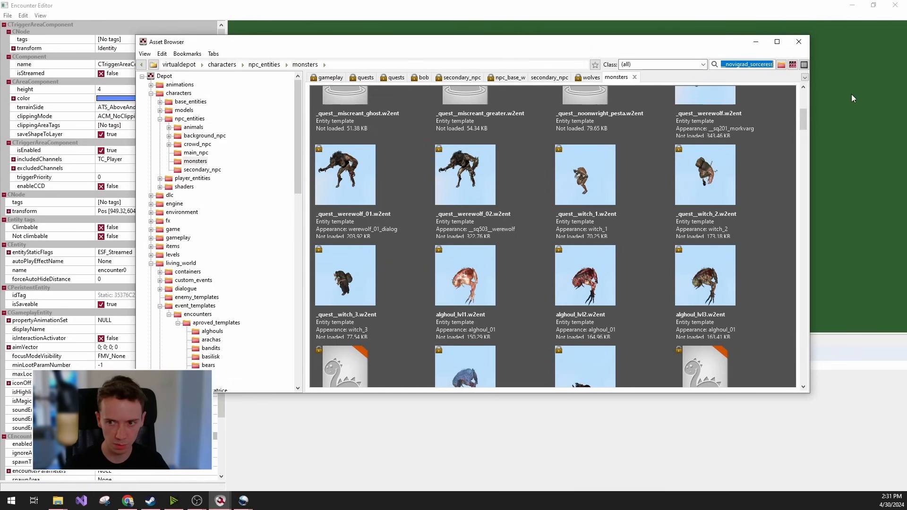
text(wolf)
key(Return)
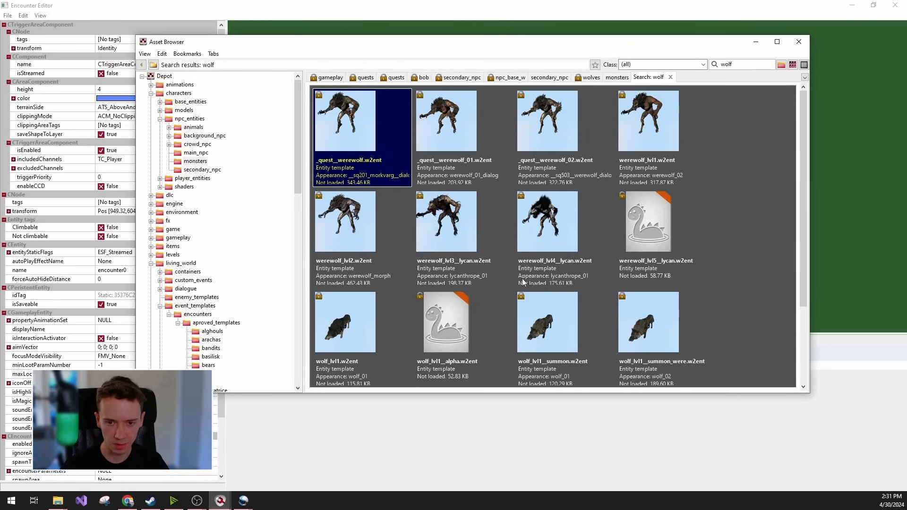
Look through the wolf templates in the search results and select wolf_lvl1__alpha.w2ent.
scroll(424, 248, down, 1)
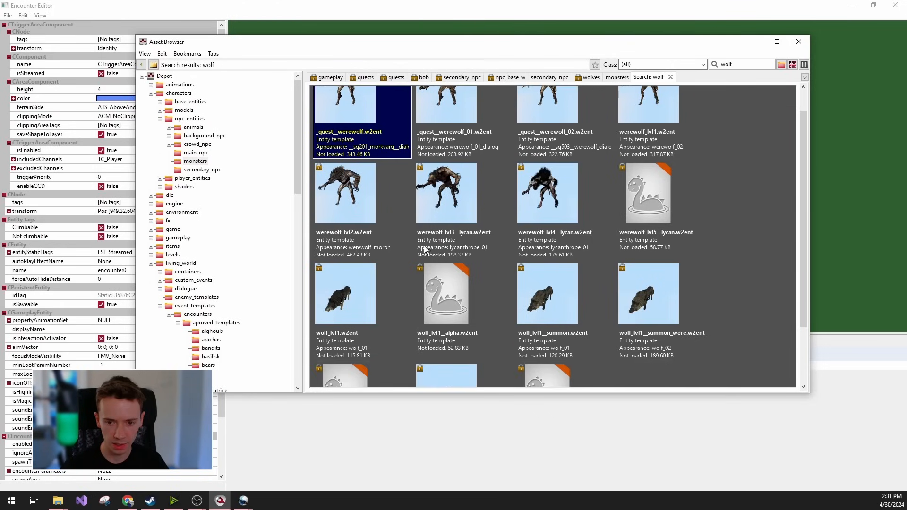
scroll(600, 311, down, 3)
click(406, 255)
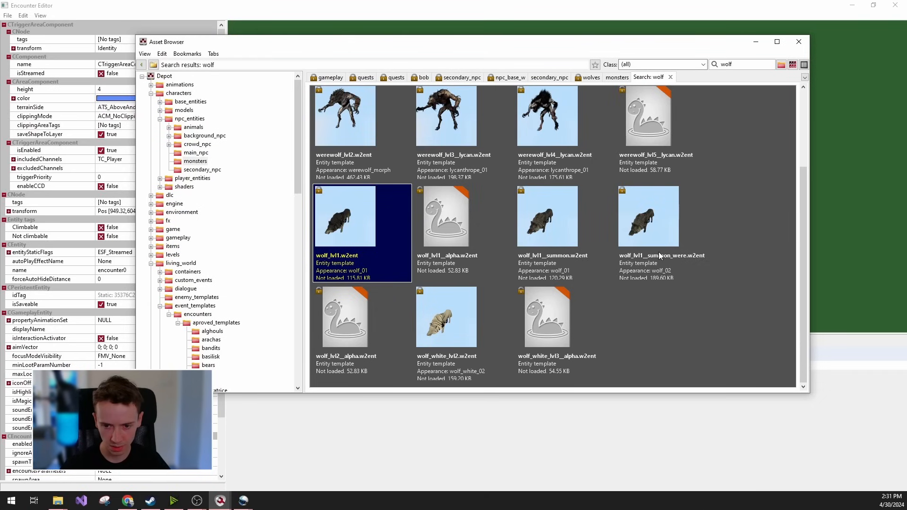
click(541, 273)
click(435, 336)
click(426, 232)
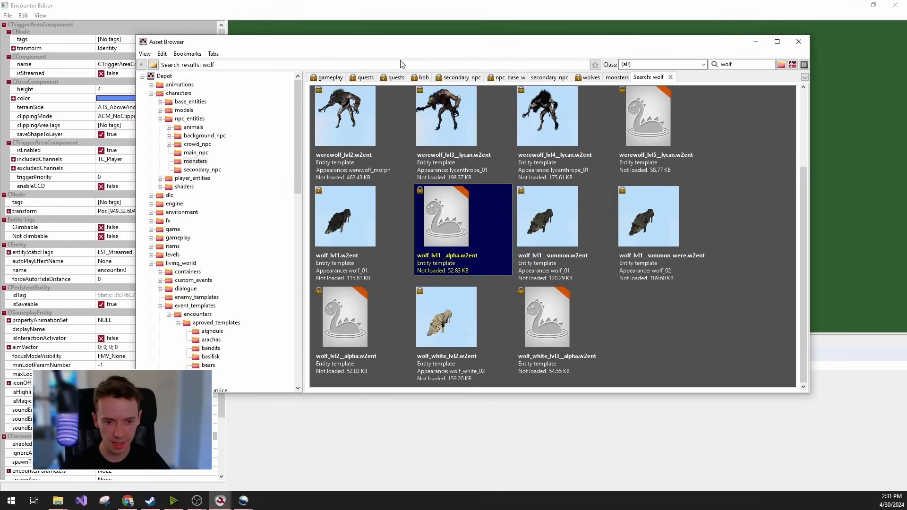
Assign the selected wolf_lvl1__alpha.w2ent as the entity template of the alfa wolf_level1 creature definition.
drag(378, 41, 0, 509)
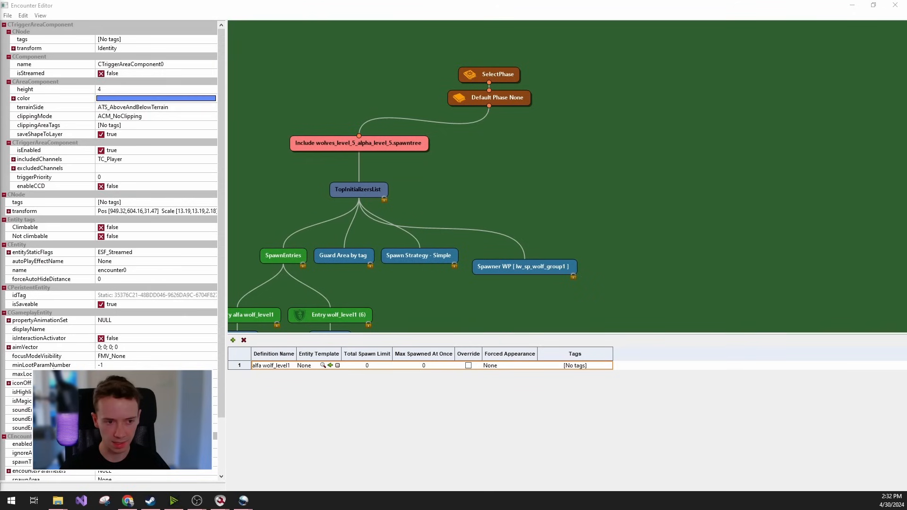
click(330, 366)
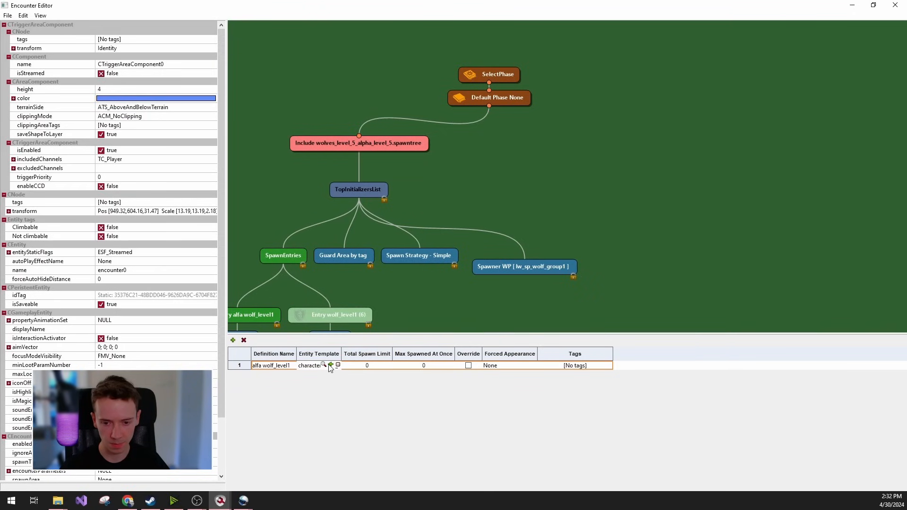
click(348, 367)
click(368, 365)
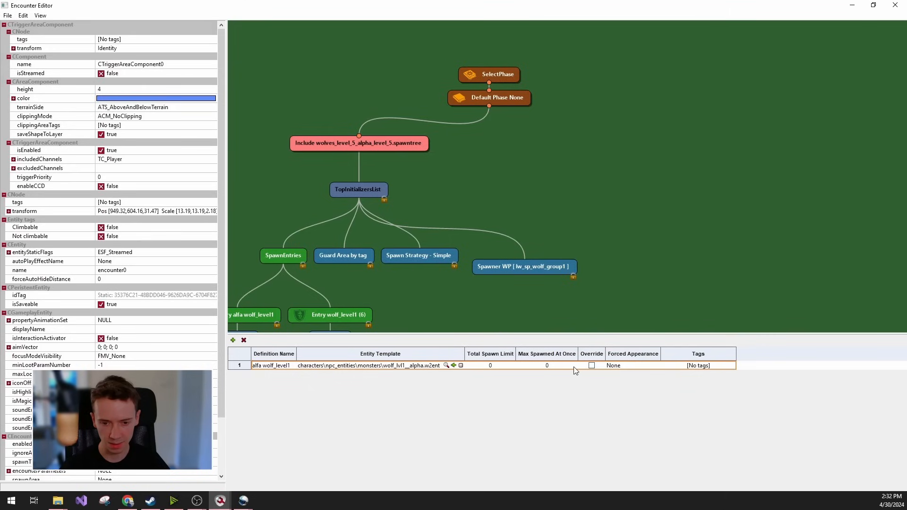
Add a second creature definition row and set its definition name to wolf_level1.
click(232, 340)
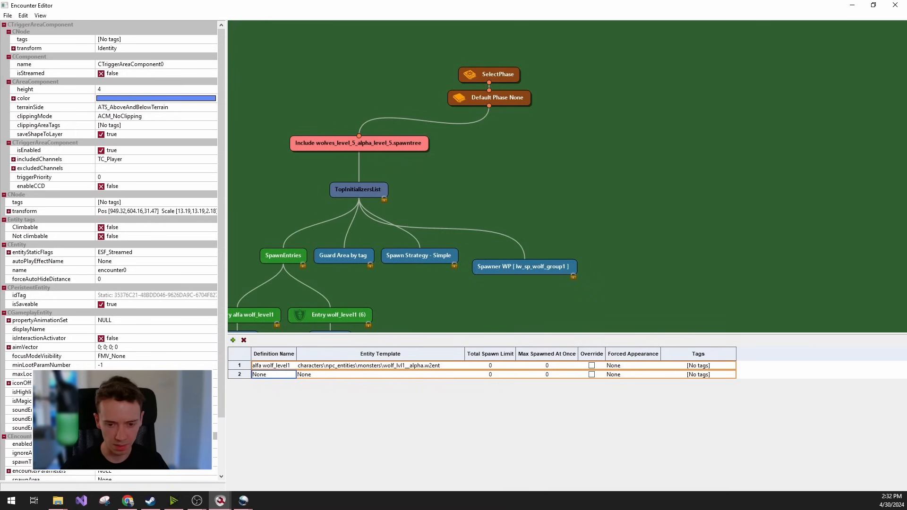
click(272, 375)
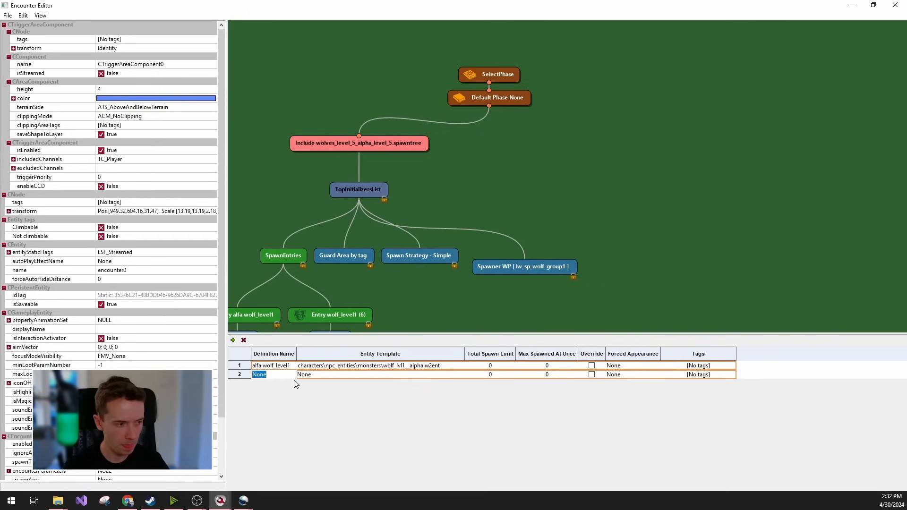
text(wolf_f)
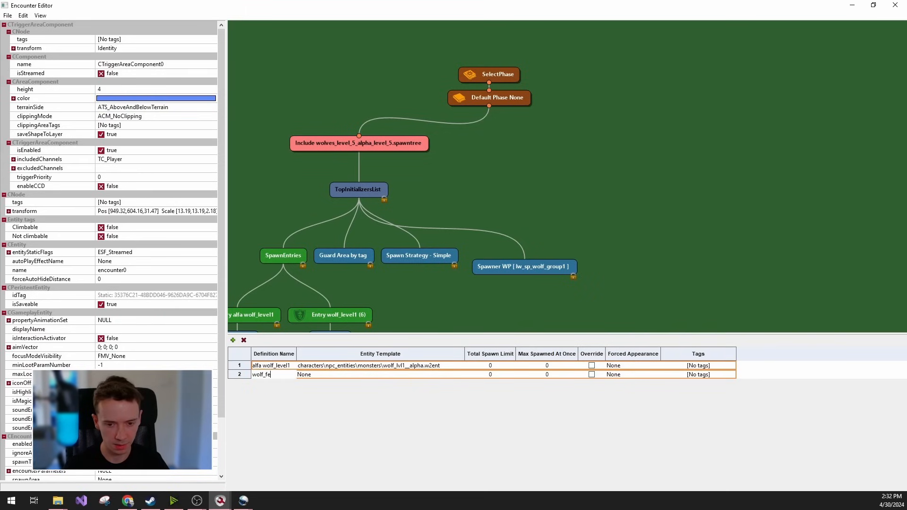
text(ele)
key(BackSpace)
key(BackSpace)
key(BackSpace)
key(BackSpace)
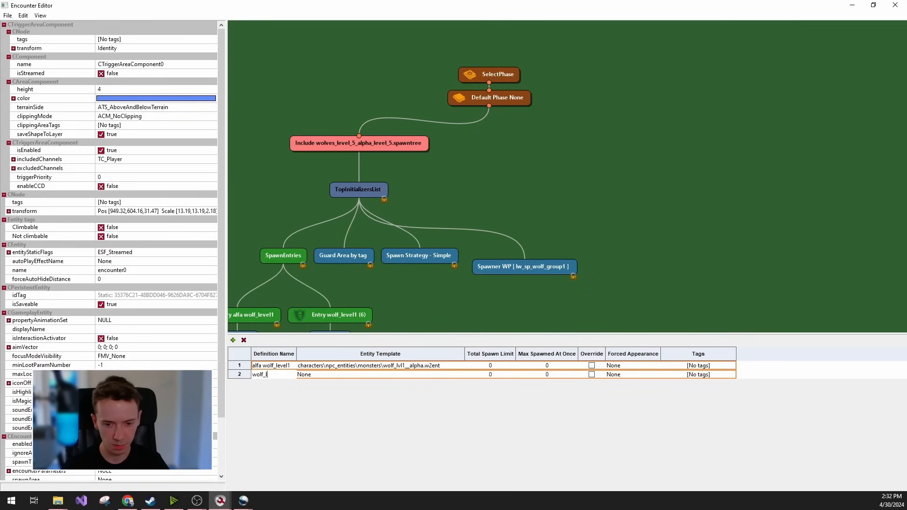
text(level1)
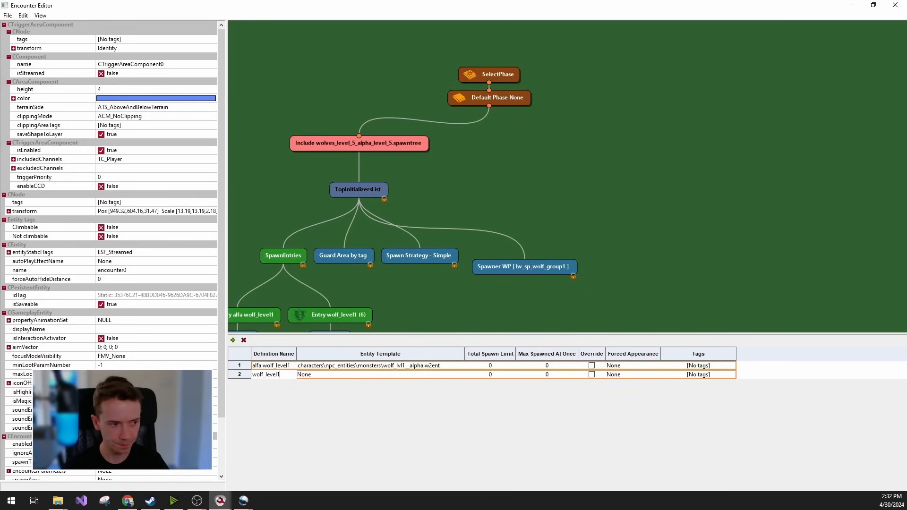
Select wolf_lvl1.w2ent in the Asset Browser and assign it as the entity template of the wolf_level1 definition.
click(317, 375)
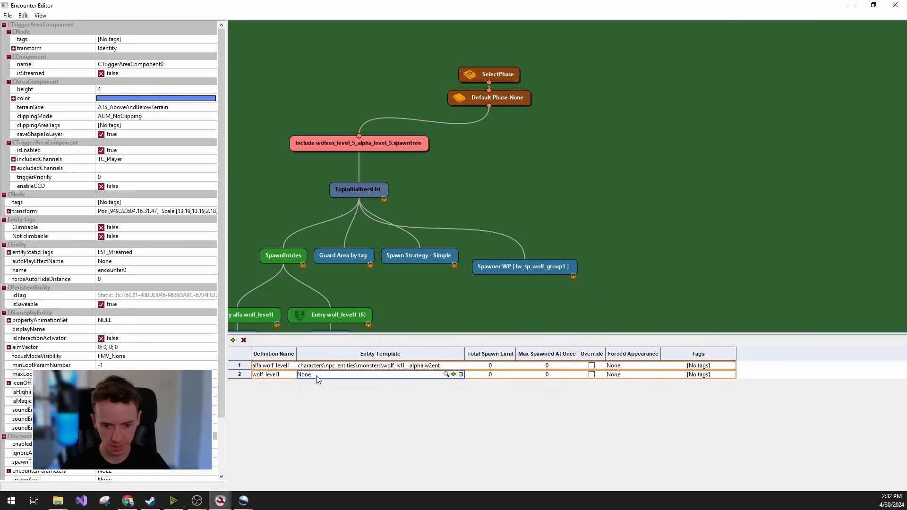
click(220, 501)
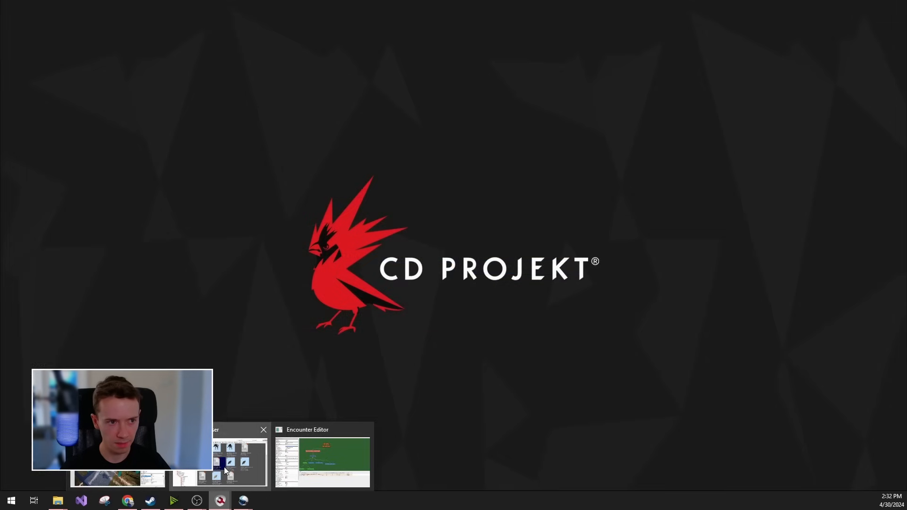
click(224, 467)
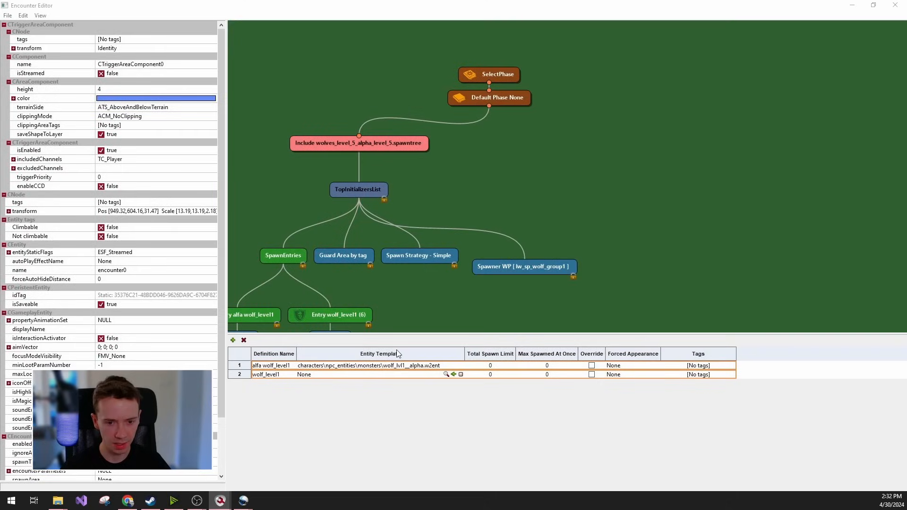
drag(278, 82, 417, 75)
click(167, 270)
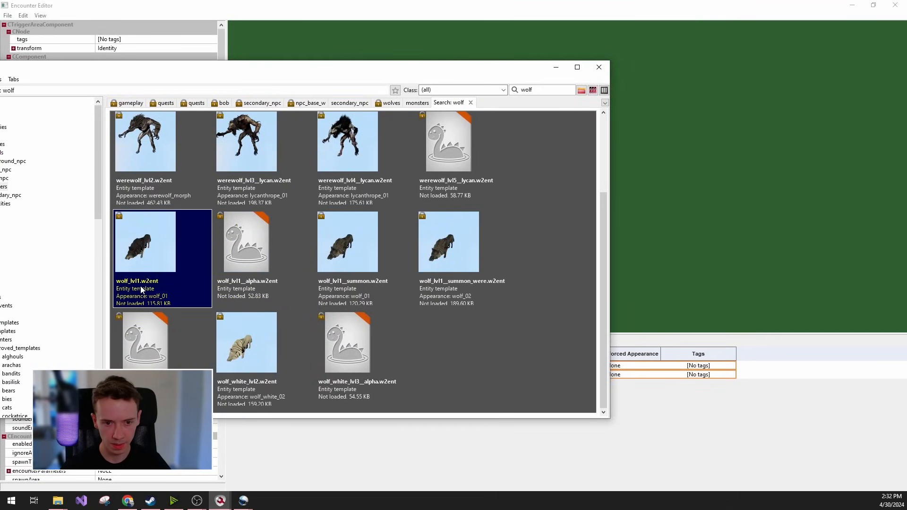
drag(479, 70, 0, 105)
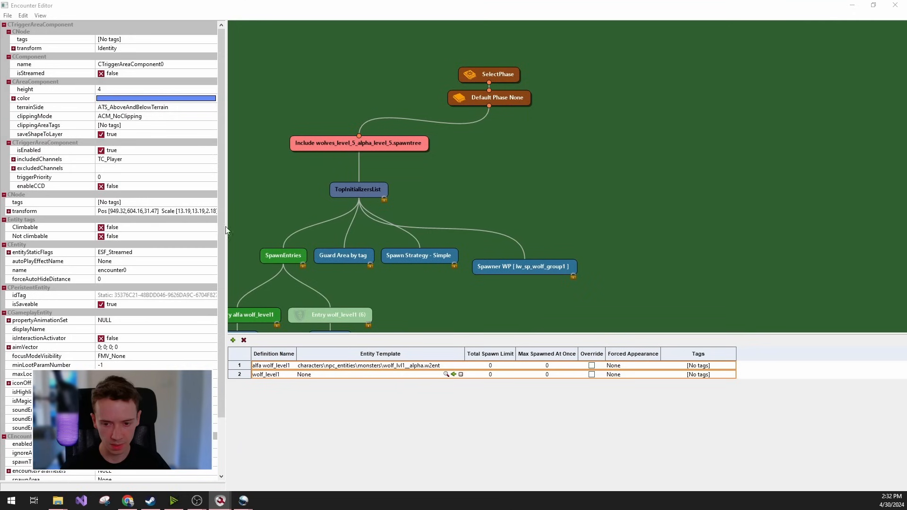
click(453, 375)
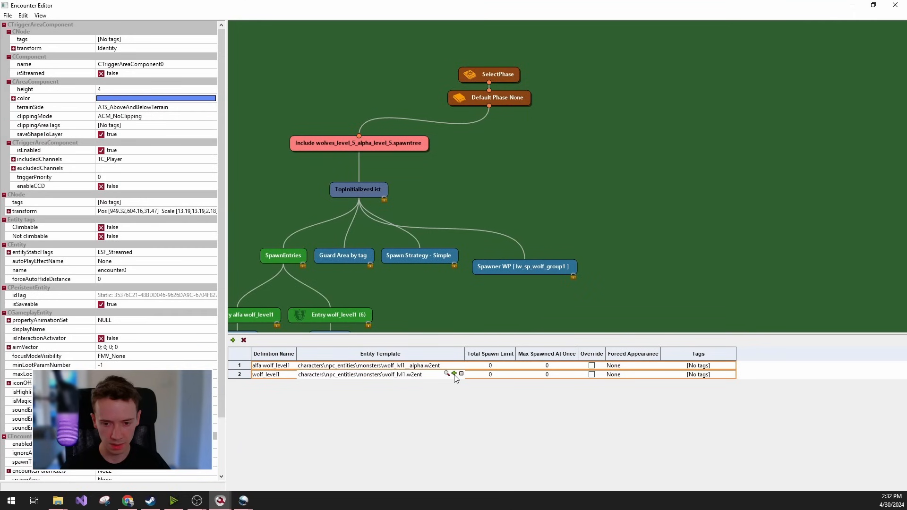
Examine and compare the spawn properties of the alfa wolf_level1 and wolf_level1 entries, including their baseSpawner settings and creature definitions.
click(421, 366)
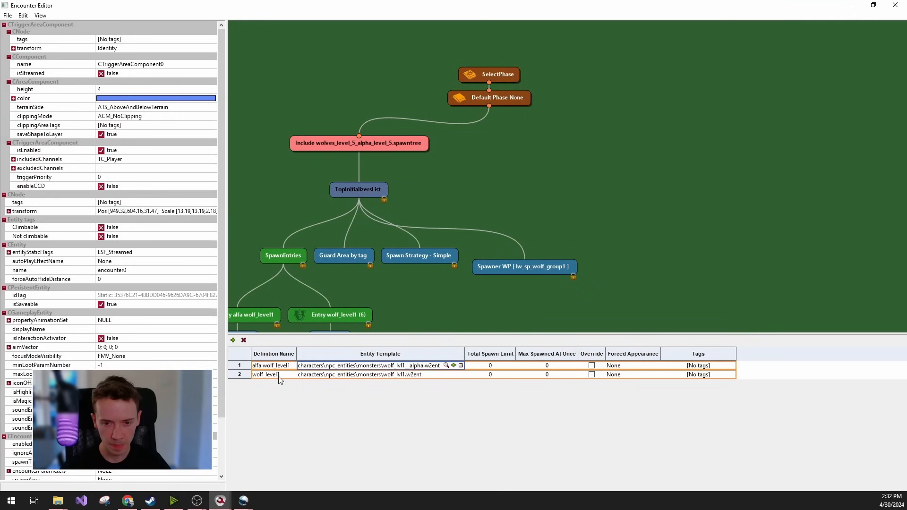
click(253, 317)
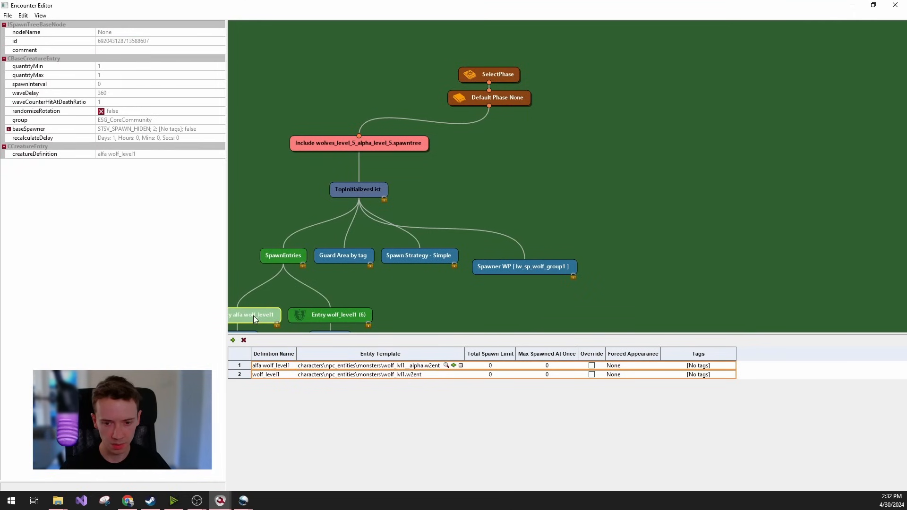
drag(302, 295, 364, 277)
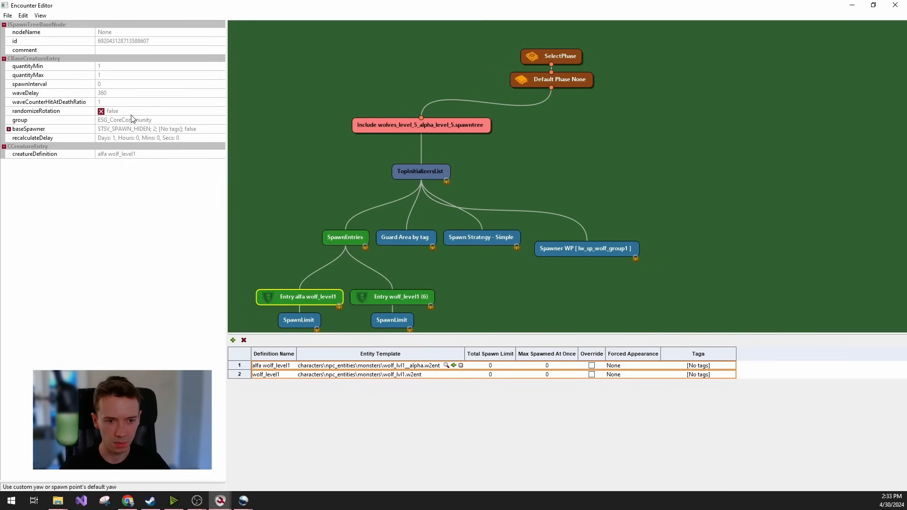
click(7, 129)
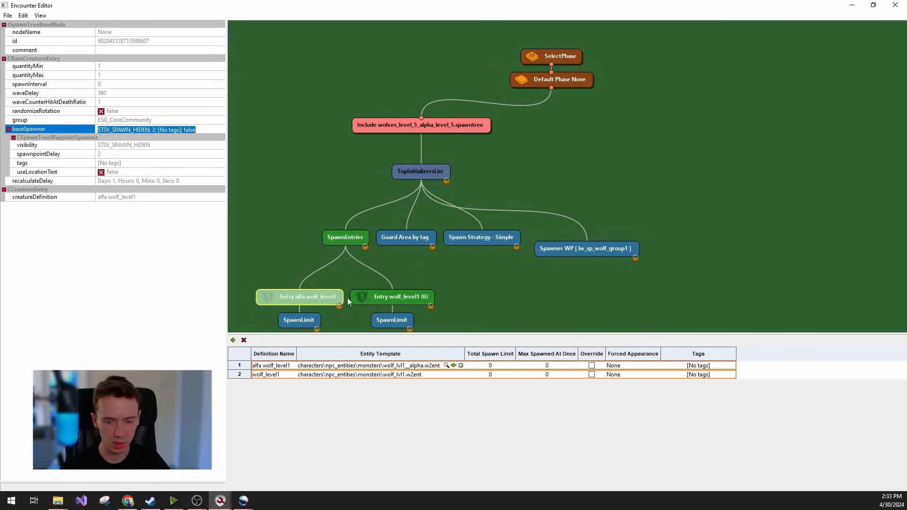
click(385, 302)
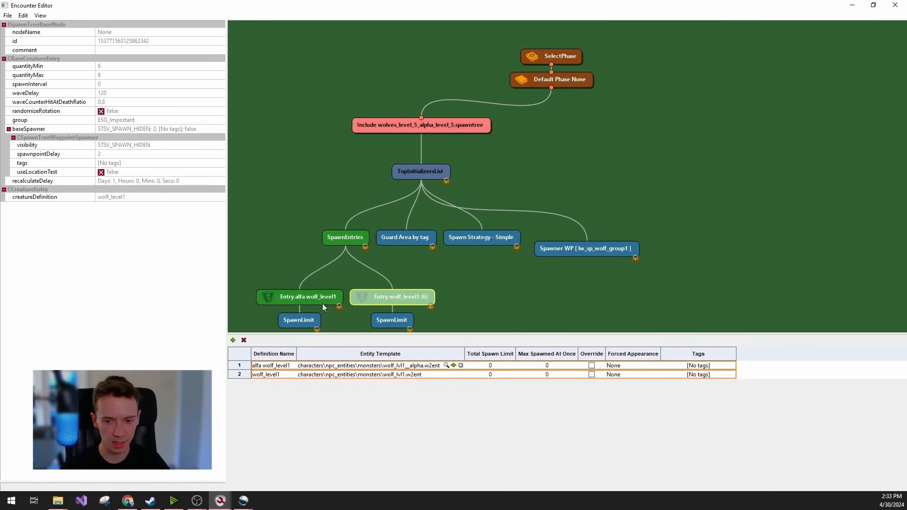
click(293, 301)
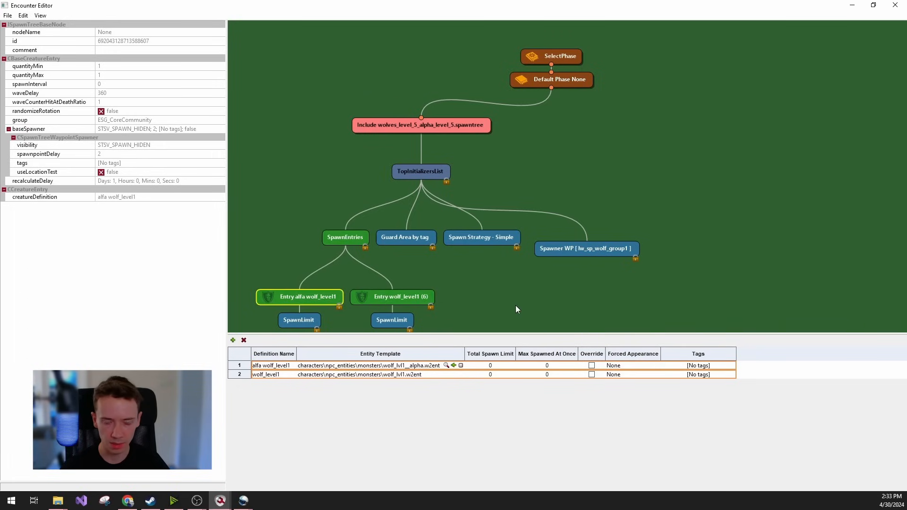
click(390, 299)
click(312, 299)
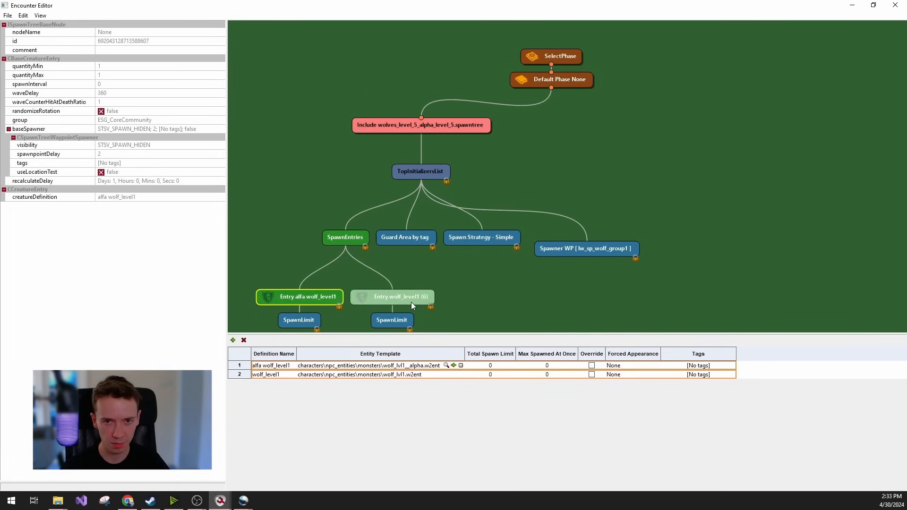
click(383, 300)
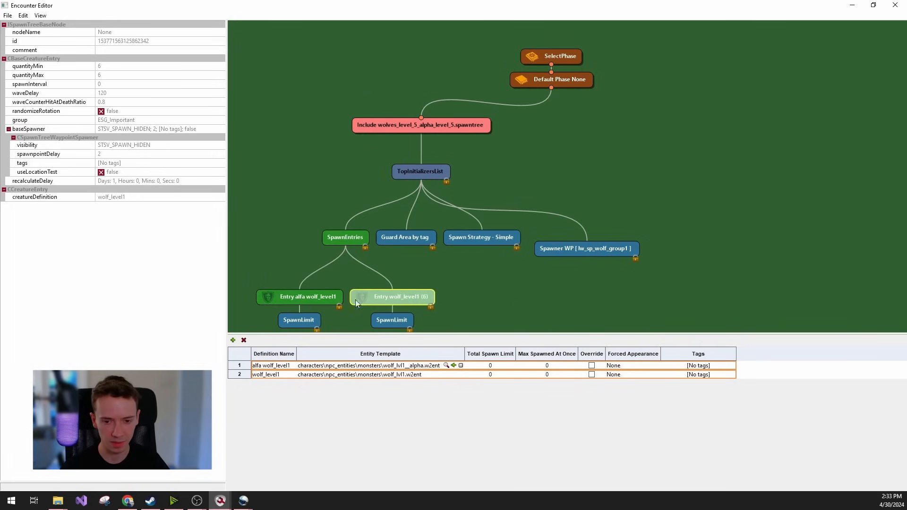
click(316, 299)
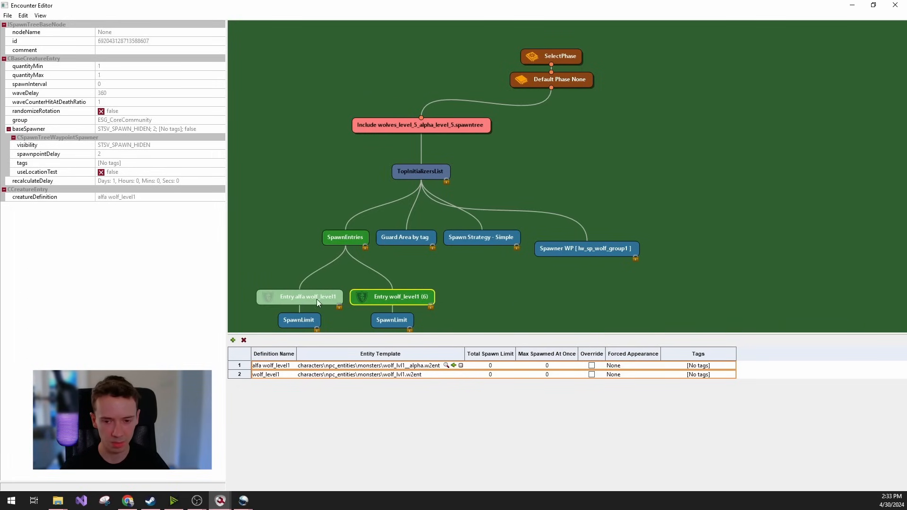
click(392, 299)
click(503, 303)
click(382, 301)
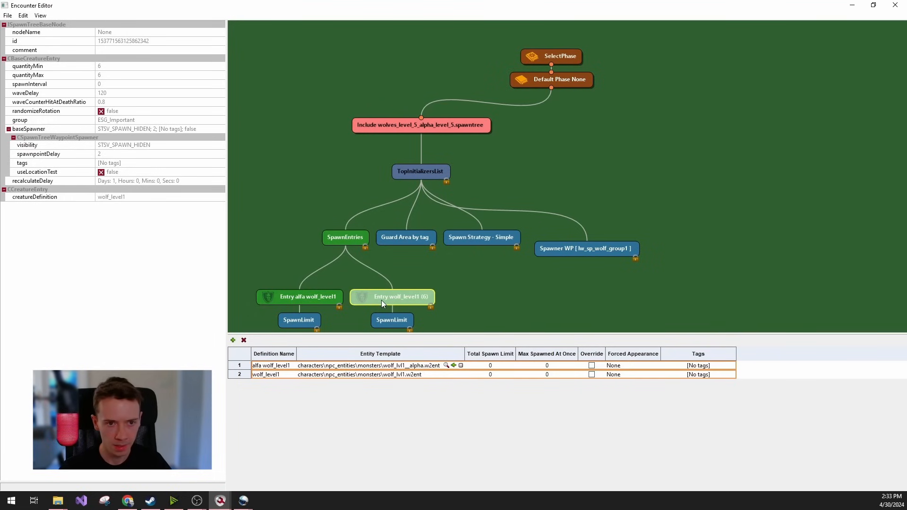
Inspect the Guard Area by tag initializer's properties and select its guardAreaTag value.
click(523, 265)
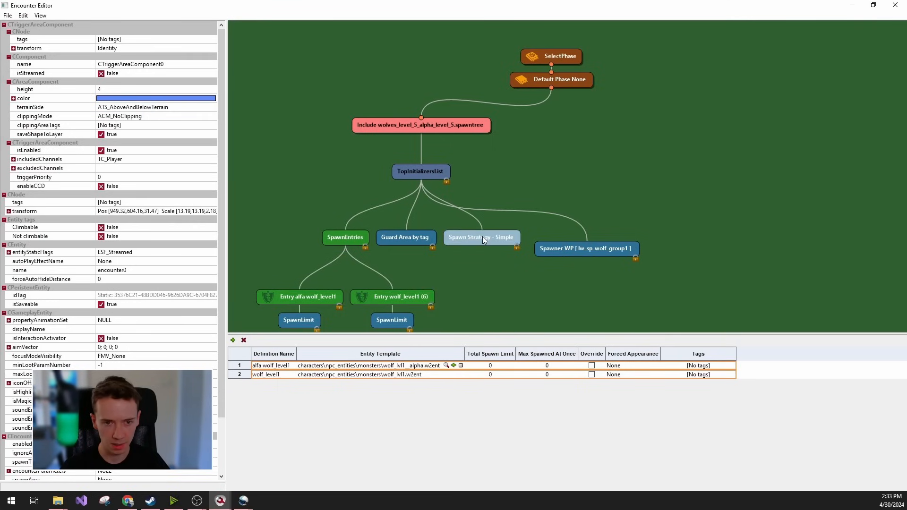
click(405, 237)
click(130, 83)
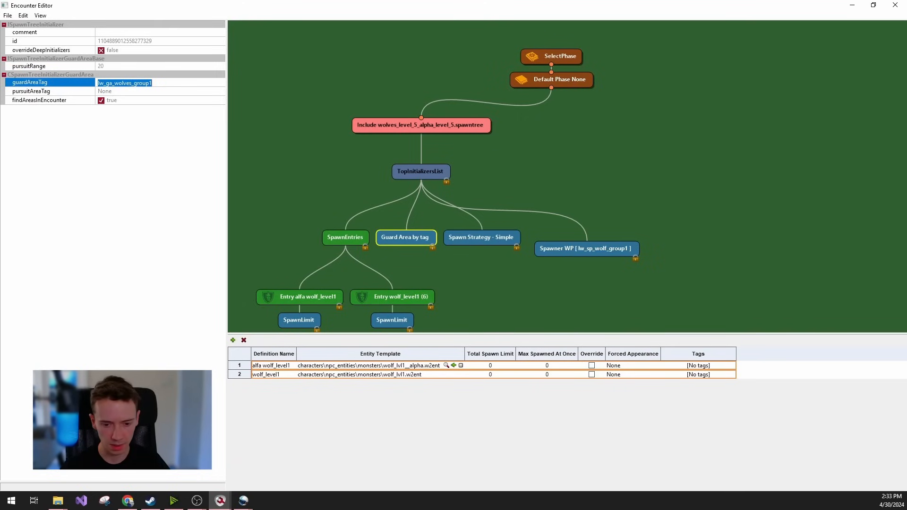
Switch to the REDkit world view and scale encounter0's trigger area up horizontally so it surrounds the village.
click(217, 501)
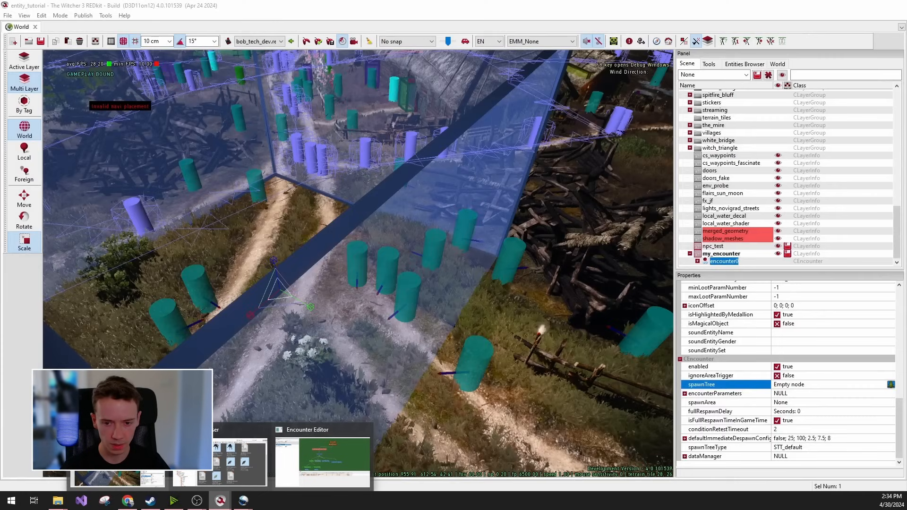
click(117, 478)
right_drag(358, 208, 280, 153)
right_drag(406, 305, 404, 254)
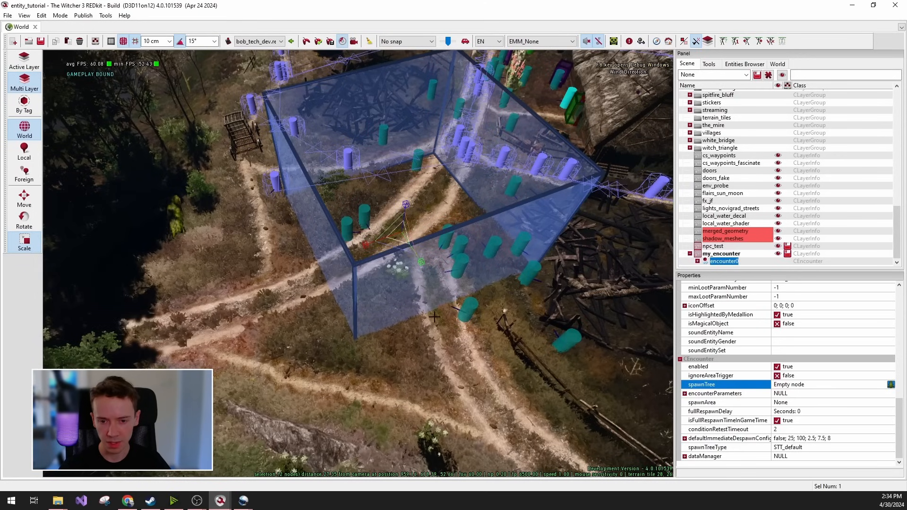
right_drag(398, 251, 427, 180)
key(w)
right_drag(359, 347, 359, 363)
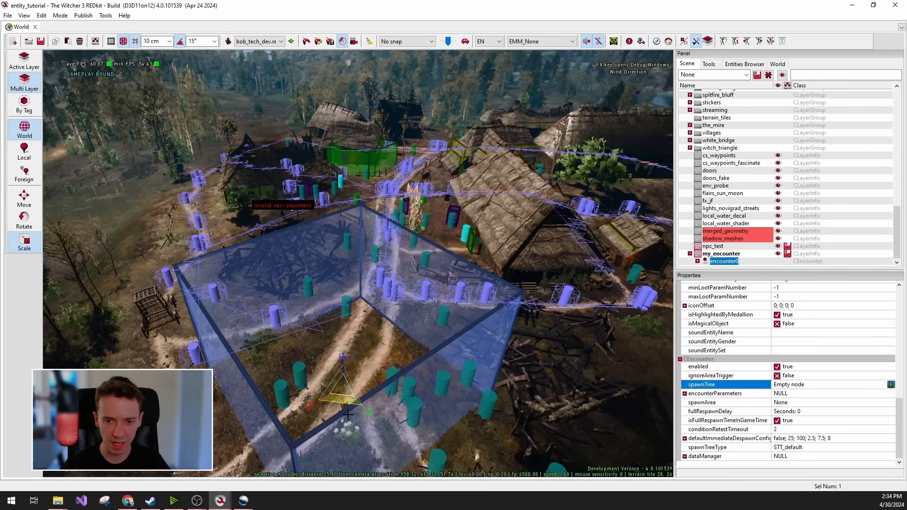
drag(341, 399, 396, 345)
right_drag(396, 288, 396, 162)
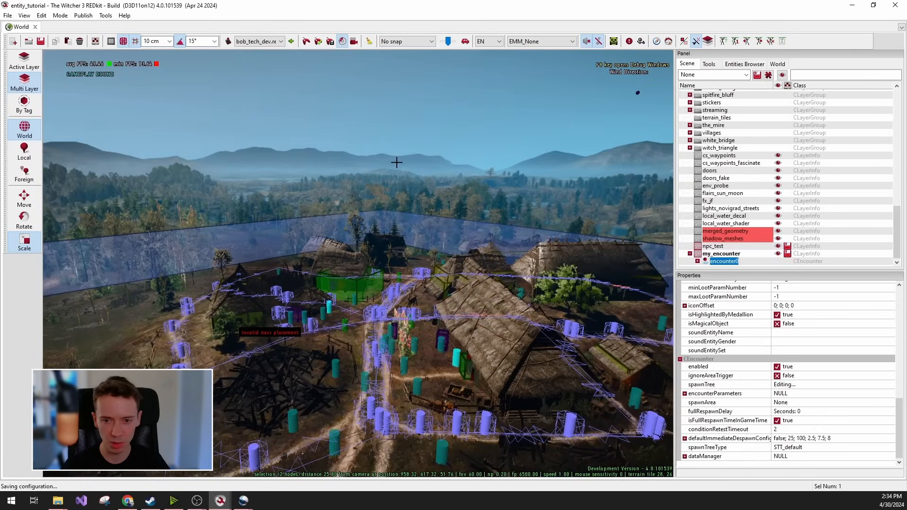
Look around the village from several directions to check how far encounter0's trigger area extends.
right_drag(418, 310, 543, 373)
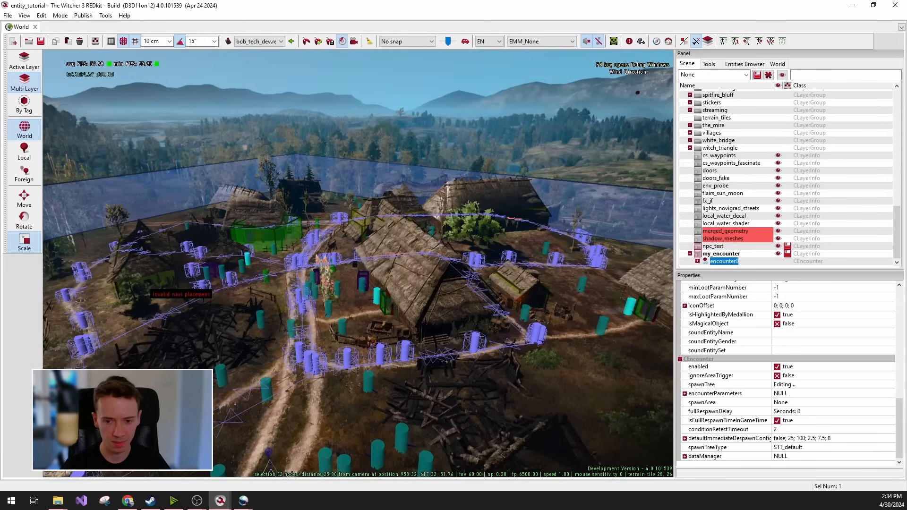
right_drag(409, 377, 618, 373)
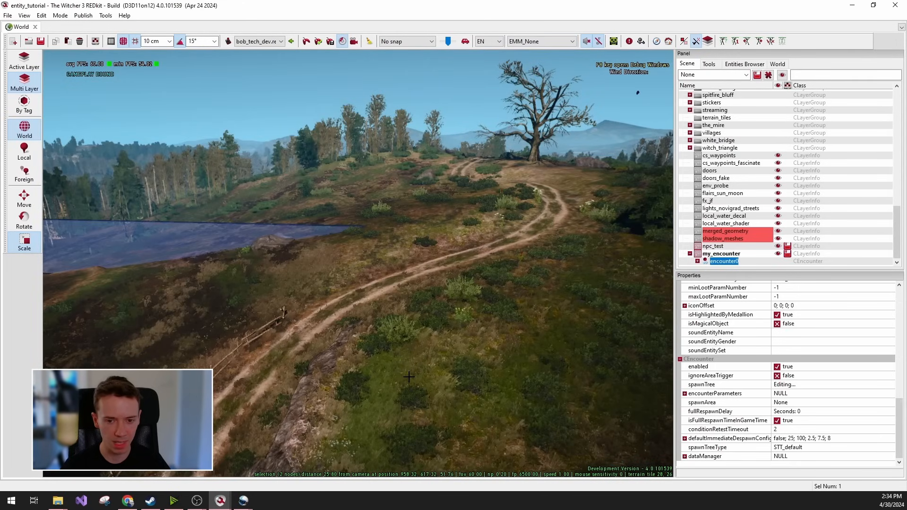
mouse_move(311, 282)
right_down()
mouse_move(285, 274)
mouse_move(315, 292)
right_up()
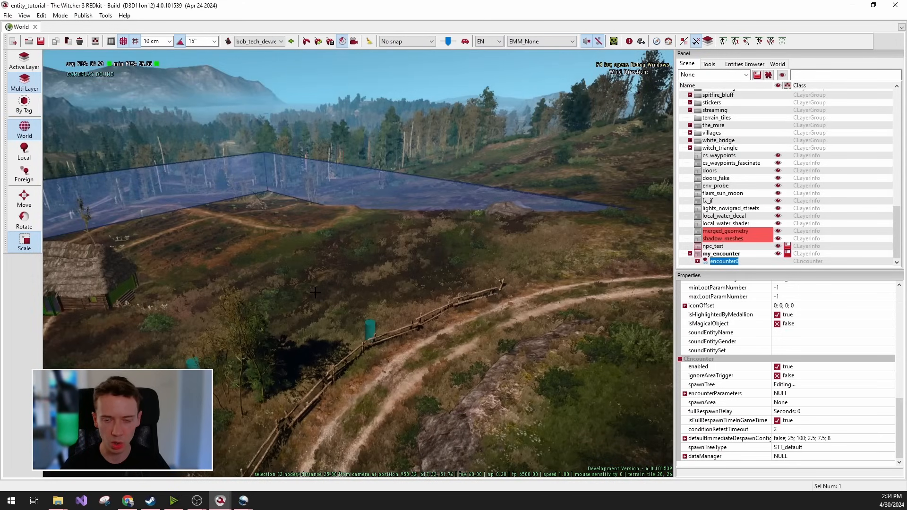
right_drag(344, 349, 388, 316)
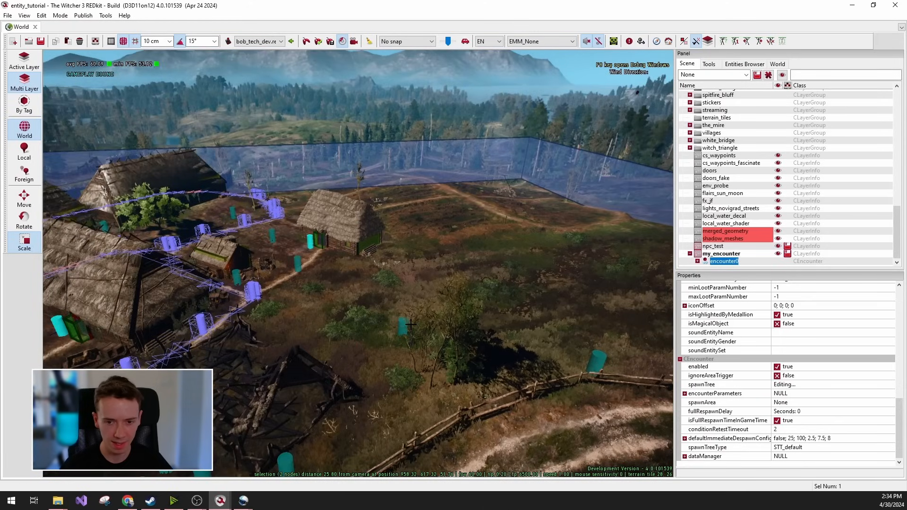
right_drag(423, 333, 425, 272)
right_drag(257, 179, 165, 187)
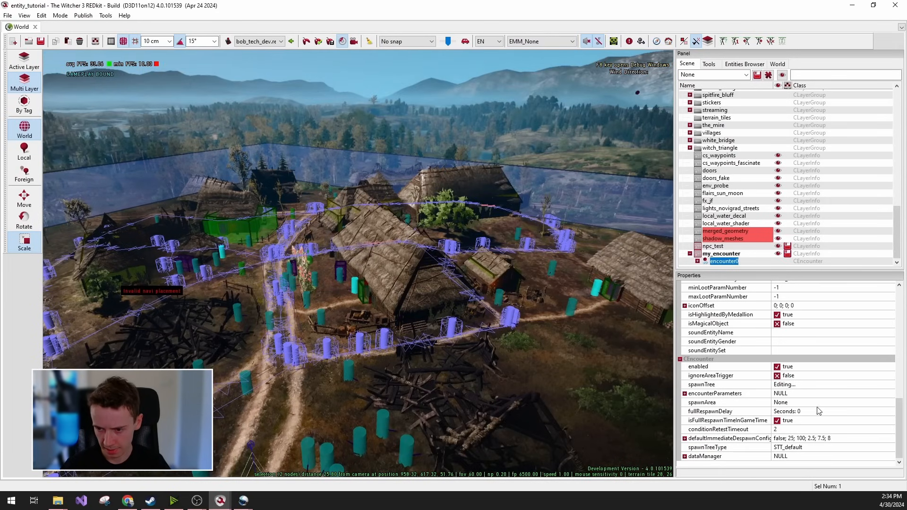
Set the height of encounter0's trigger area component to 10.
scroll(831, 394, up, 5)
scroll(839, 400, up, 7)
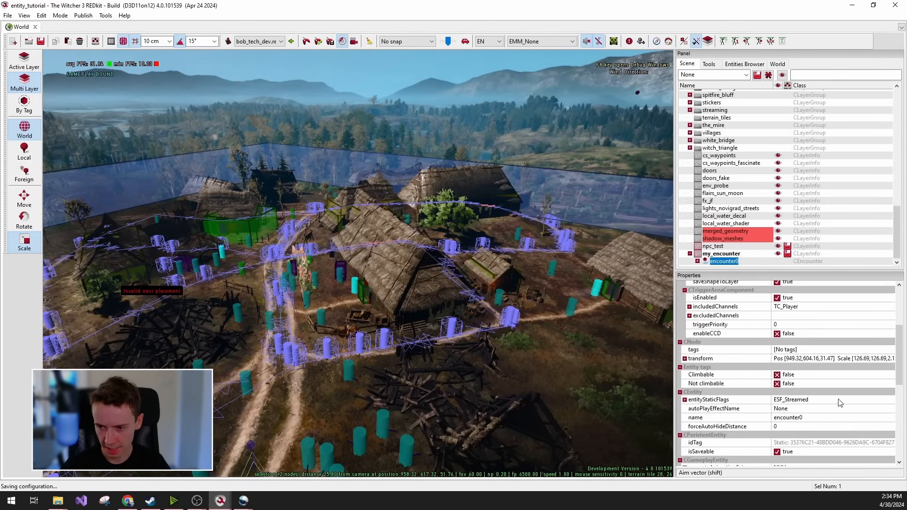
click(791, 310)
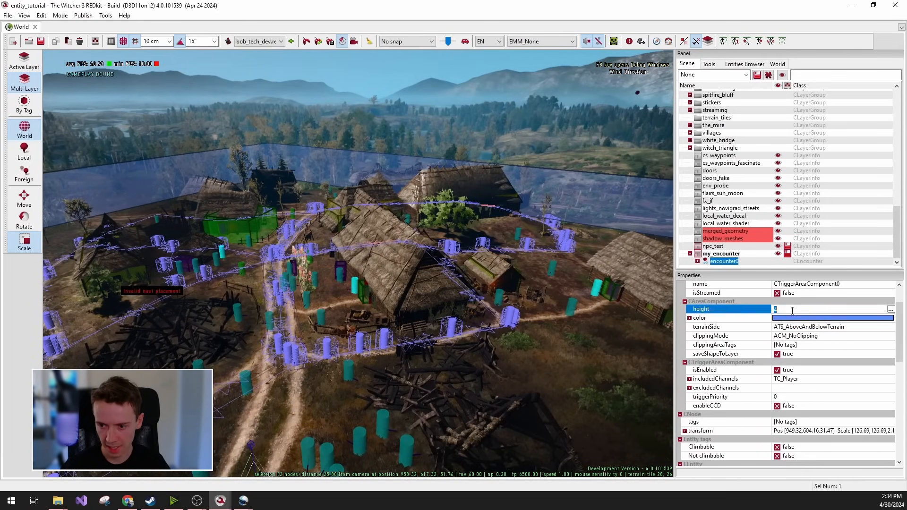
key(Return)
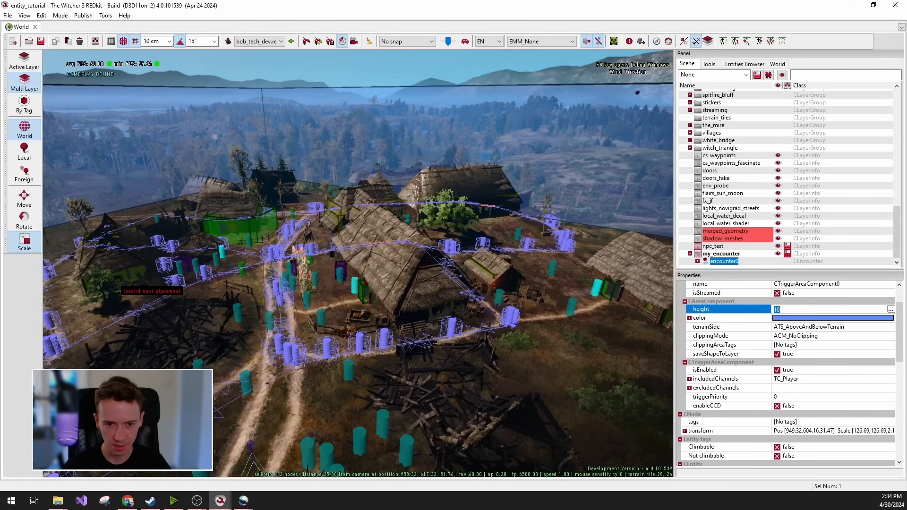
Scale encounter0's trigger area up vertically to about 4.5 and lower it to a Z position of about 21.87.
right_drag(259, 391, 164, 392)
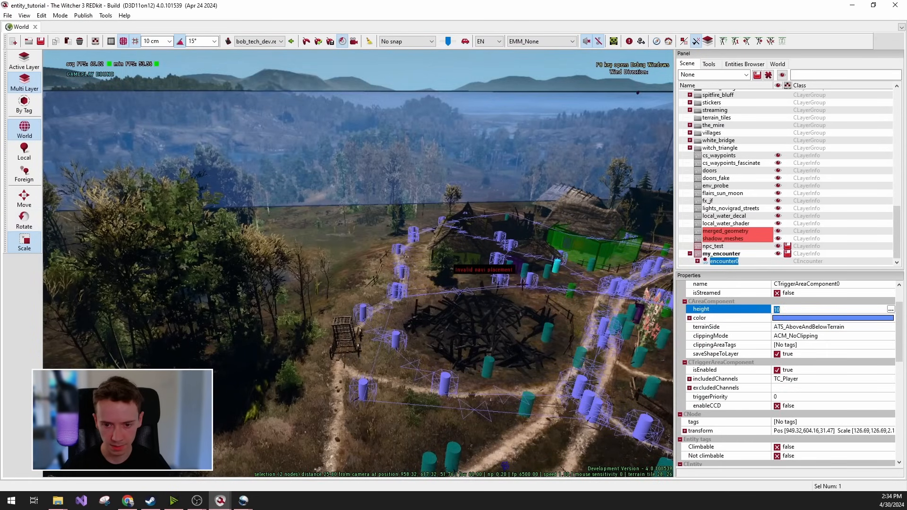
right_drag(361, 311, 391, 347)
drag(400, 313, 400, 279)
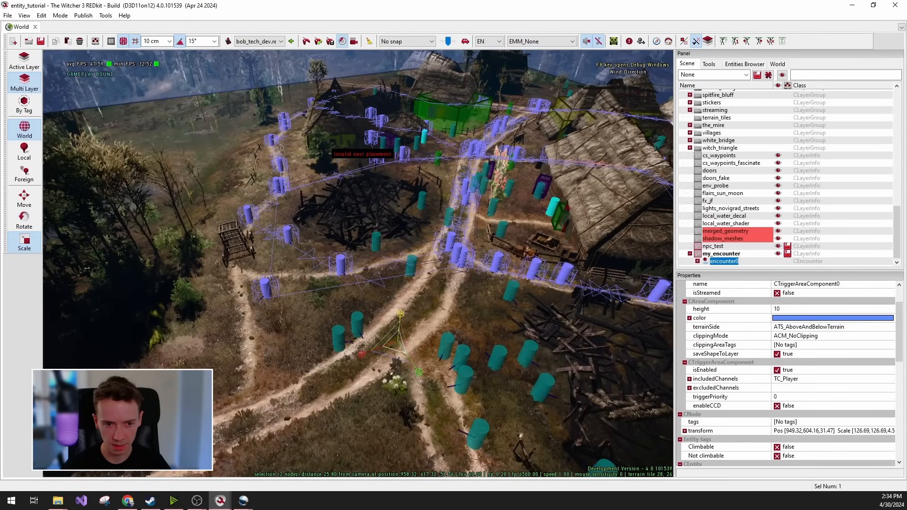
click(25, 208)
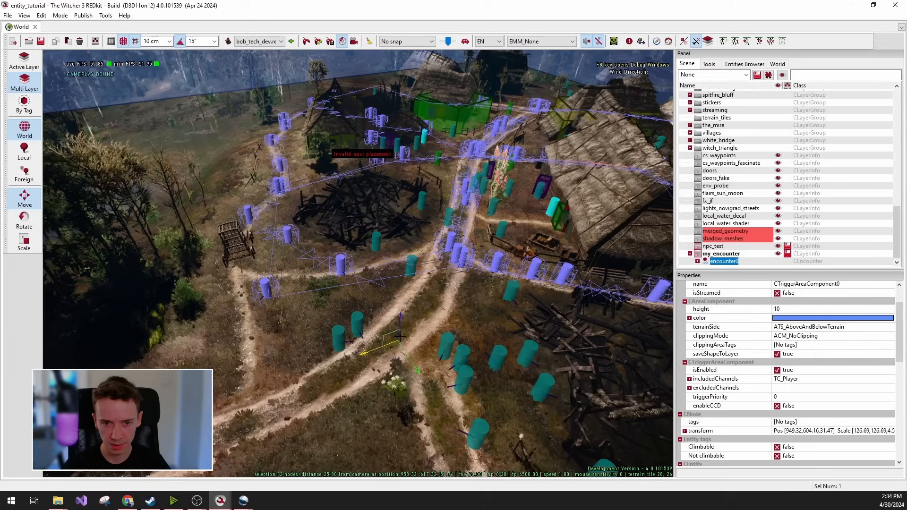
drag(398, 318, 391, 396)
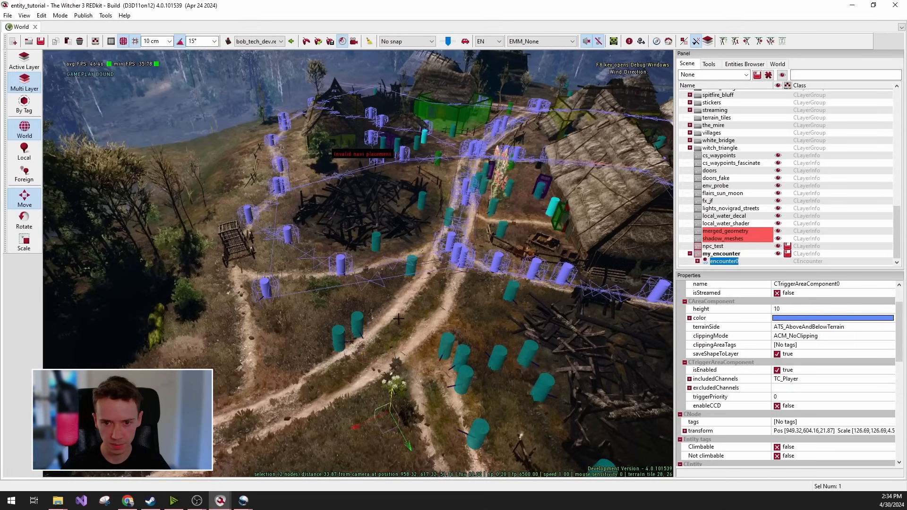
Activate the my_encounter layer and add a guard area where the dirt trails meet beside the trees outside the village.
right_drag(398, 319, 284, 354)
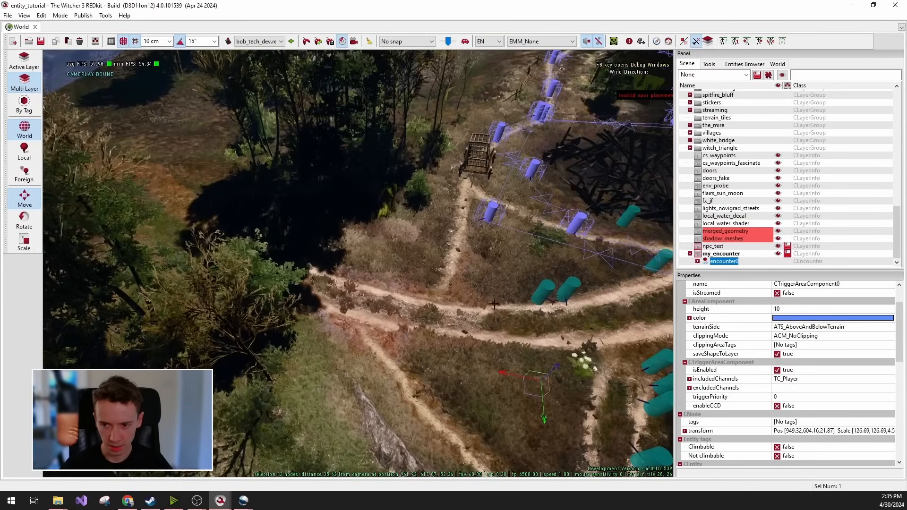
double_click(721, 261)
click(852, 5)
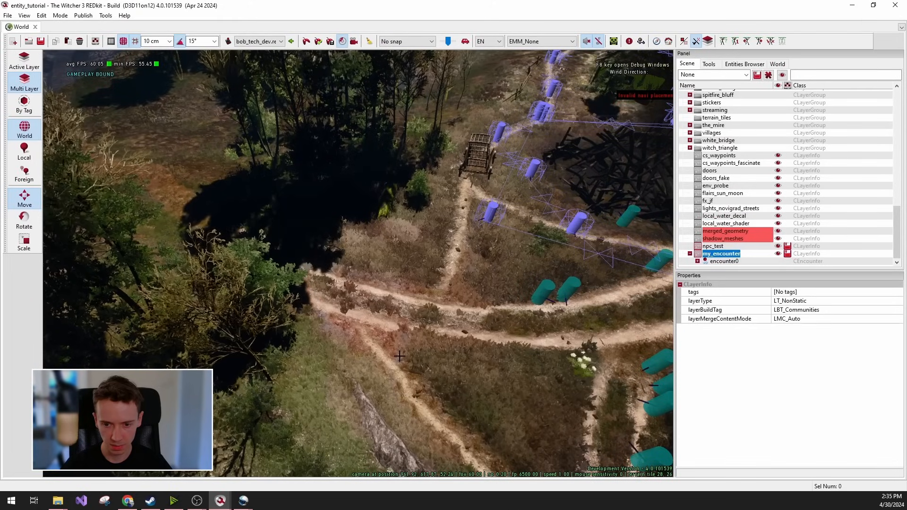
right_click(400, 208)
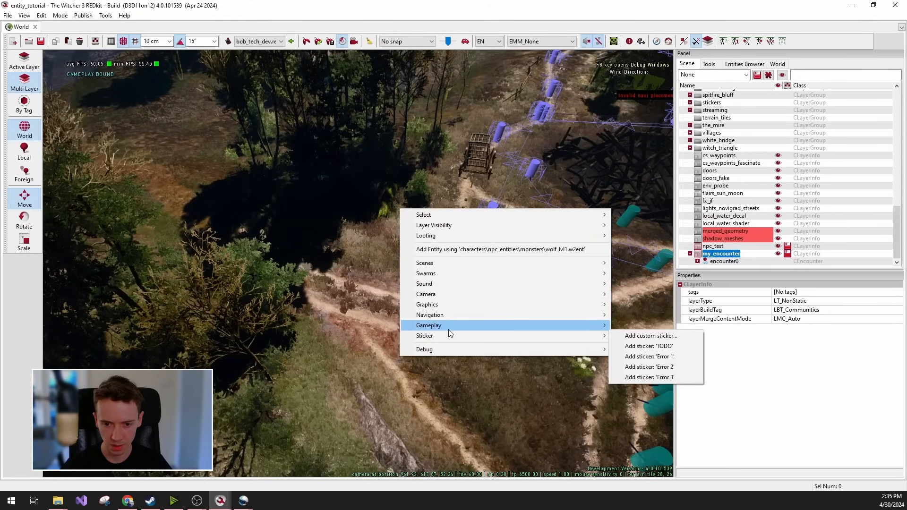
click(291, 355)
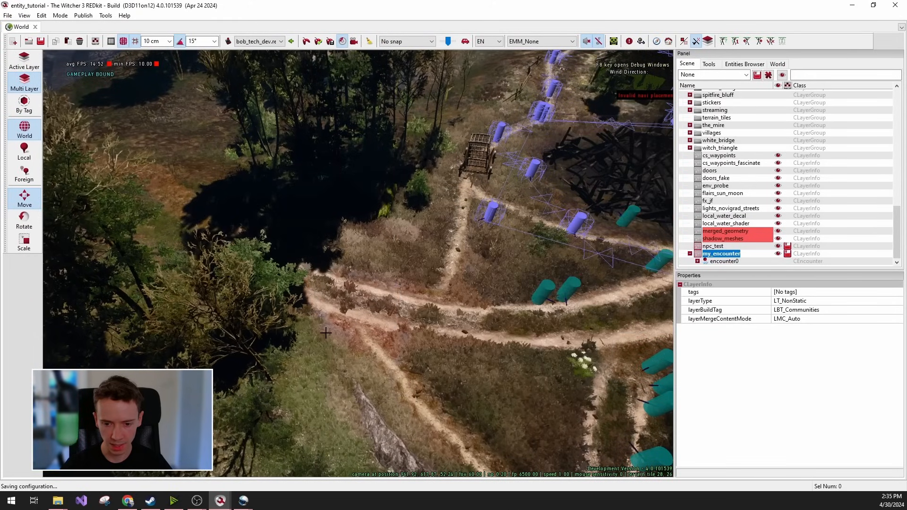
right_click(328, 360)
mouse_move(378, 453)
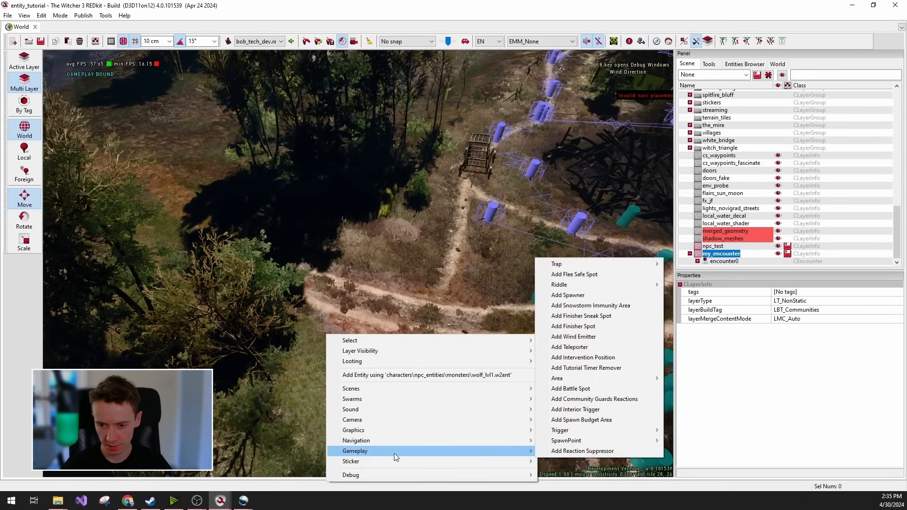
mouse_move(594, 381)
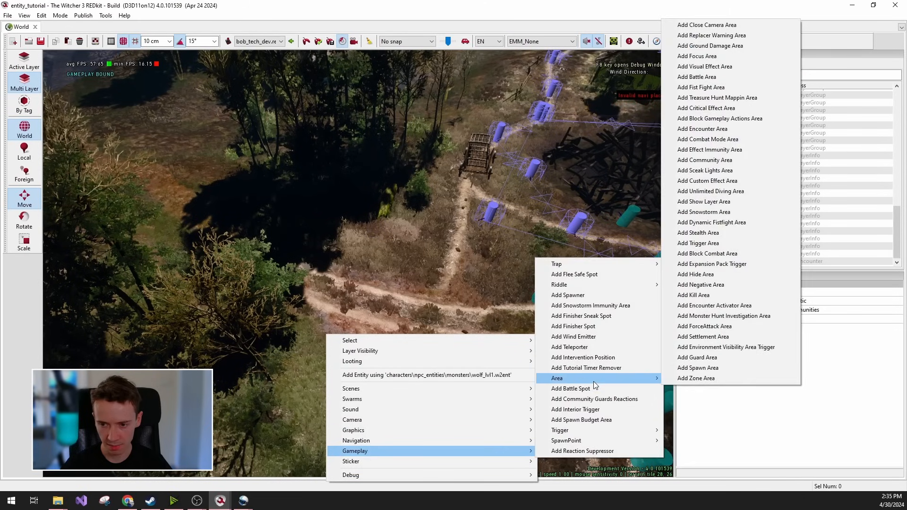
click(735, 361)
Scale the guard area to about 21.94 horizontally and 3.98 vertically, and lower it to a Z position of about 30.43.
key(r)
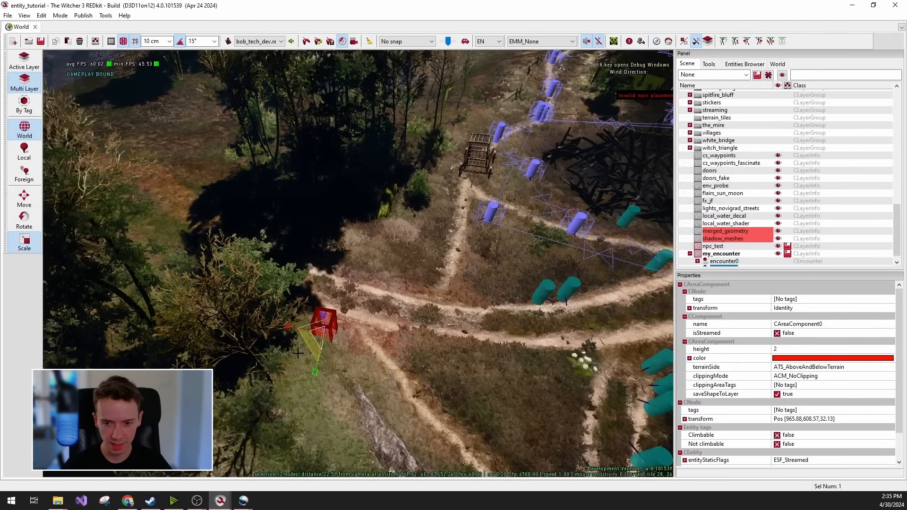
drag(298, 353, 297, 353)
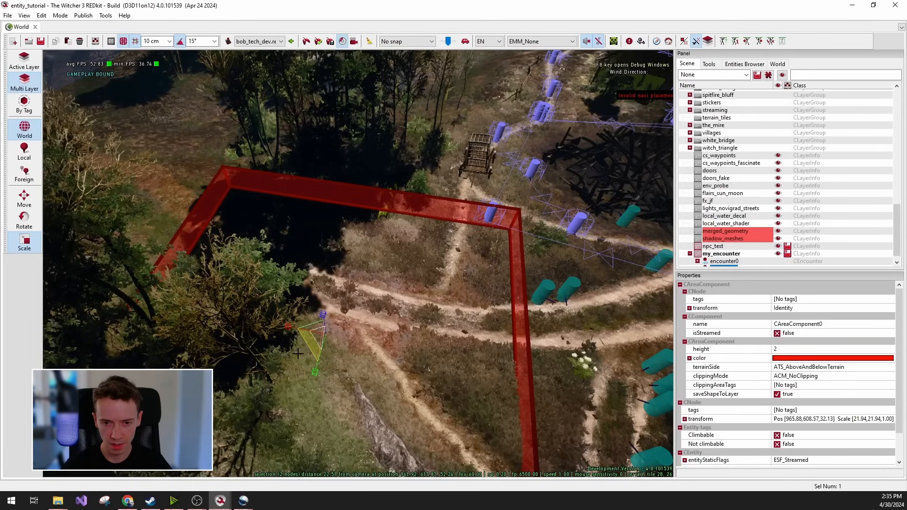
drag(319, 315, 320, 274)
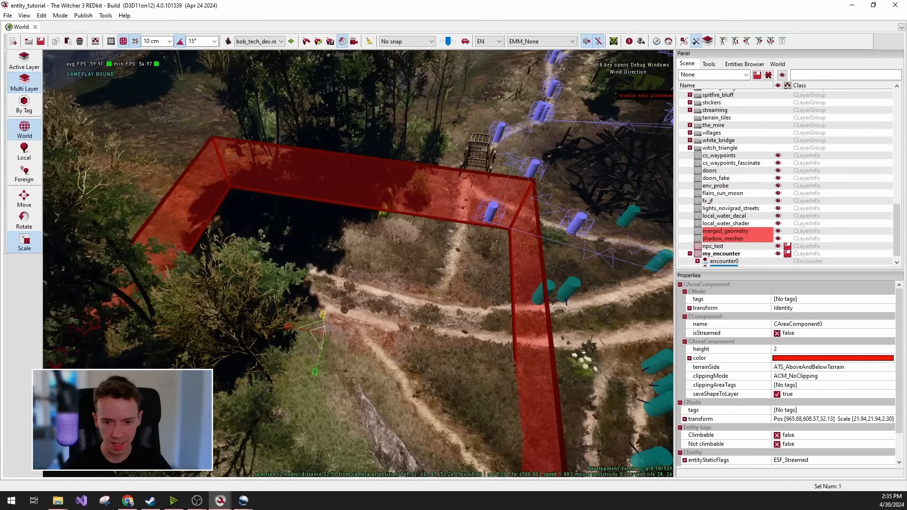
key(space)
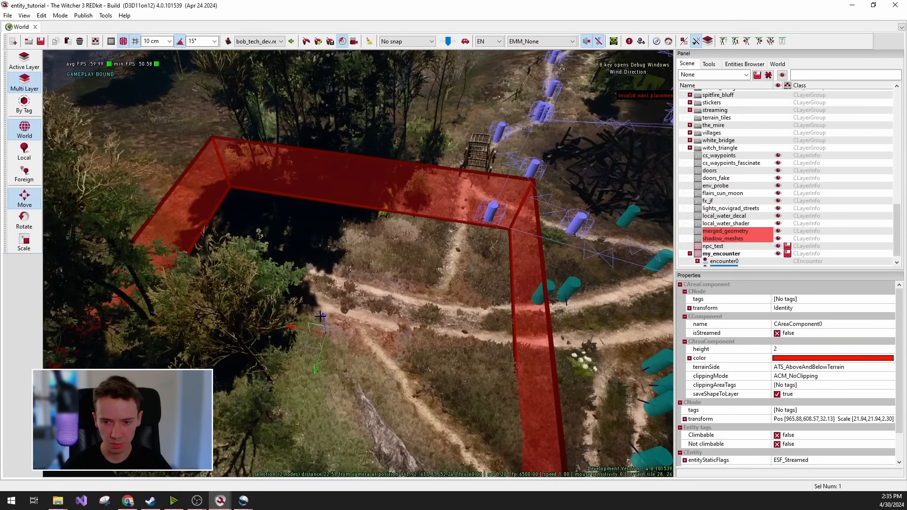
drag(320, 316, 321, 331)
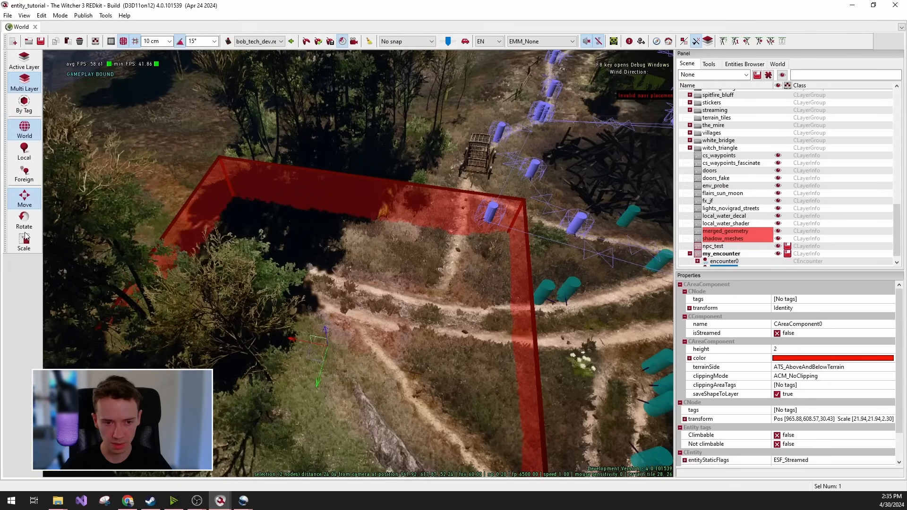
key(space)
key(space)
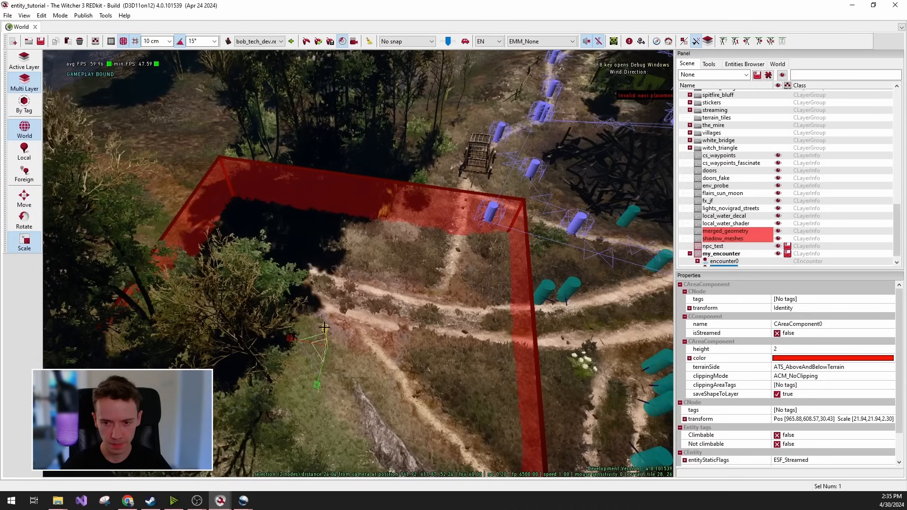
drag(324, 326, 324, 291)
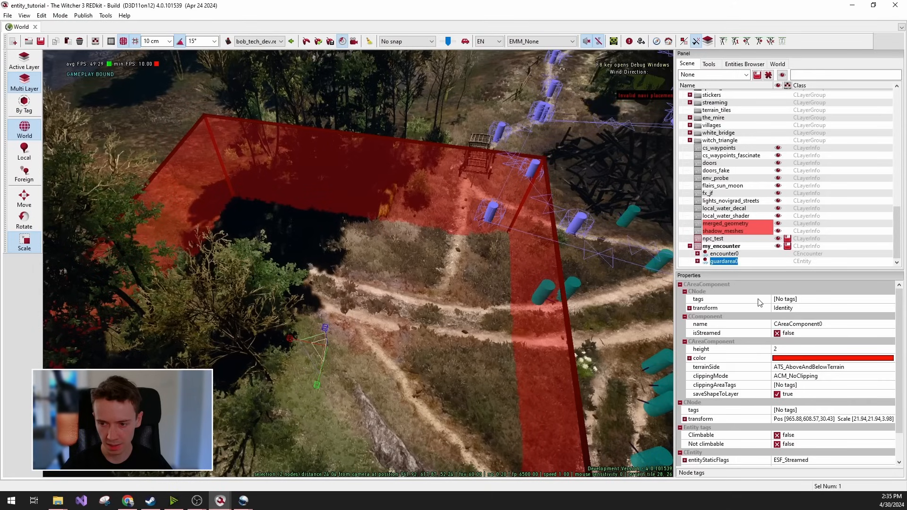
Tag both the guard area's component and its entity lw_ga_wolves_group1, and save the world, checking out novigrad.w2w.
click(799, 299)
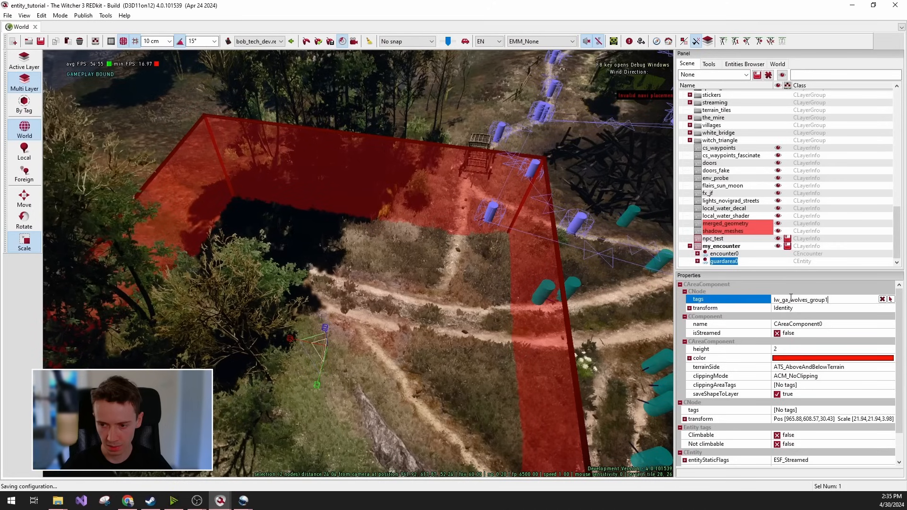
click(827, 307)
scroll(809, 368, down, 1)
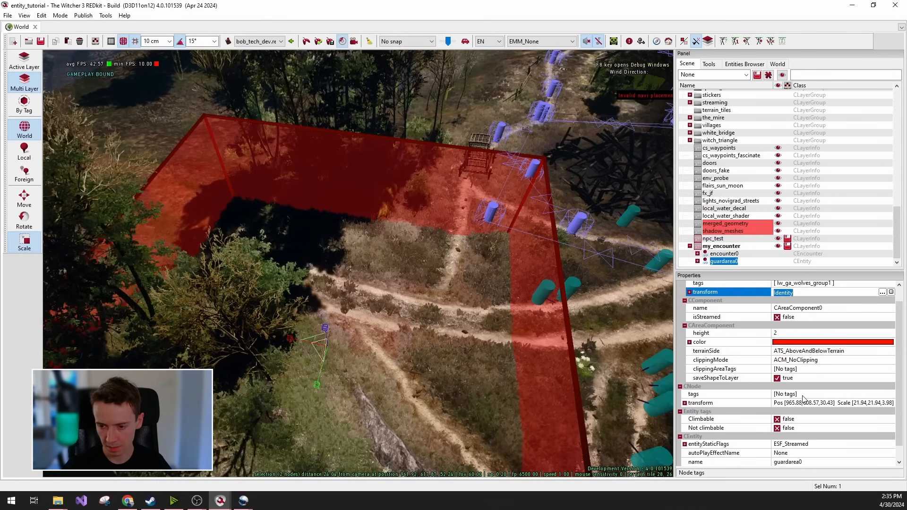
scroll(803, 392, down, 1)
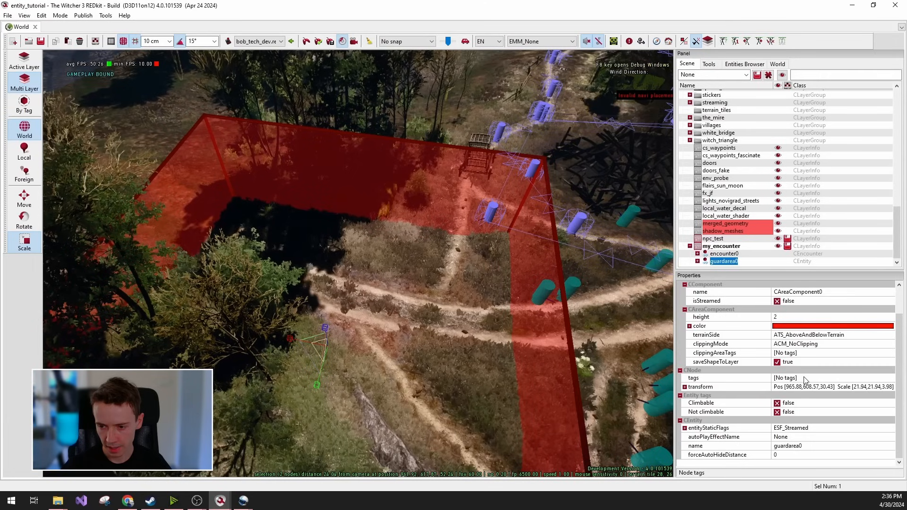
click(805, 378)
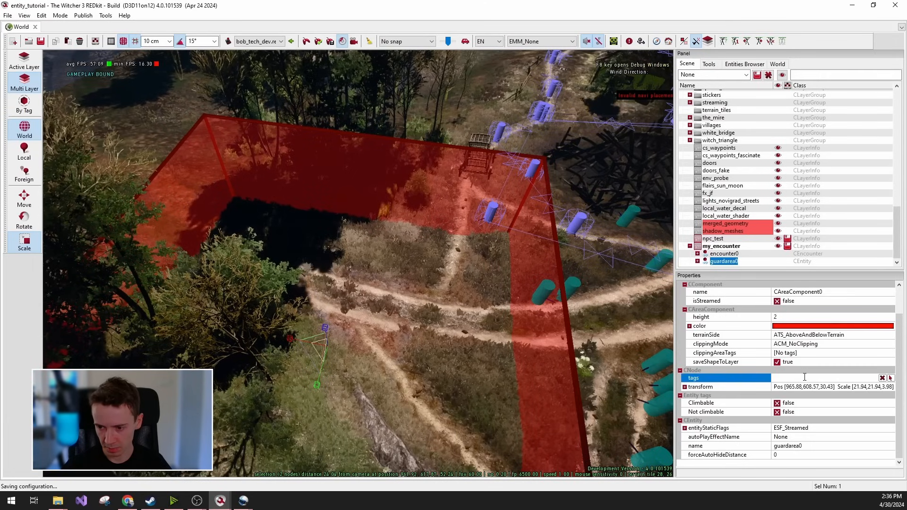
click(840, 387)
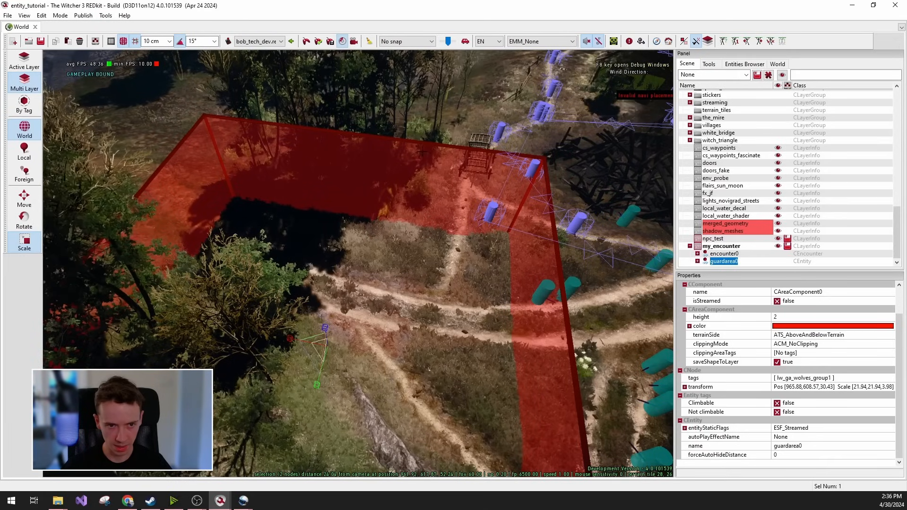
click(39, 42)
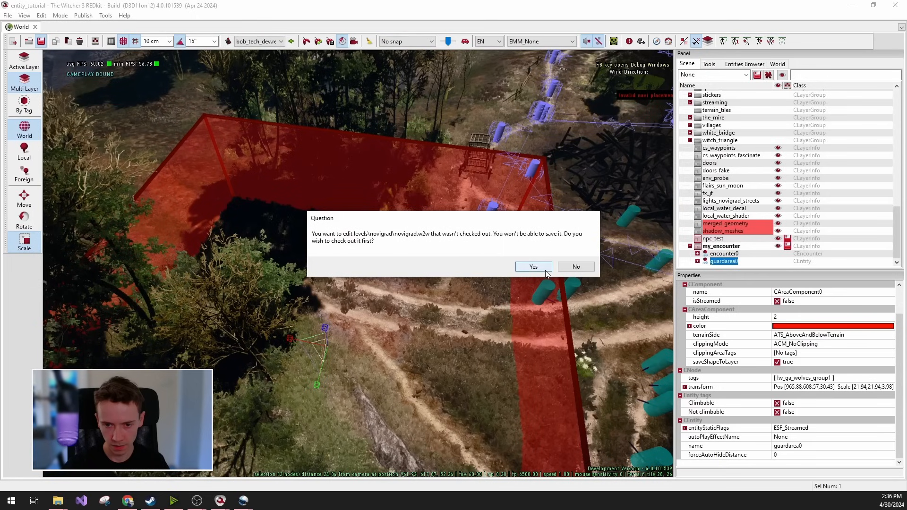
click(533, 266)
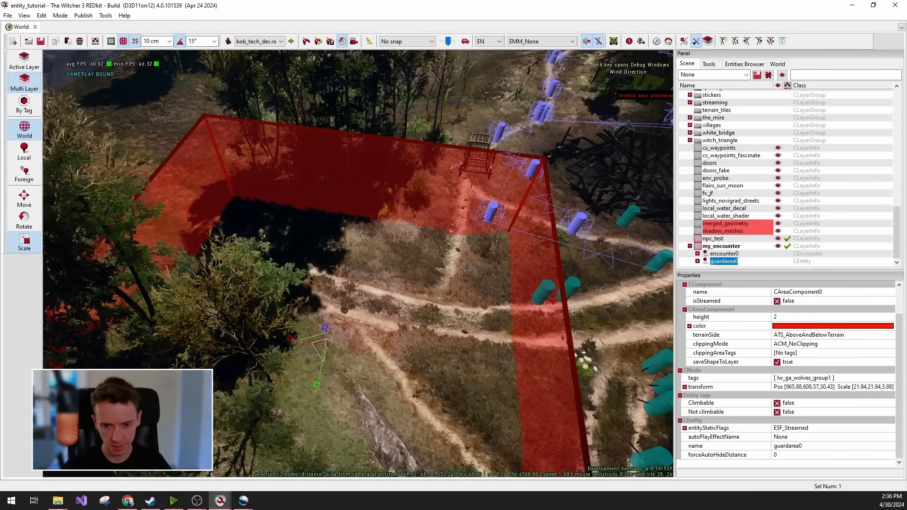
Add a regular spawn point on the dirt trail inside the guard area.
right_drag(431, 406, 331, 338)
key(d)
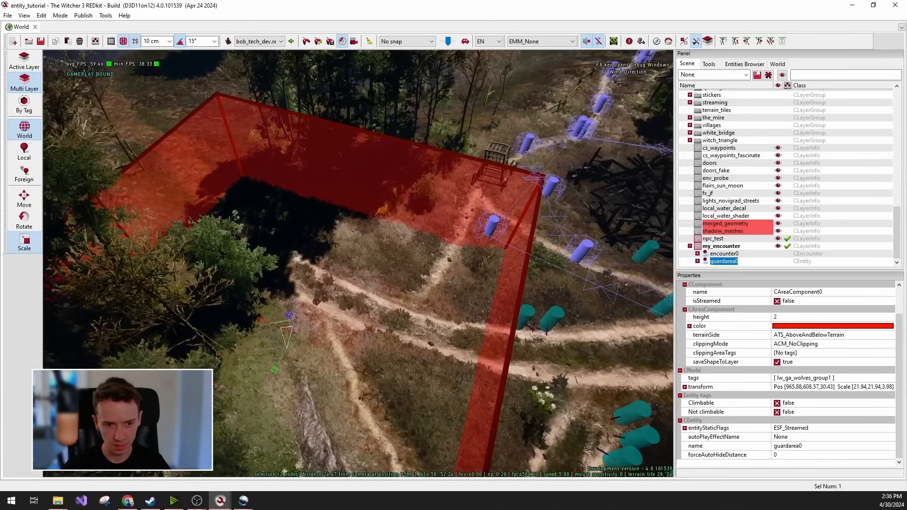
key(space)
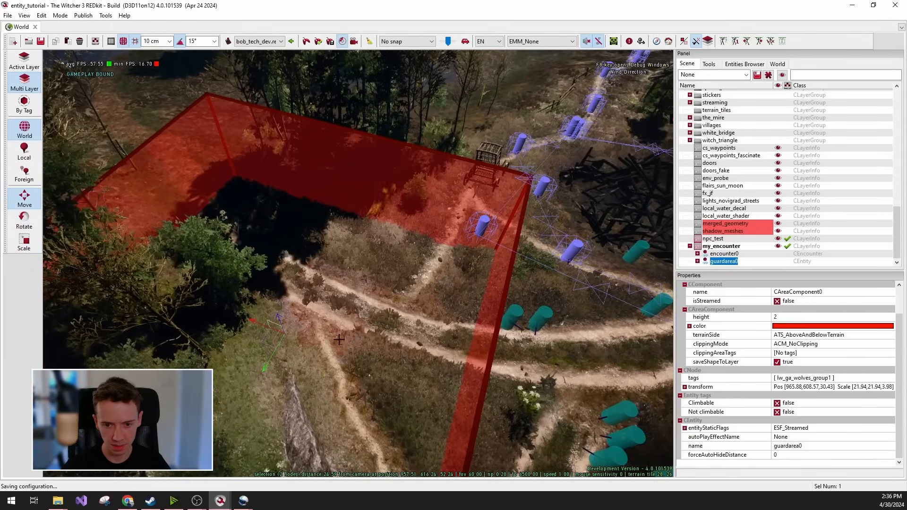
right_click(339, 344)
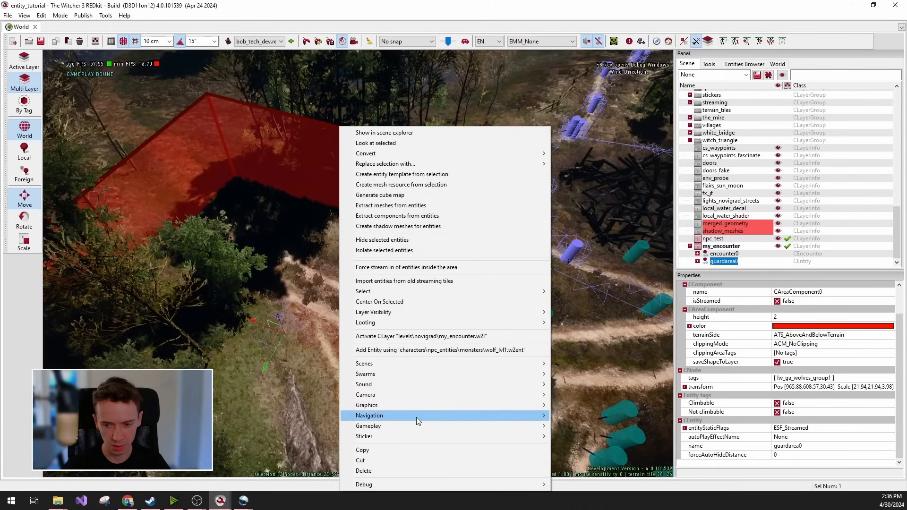
mouse_move(384, 425)
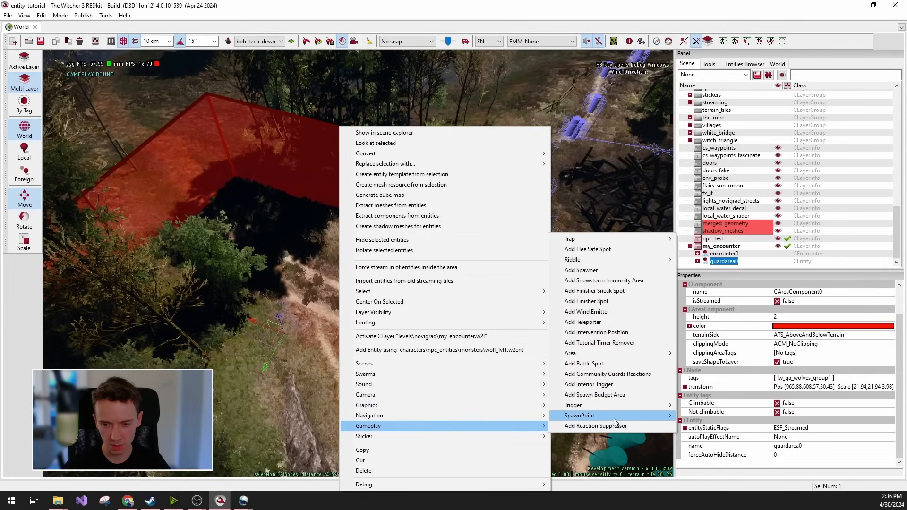
mouse_move(608, 420)
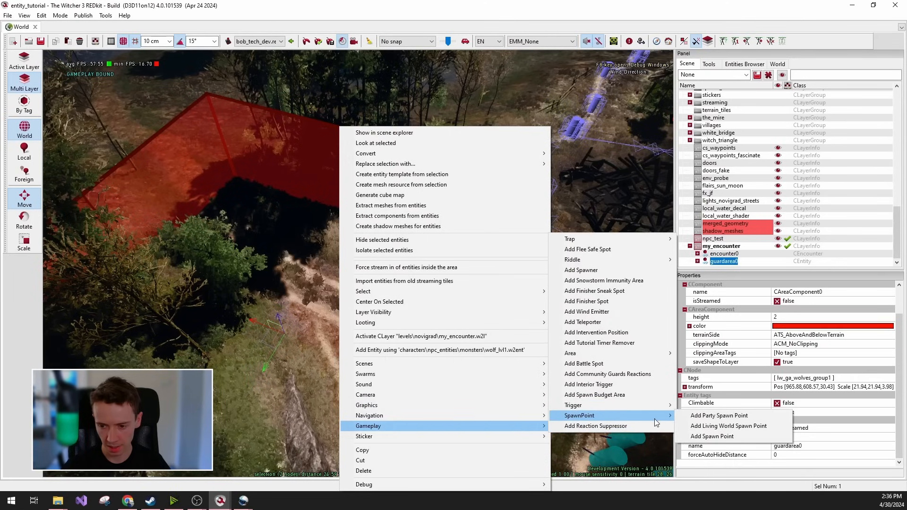
click(728, 437)
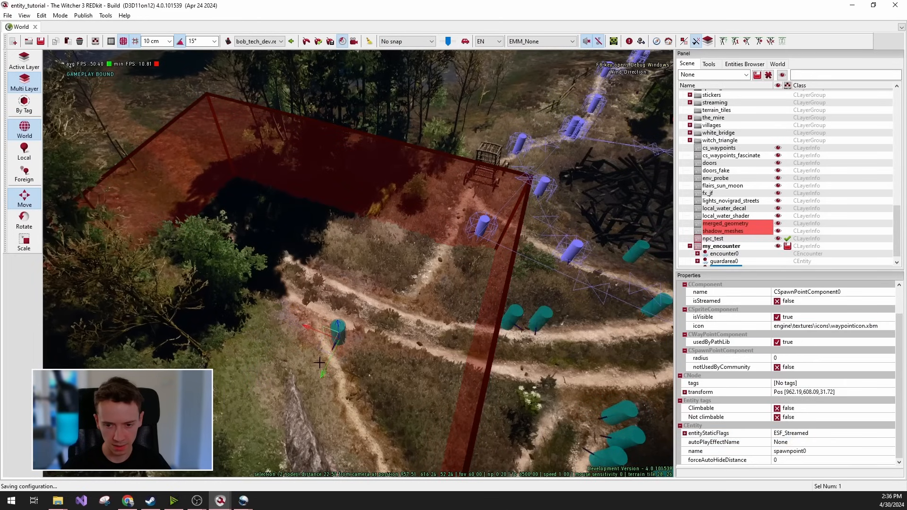
Examine the new spawn point's placement within the guard area from closer up and review its properties.
right_drag(337, 387, 439, 341)
key(shift+w)
key(shift+w)
key(s)
key(s)
key(a)
key(s)
key(d)
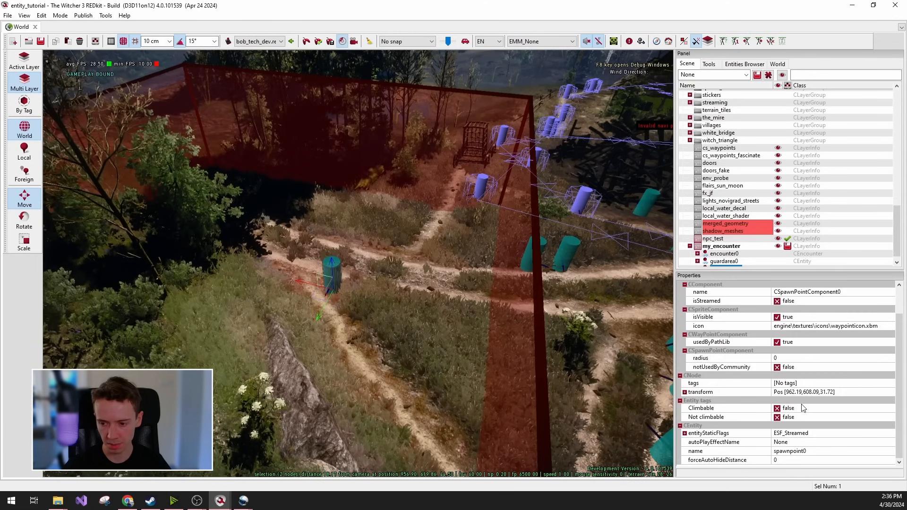
scroll(832, 424, up, 1)
scroll(834, 391, down, 1)
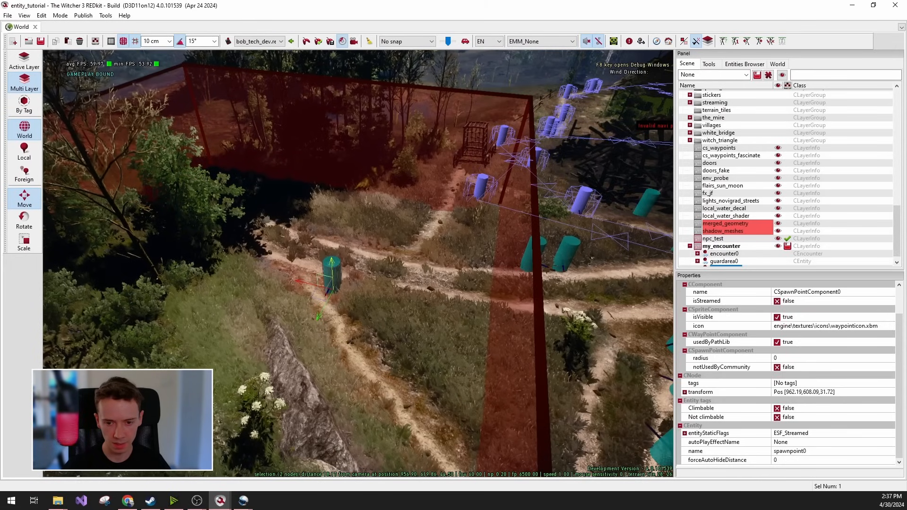
Copy the spawn point on the dirt trail and paste the copy farther back along the trail, beside the dark trees.
right_click(333, 267)
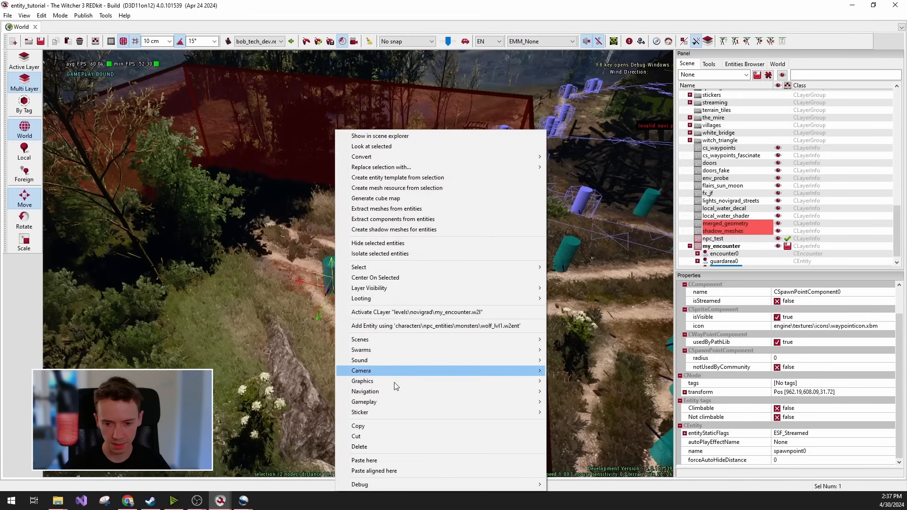
click(377, 427)
click(286, 251)
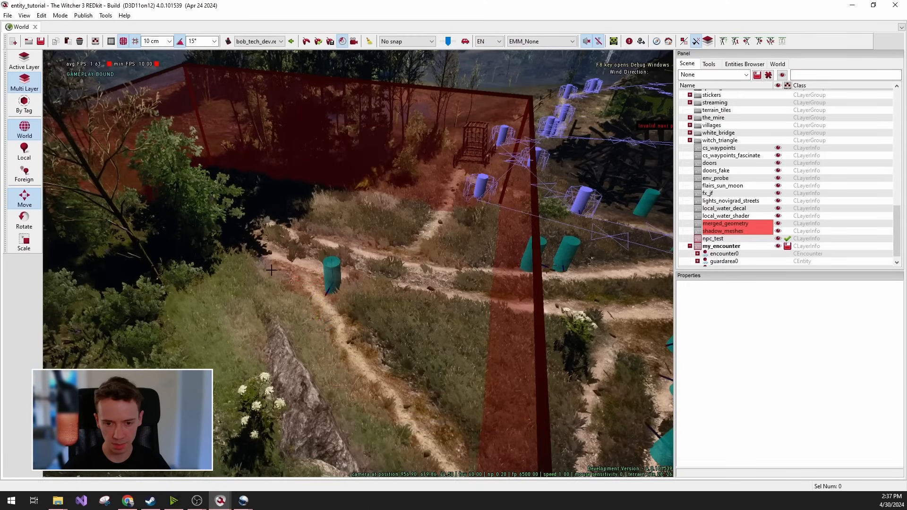
right_click(286, 252)
click(341, 391)
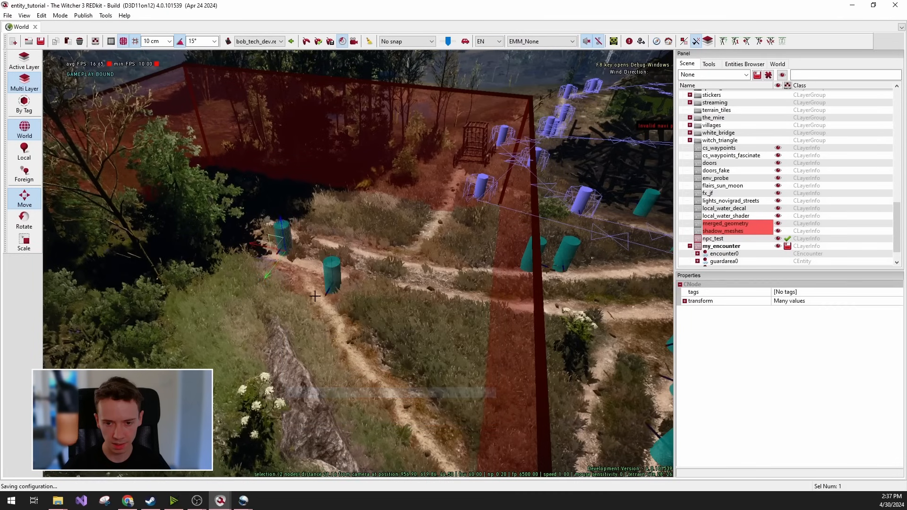
Paste another copy of the spawn point onto the grass beside the trail, nearer the guard area's edge.
click(397, 251)
right_click(396, 251)
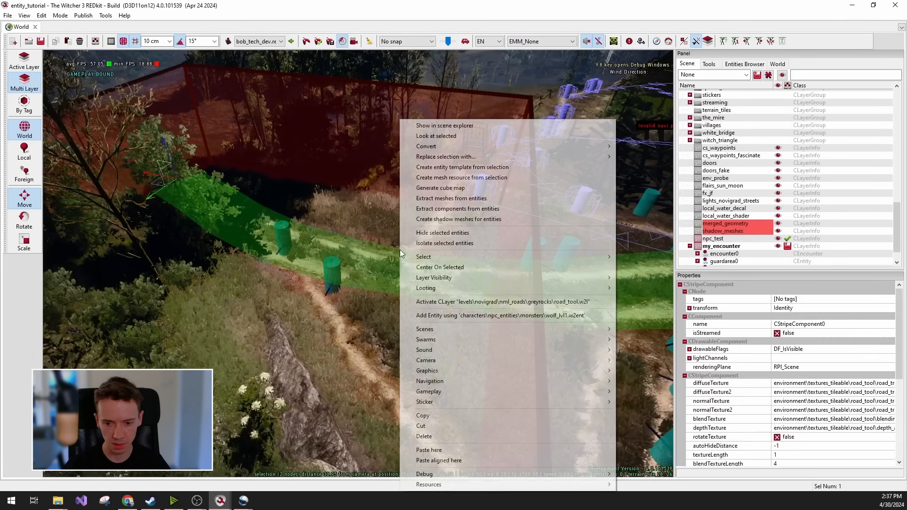
click(387, 249)
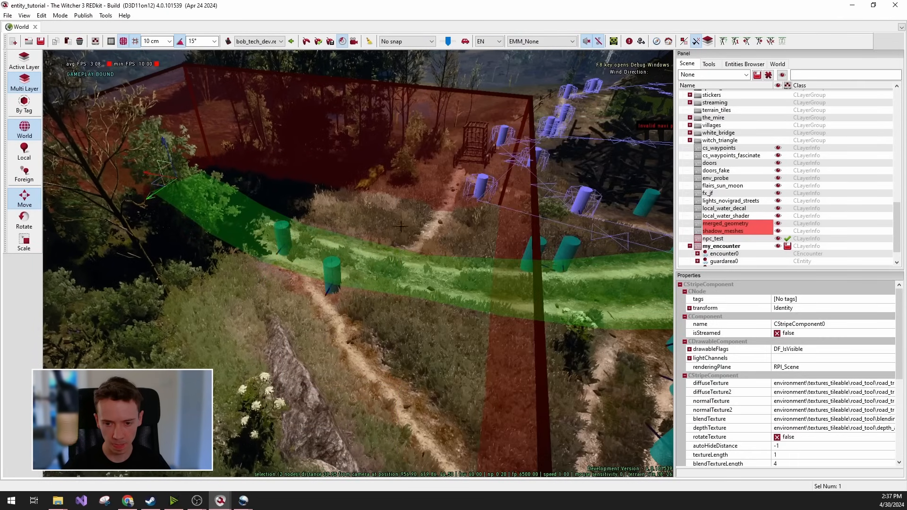
click(413, 323)
right_click(413, 324)
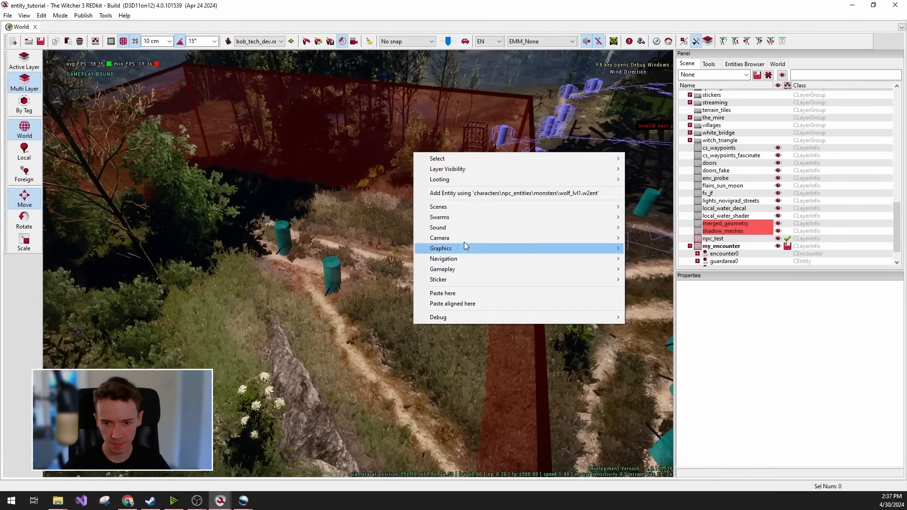
click(469, 293)
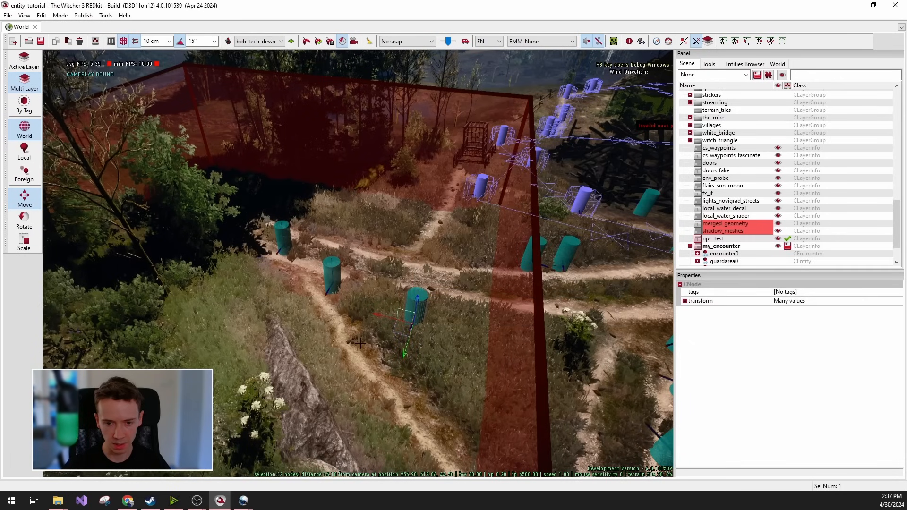
key(d)
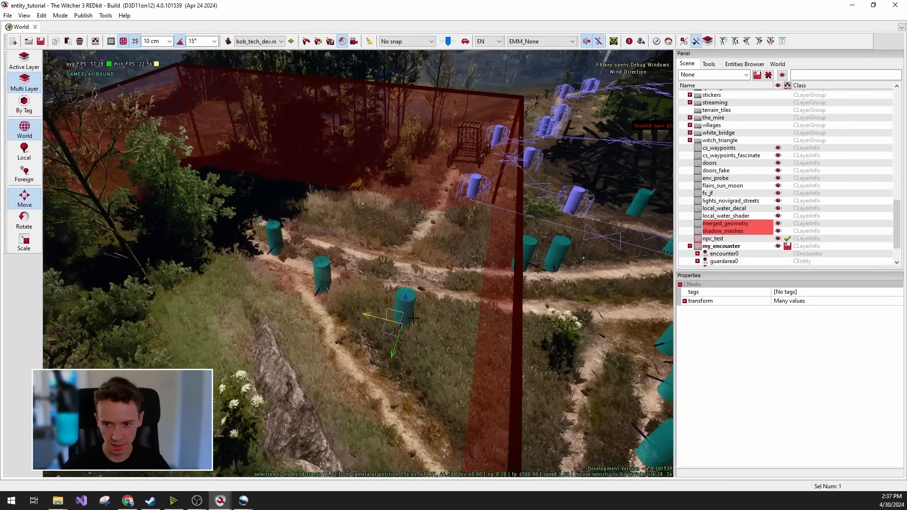
Collapse the spawnpoint1 and spawnpoint2 entries in the my_encounter layer and select spawnpoint0.
scroll(731, 243, down, 2)
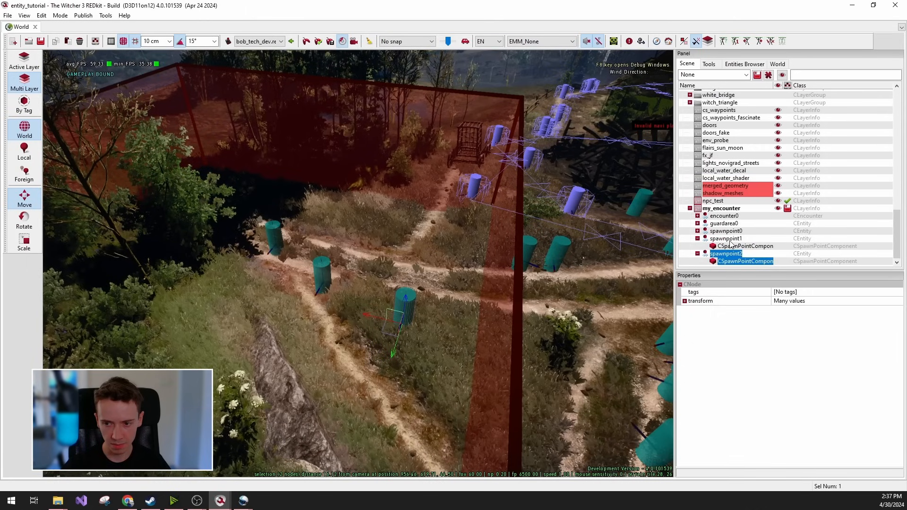
click(731, 245)
click(697, 238)
click(697, 254)
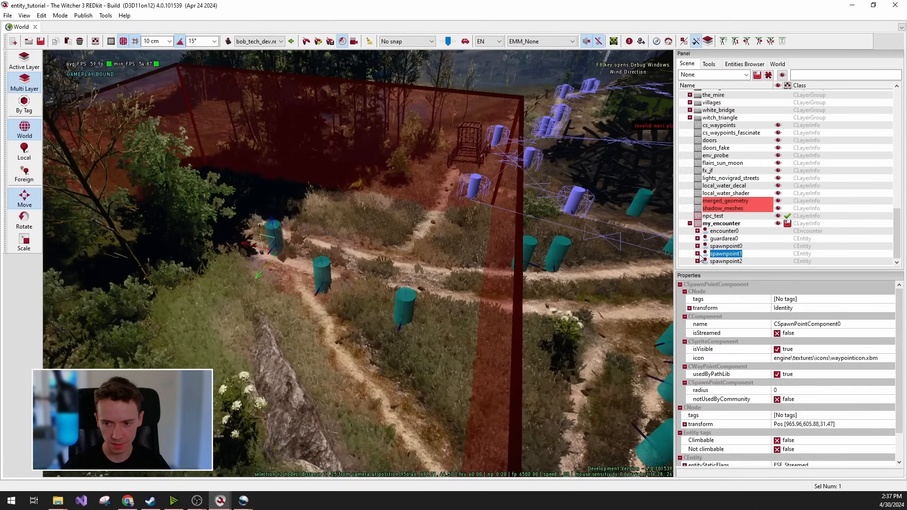
click(707, 247)
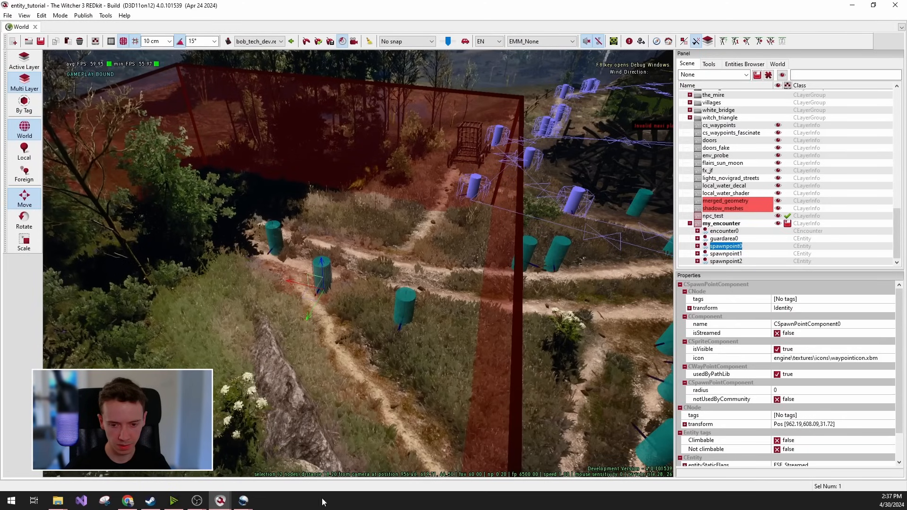
Switch to the Encounter Editor and look up the tag in the Spawner WP node's expanded spawner settings.
mouse_move(220, 500)
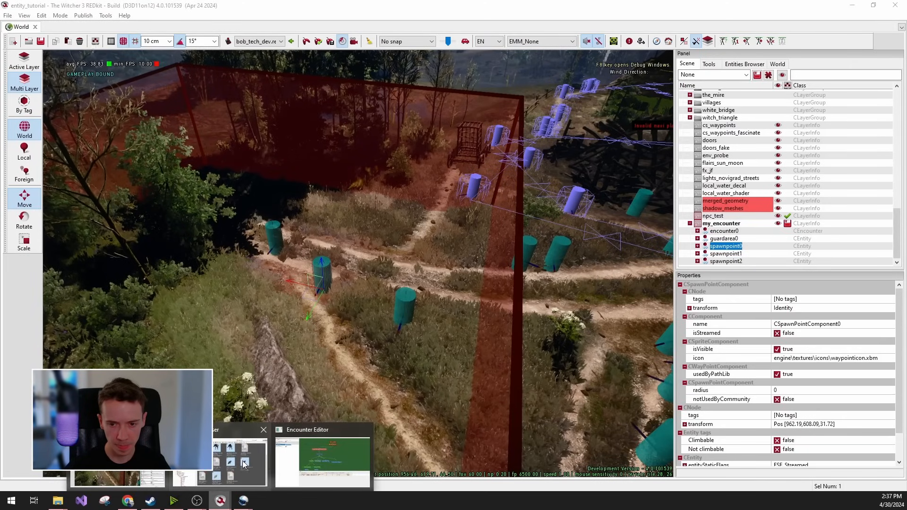
click(323, 461)
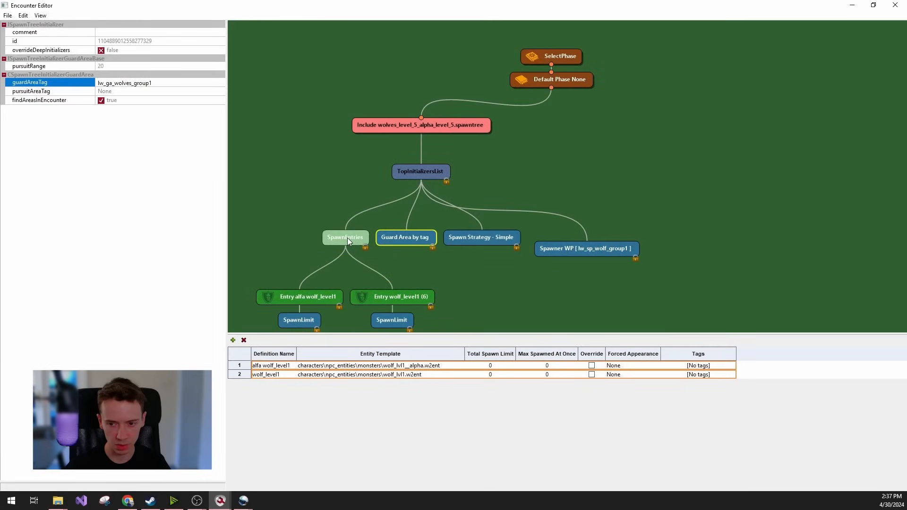
click(609, 249)
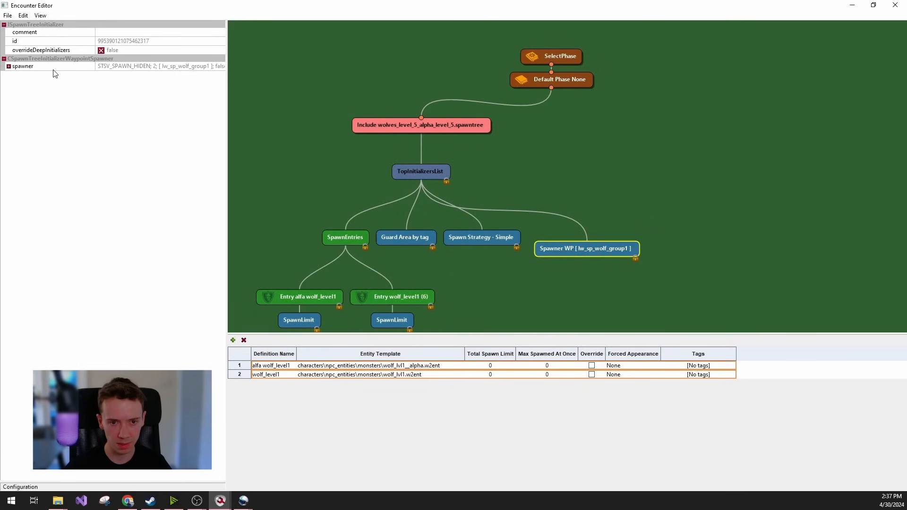
click(9, 67)
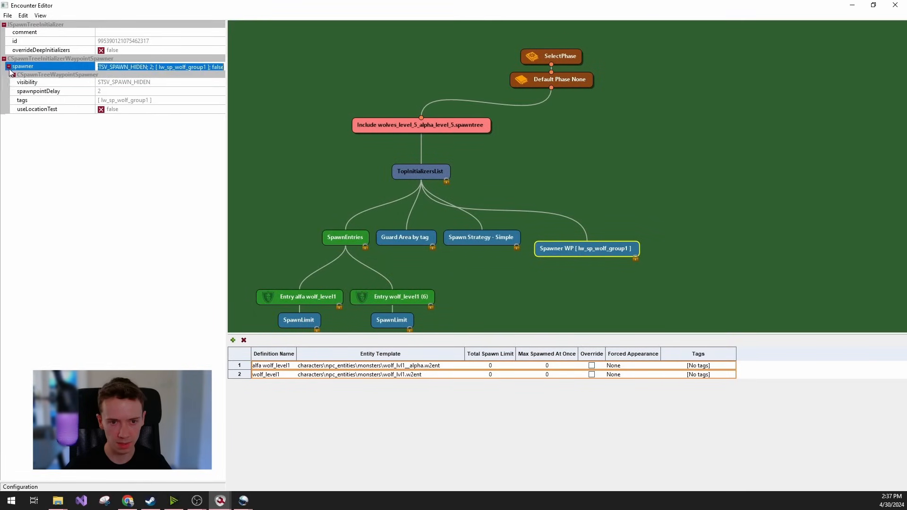
click(134, 101)
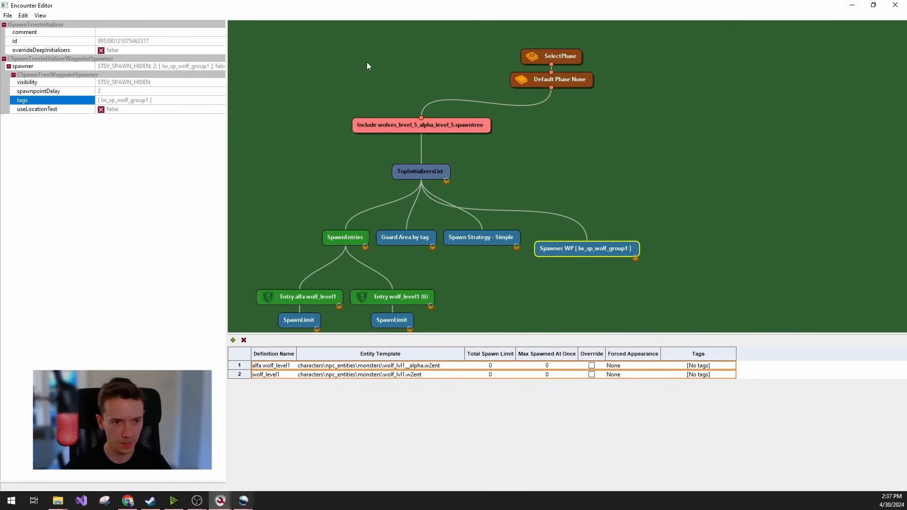
Return to the world editor and tag spawnpoint2's spawn point component lw_sp_wolf_group1.
drag(344, 9, 0, 29)
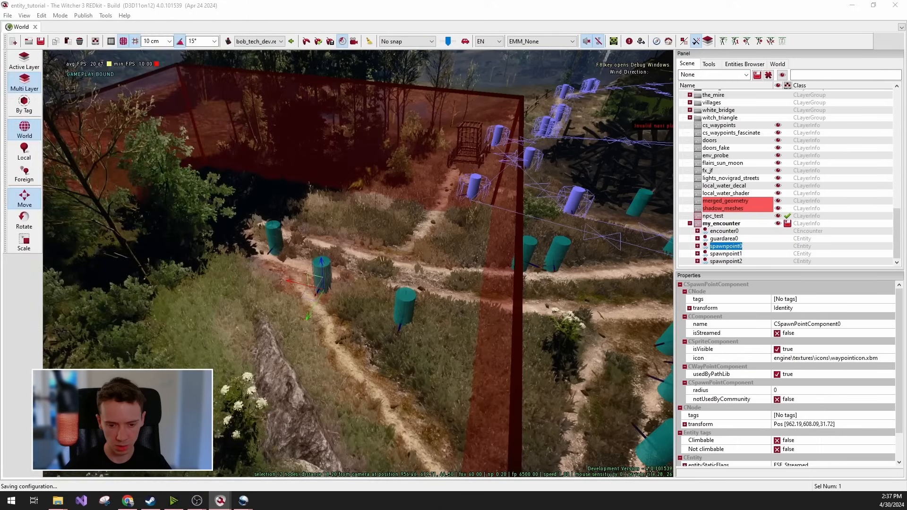
mouse_move(220, 500)
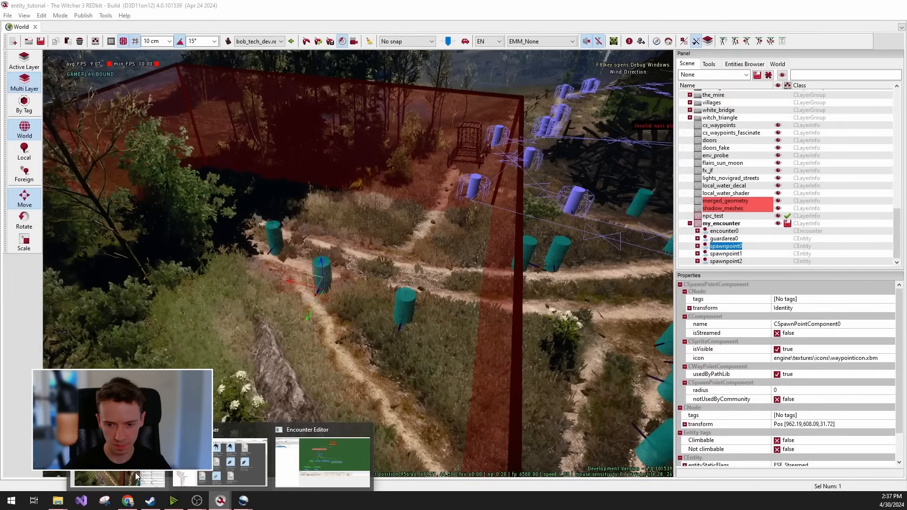
click(137, 478)
click(737, 261)
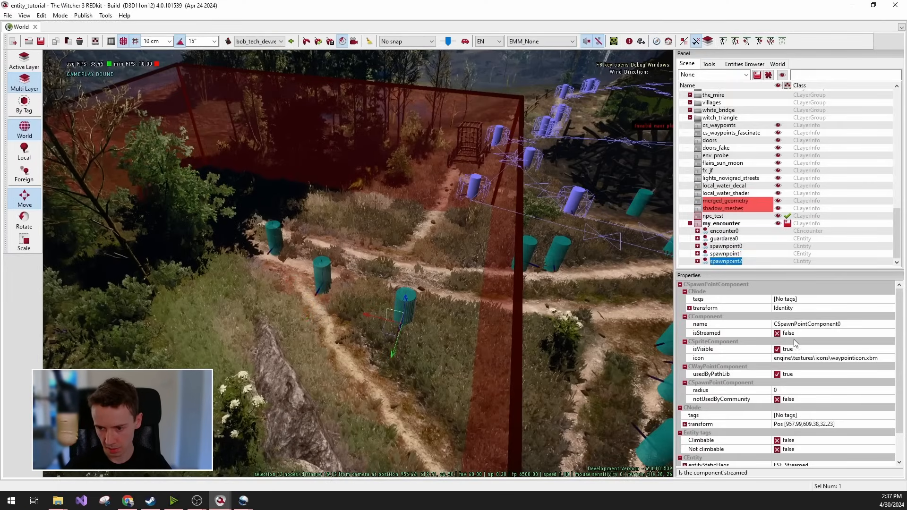
scroll(805, 381, down, 1)
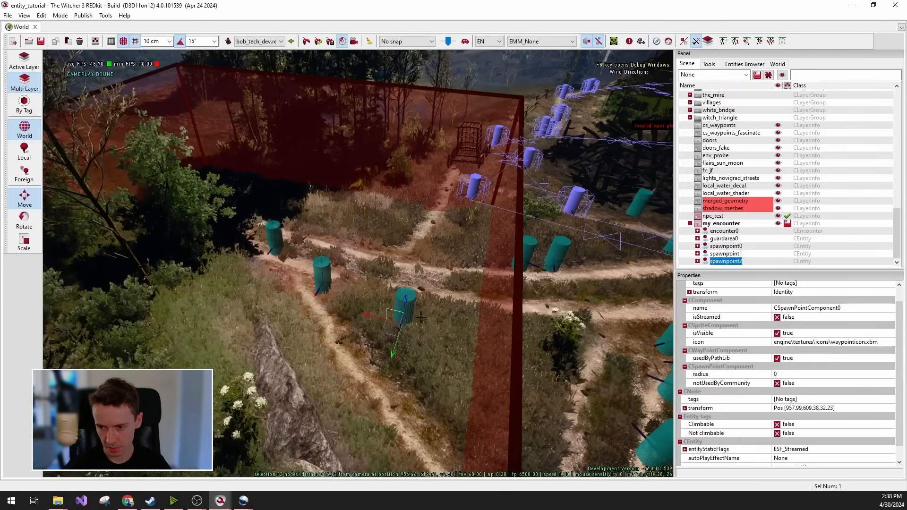
scroll(846, 372, up, 1)
click(805, 299)
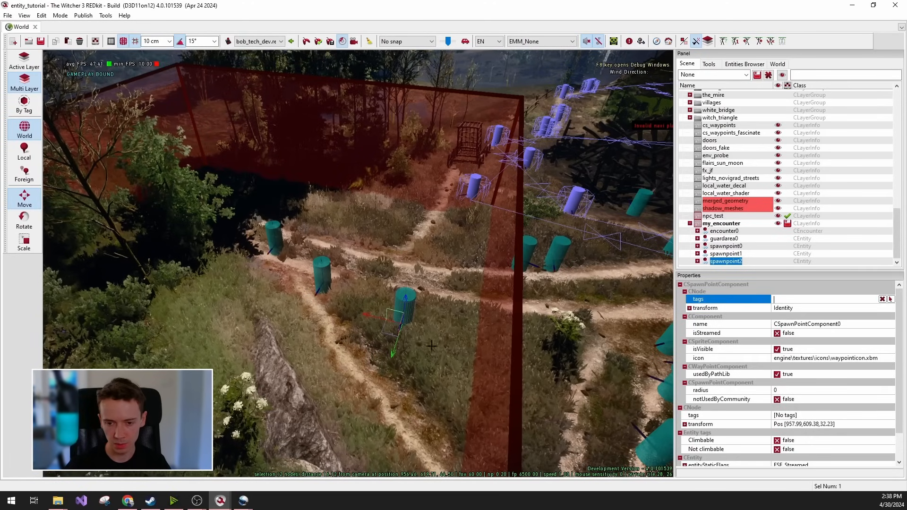
click(402, 298)
click(404, 299)
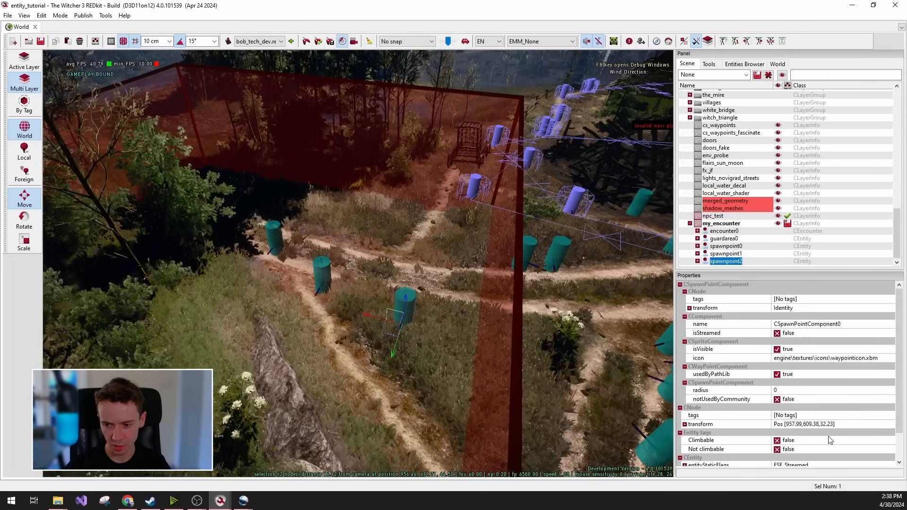
click(809, 415)
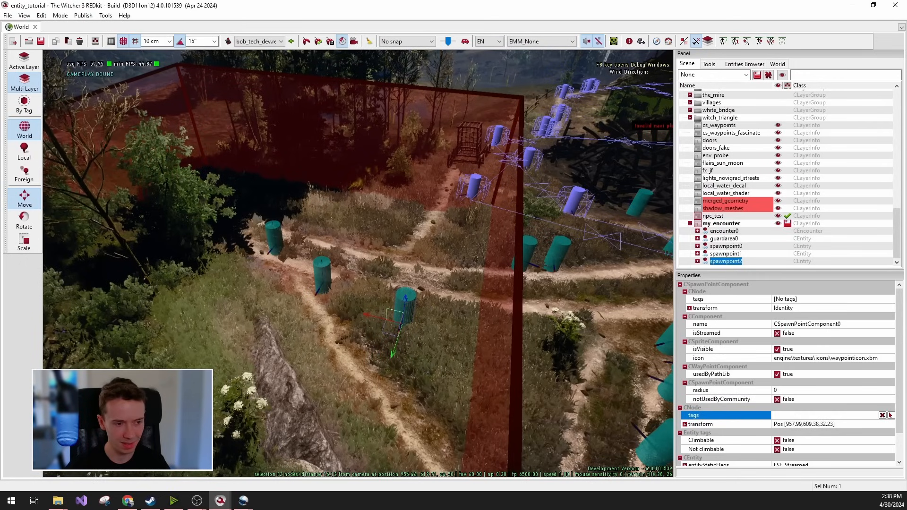
click(812, 299)
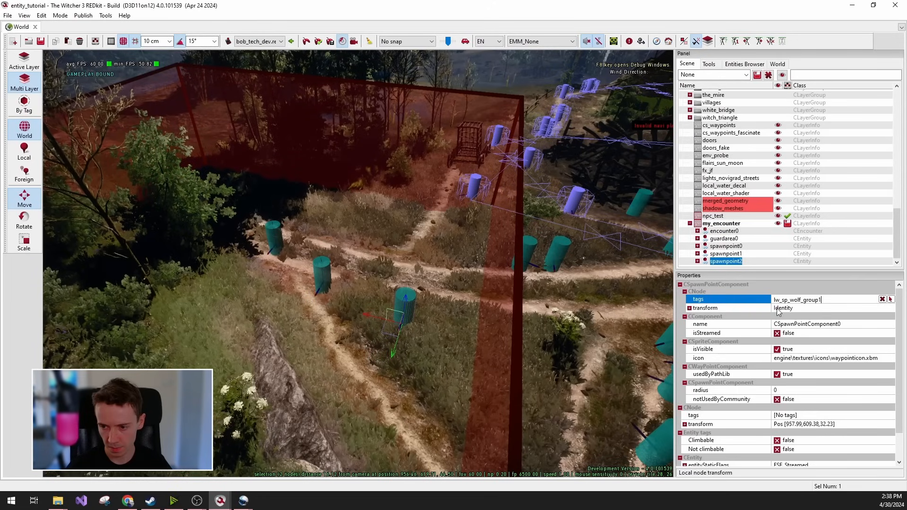
text(1;)
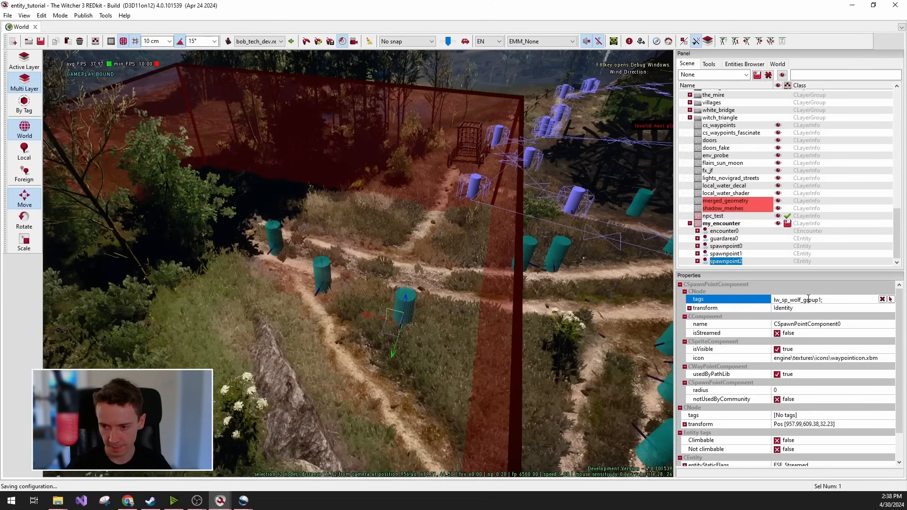
key(Tab)
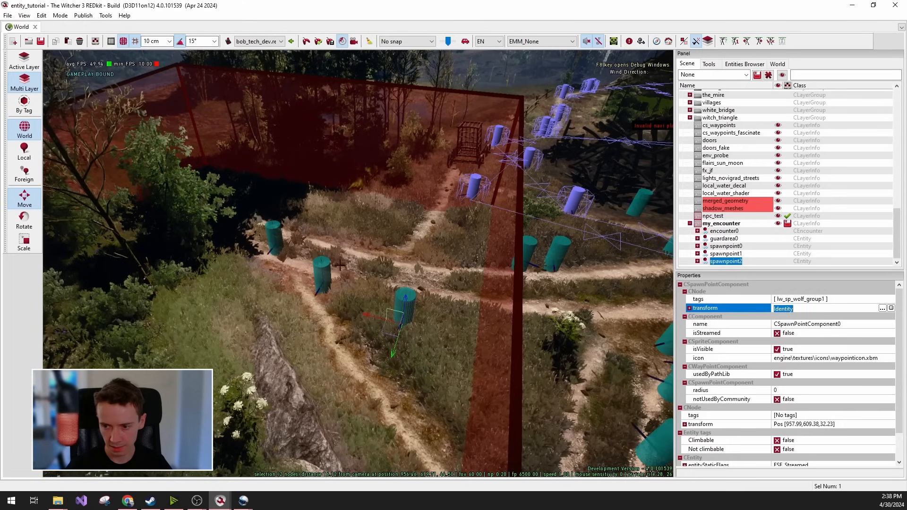
Add the tag lw_sp_wolf_group1 to the spawnpoint2 entity's own node as well.
scroll(829, 363, down, 1)
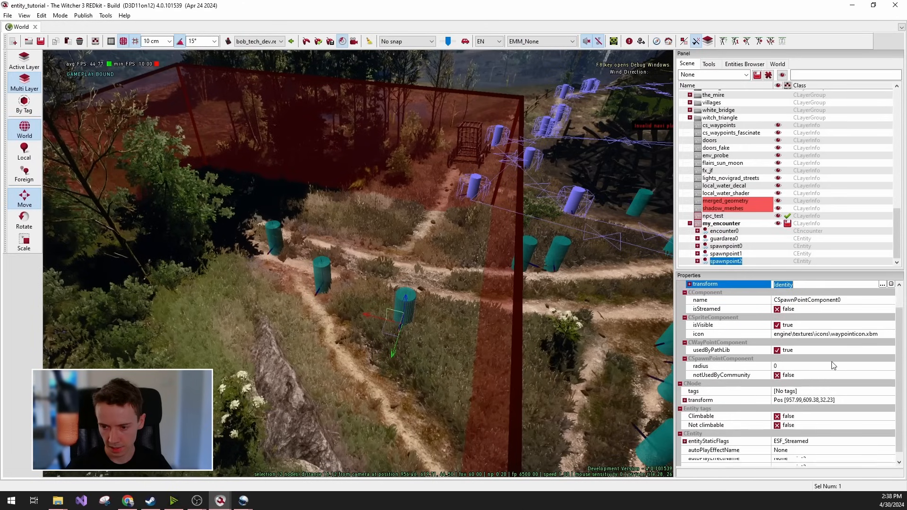
click(803, 392)
text(lw_sp_wolf_group1;)
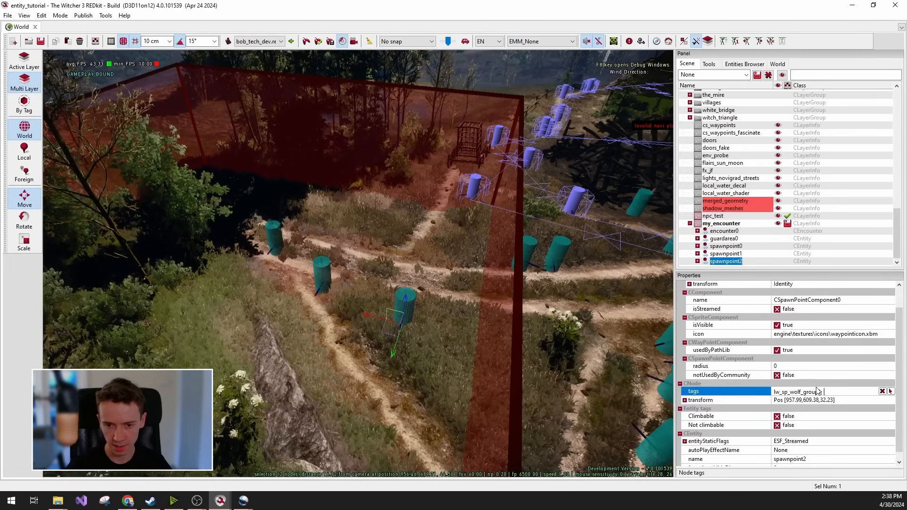
key(Return)
Tag both the component and the entity of spawnpoint0 on the dirt trail lw_sp_wolf_group1.
click(331, 275)
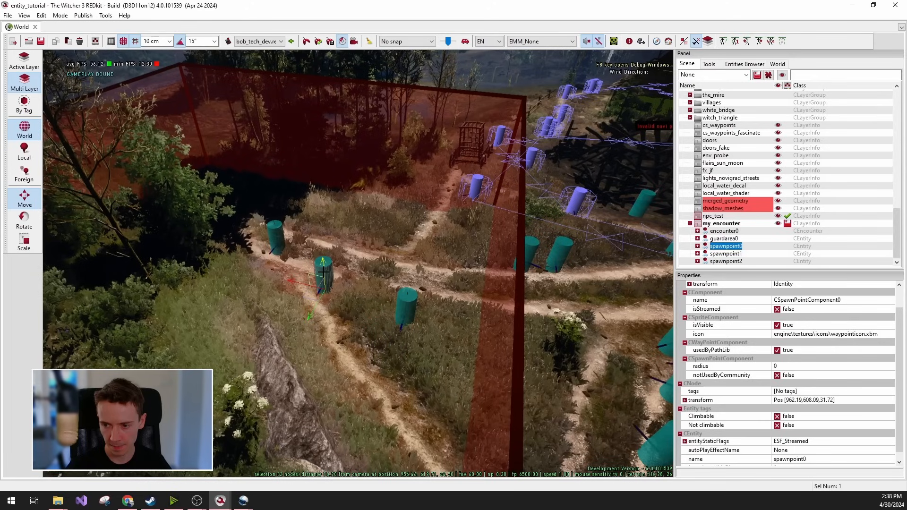
click(809, 301)
text(lw_sp_wolf_group1;)
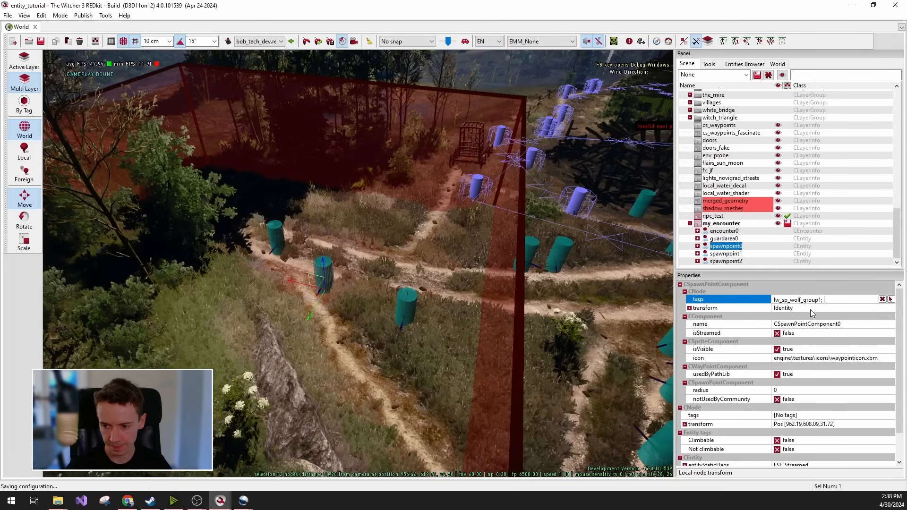
click(809, 309)
scroll(819, 369, down, 2)
click(816, 398)
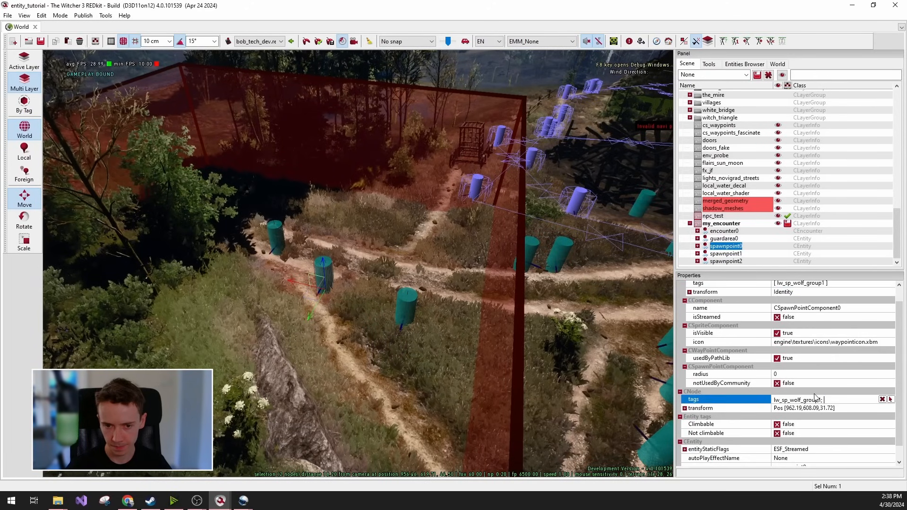
text(lw_sp_wolf_group1)
Tag both the component and the entity of spawnpoint1 near the trees lw_sp_wolf_group1, and save the world.
click(274, 230)
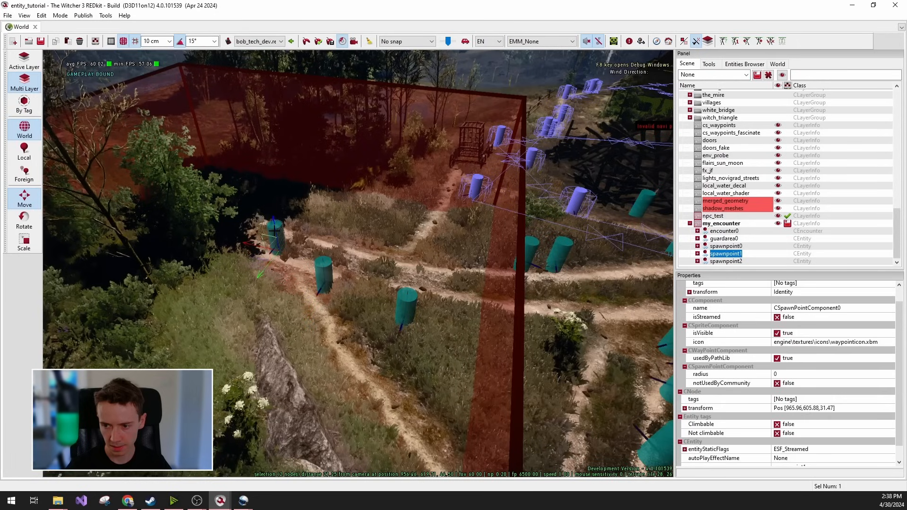
click(797, 301)
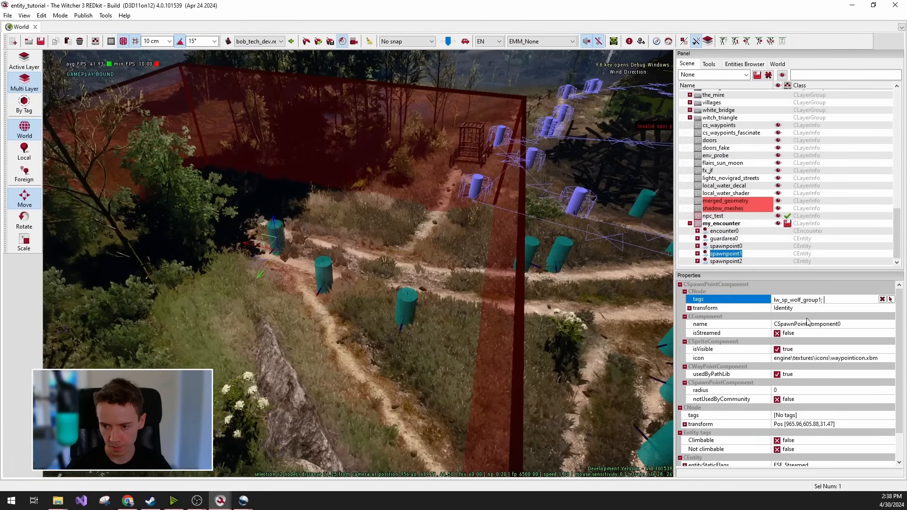
text(lw_sp_wolf_group1)
click(806, 415)
text([ lw_sp_wolf_group1 ])
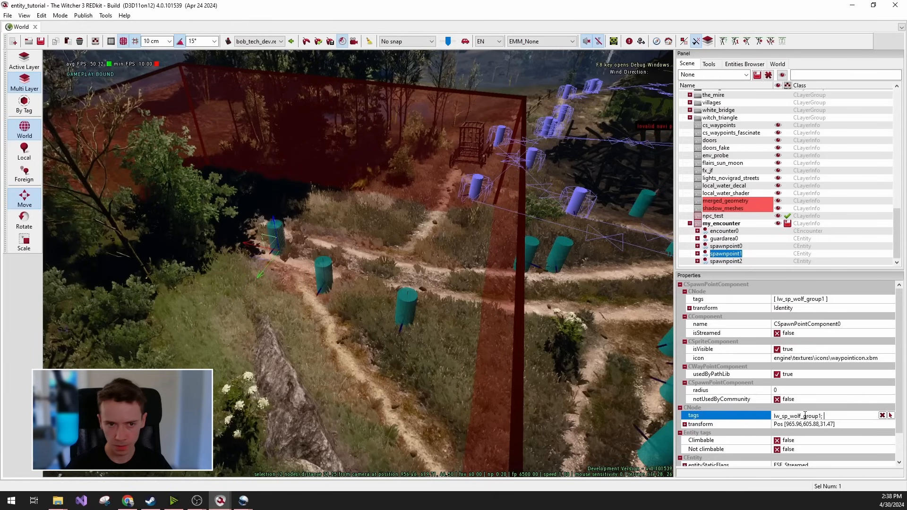
click(41, 42)
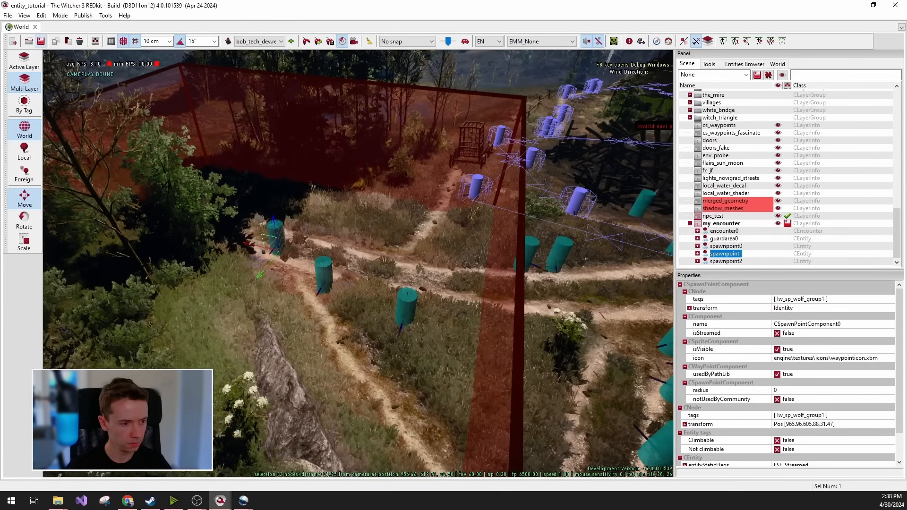
Inspect guardarea0, encounter0's trigger area and spawnpoint1 in turn, checking how they are laid out around the trail and village.
key(alt+Tab)
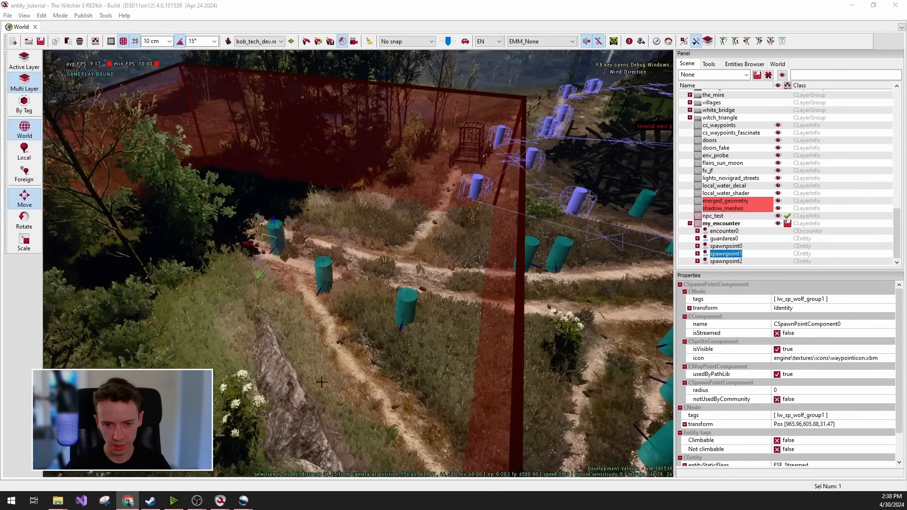
right_drag(321, 382, 425, 371)
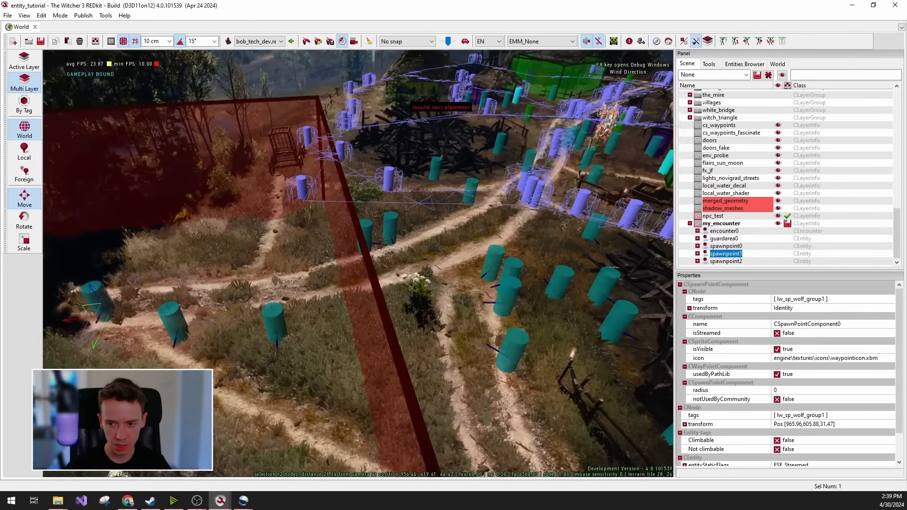
double_click(729, 238)
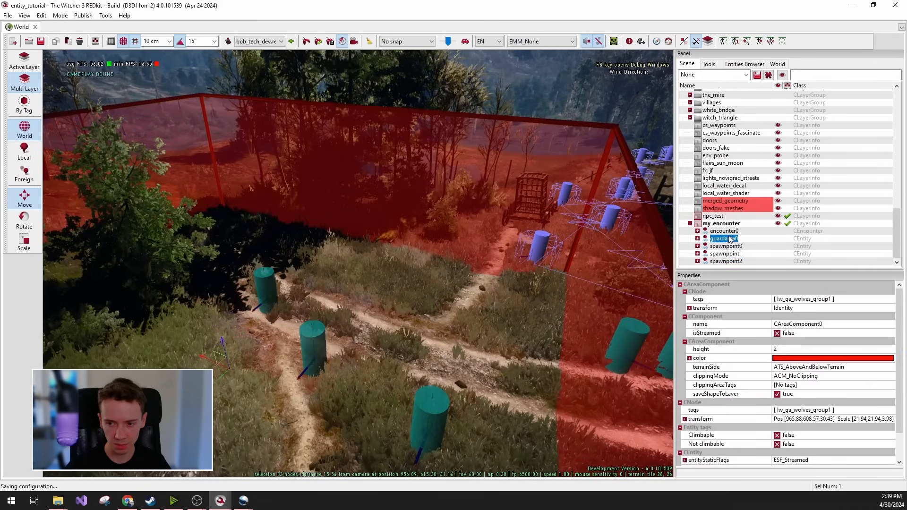
click(722, 231)
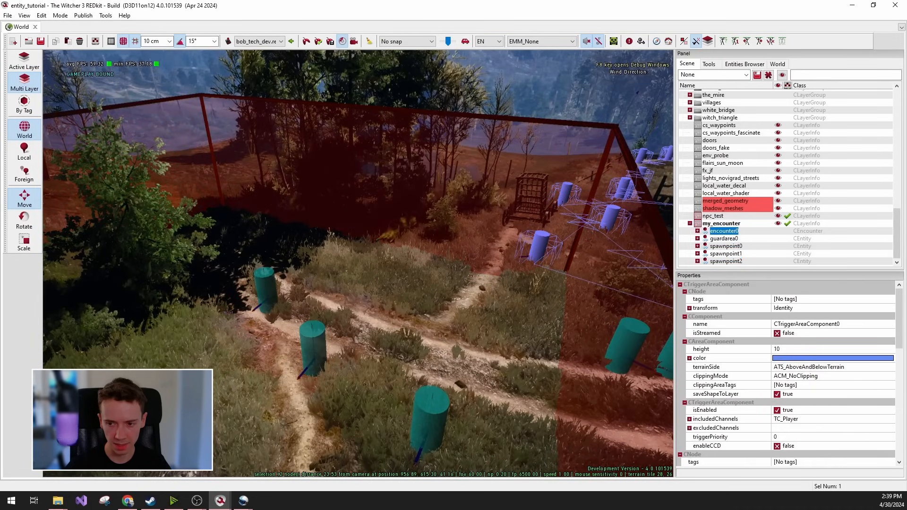
click(731, 253)
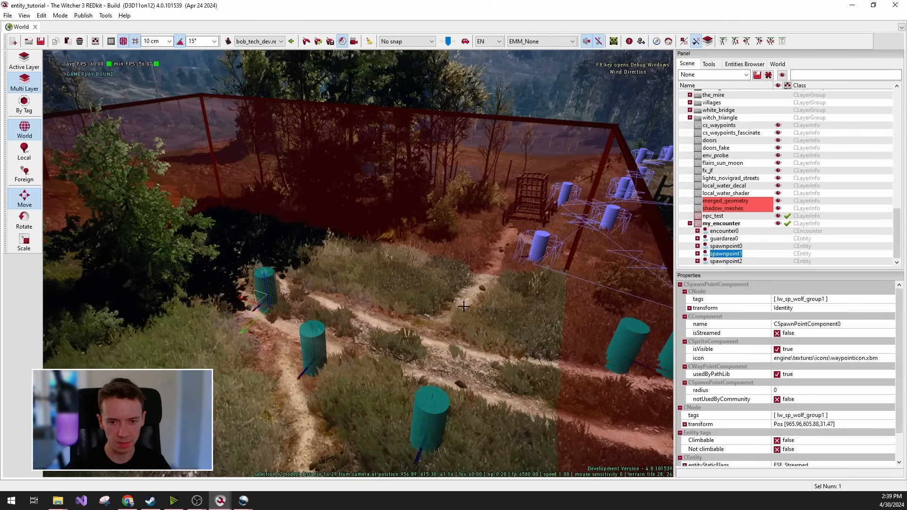
mouse_move(392, 320)
right_down()
mouse_move(359, 321)
mouse_move(415, 331)
mouse_move(397, 321)
right_up()
key(s)
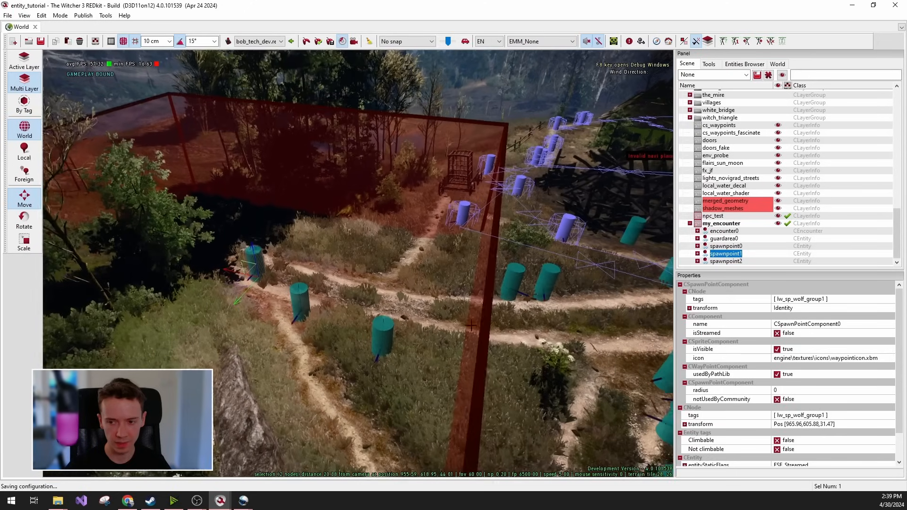
click(737, 231)
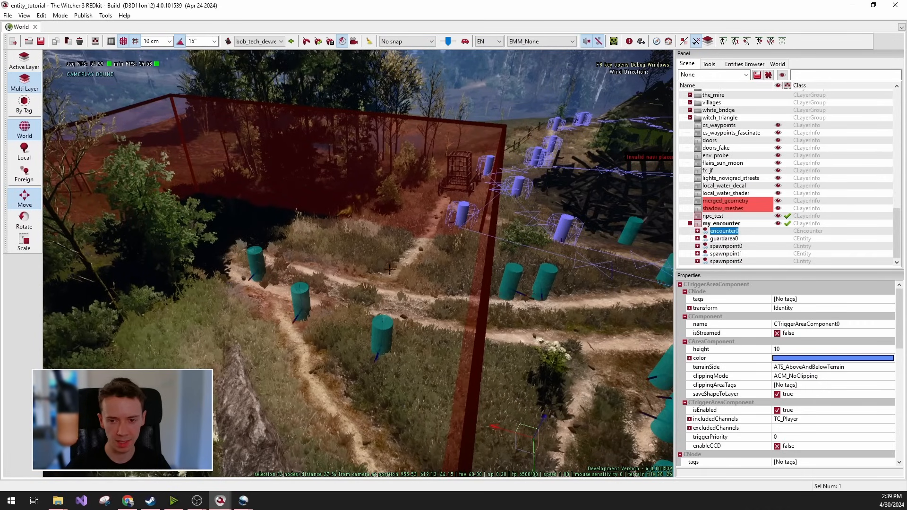
right_drag(389, 270, 316, 386)
key(w)
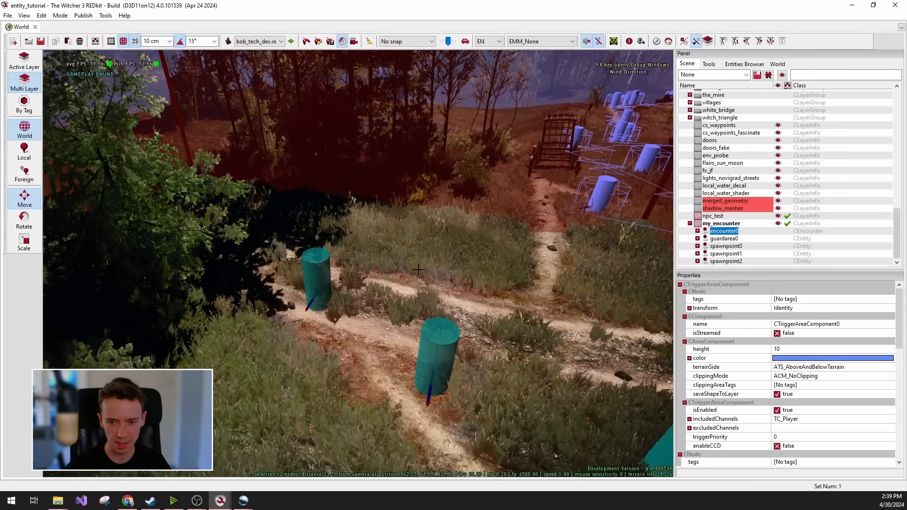
right_drag(408, 292, 473, 240)
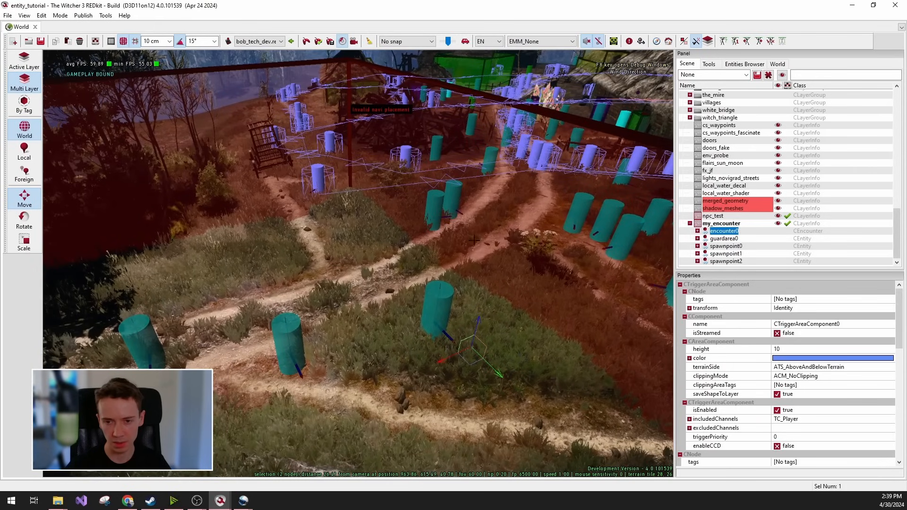
right_drag(406, 313, 352, 174)
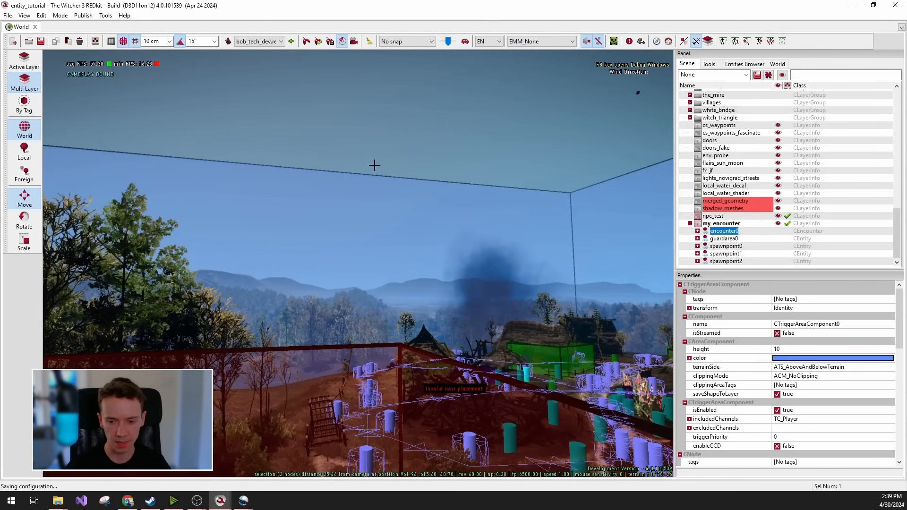
Start playing the game on current layers only, with the camera placed over the dirt trail.
right_drag(355, 214, 238, 259)
key(w)
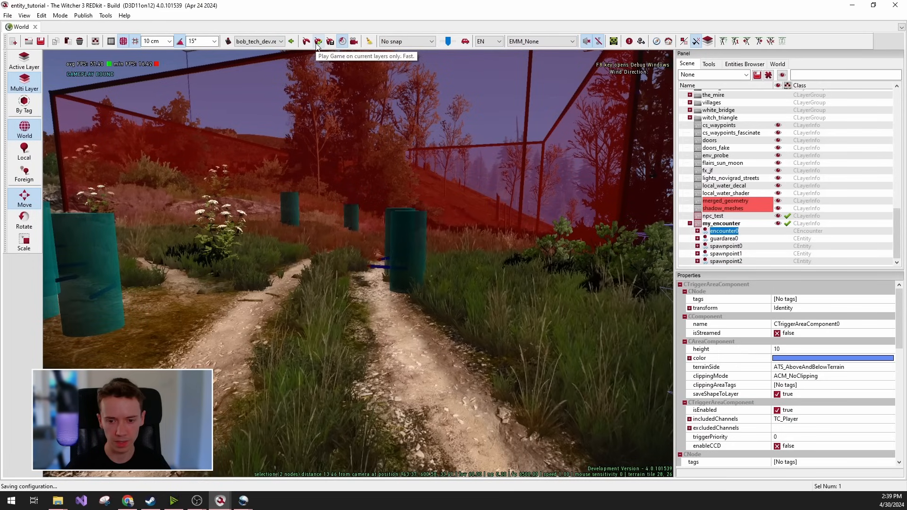
right_drag(429, 380, 407, 229)
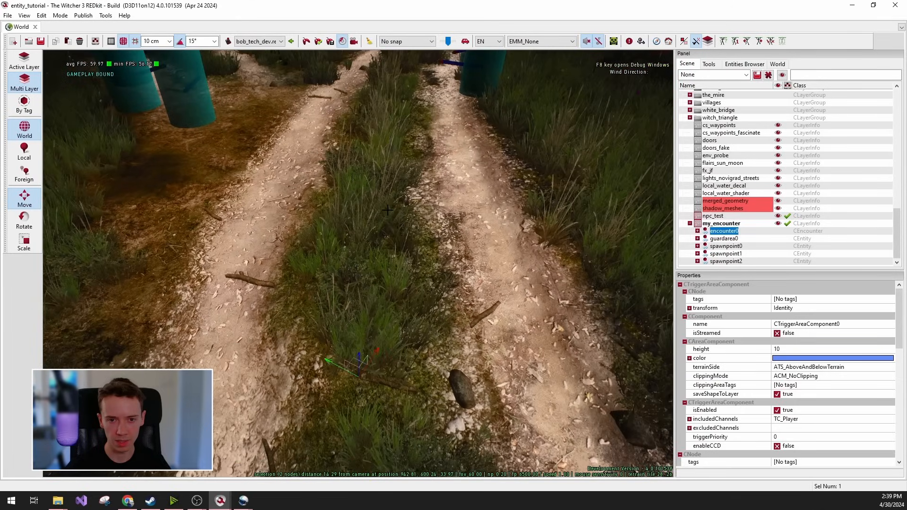
click(318, 41)
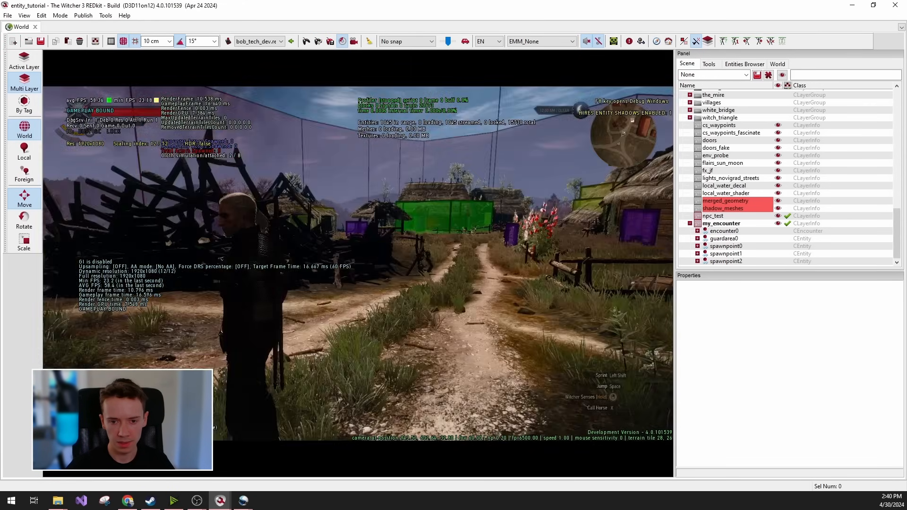
Run the player character through the village and along the trail to test the encounter's trigger area.
key(w)
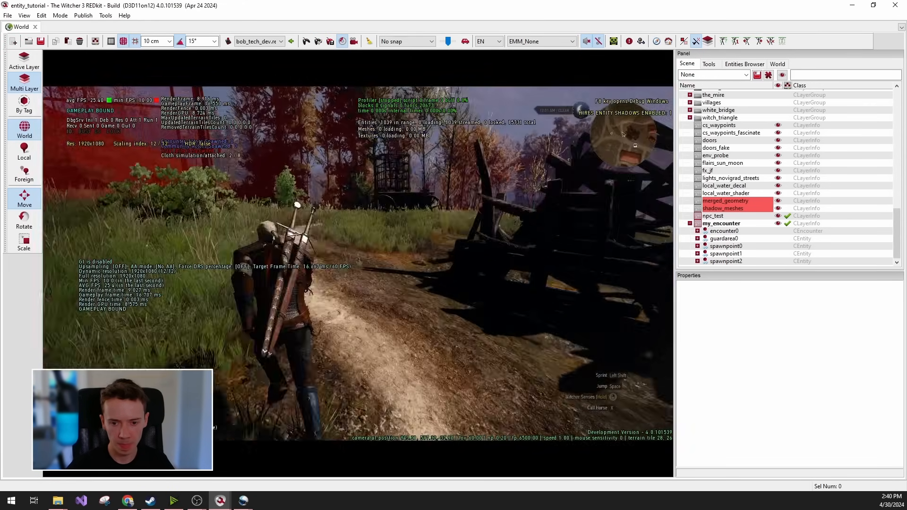
key(w)
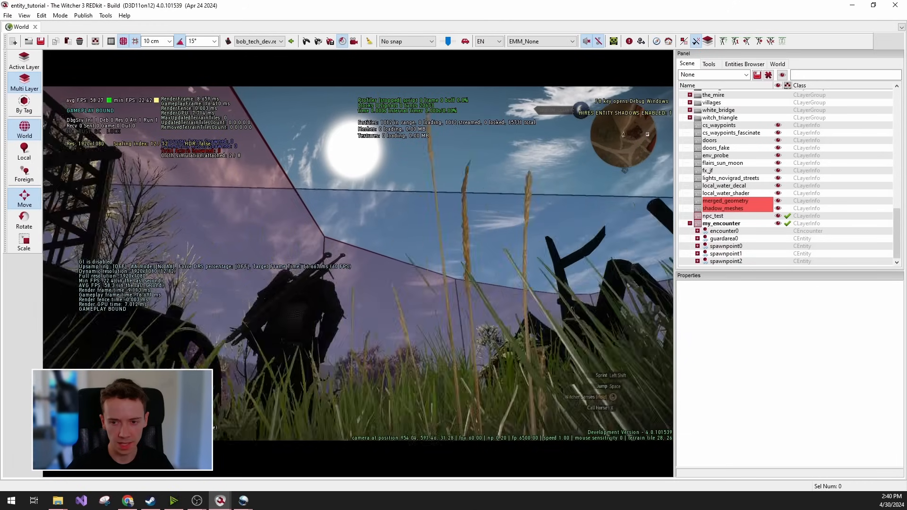
key(w)
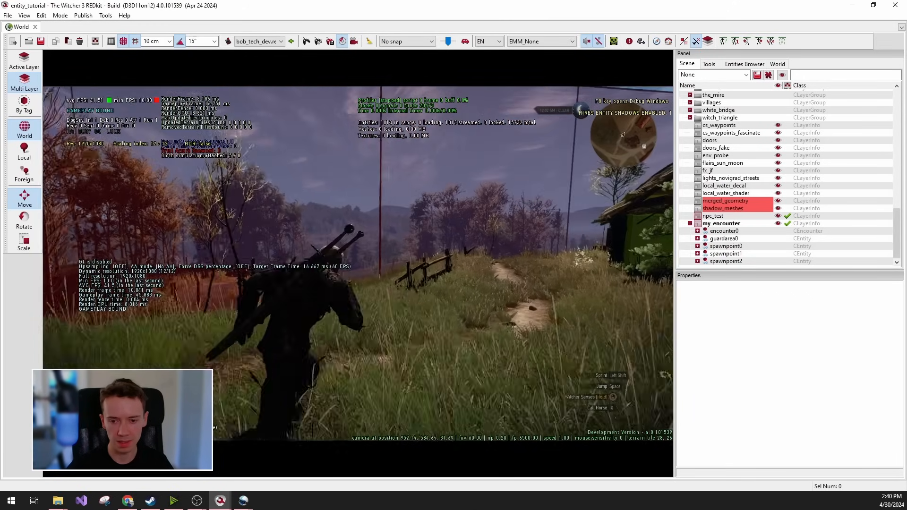
key(w)
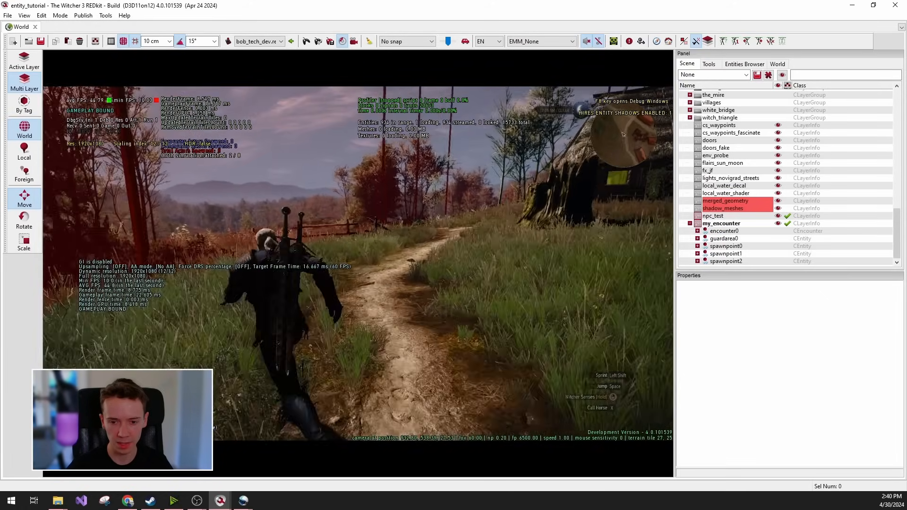
Run the player character through the forest and back towards the red area to test how the wolves behave.
key(w)
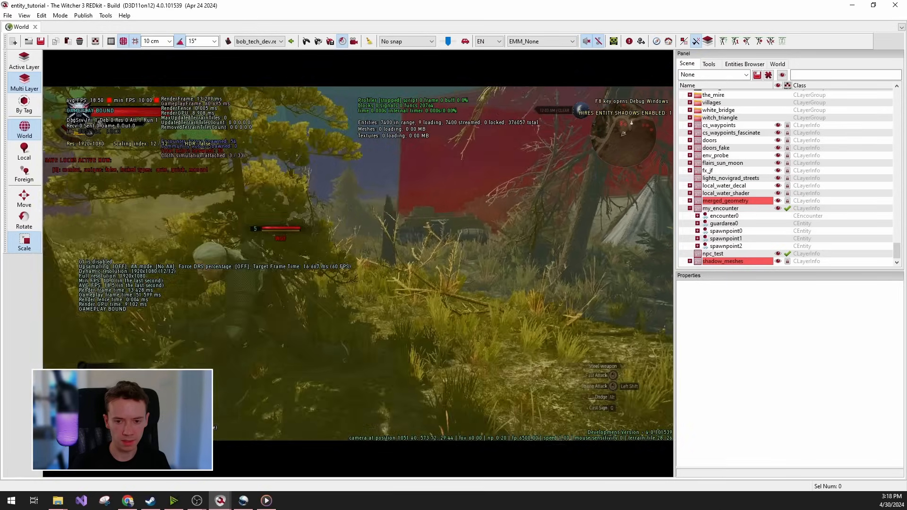
key(w)
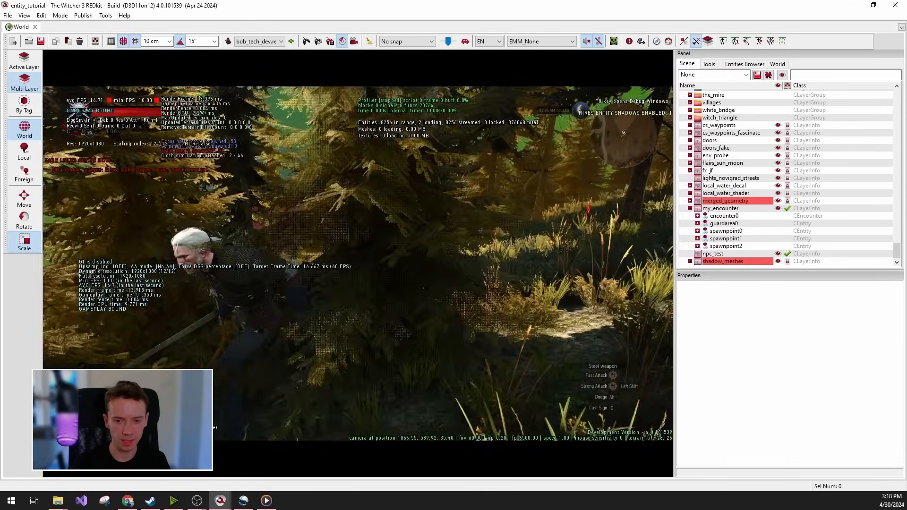
key(w)
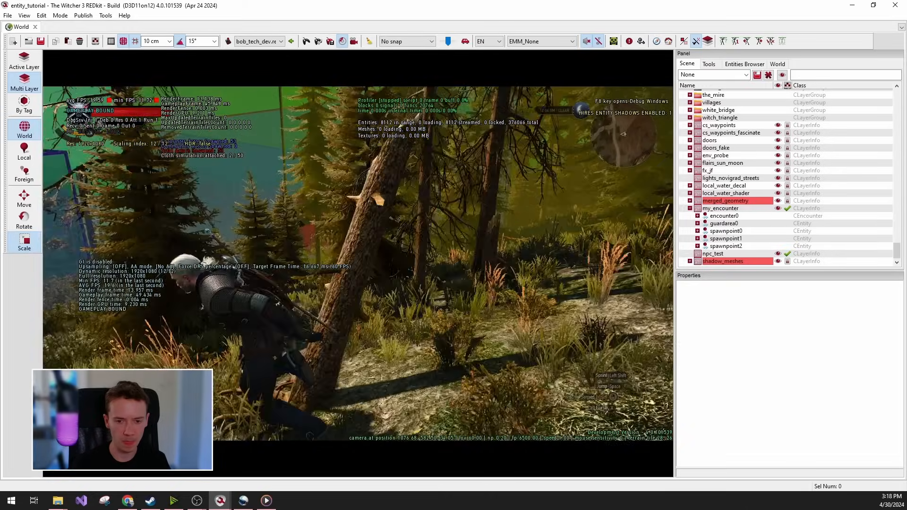
key(w)
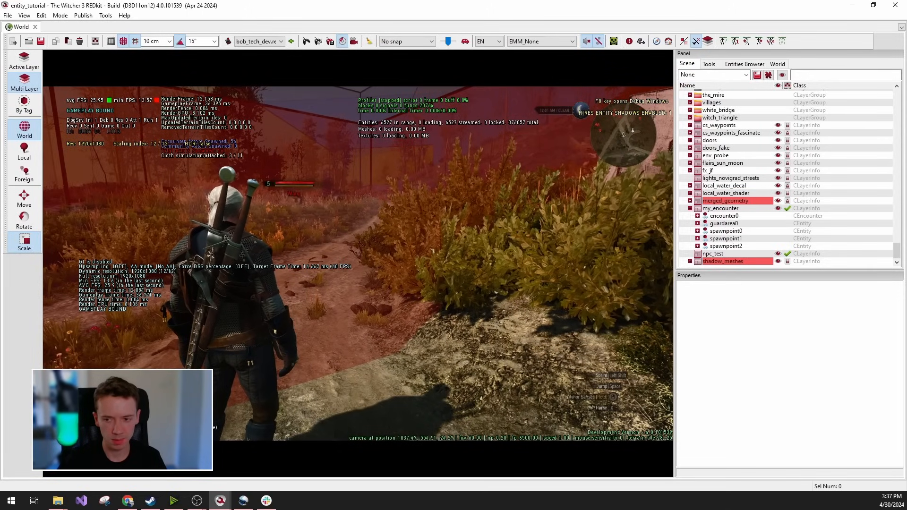
Pause the running game by leaving it and open the spawn tree debugger for encounter0.
key(alt+Tab)
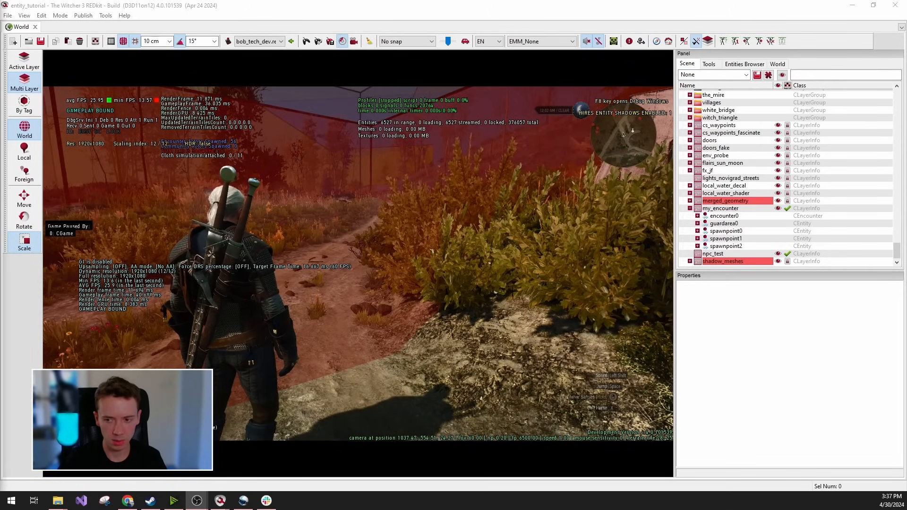
click(731, 217)
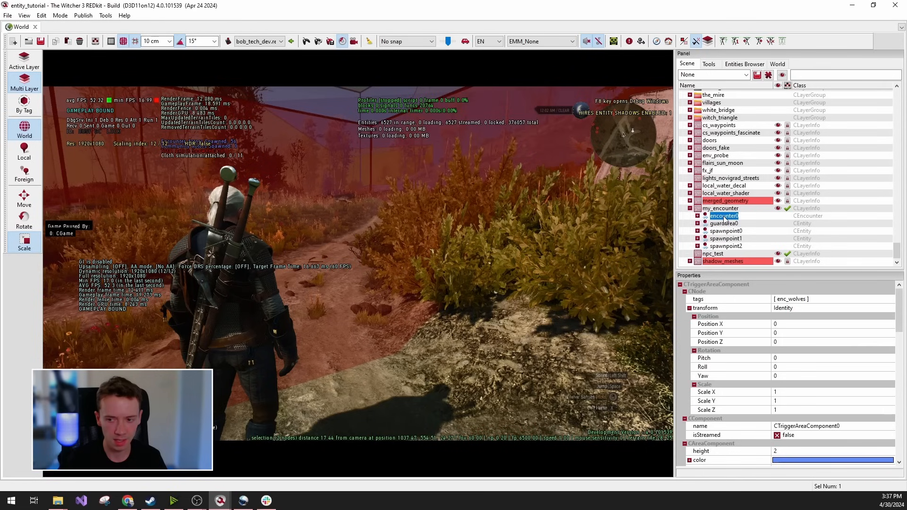
right_click(725, 219)
key(Escape)
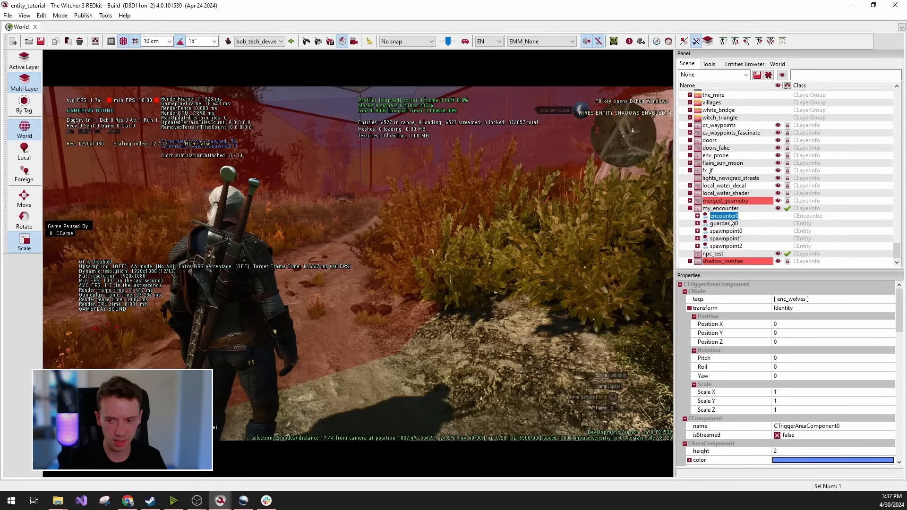
right_click(728, 219)
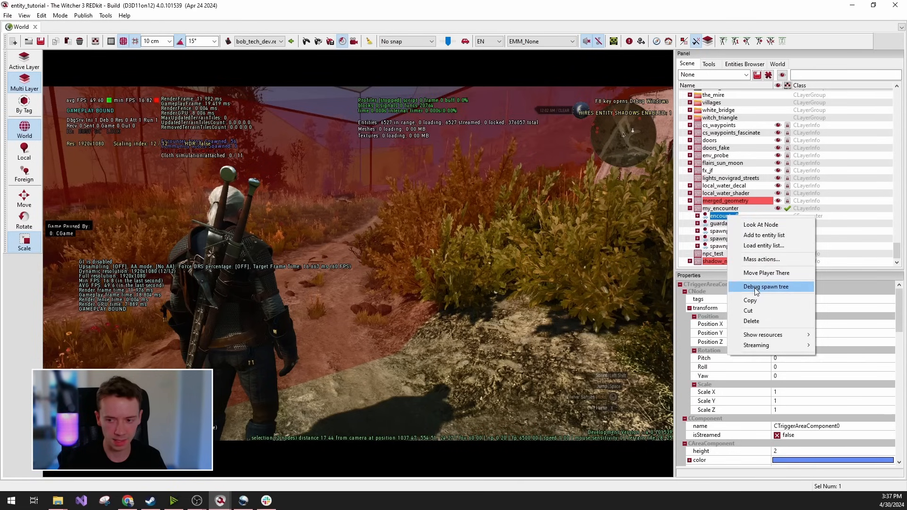
click(798, 287)
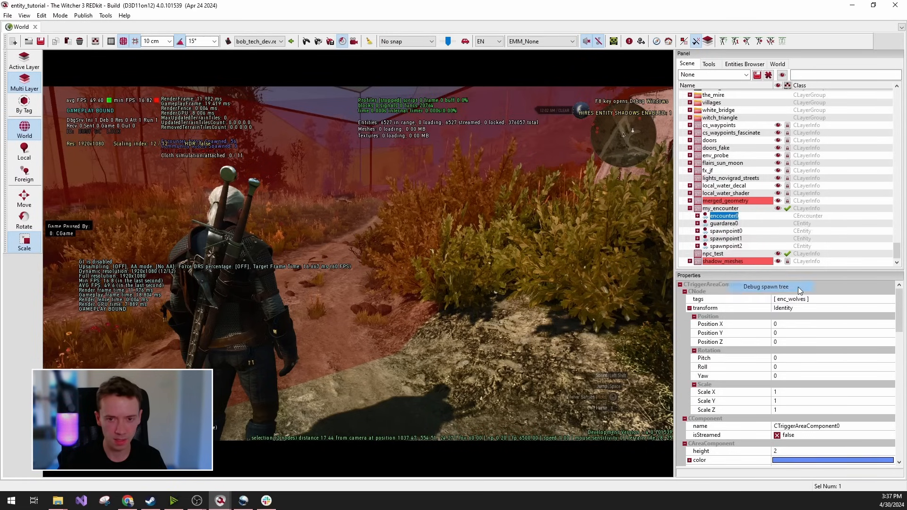
Expand the included wolves_level_5_alpha_level_5.spawntree, examine the wolf entries and their spawn limits, and return to the world editor.
drag(465, 164, 558, 203)
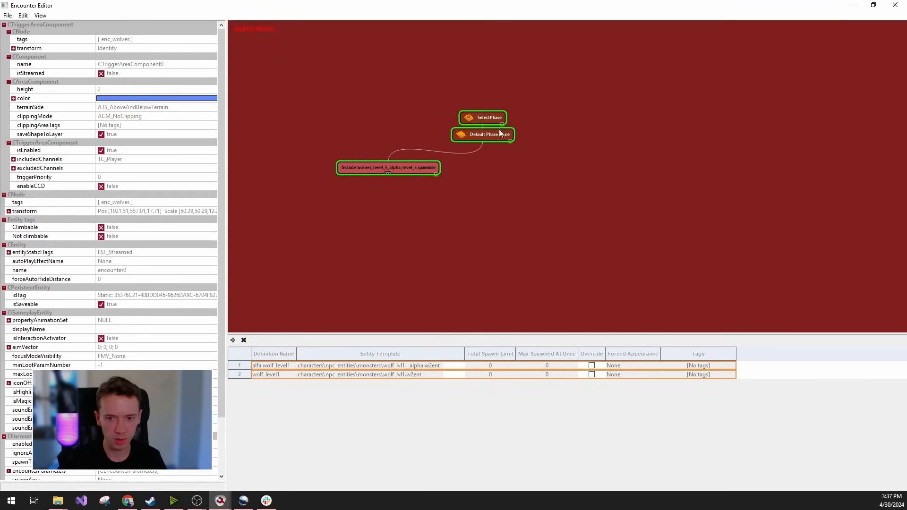
click(387, 174)
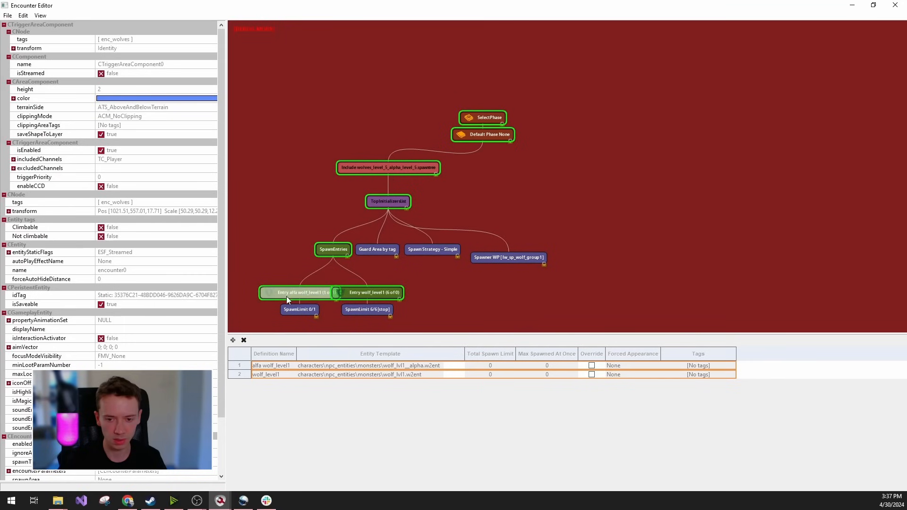
drag(426, 300, 477, 279)
scroll(442, 279, up, 2)
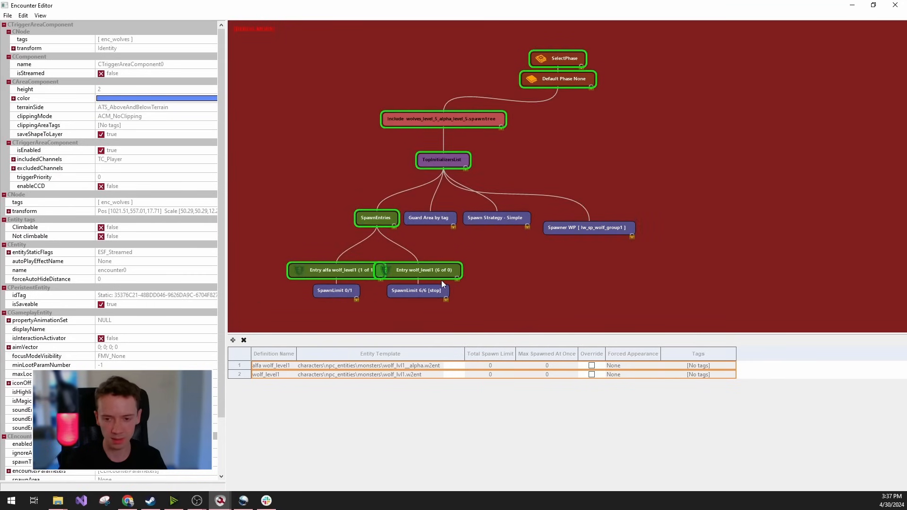
scroll(542, 284, up, 2)
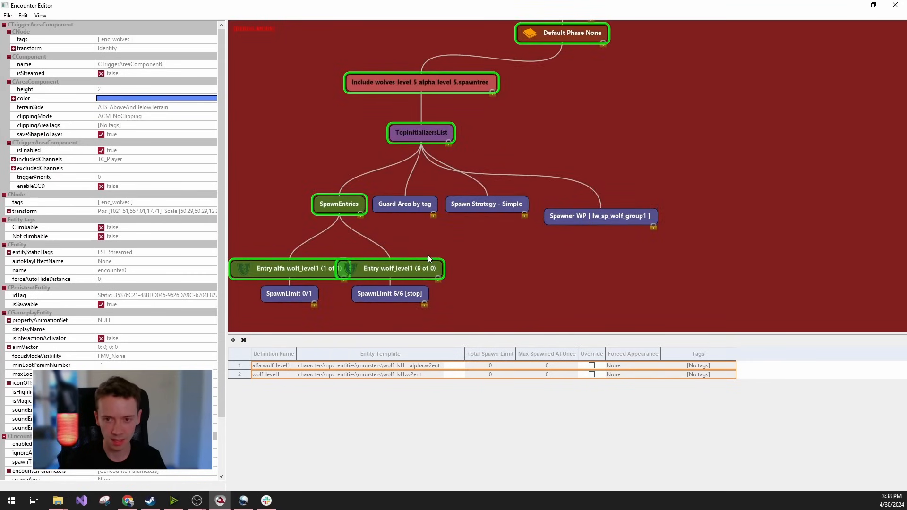
drag(427, 254, 465, 250)
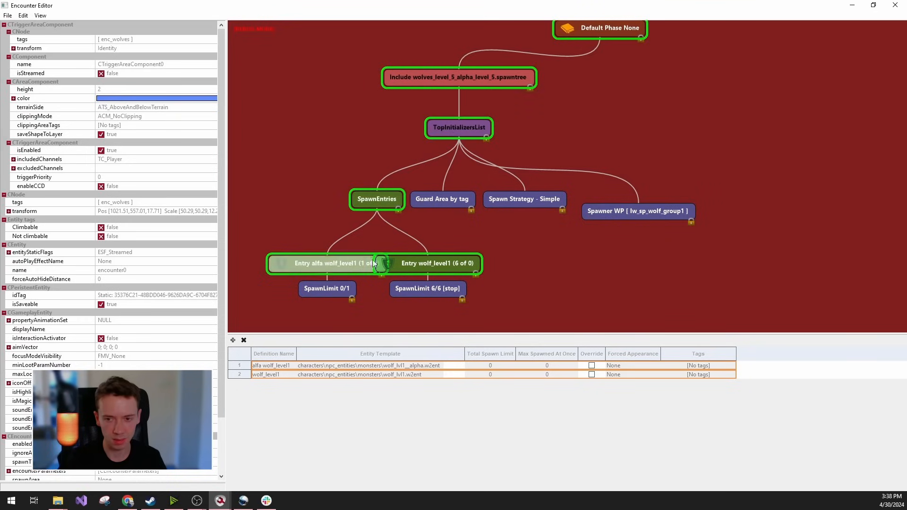
scroll(511, 261, down, 3)
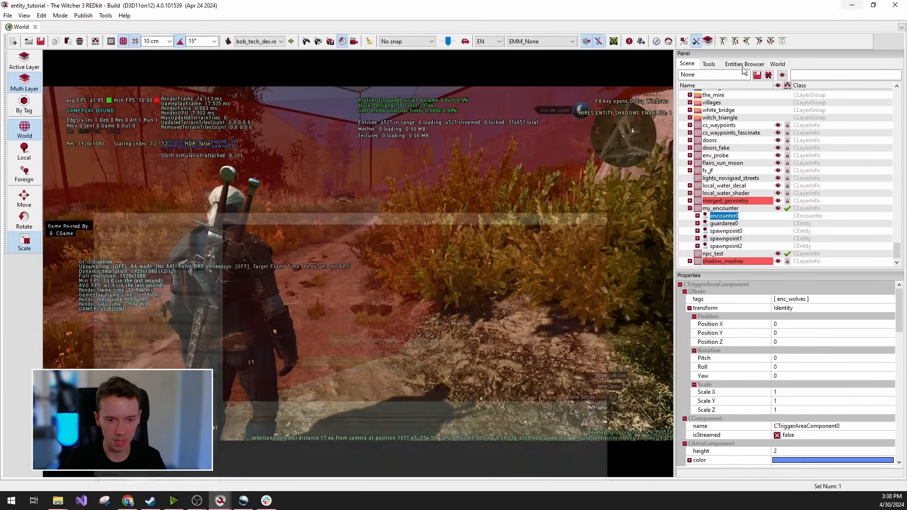
click(852, 4)
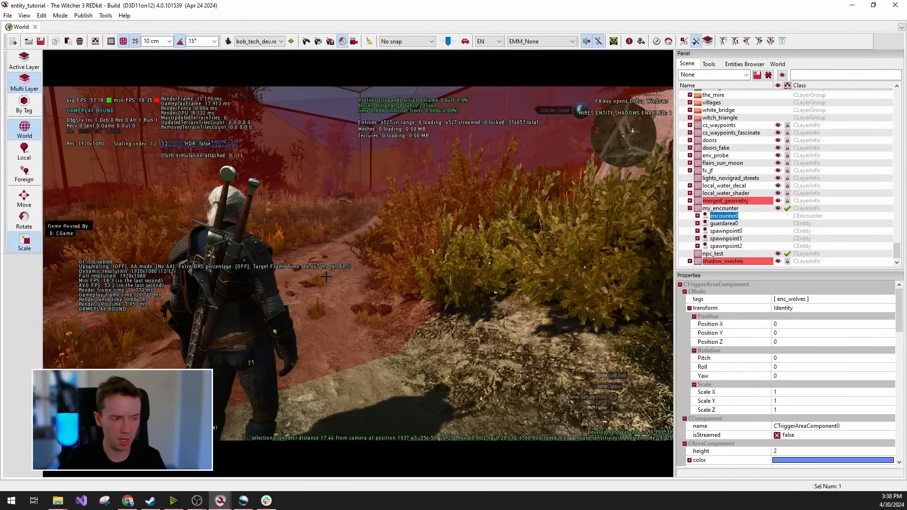